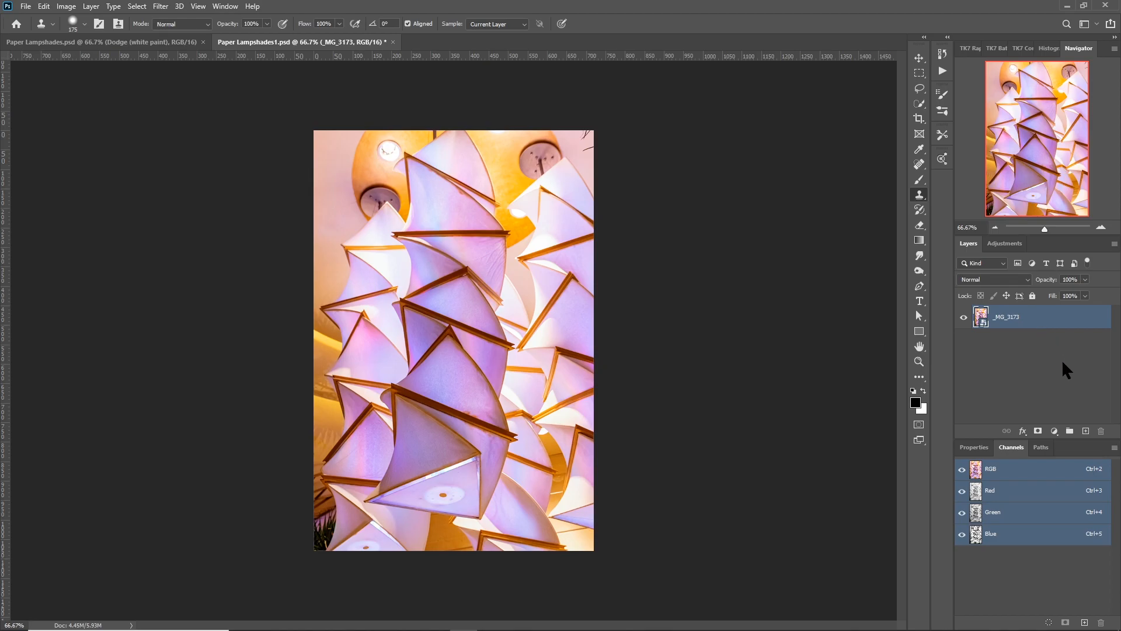
Duplicate the _MG_3173 smart object layer and rasterize the copy.
drag(1043, 320, 1085, 432)
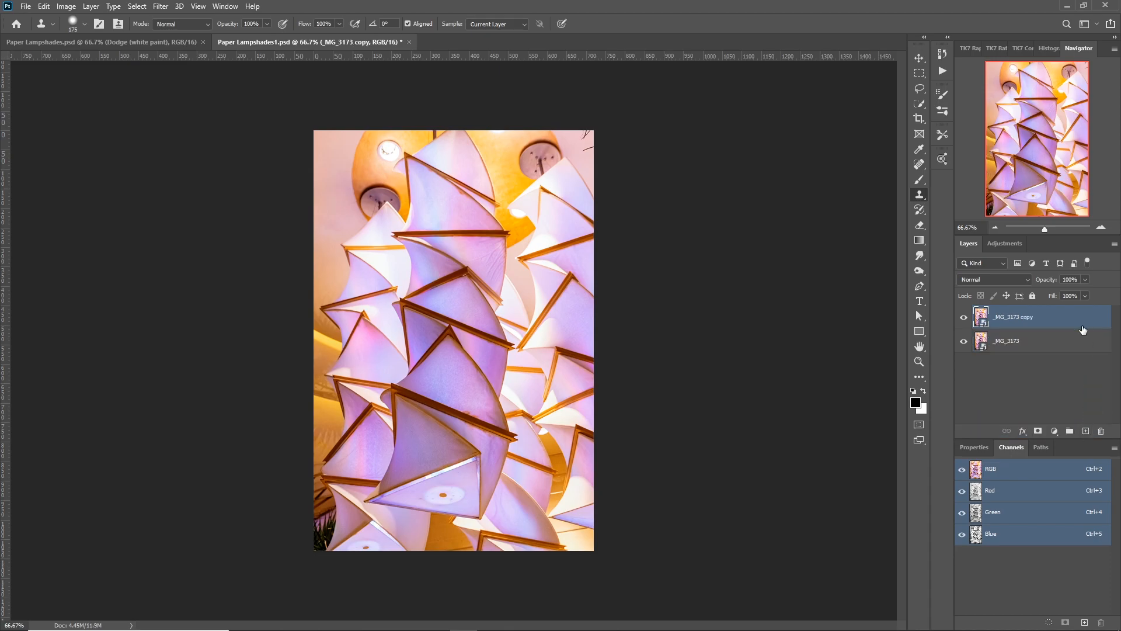
right_click(1048, 319)
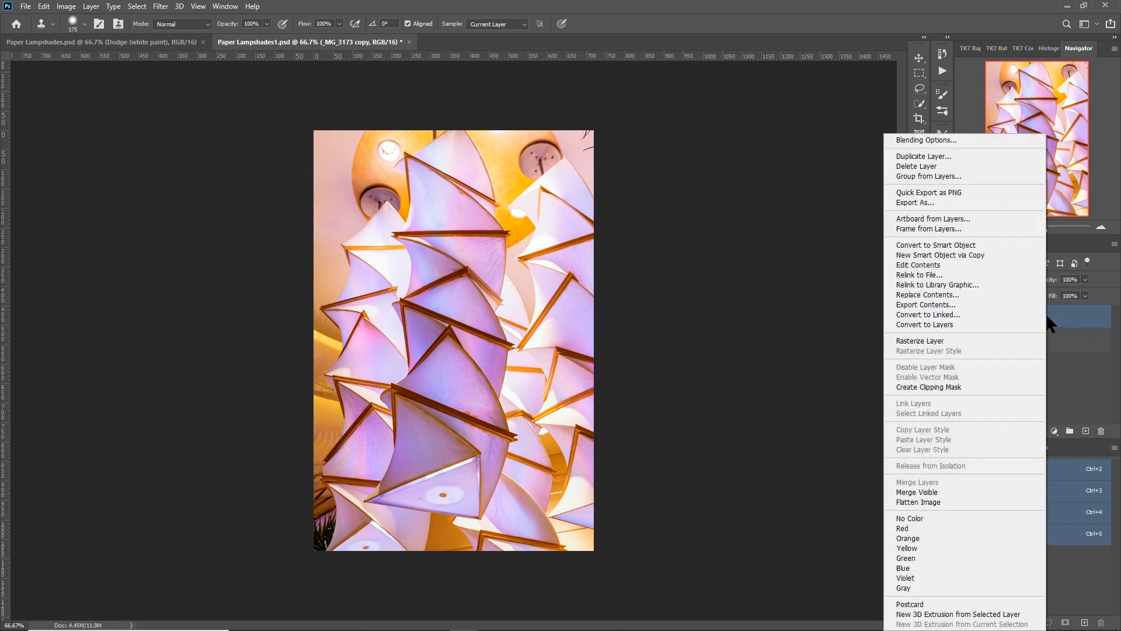
click(921, 342)
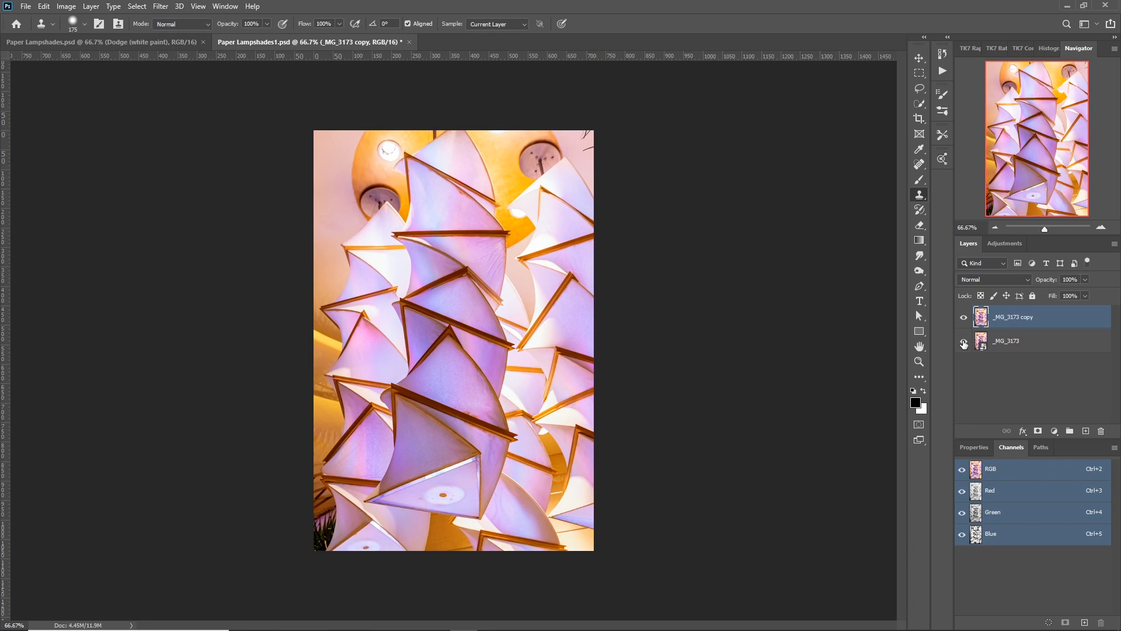
Add a new layer directly above the original _MG_3173 layer and fill it with black.
click(1057, 346)
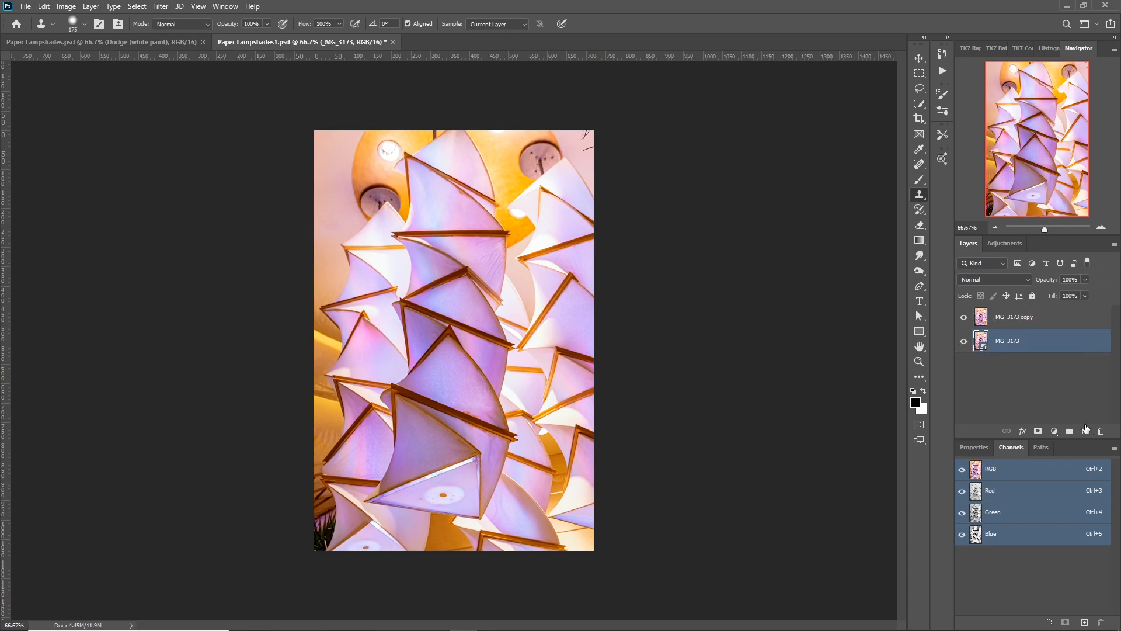
click(1085, 429)
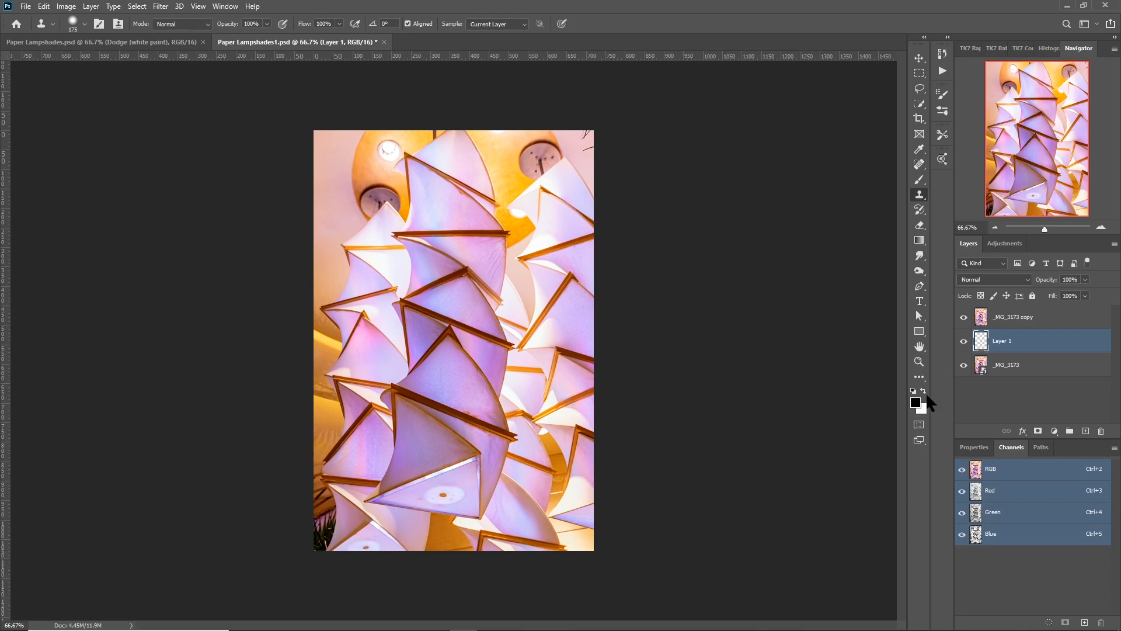
key(alt+BackSpace)
Select the central column of paper lampshades on the _MG_3173 copy layer with the Quick Selection tool.
click(1037, 323)
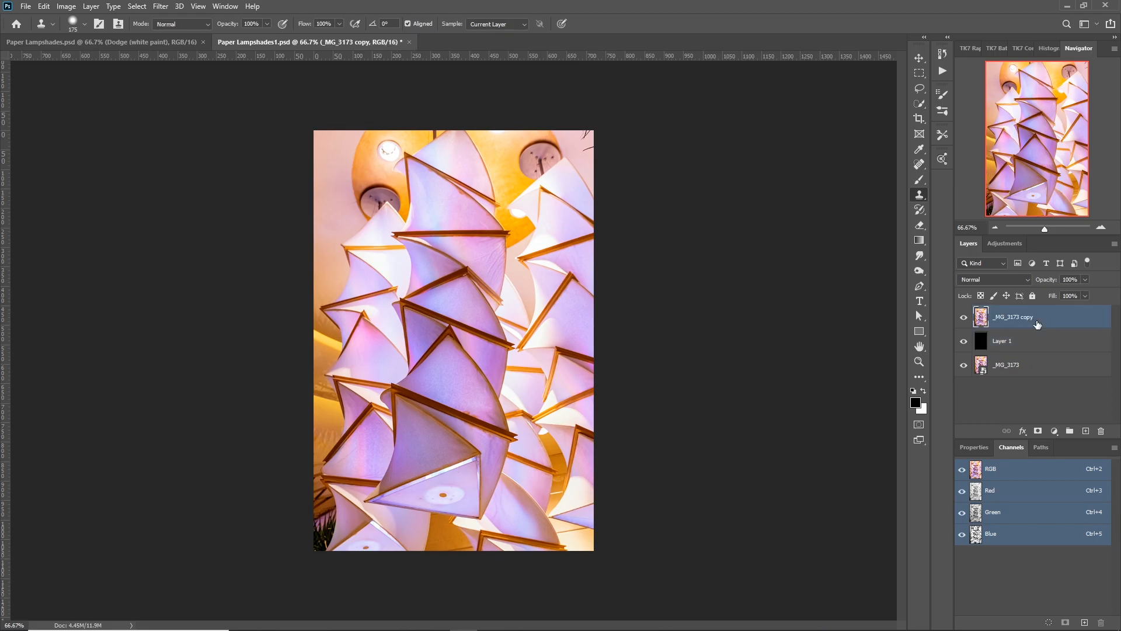
click(918, 106)
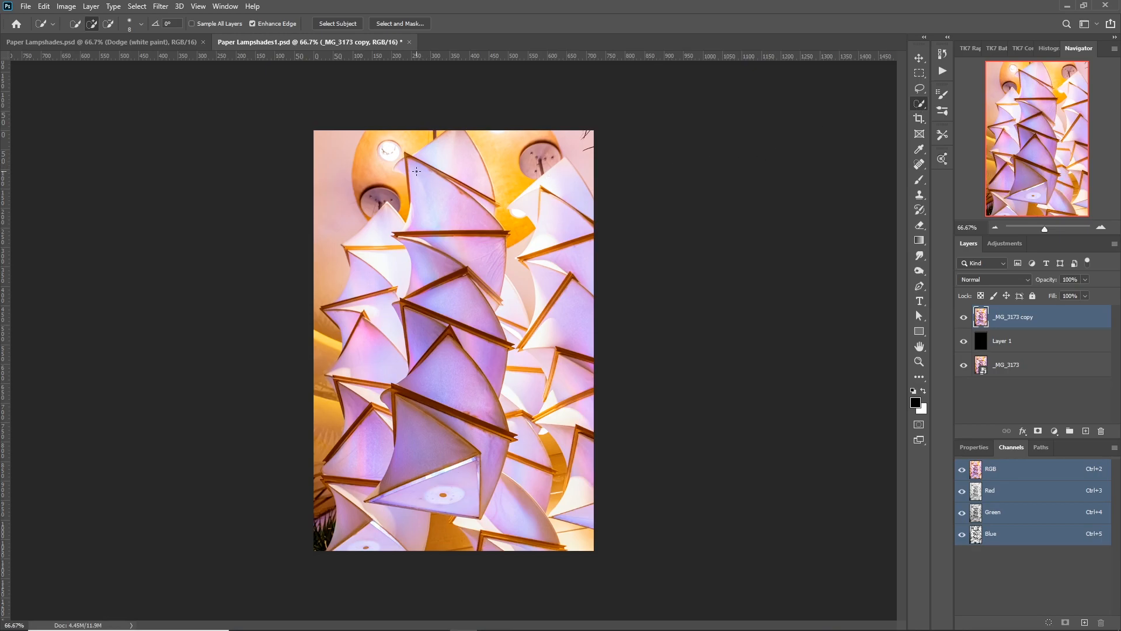
mouse_move(402, 167)
mouse_down()
mouse_move(446, 154)
mouse_move(485, 238)
mouse_move(477, 262)
mouse_move(425, 276)
mouse_move(446, 302)
mouse_move(444, 321)
mouse_move(414, 324)
mouse_move(464, 342)
mouse_move(447, 392)
mouse_move(483, 442)
mouse_move(447, 489)
mouse_move(385, 486)
mouse_up()
scroll(461, 299, up, 3)
scroll(477, 210, down, 1)
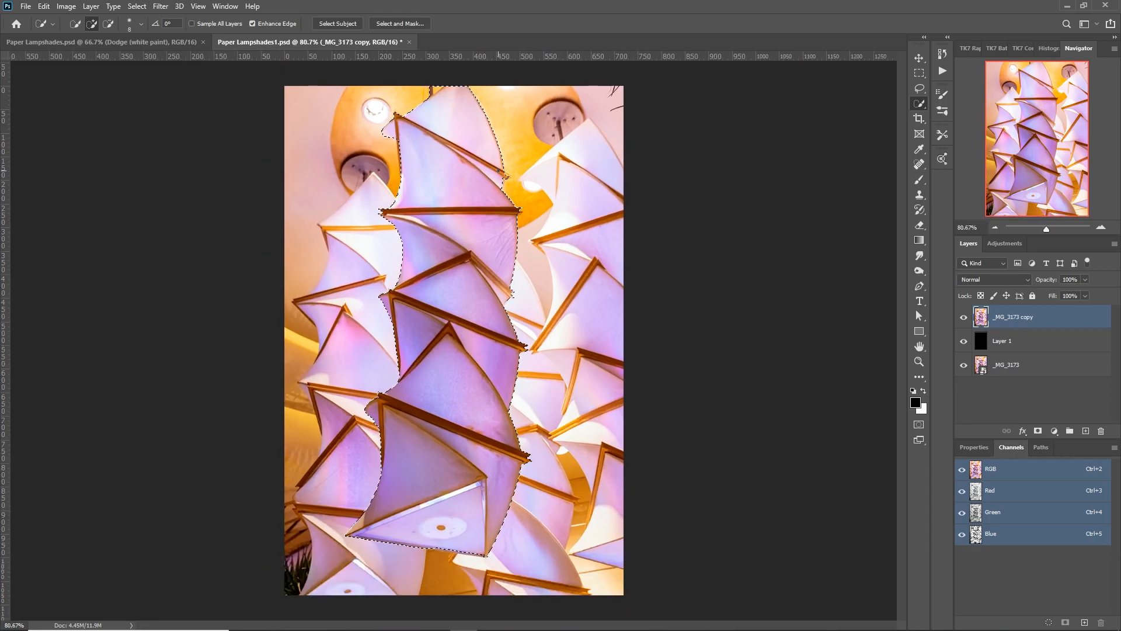
scroll(425, 92, up, 4)
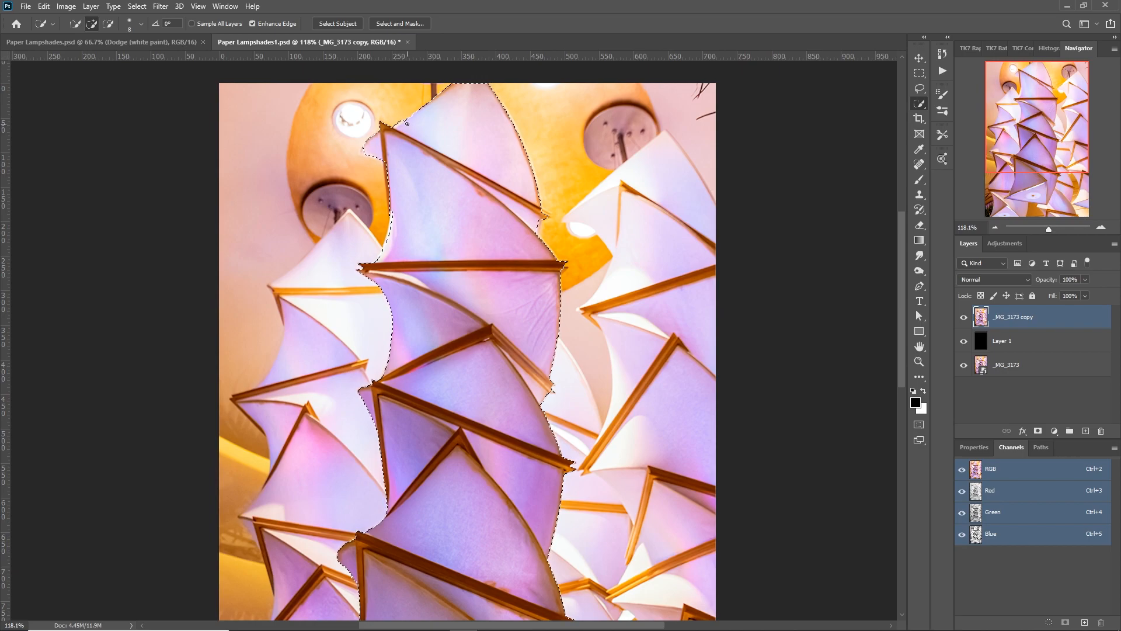
drag(513, 529, 481, 275)
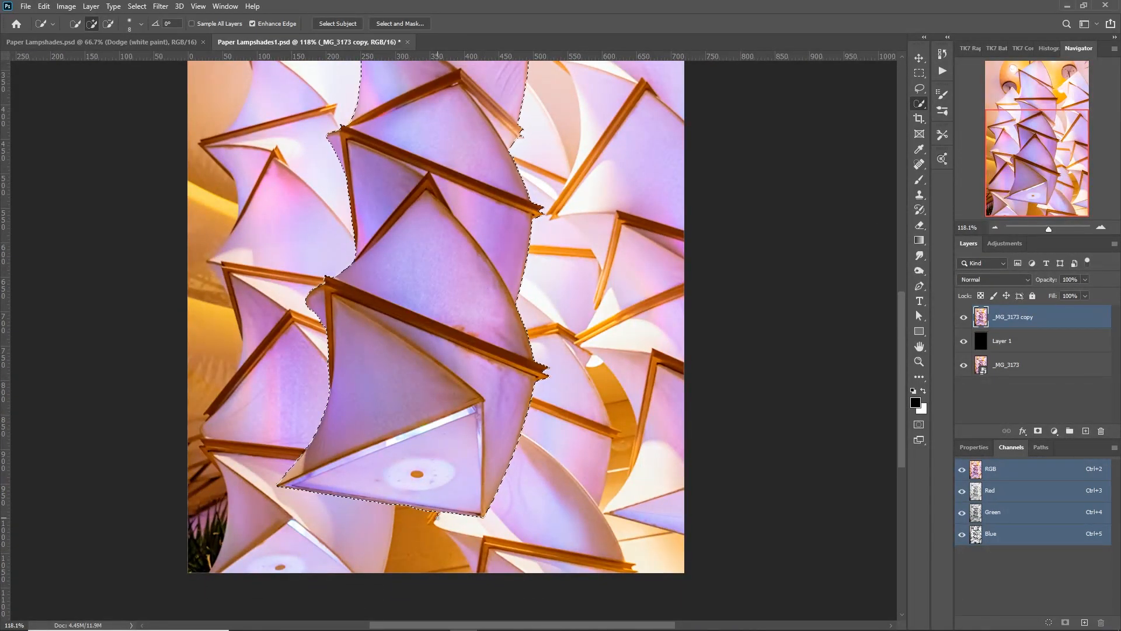
scroll(431, 507, up, 2)
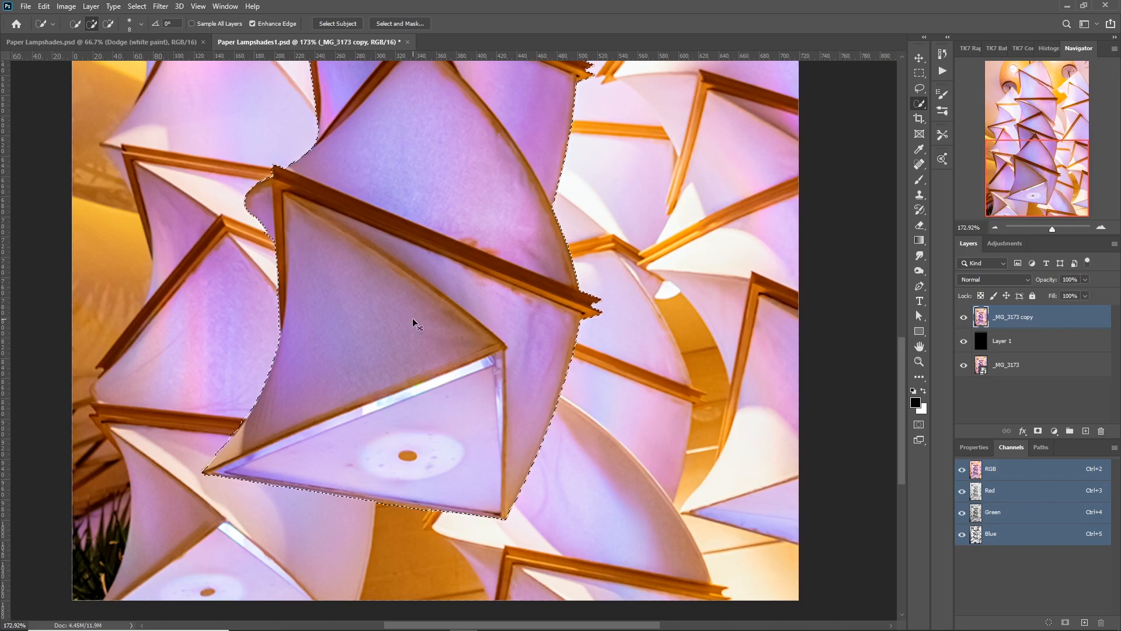
Copy the selected lampshade column to its own layer and hide the _MG_3173 copy layer.
key(ctrl+j)
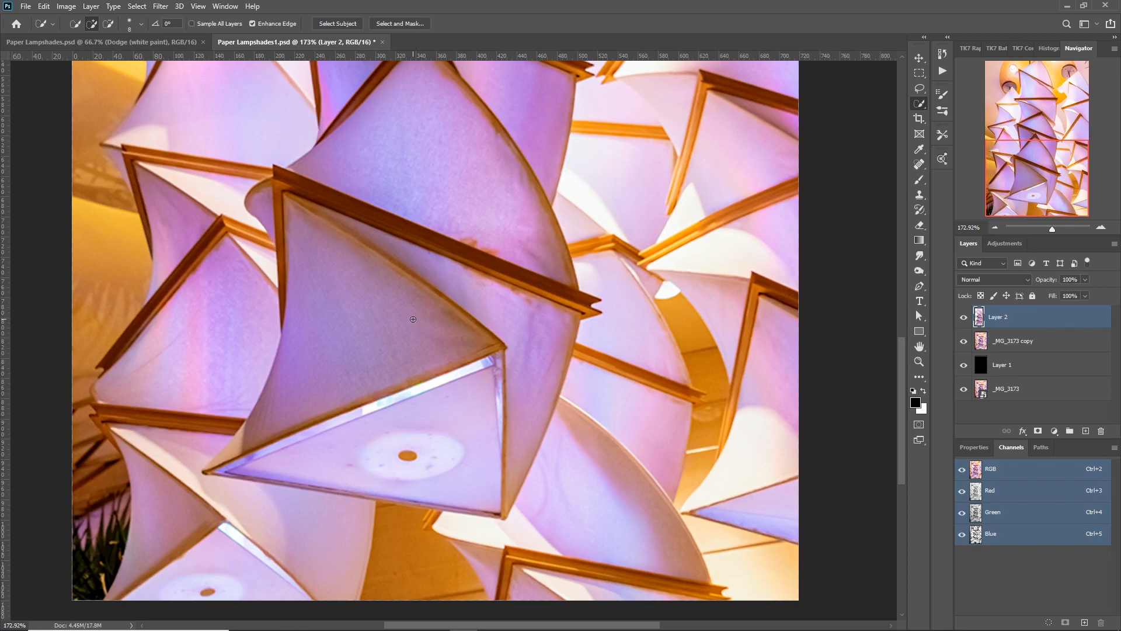
click(964, 344)
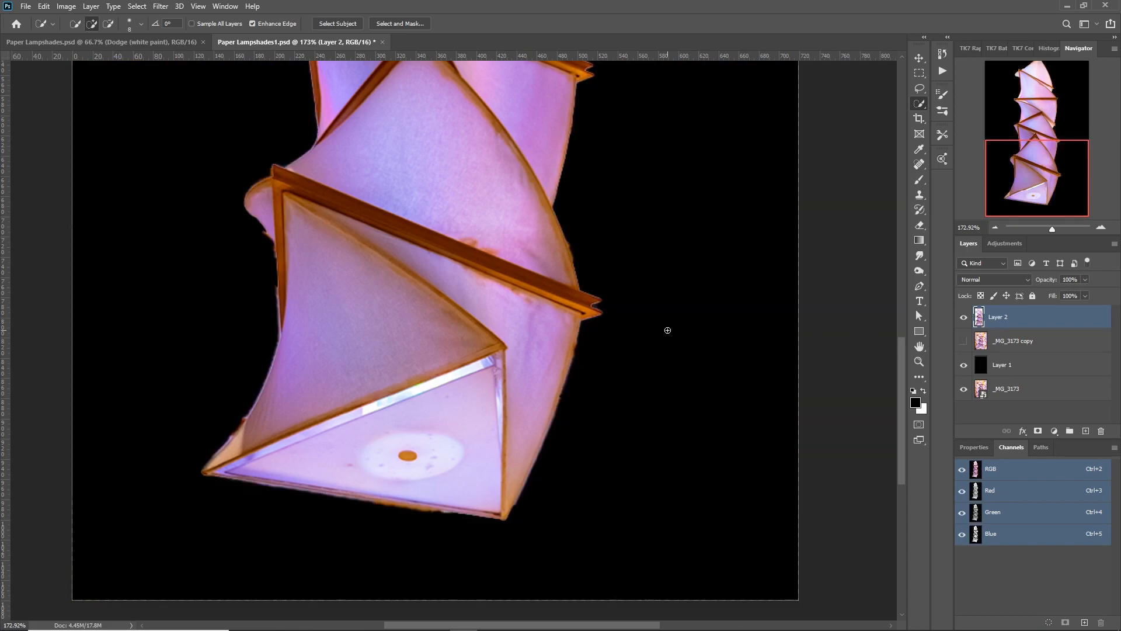
scroll(668, 330, down, 5)
scroll(667, 330, down, 1)
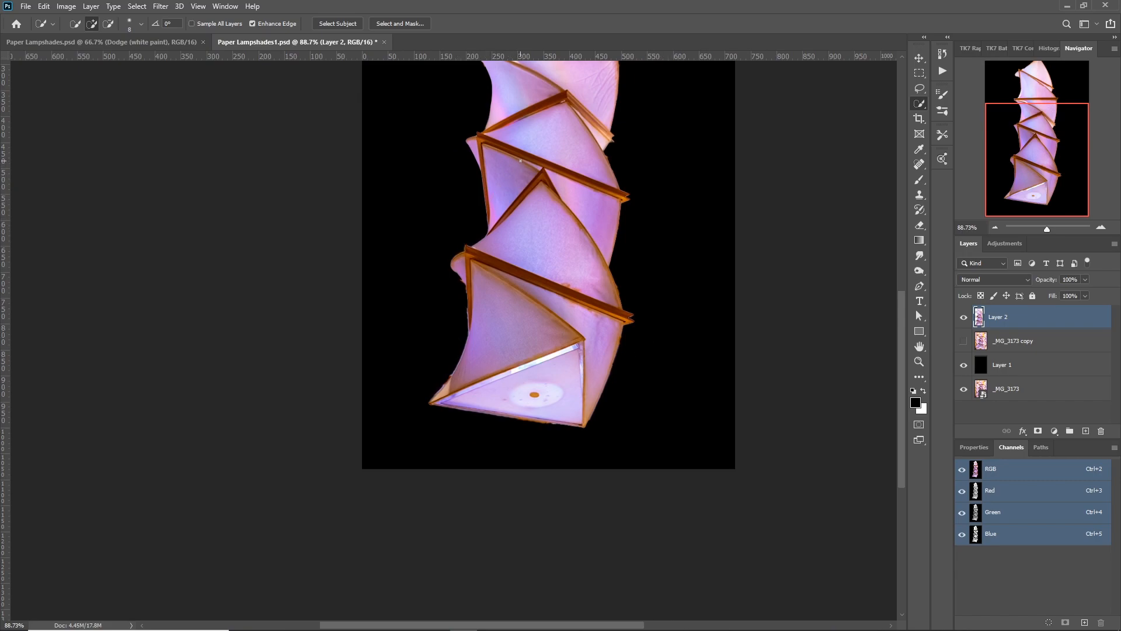
drag(520, 155, 431, 320)
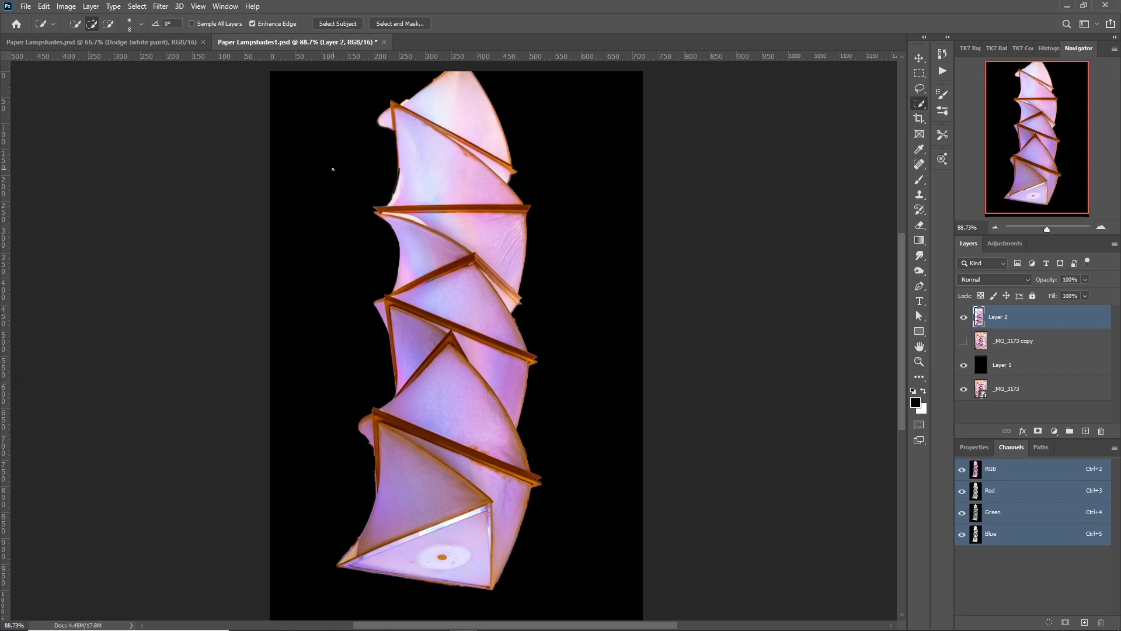
scroll(100, 100, down, 2)
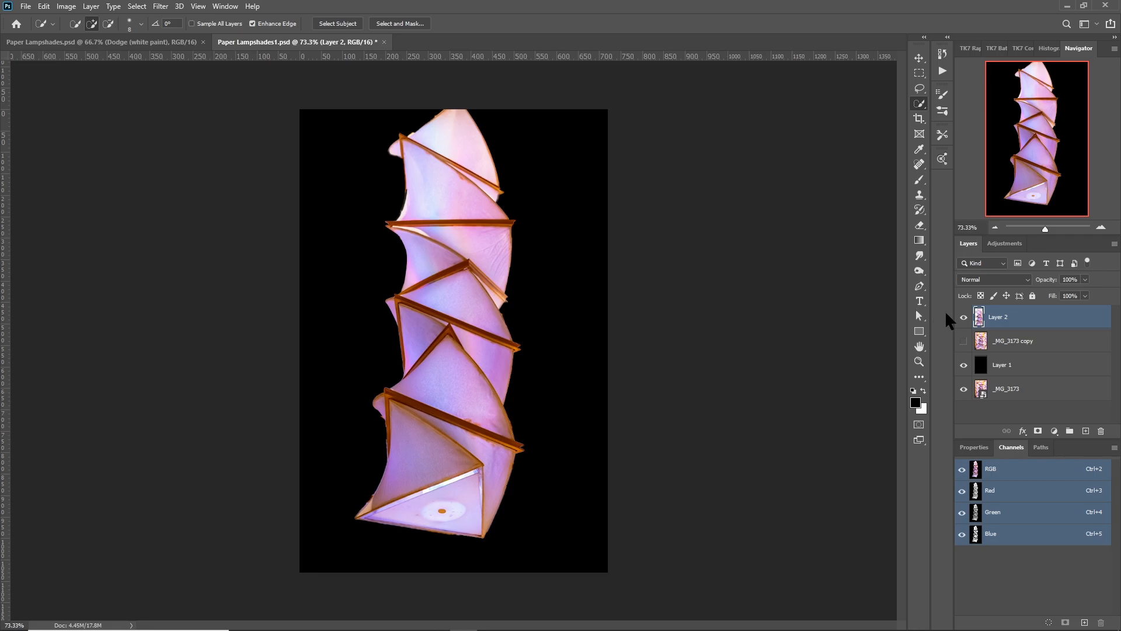
Scale the cut-out lampshade column to about 82% and centre it on the black canvas, leaving space above it.
key(v)
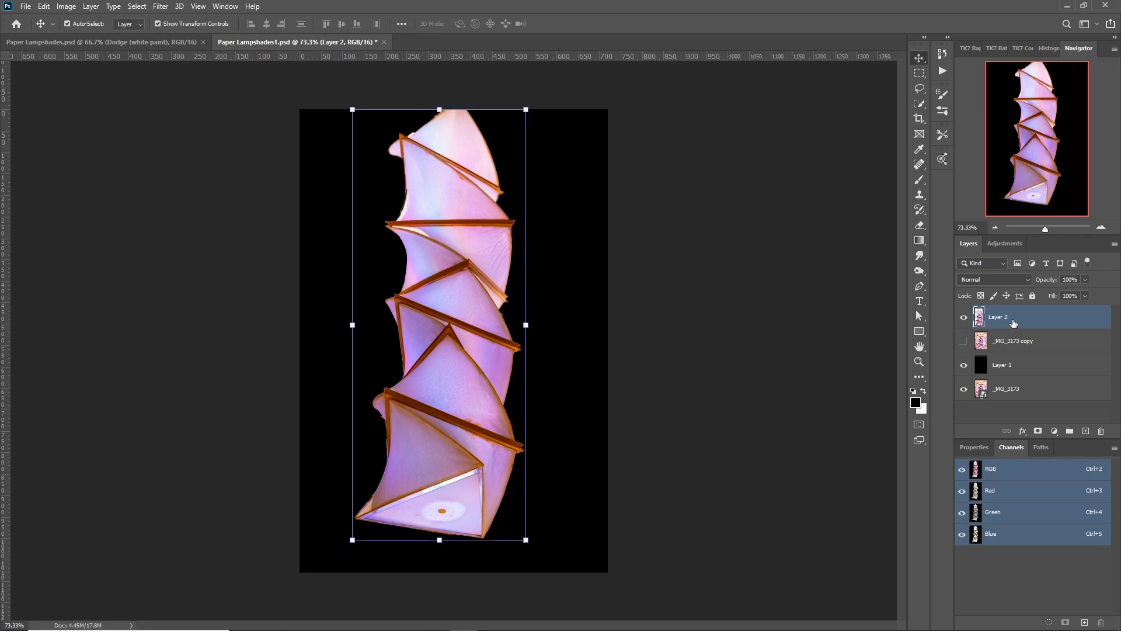
drag(429, 270, 428, 295)
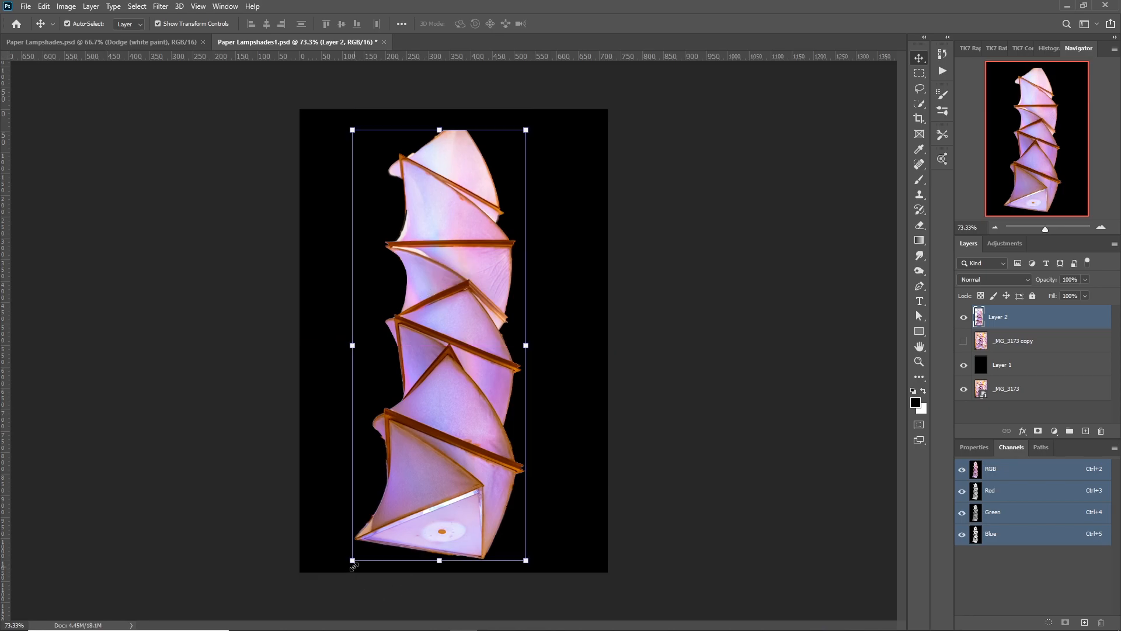
drag(352, 561, 394, 489)
drag(452, 341, 455, 384)
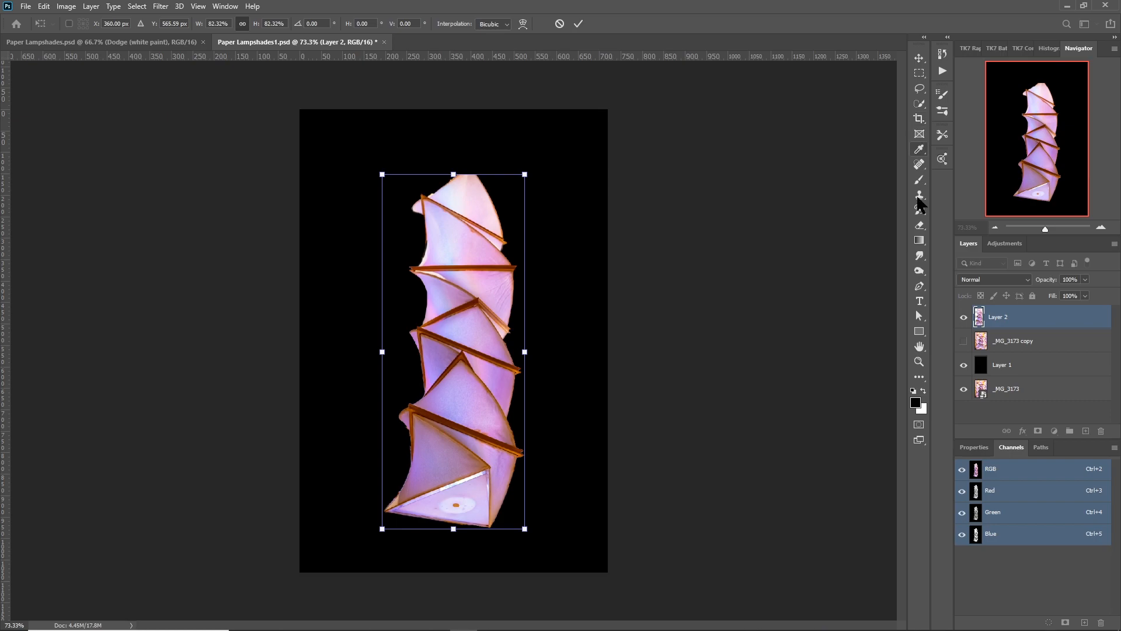
click(919, 316)
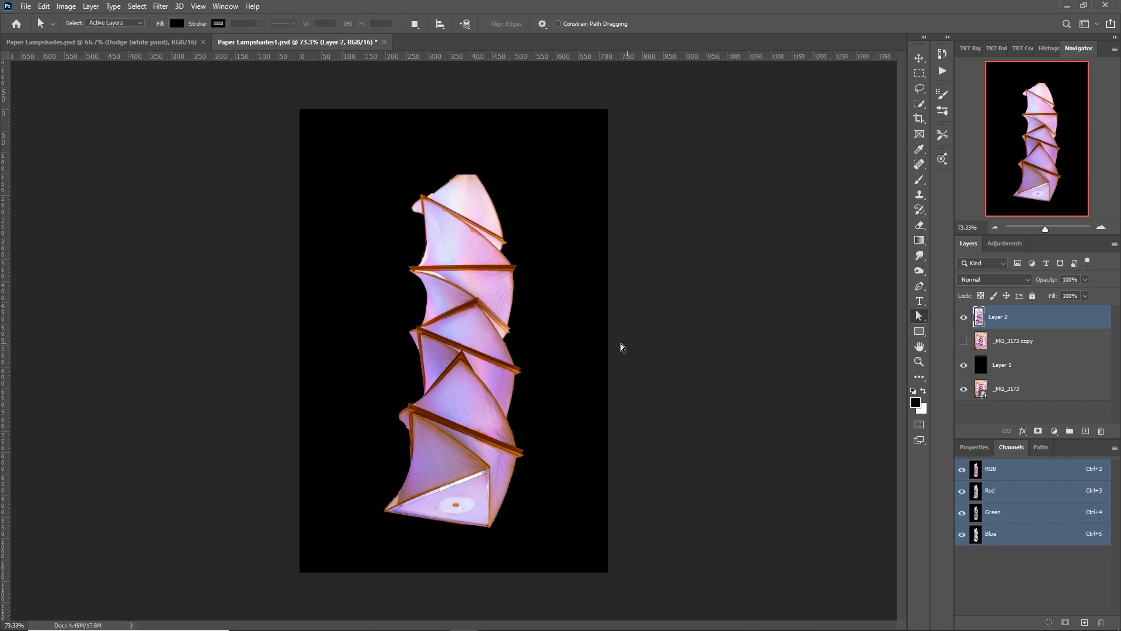
Set up the Brush tool with a hard edge and a very small tip.
scroll(496, 302, up, 3)
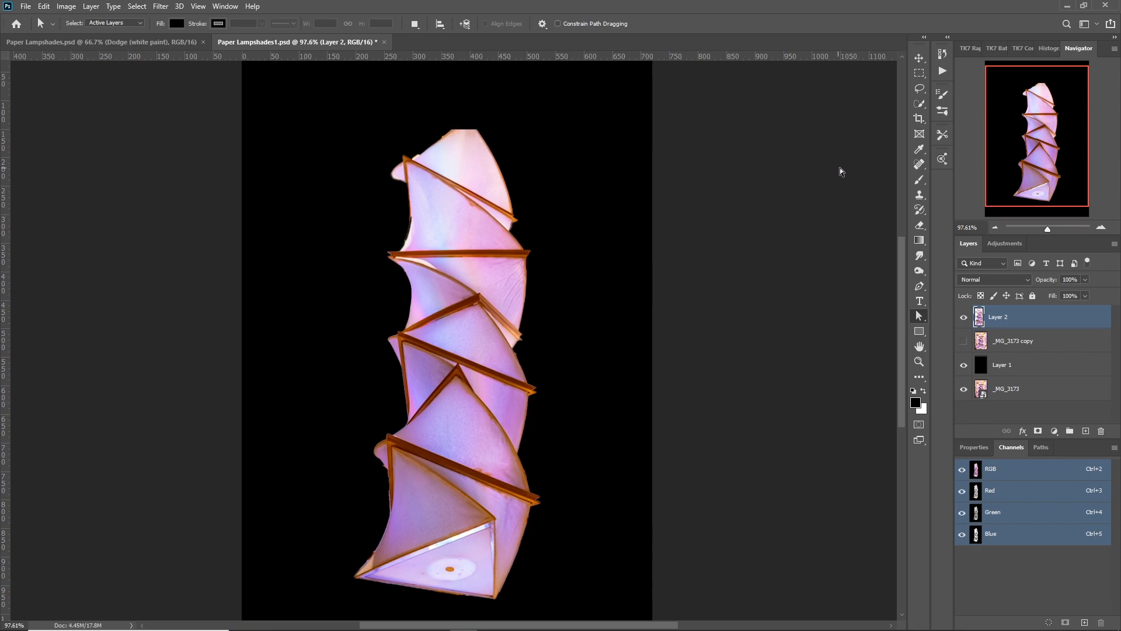
click(917, 182)
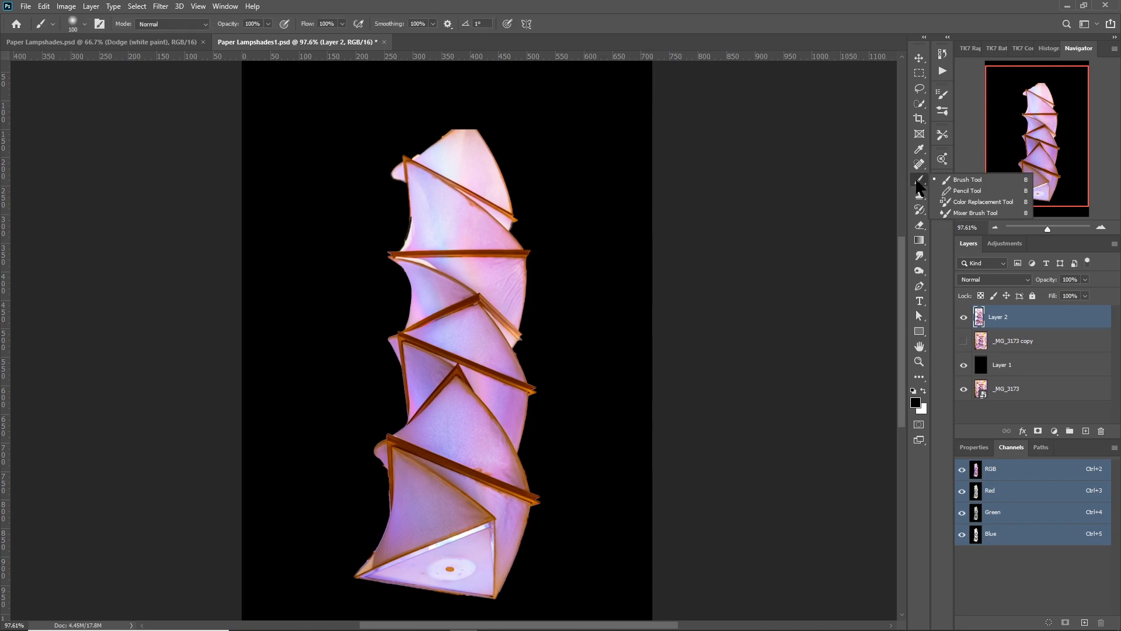
click(957, 179)
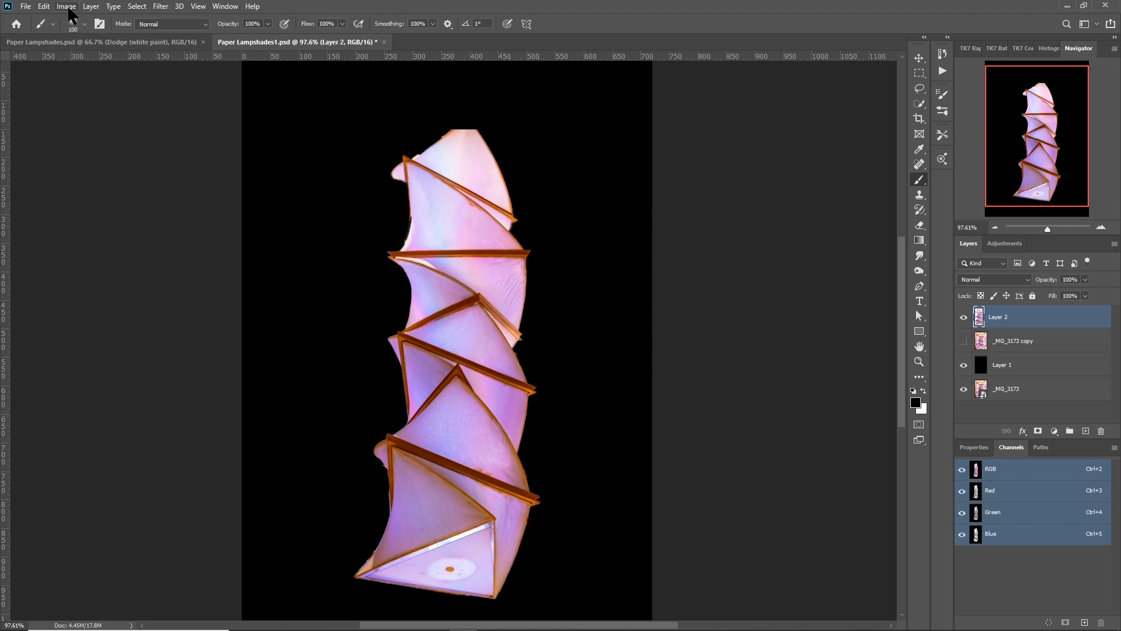
click(84, 23)
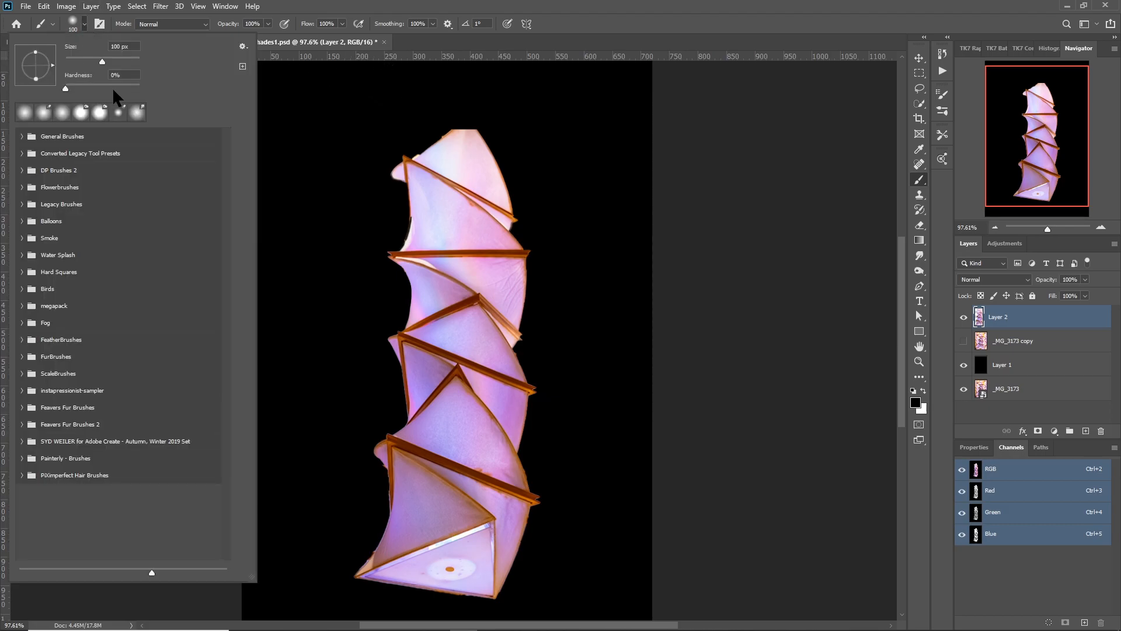
click(138, 83)
key(Return)
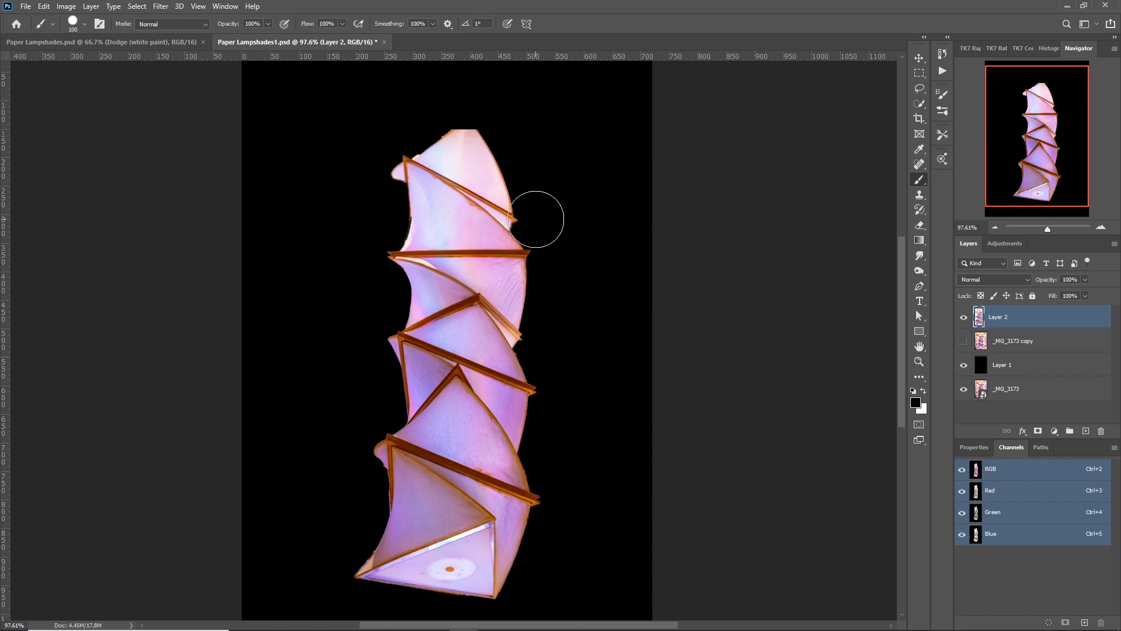
key(bracketleft)
key(bracketleft)
key(bracketleft)
key(bracketleft)
key(bracketleft)
key(bracketleft)
key(bracketleft)
key(bracketleft)
key(bracketleft)
Paint two thin lines in the frame's brown colour that meet in a point above the flat-cut top of the lampshade.
scroll(489, 153, up, 5)
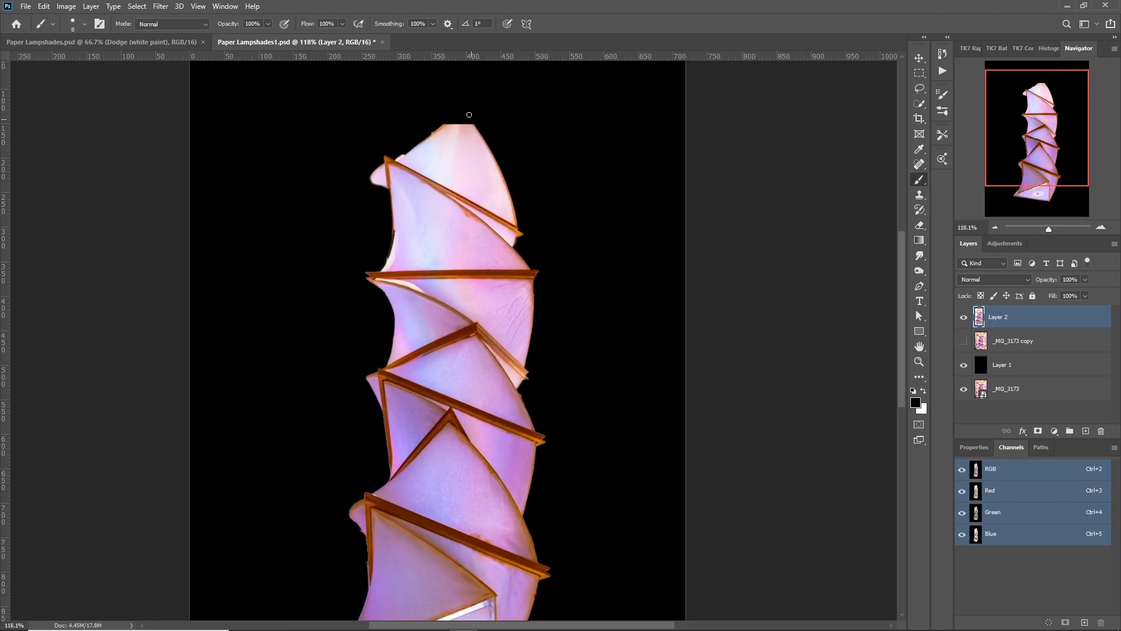
scroll(465, 113, up, 1)
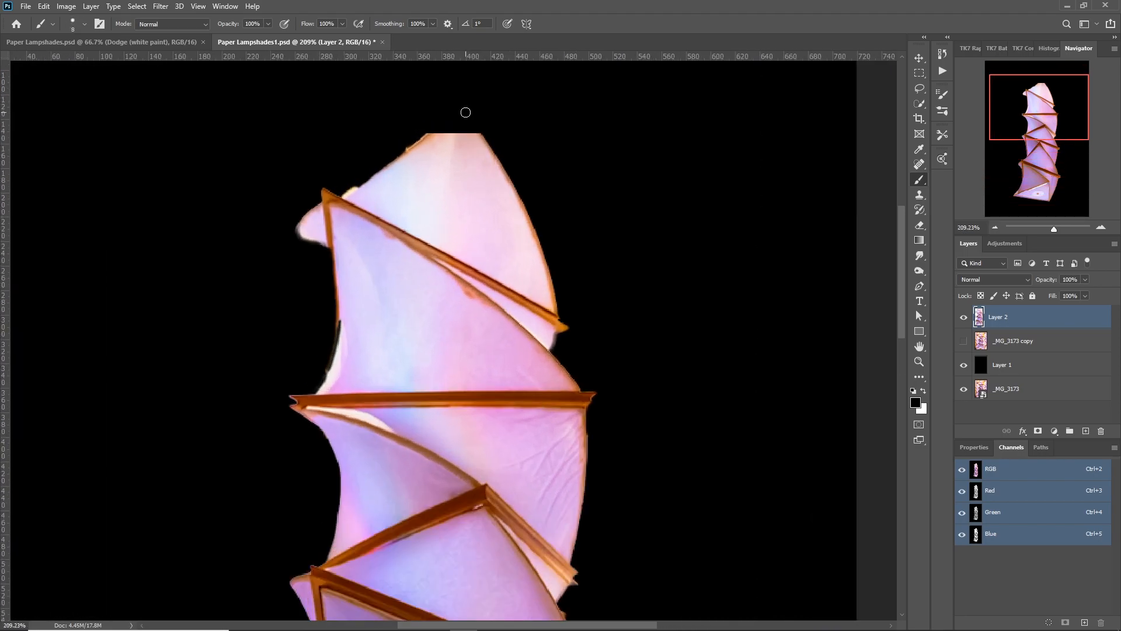
key(bracketleft)
key(bracketleft)
key(bracketleft)
key(bracketleft)
alt+click(486, 142)
shift+click(458, 95)
shift+click(422, 139)
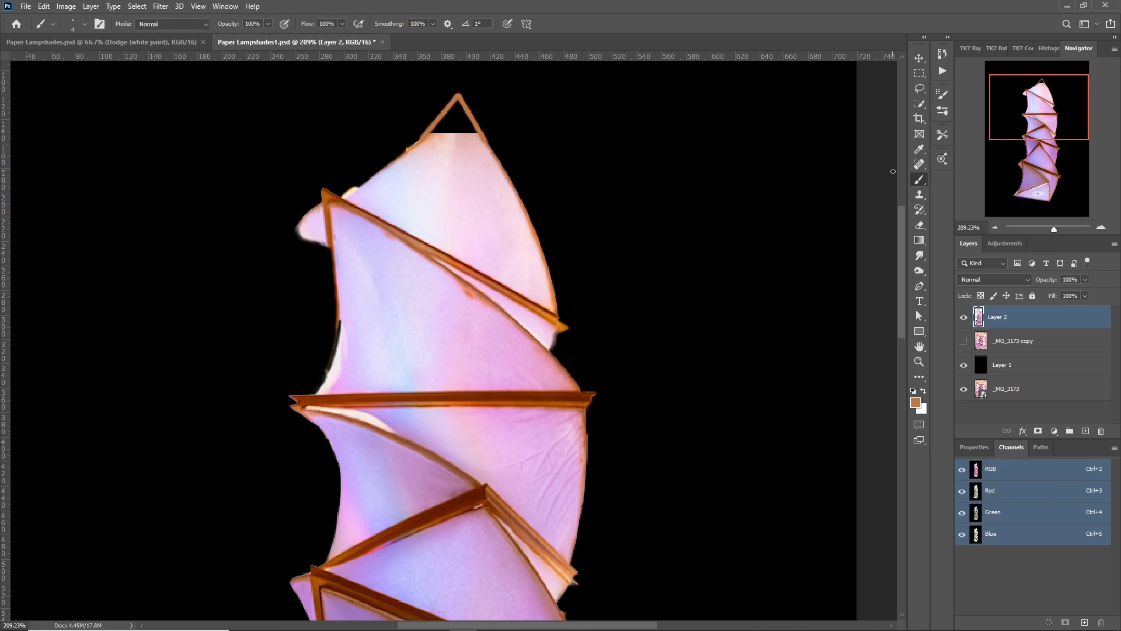
Fill the empty triangle inside the painted peak with cloned lampshade fabric using a 9 px Clone Stamp.
click(919, 194)
key(bracketleft)
key(bracketleft)
key(bracketleft)
key(bracketleft)
key(bracketleft)
key(bracketleft)
key(bracketleft)
key(bracketleft)
key(bracketleft)
key(bracketleft)
key(bracketleft)
key(bracketleft)
key(bracketleft)
key(bracketleft)
key(bracketleft)
key(bracketleft)
key(bracketleft)
key(bracketleft)
key(bracketleft)
key(bracketright)
key(bracketright)
key(bracketright)
key(bracketright)
key(bracketright)
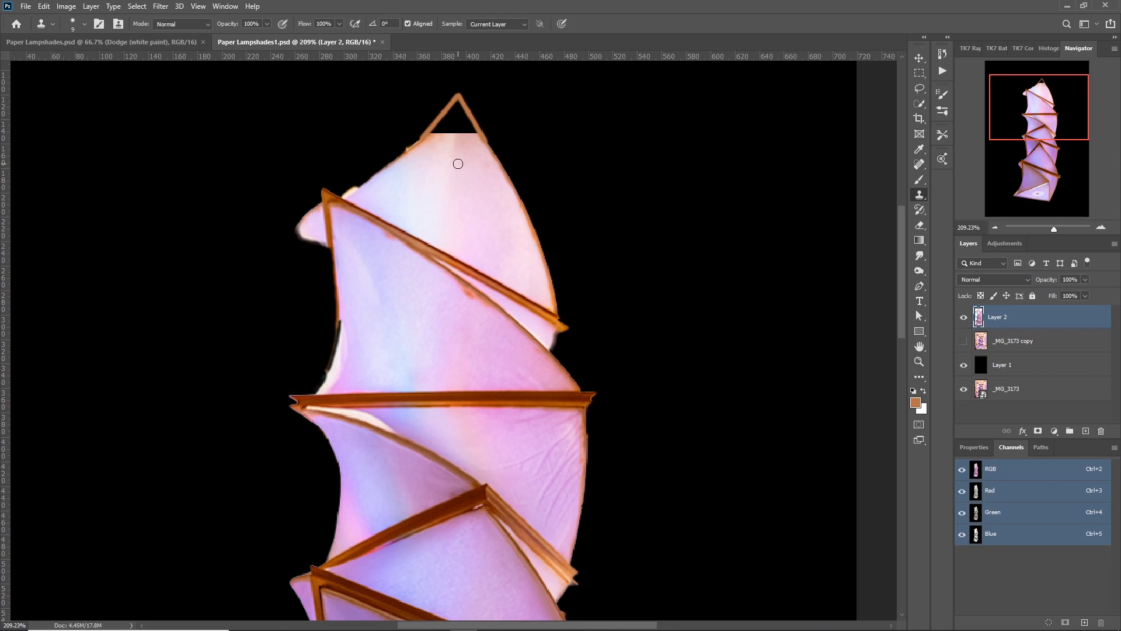
mouse_move(455, 113)
mouse_down()
mouse_move(471, 131)
mouse_move(461, 110)
mouse_move(480, 143)
mouse_move(458, 113)
mouse_up()
mouse_move(438, 133)
mouse_down()
mouse_move(427, 142)
mouse_move(458, 102)
mouse_move(467, 129)
mouse_move(448, 127)
mouse_move(428, 146)
mouse_up()
key(bracketleft)
key(bracketleft)
key(bracketleft)
key(bracketleft)
key(bracketright)
key(bracketright)
key(bracketright)
key(bracketright)
alt+click(460, 151)
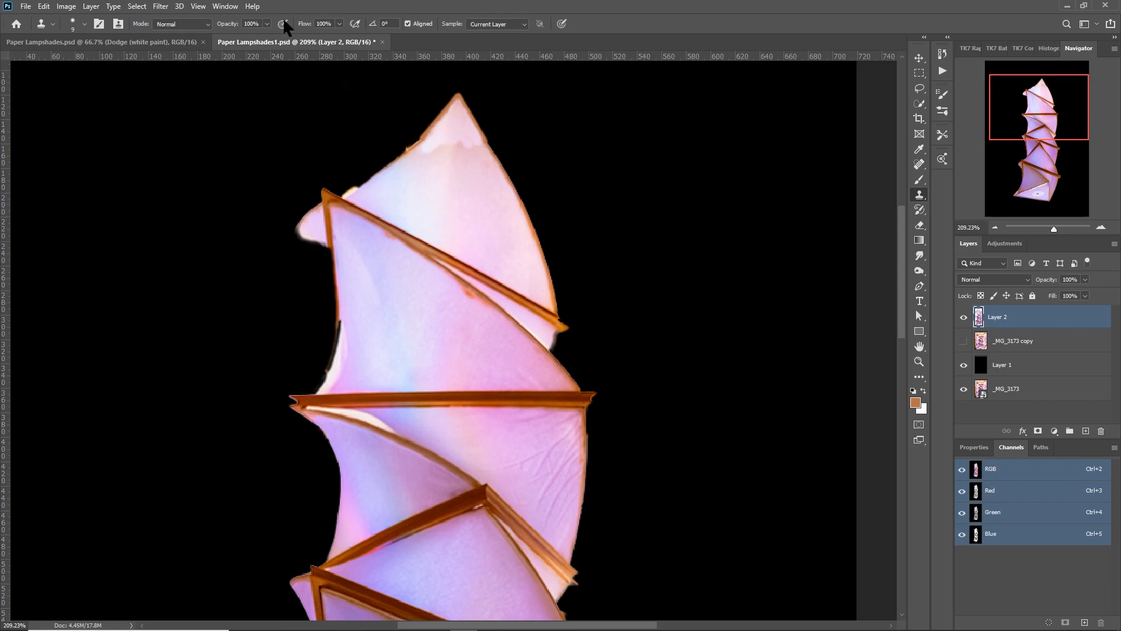
Blend the seam below the cloned peak with a soft-edged Clone Stamp at 5% opacity.
click(261, 24)
text(5)
click(85, 24)
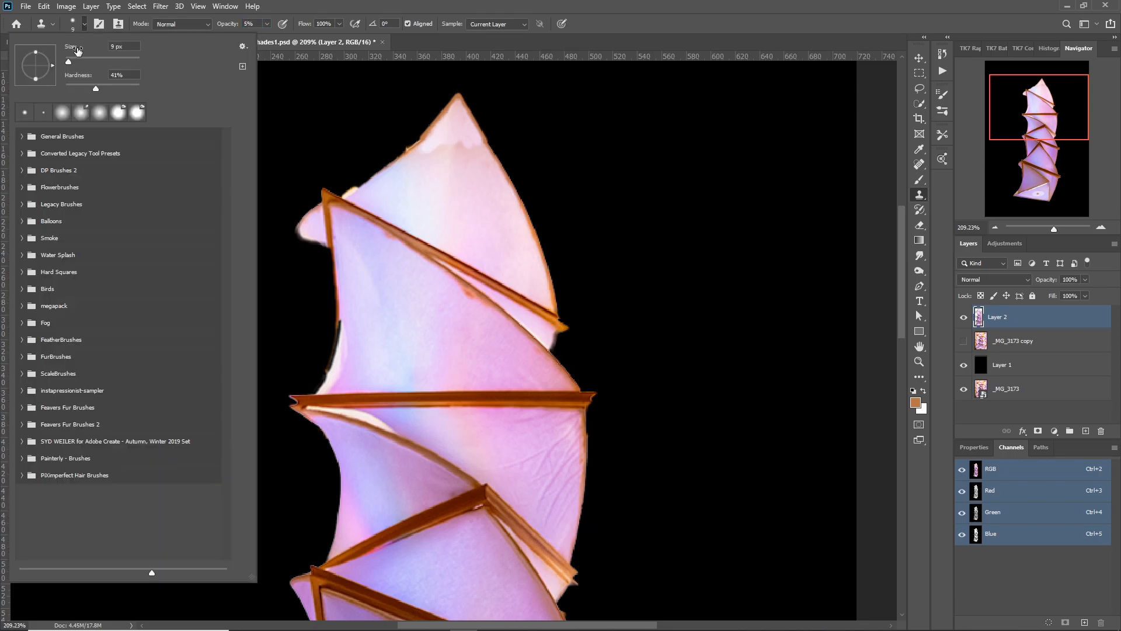
drag(73, 88, 67, 88)
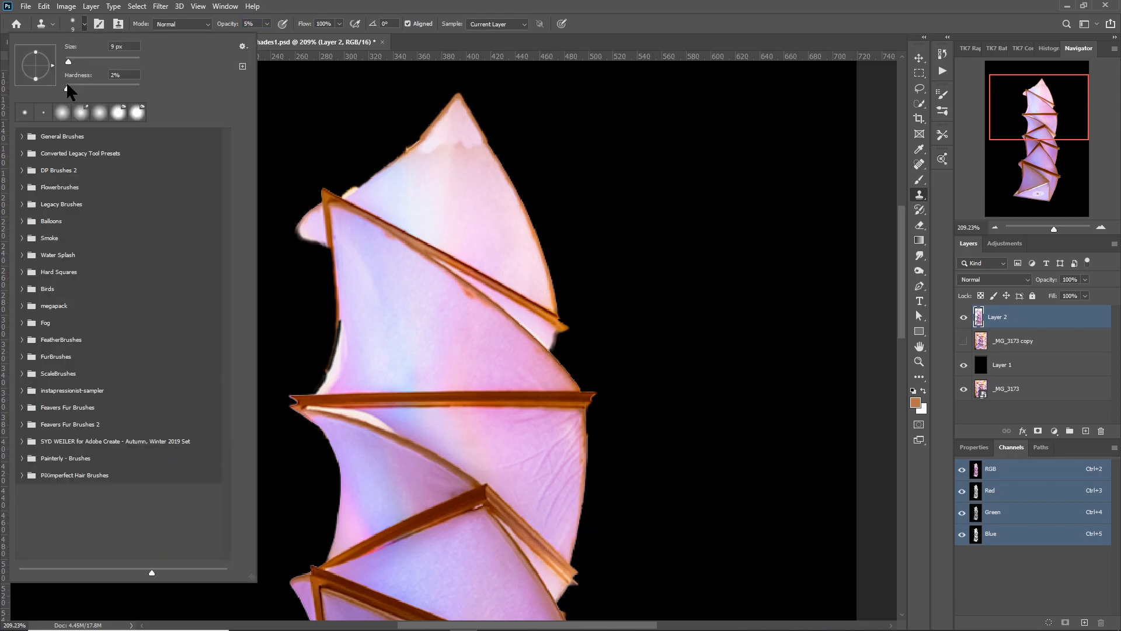
click(278, 9)
alt+click(462, 159)
mouse_move(458, 149)
mouse_down()
mouse_move(458, 120)
mouse_move(469, 162)
mouse_move(418, 152)
mouse_move(427, 160)
mouse_move(450, 125)
mouse_move(461, 152)
mouse_move(462, 116)
mouse_move(427, 139)
mouse_up()
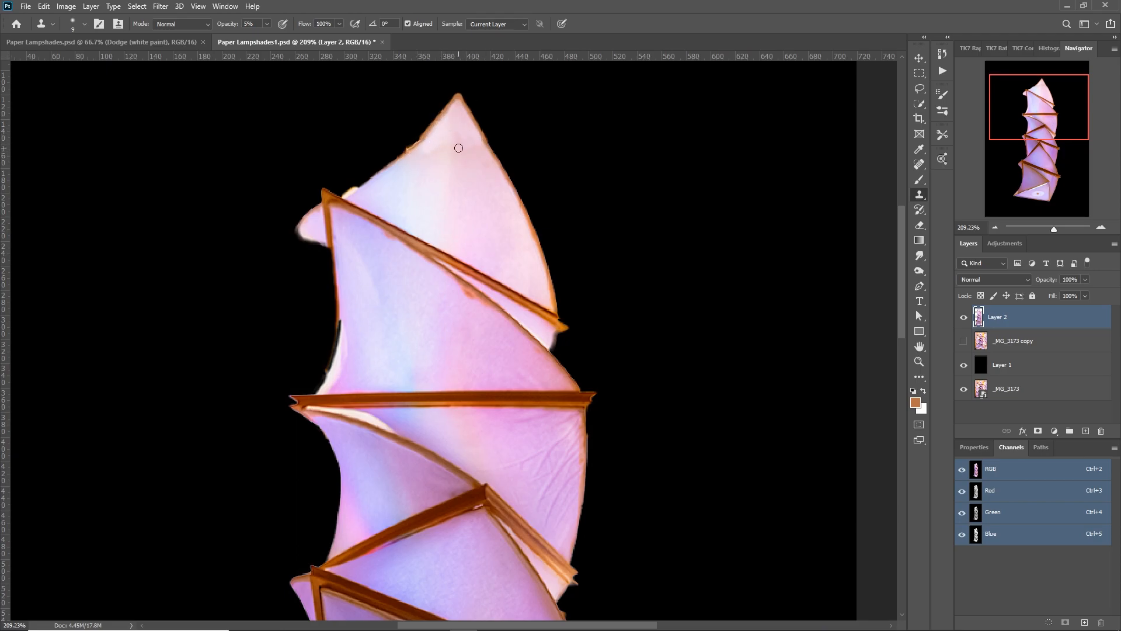
Smooth the rough outline of the lampshade column on Layer 2 using Liquify's Forward Warp tool at brush size 90.
scroll(457, 146, down, 4)
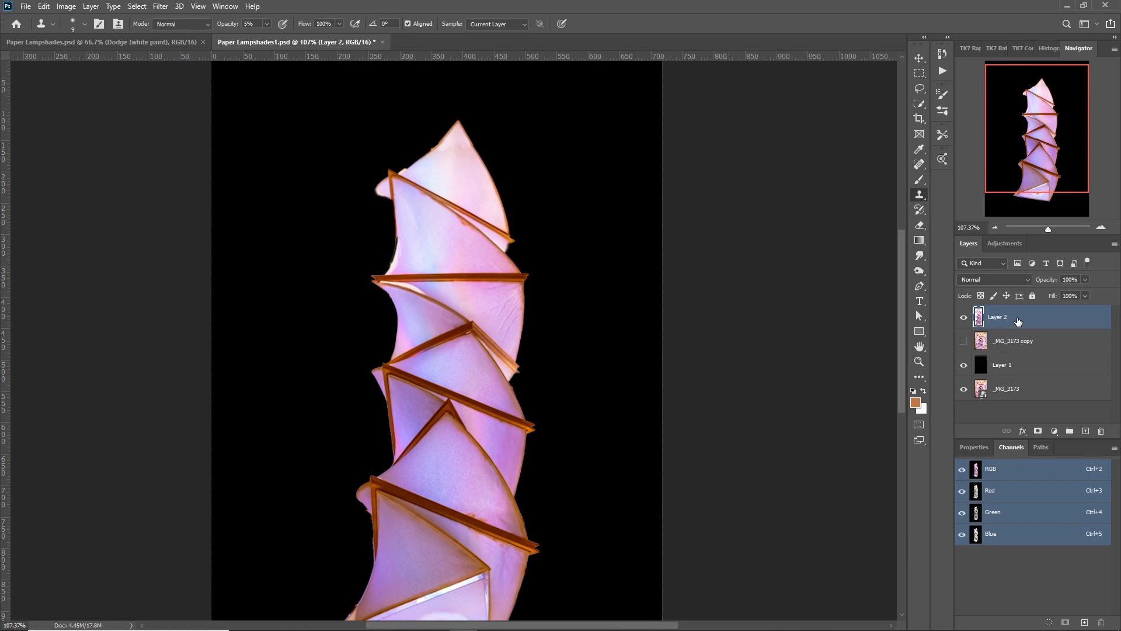
key(a)
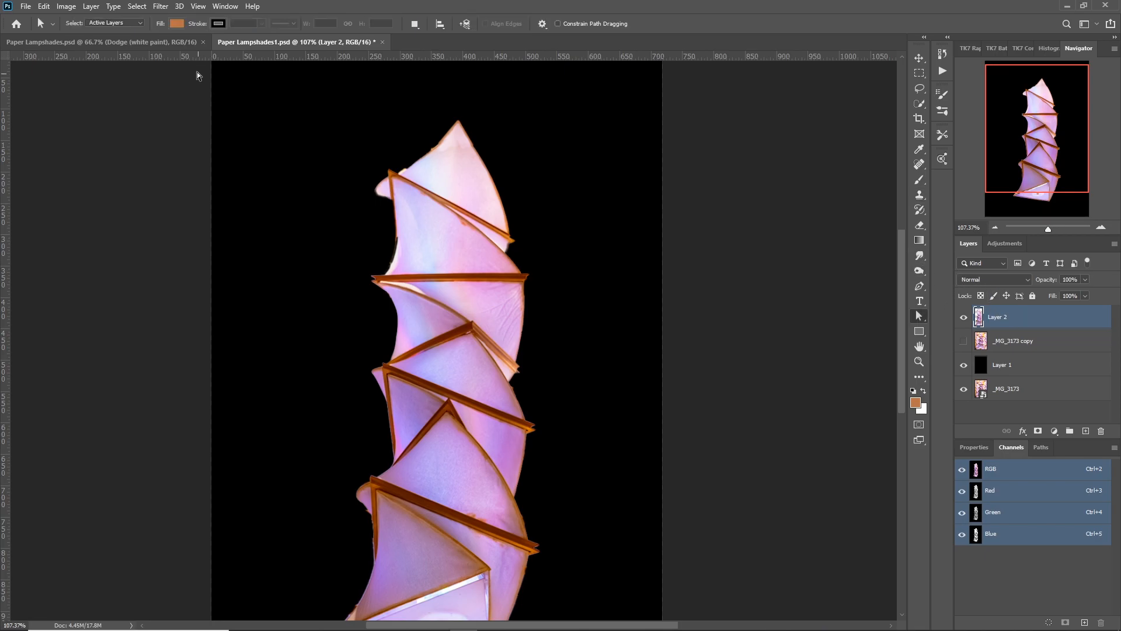
click(161, 6)
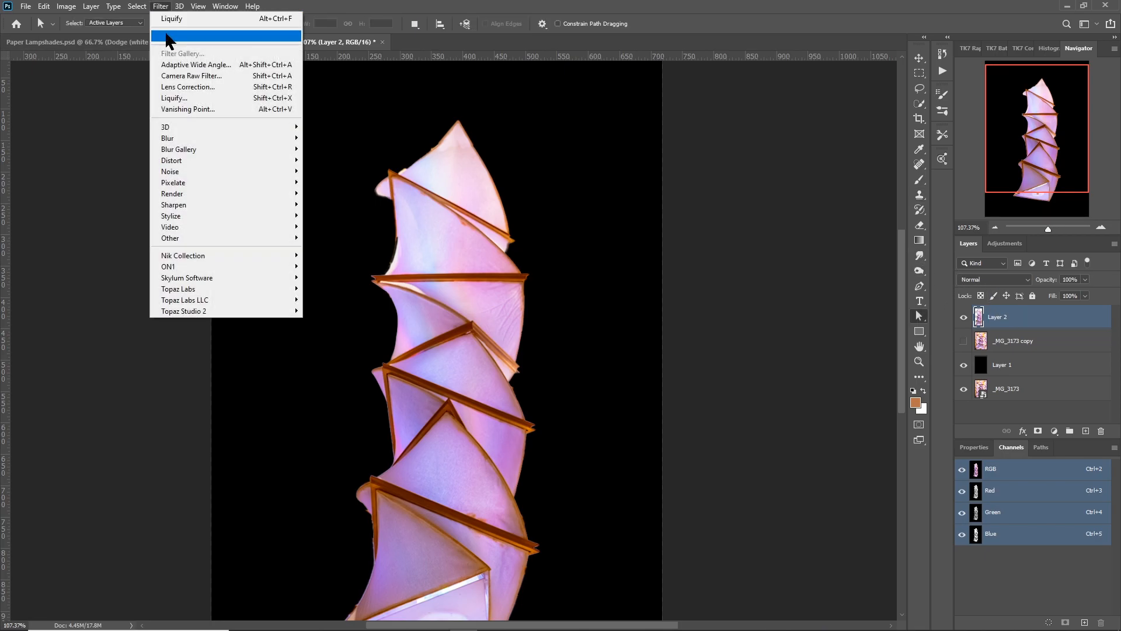
click(174, 98)
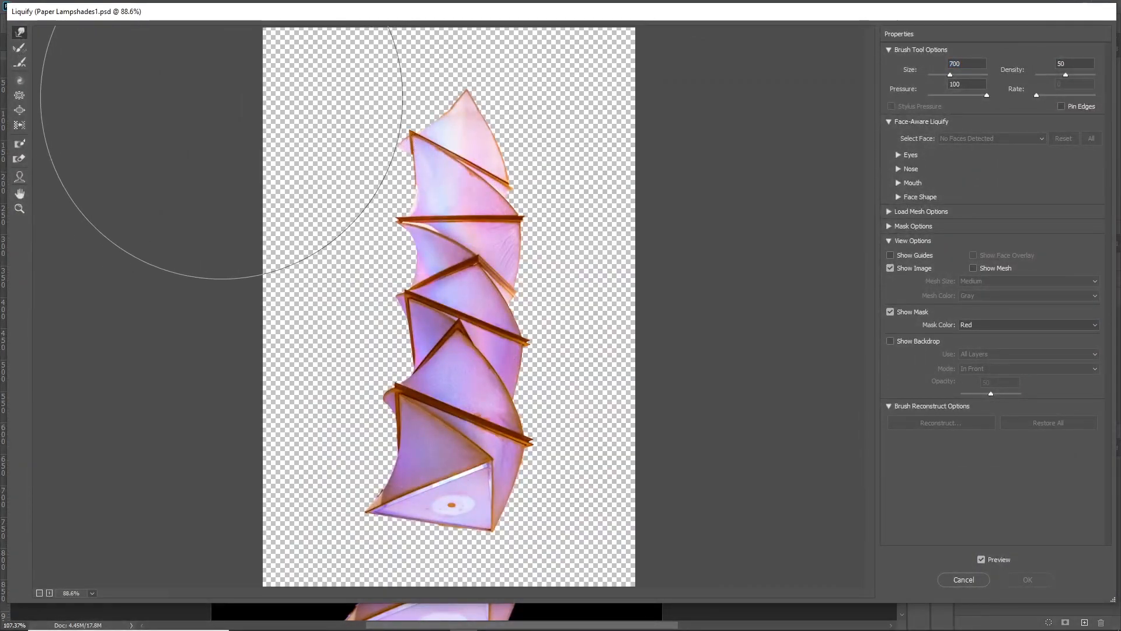
key(bracketleft)
key(bracketleft)
key(bracketleft)
key(bracketleft)
key(bracketleft)
key(bracketleft)
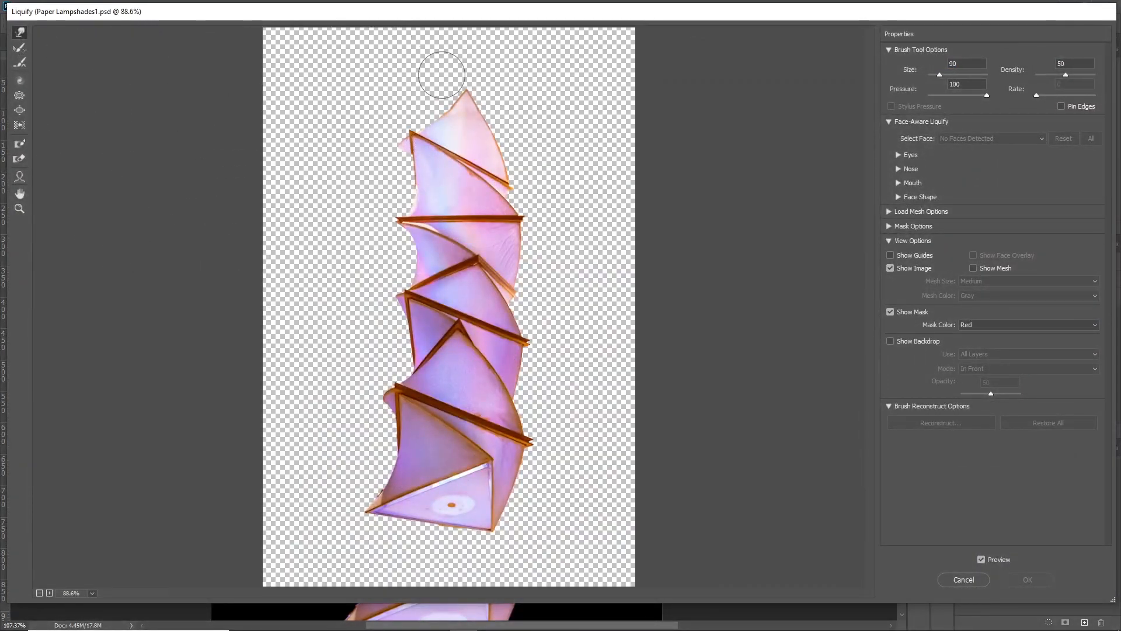
key(ctrl+plus)
mouse_move(346, 102)
mouse_down()
mouse_move(366, 121)
mouse_move(361, 65)
mouse_move(419, 51)
mouse_move(441, 59)
mouse_move(431, 81)
mouse_up()
key(ctrl+minus)
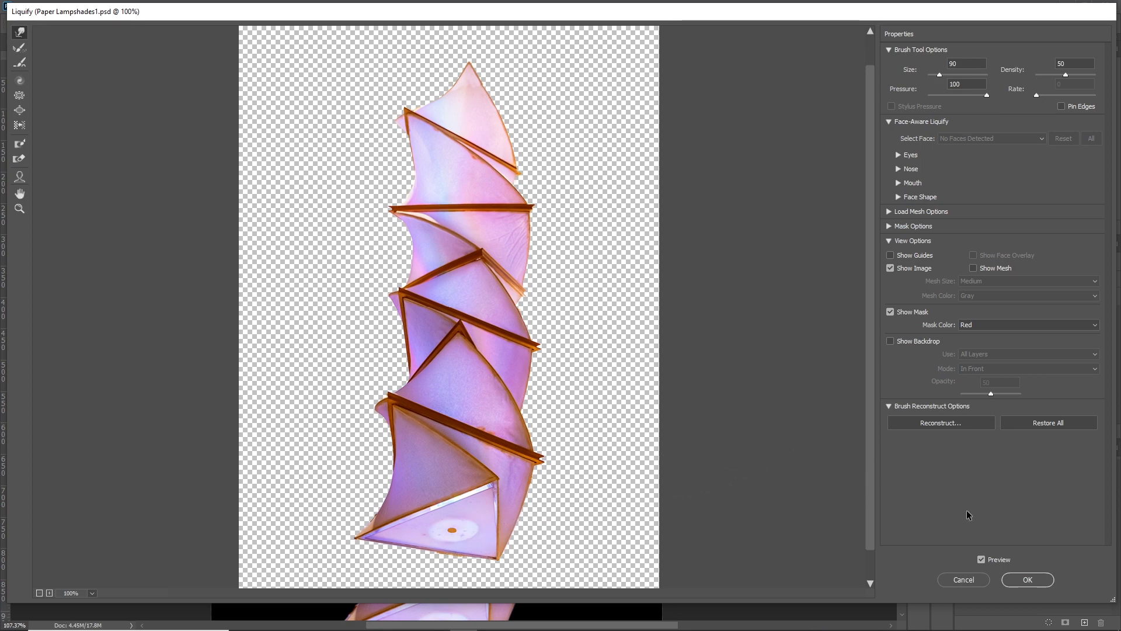
click(1028, 580)
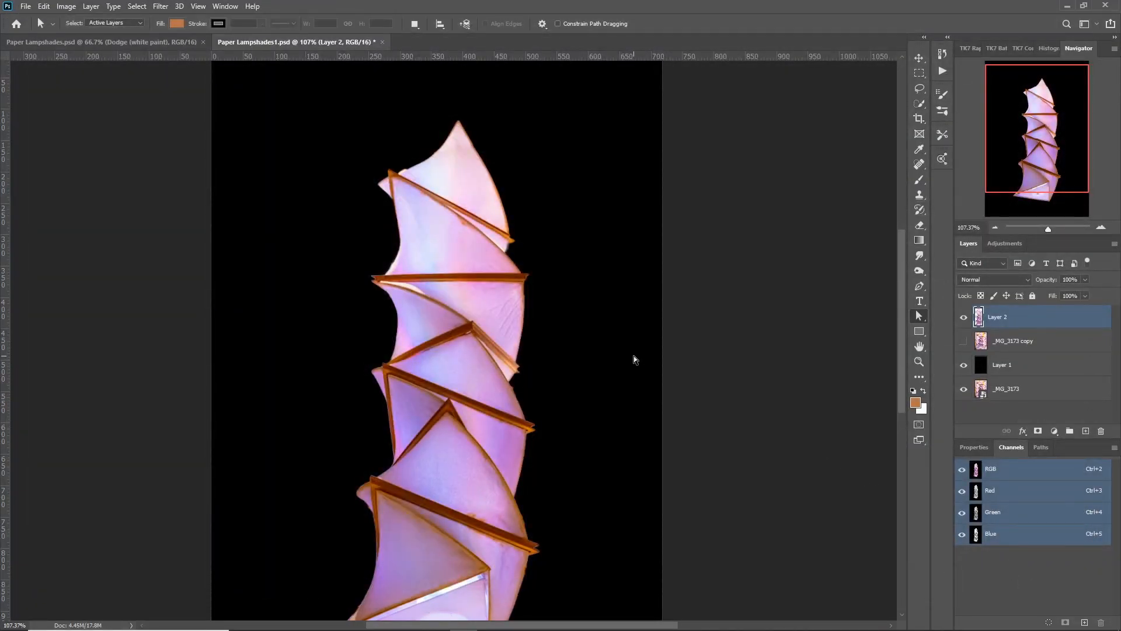
Duplicate the lampshade column on Layer 2 with a slight sideways offset and hide the original layer.
drag(439, 468, 440, 397)
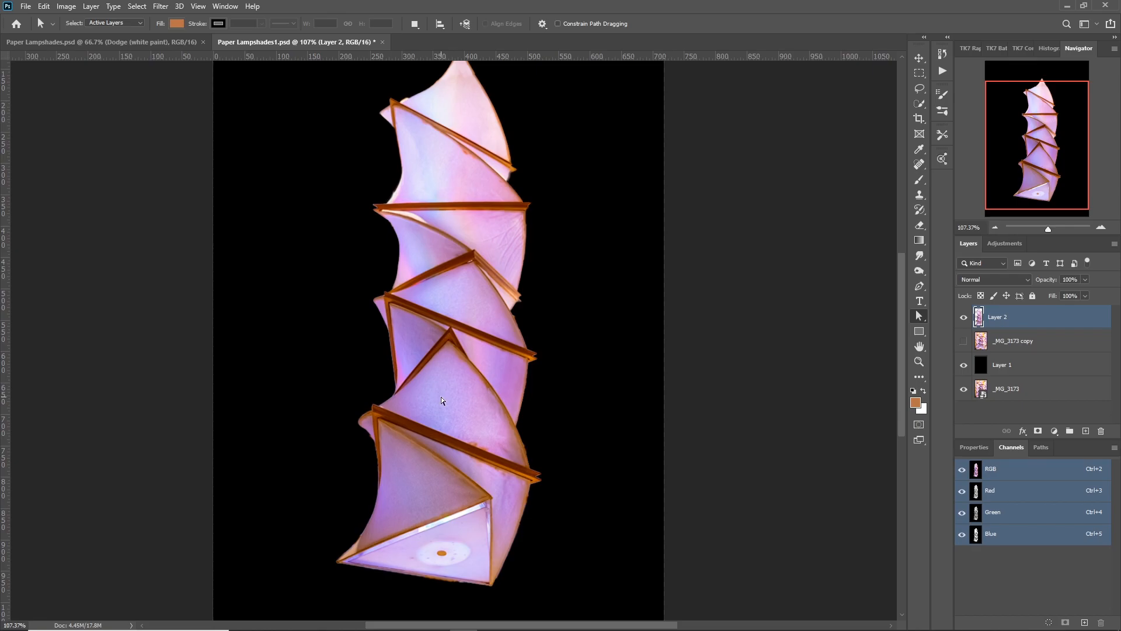
scroll(432, 415, down, 3)
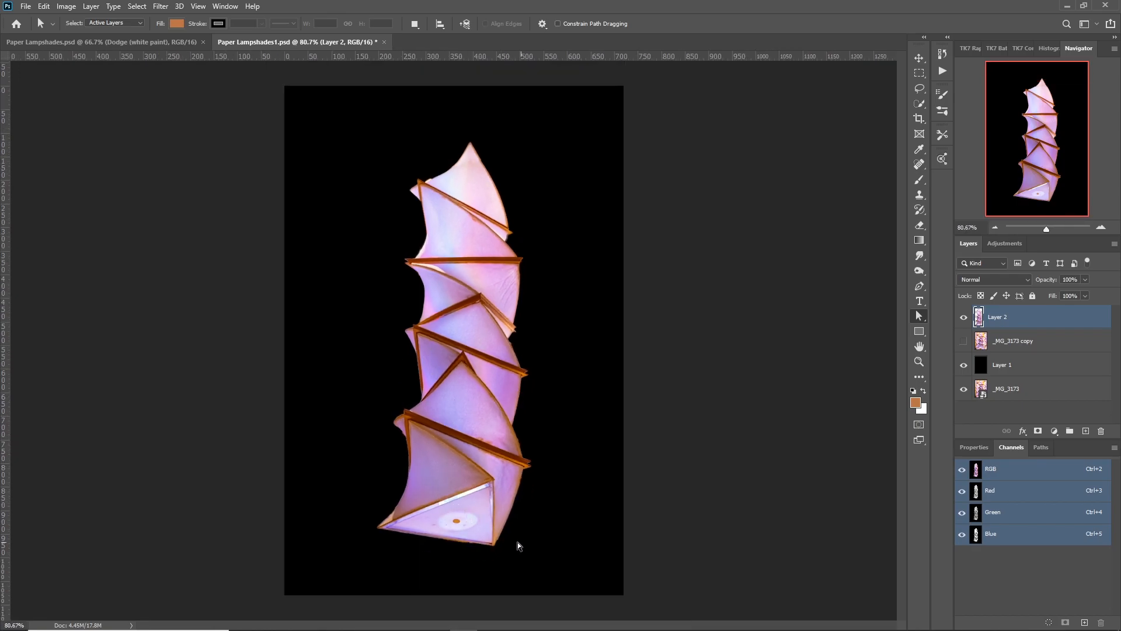
key(v)
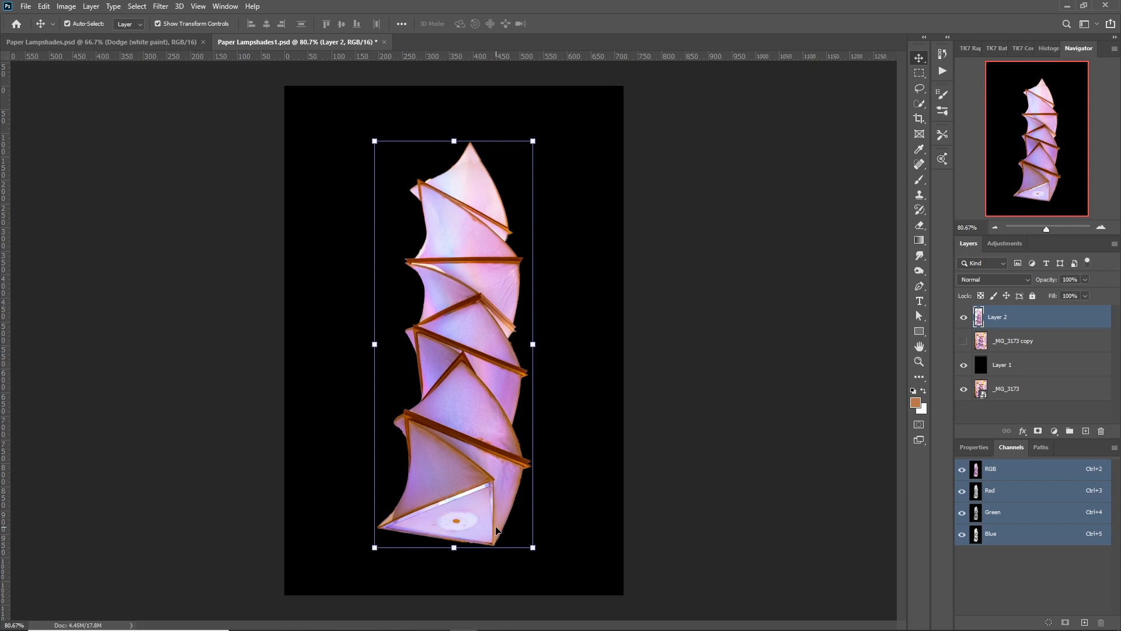
drag(496, 530, 528, 536)
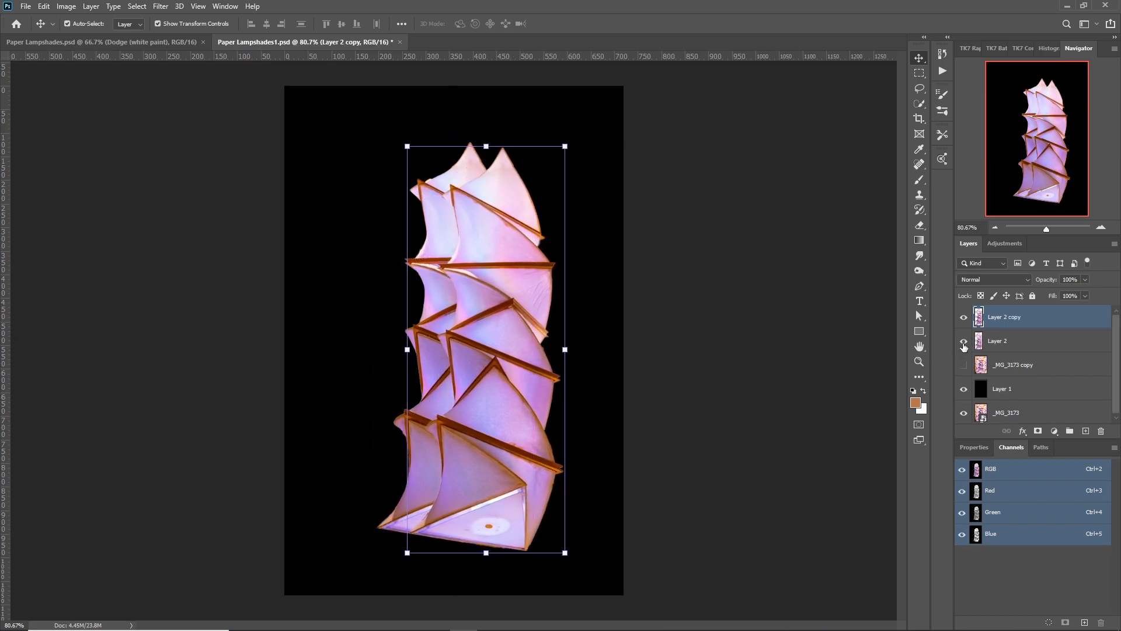
click(963, 340)
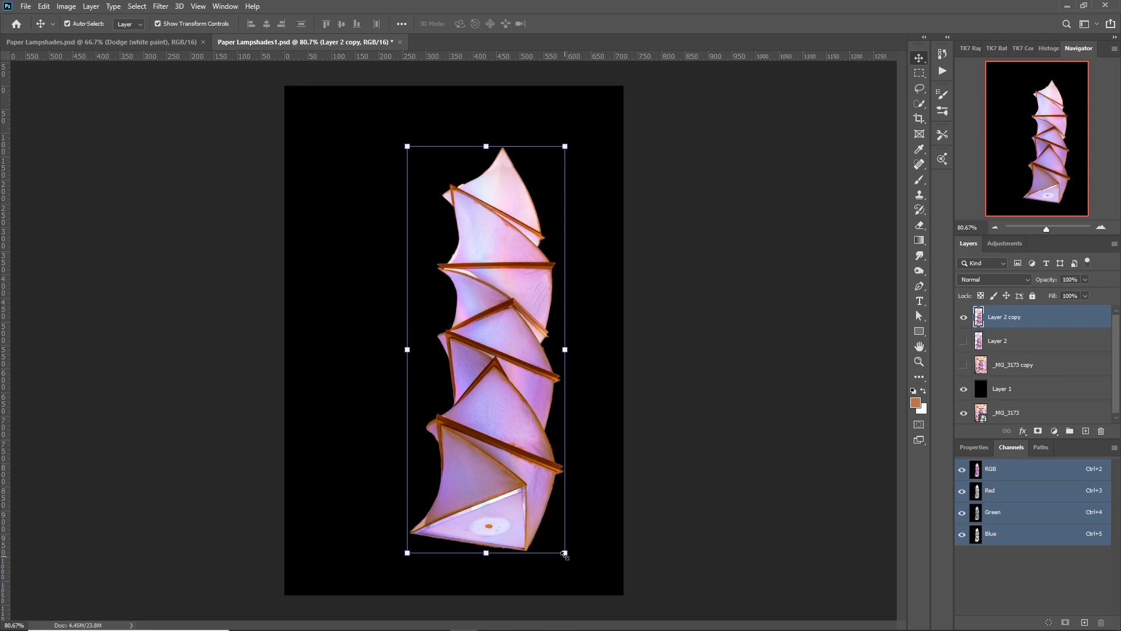
Scale the lampshade copy proportionally to about 45% and move it slightly upward in the upper part of the canvas.
drag(565, 552, 504, 318)
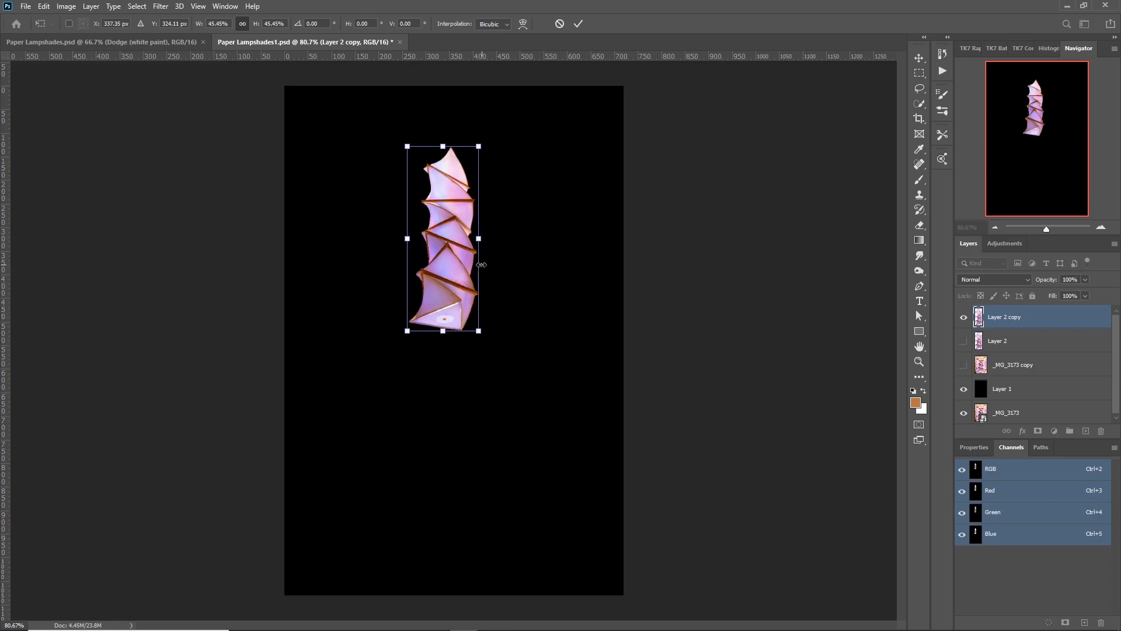
drag(452, 270, 456, 244)
key(Return)
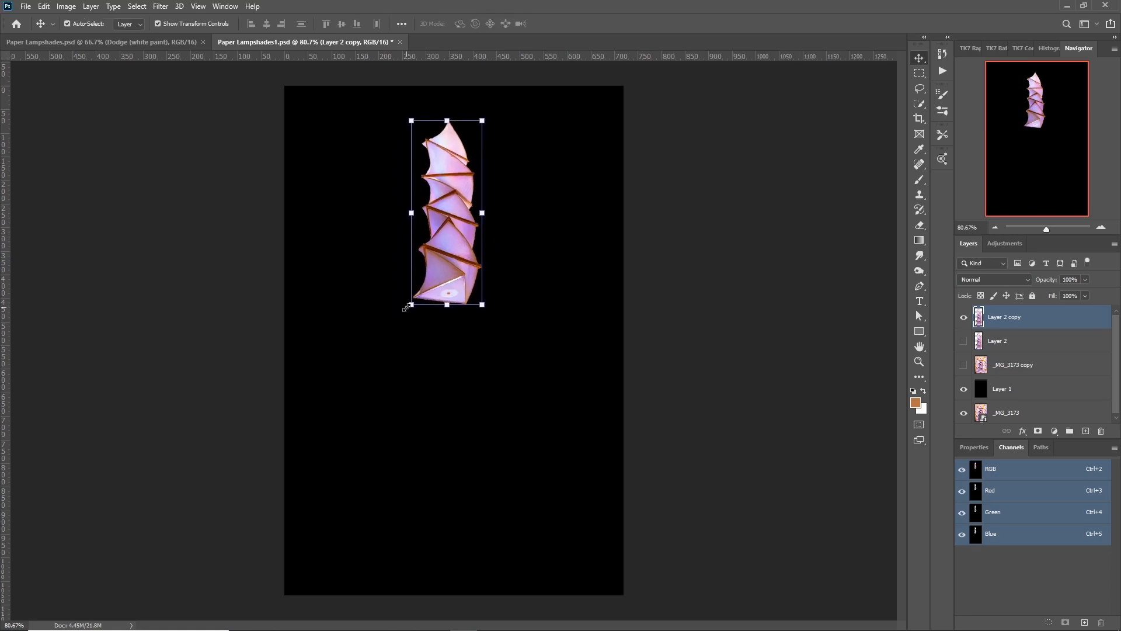
Shrink the lampshade copy about its own centre to about 70.6% of its size.
click(407, 307)
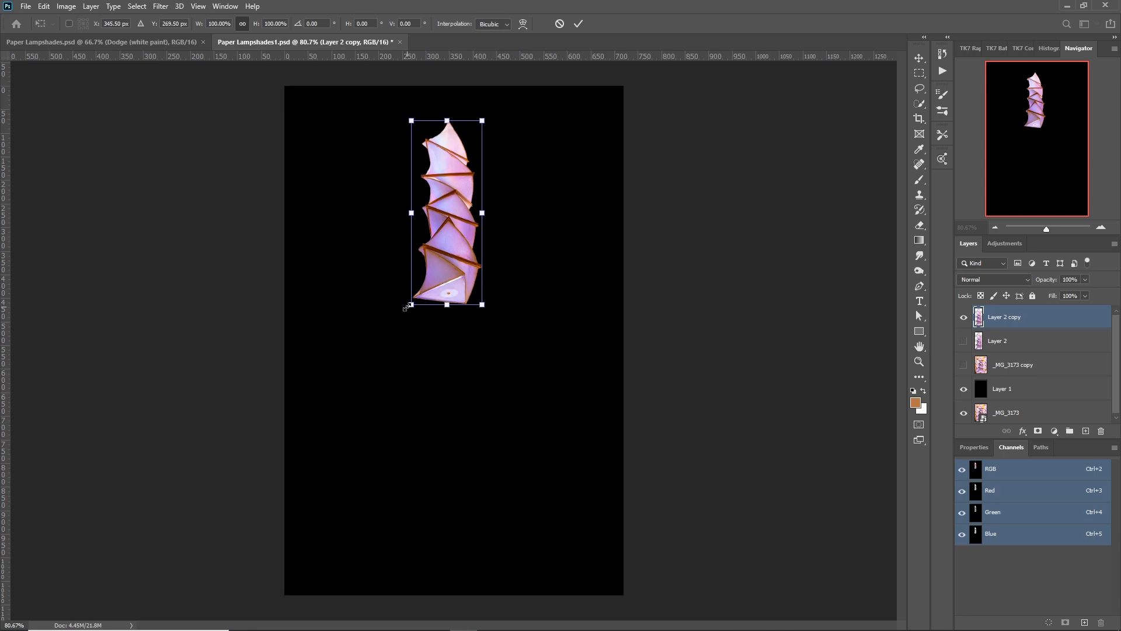
drag(408, 306, 420, 278)
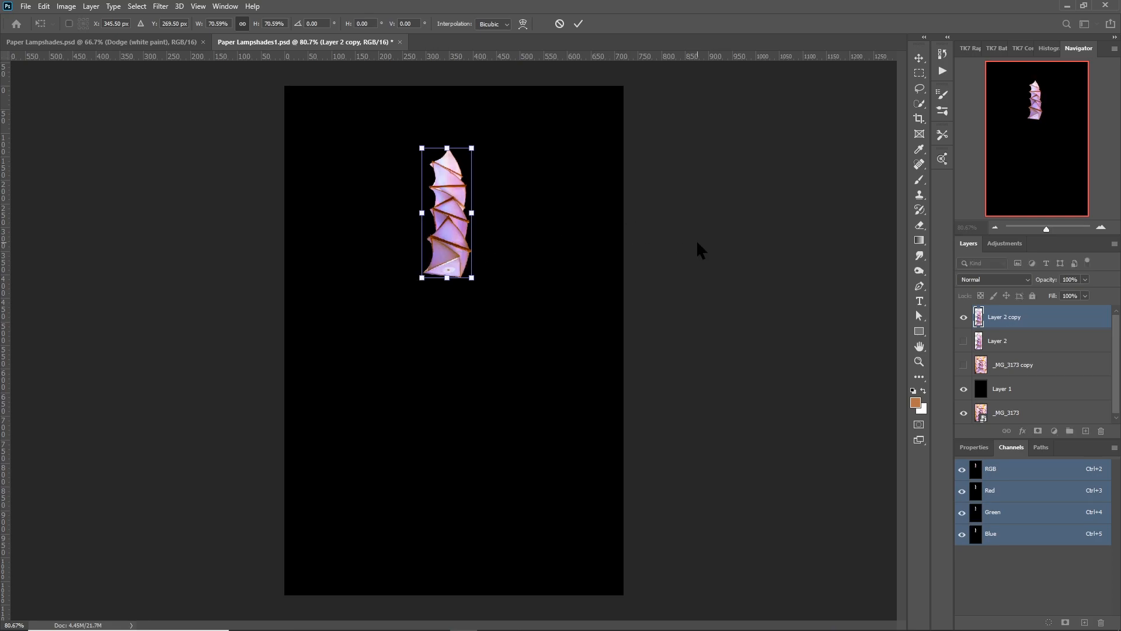
key(Return)
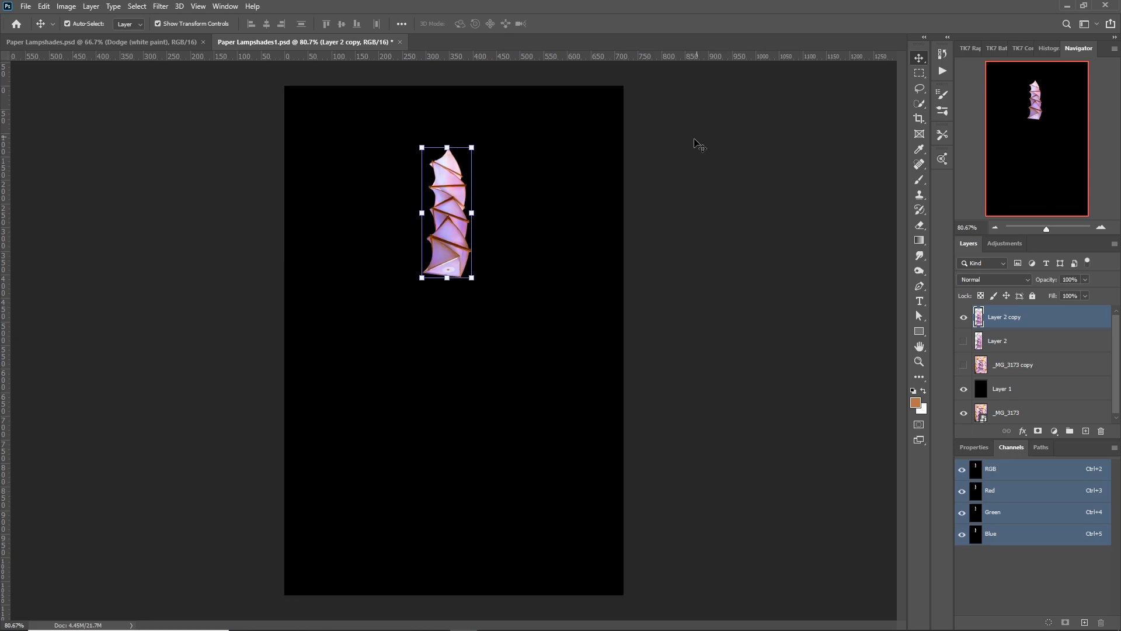
click(916, 322)
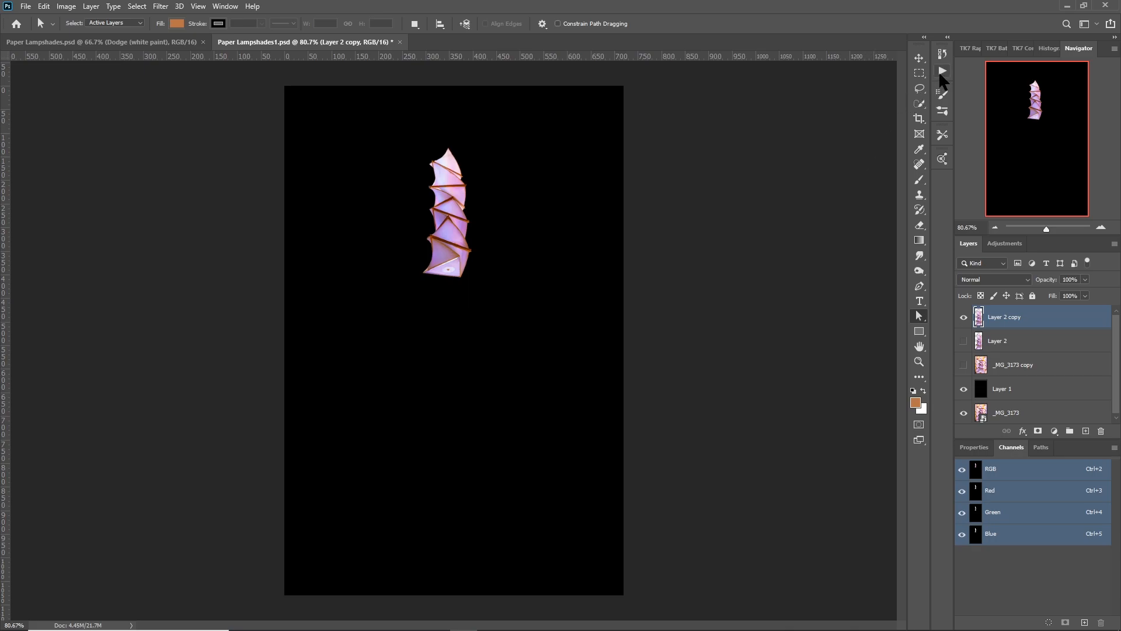
Create an action named Rotate 30 Deg in the Default Actions set and start recording it.
click(942, 72)
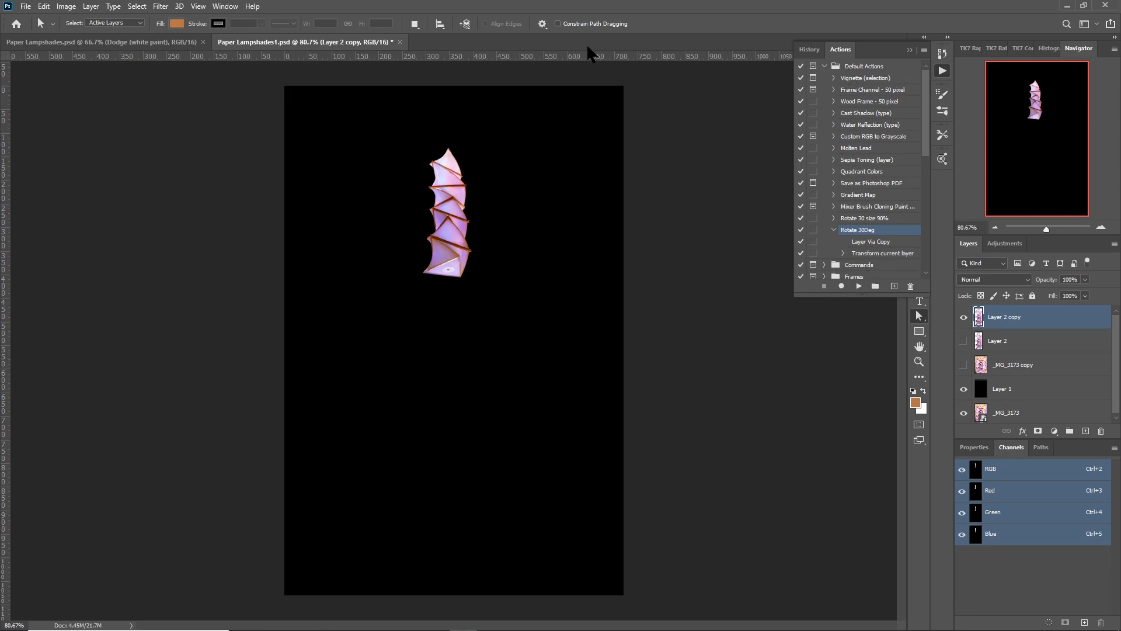
click(217, 8)
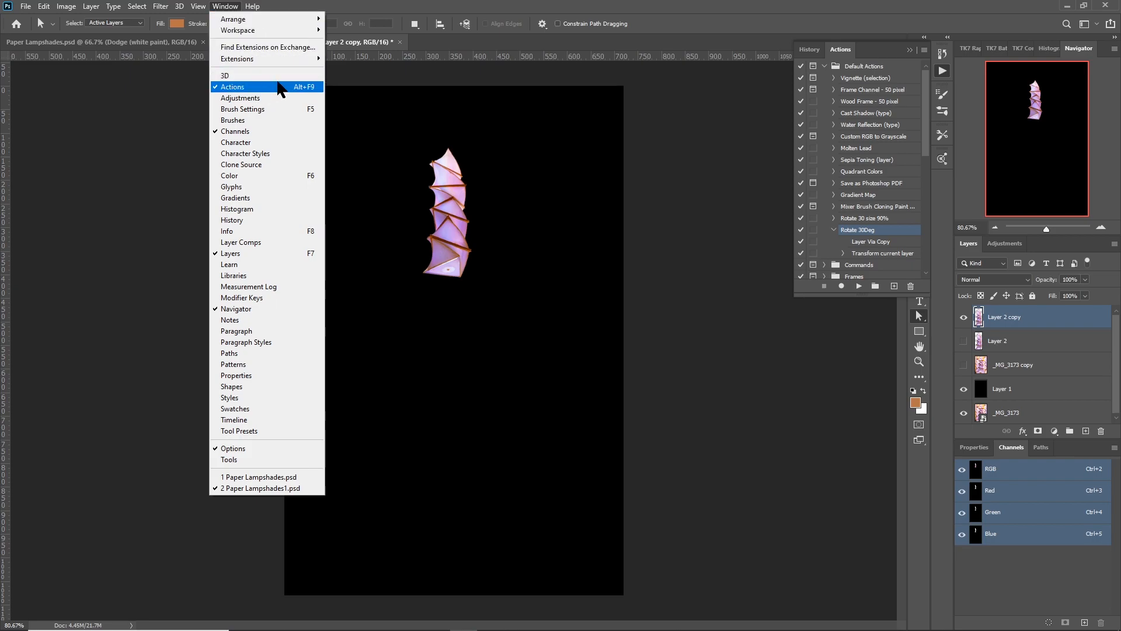
click(691, 95)
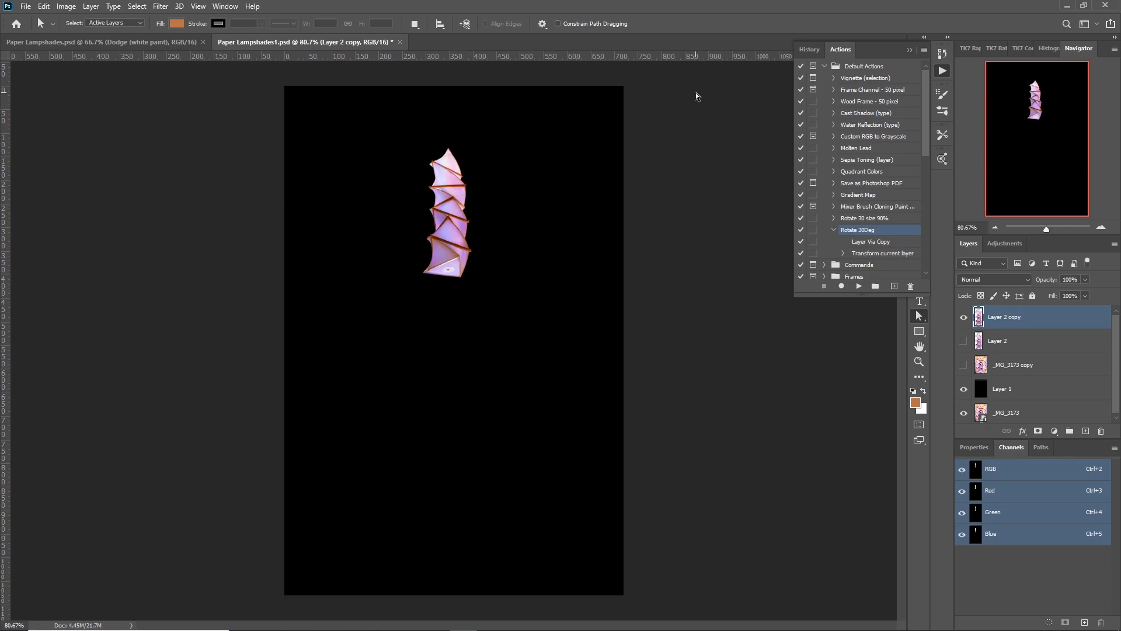
scroll(835, 275, down, 8)
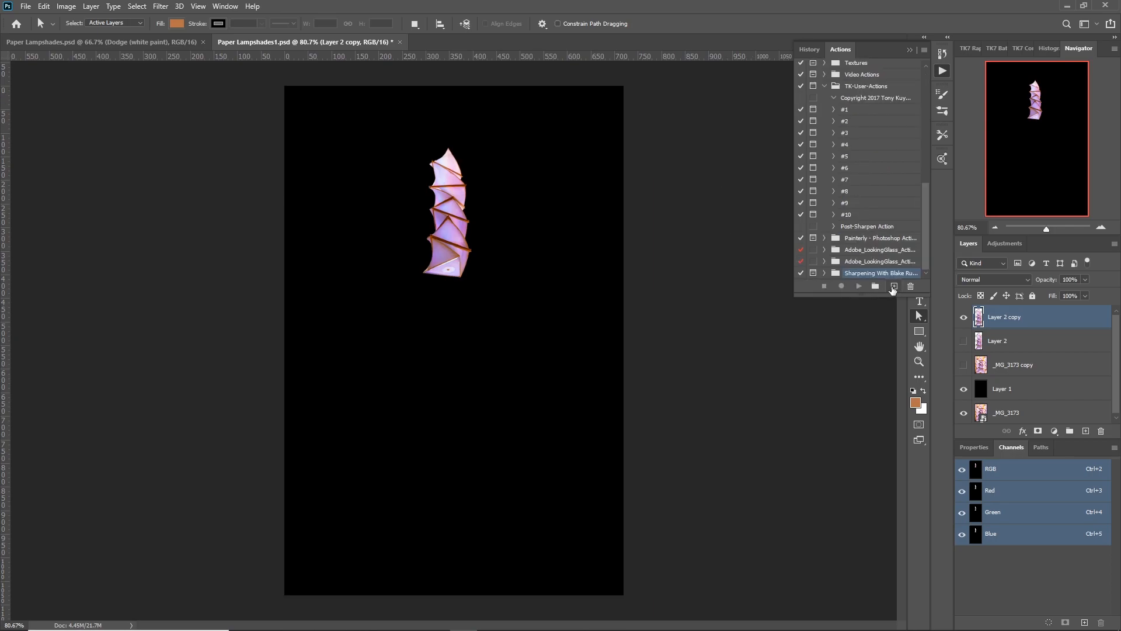
click(894, 287)
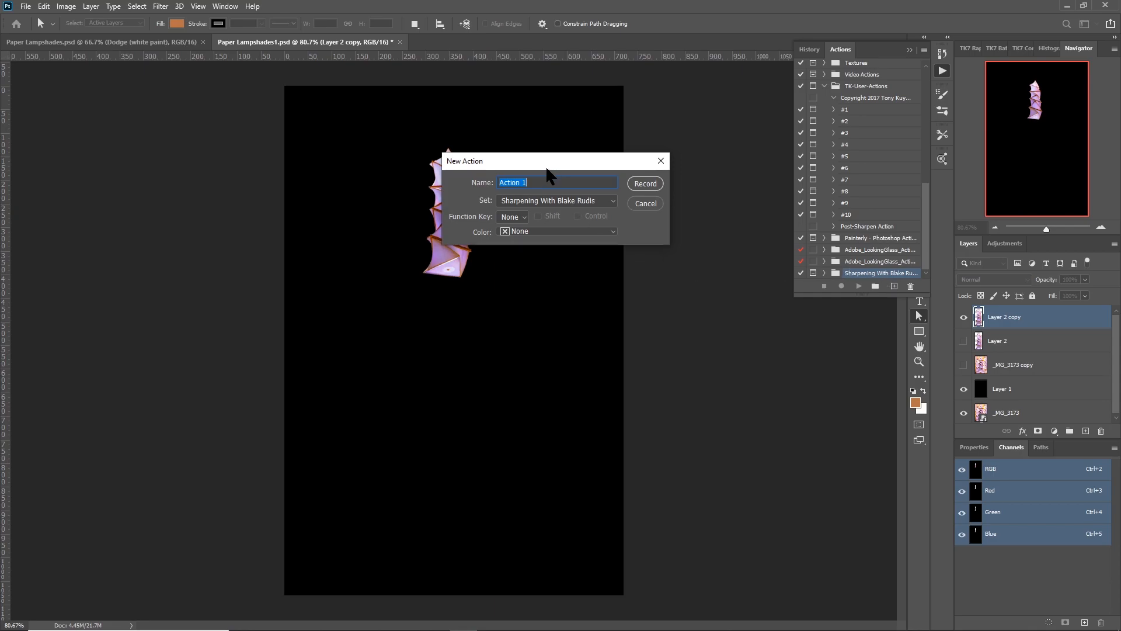
text(Rotate 30 De)
click(610, 202)
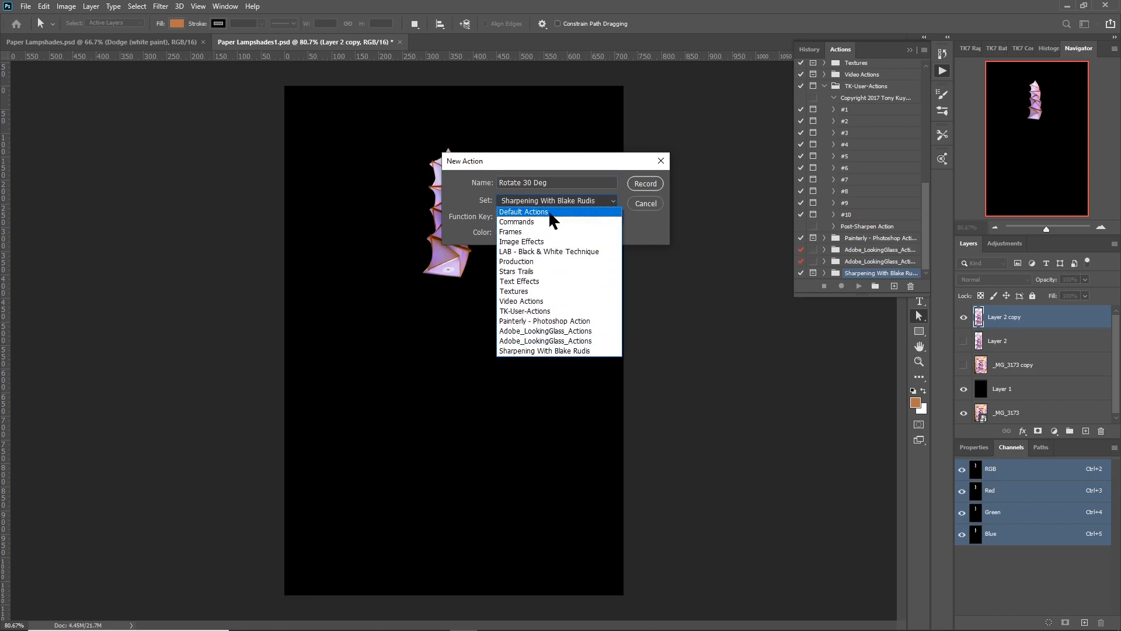
click(552, 213)
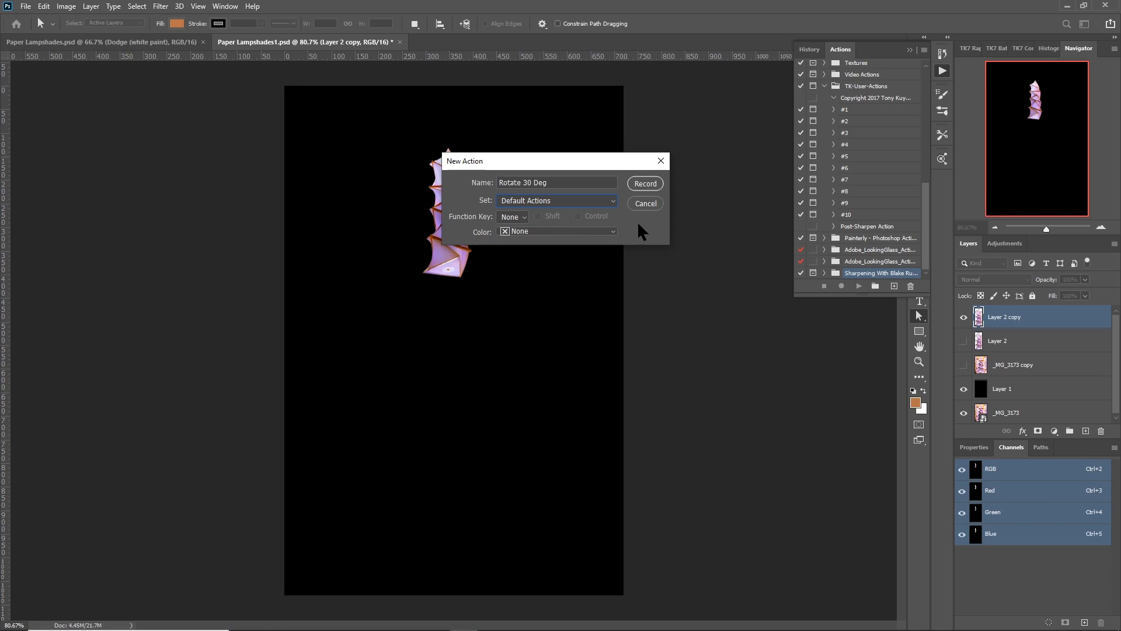
click(645, 184)
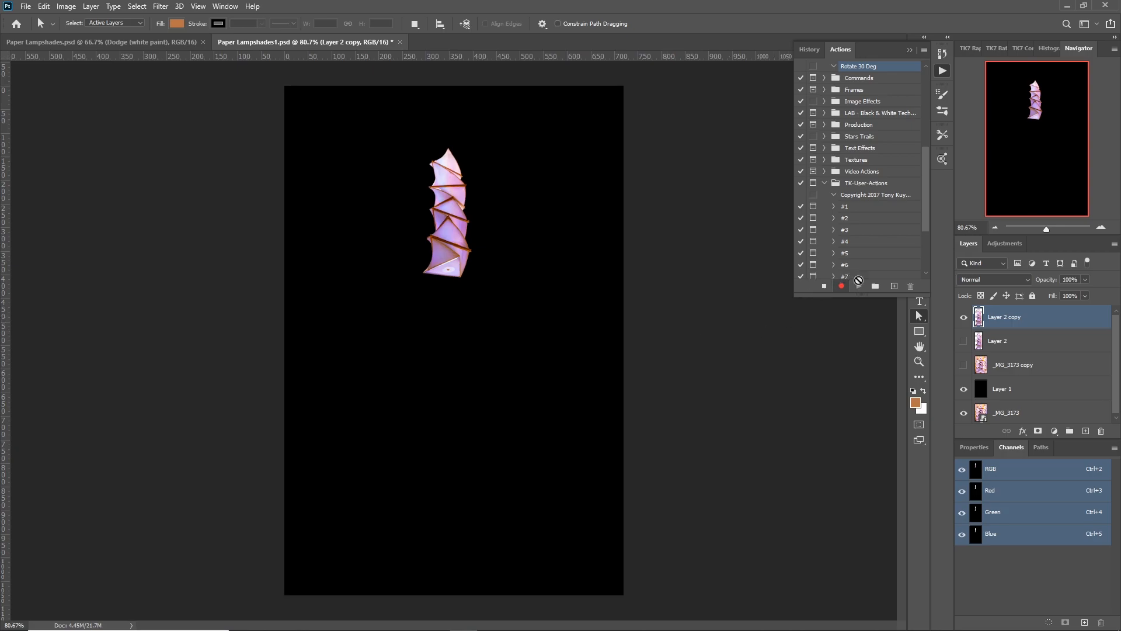
Duplicate the reduced lampshade layer as the first recorded operation of the action.
click(942, 71)
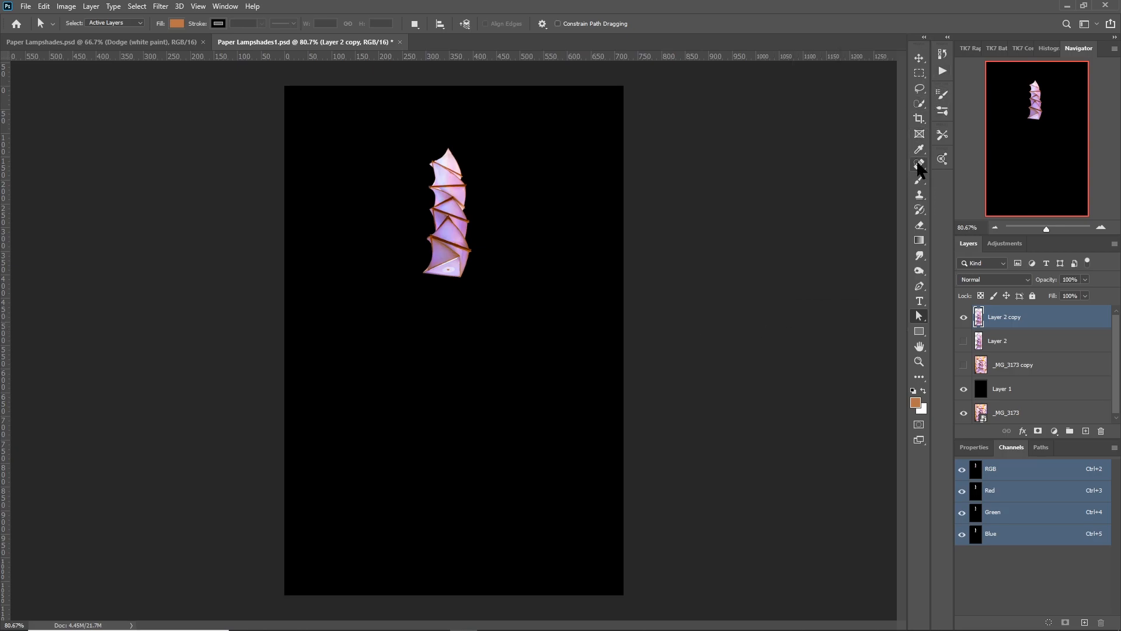
click(919, 58)
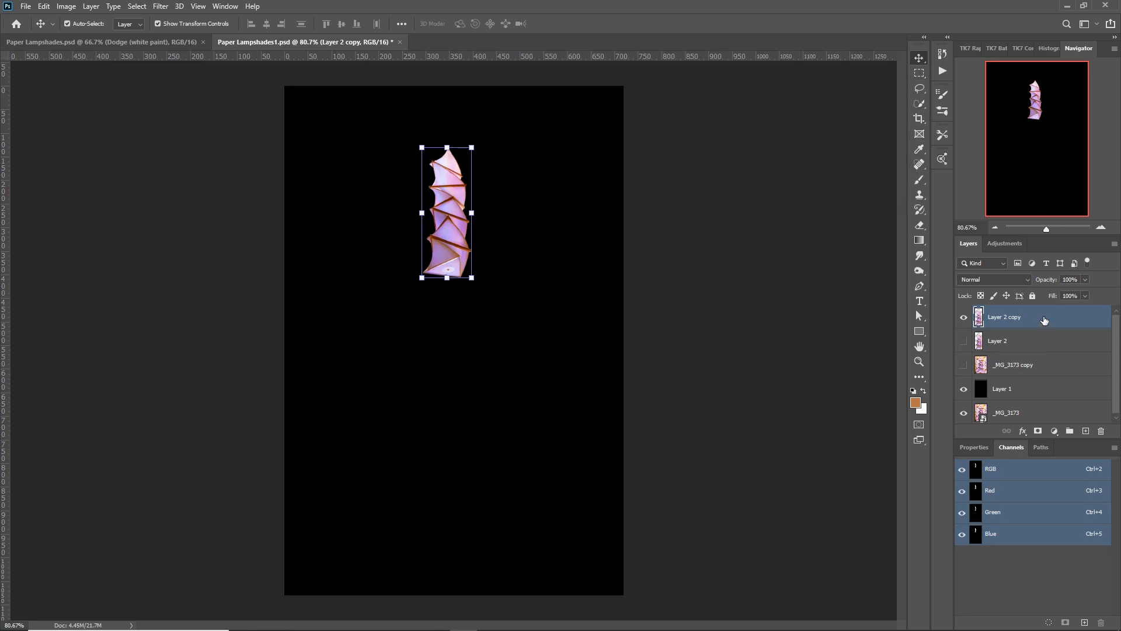
drag(1044, 320, 1087, 429)
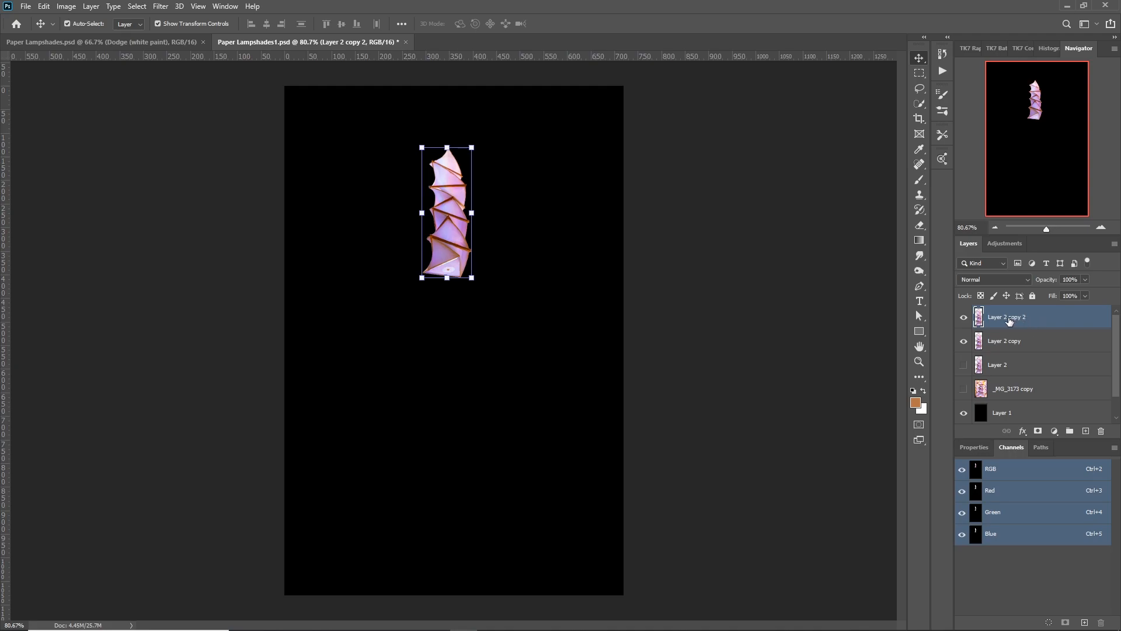
Rotate the new duplicate by 30 degrees, apply the transform and stop recording the action.
click(472, 148)
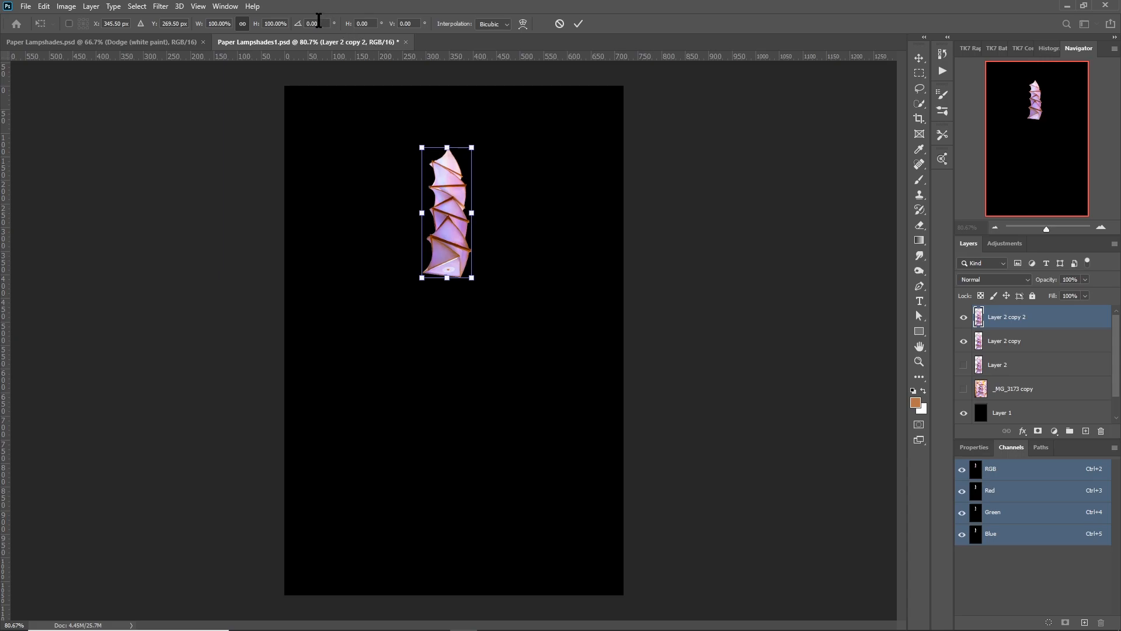
drag(318, 19, 306, 19)
text(30)
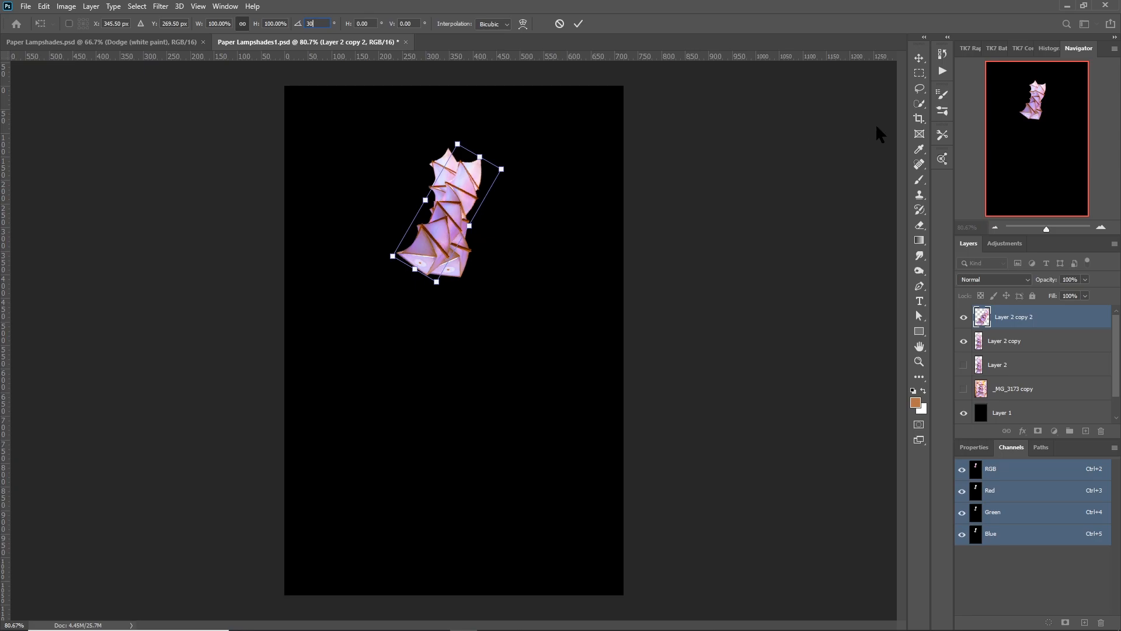
click(942, 72)
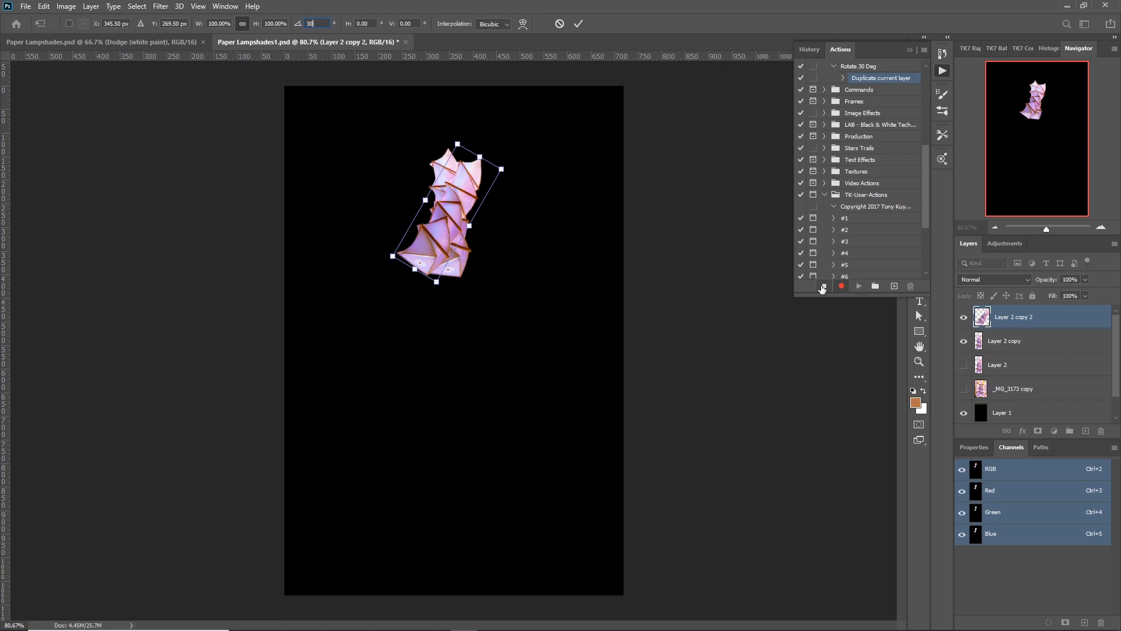
click(918, 318)
click(823, 286)
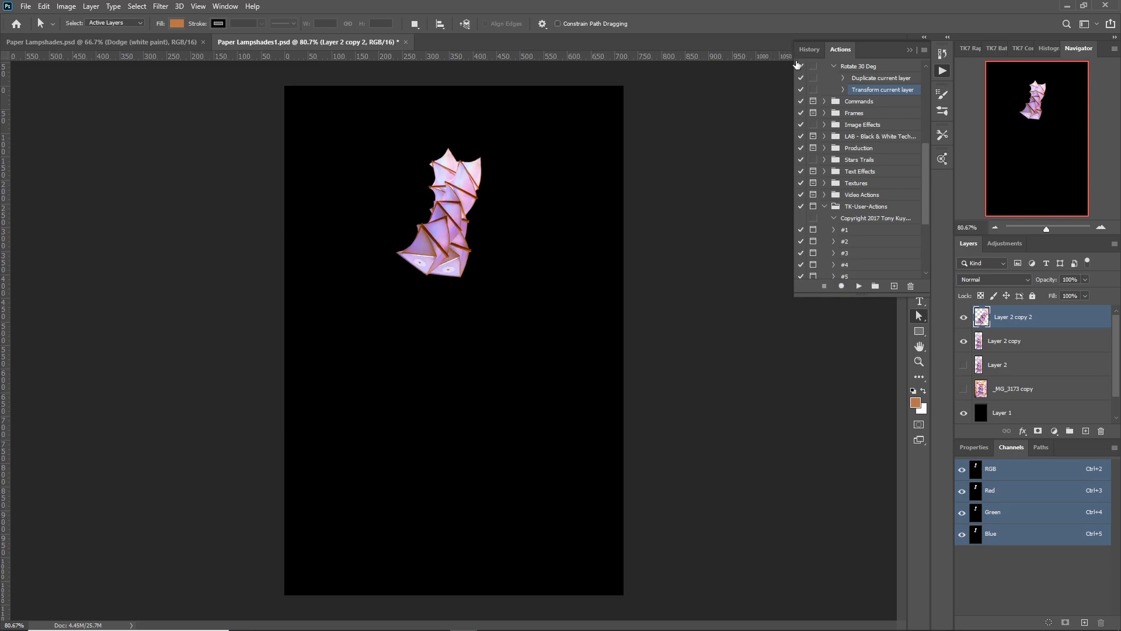
Play the Rotate 30 Deg action eleven times to complete the circular rosette of lampshade copies.
click(849, 67)
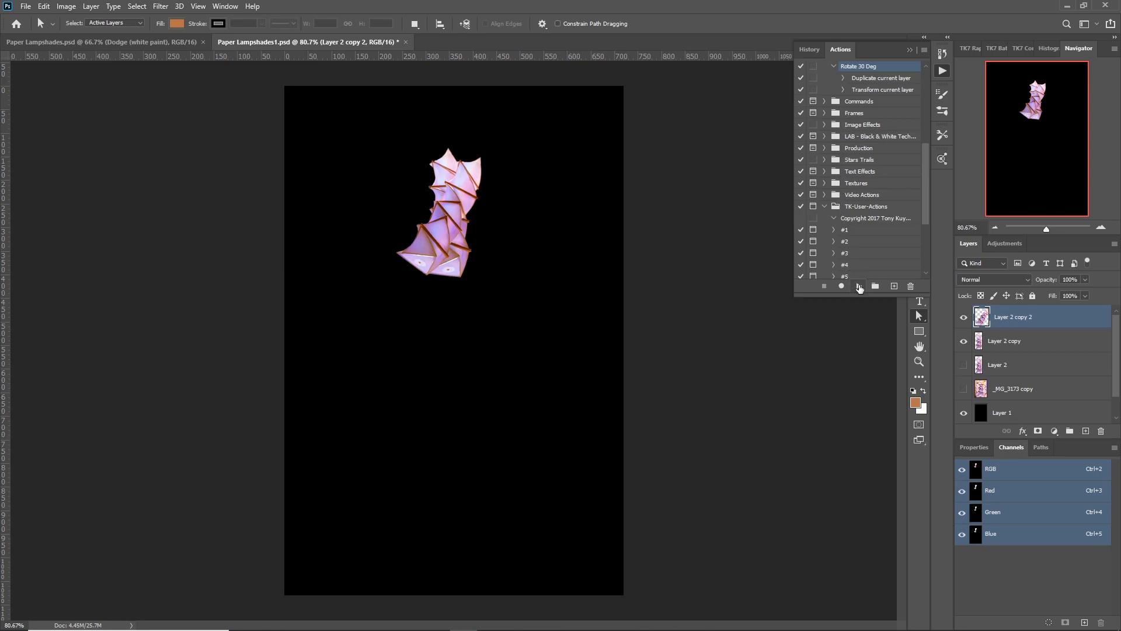
click(859, 286)
click(859, 286)
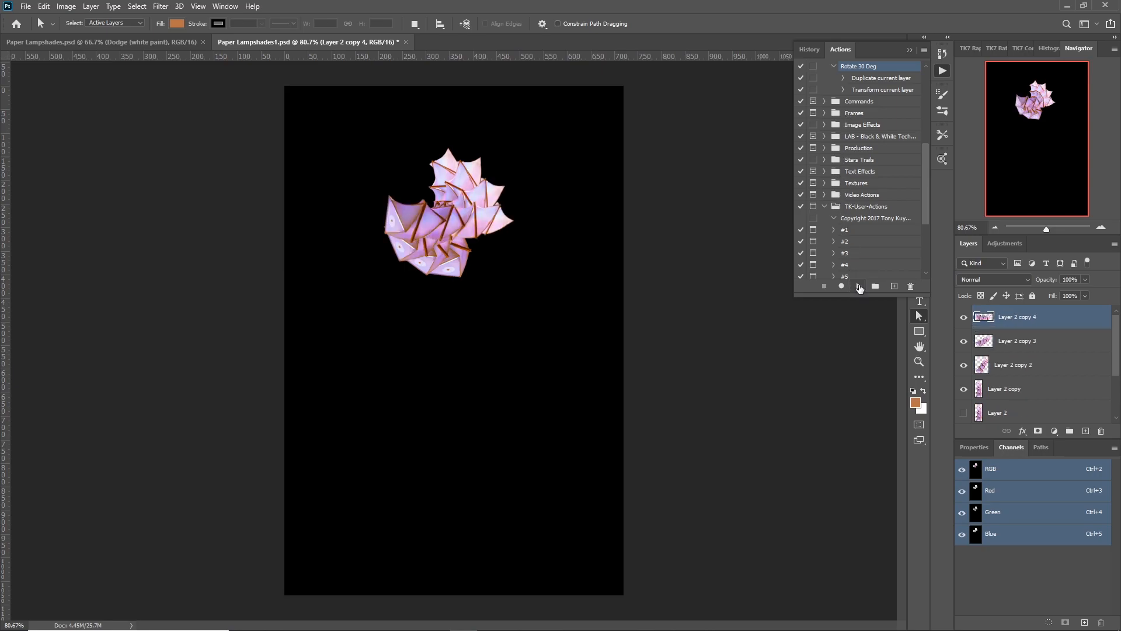
click(859, 286)
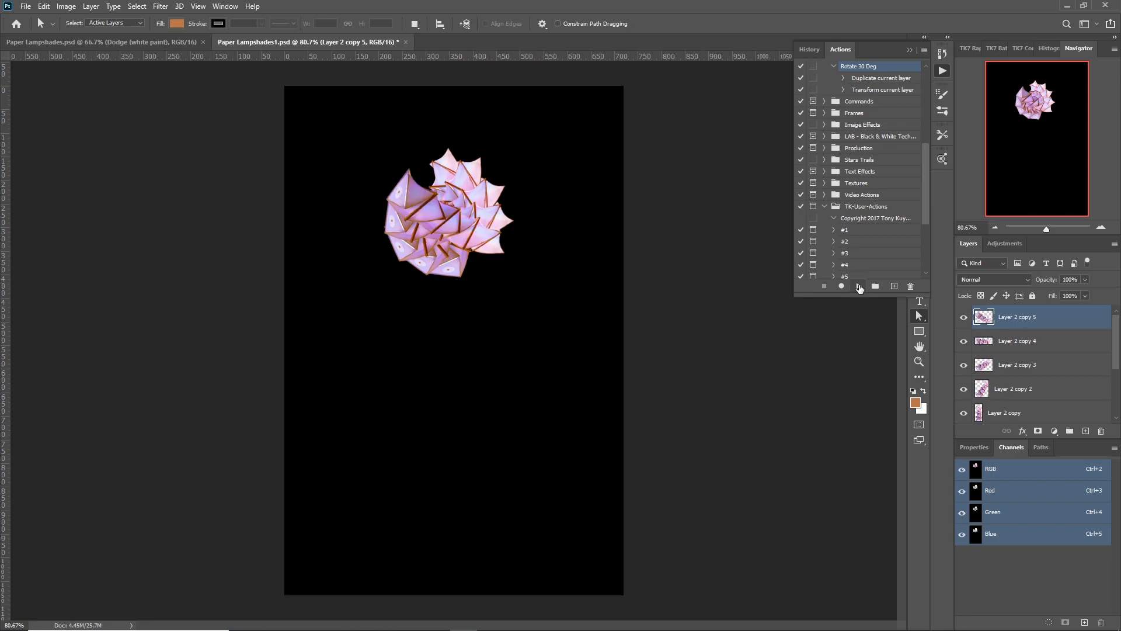
click(859, 286)
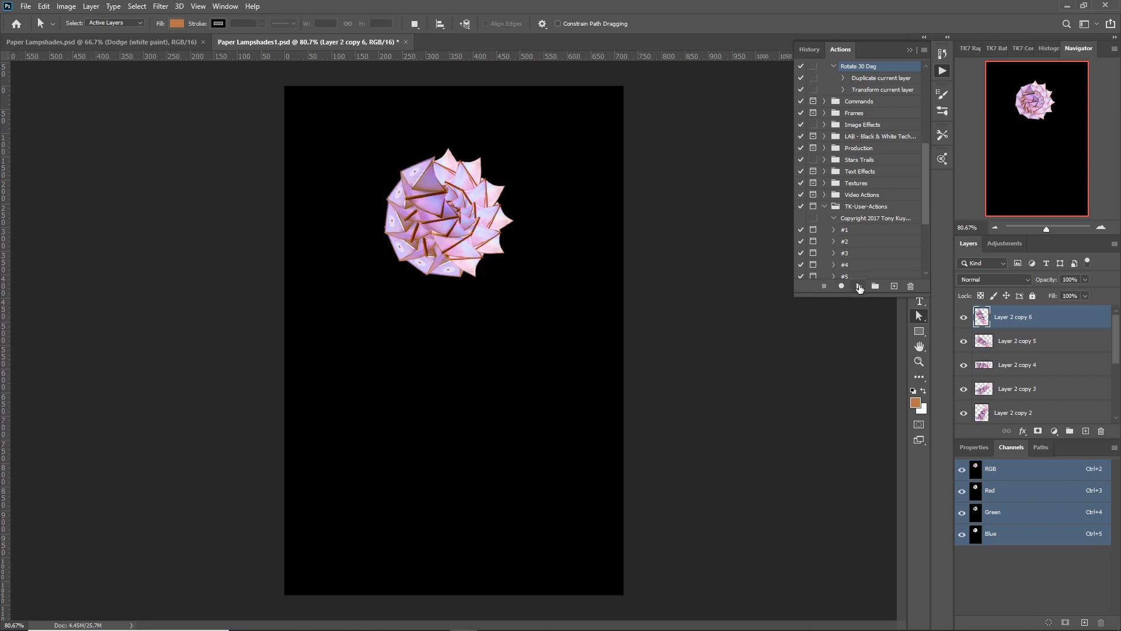
click(859, 286)
click(859, 286)
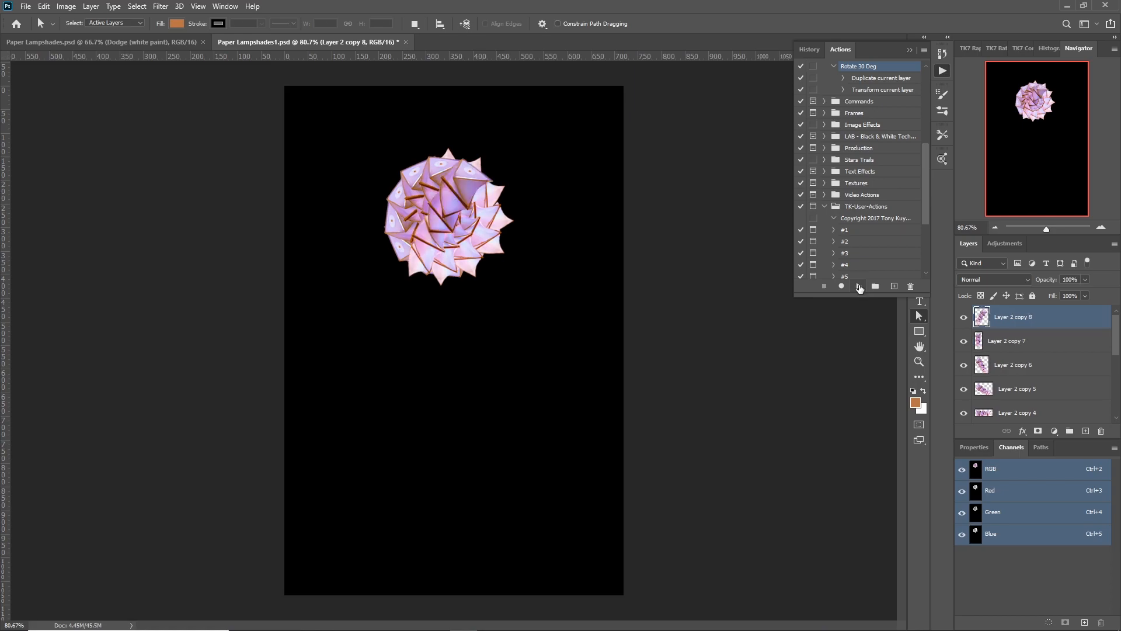
click(859, 286)
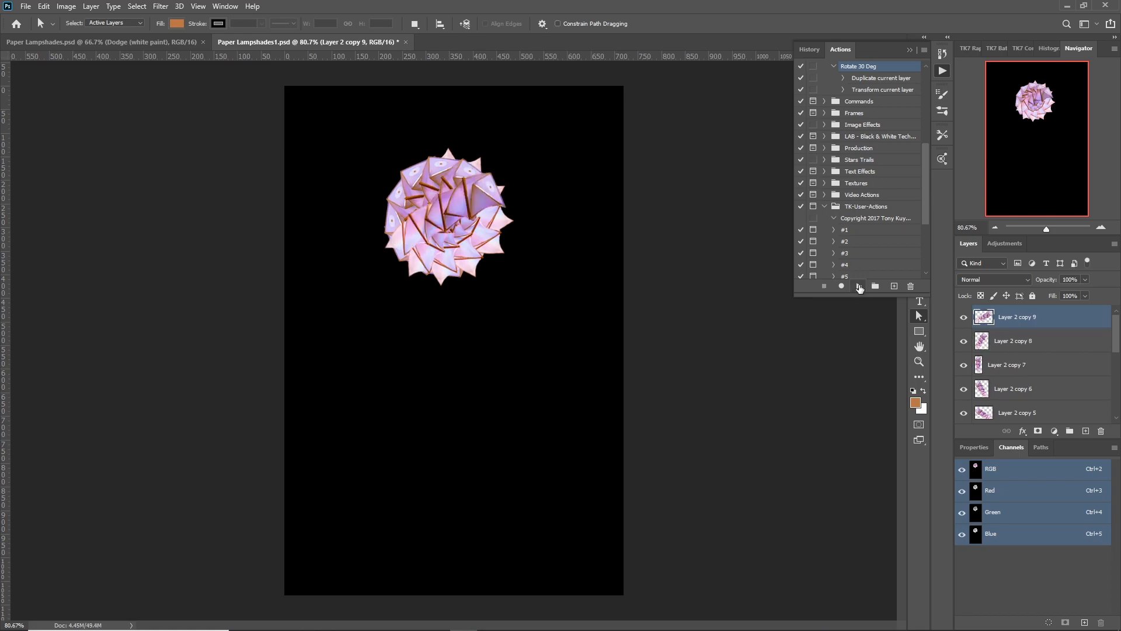
click(859, 286)
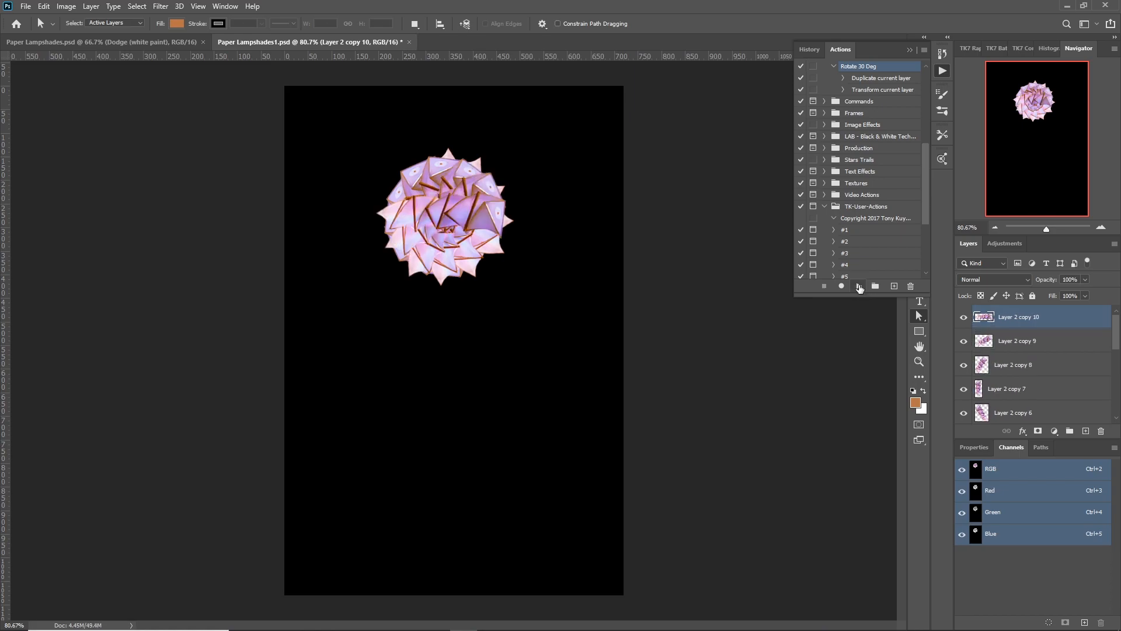
click(859, 286)
click(859, 286)
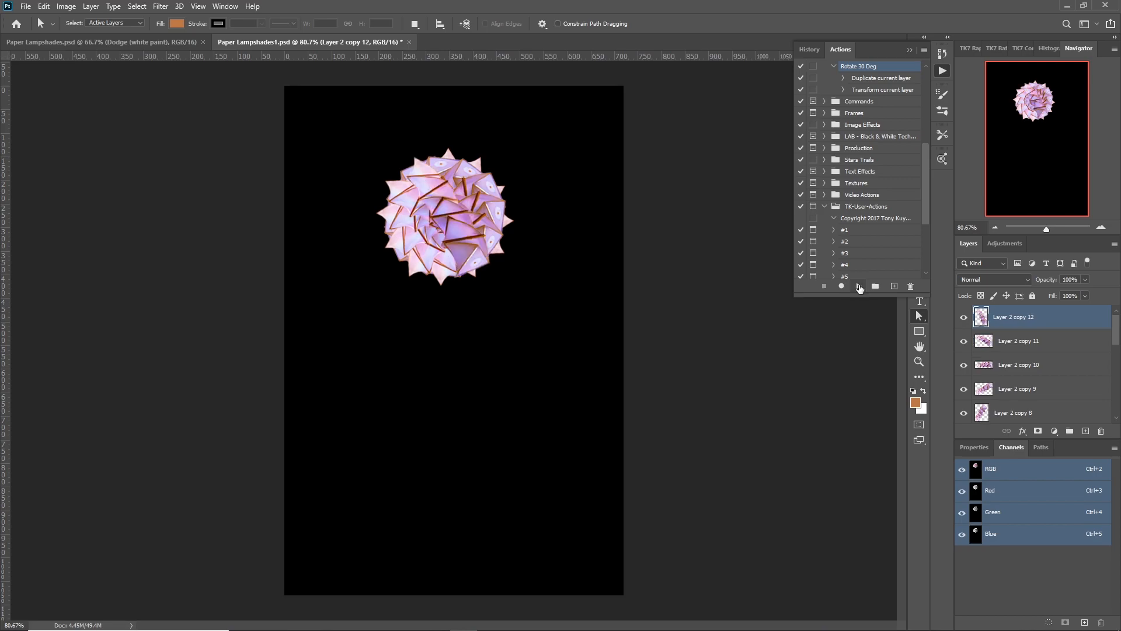
click(859, 286)
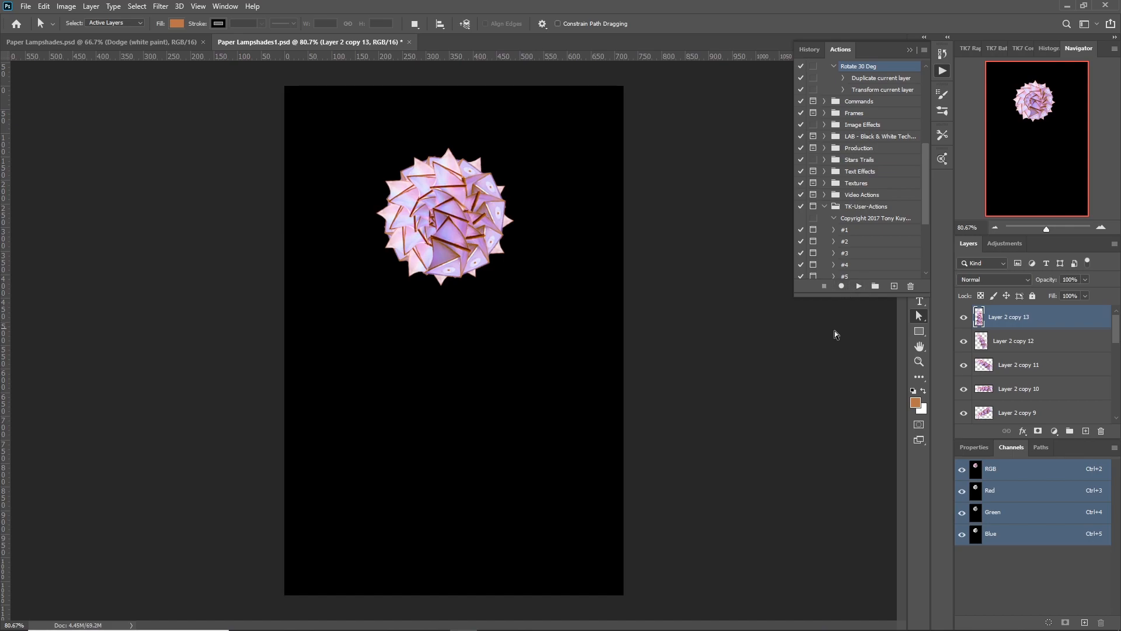
click(942, 72)
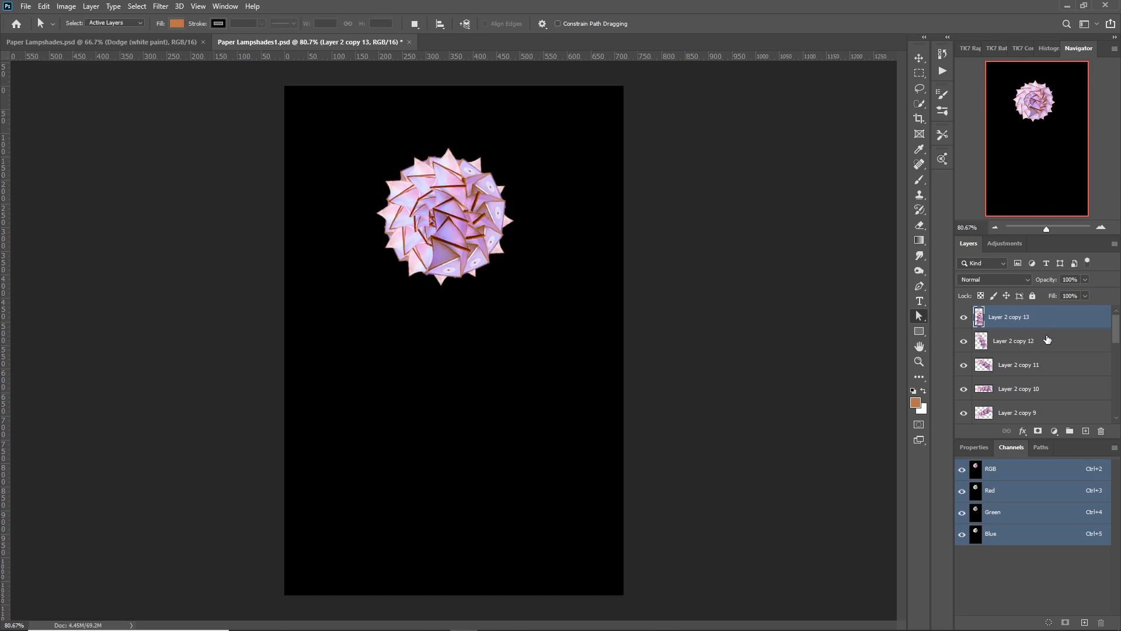
Select all the rotated lampshade layers from Layer 2 copy 13 down to Layer 2 copy and merge them into one rosette layer.
scroll(1047, 341, down, 2)
scroll(1047, 340, down, 3)
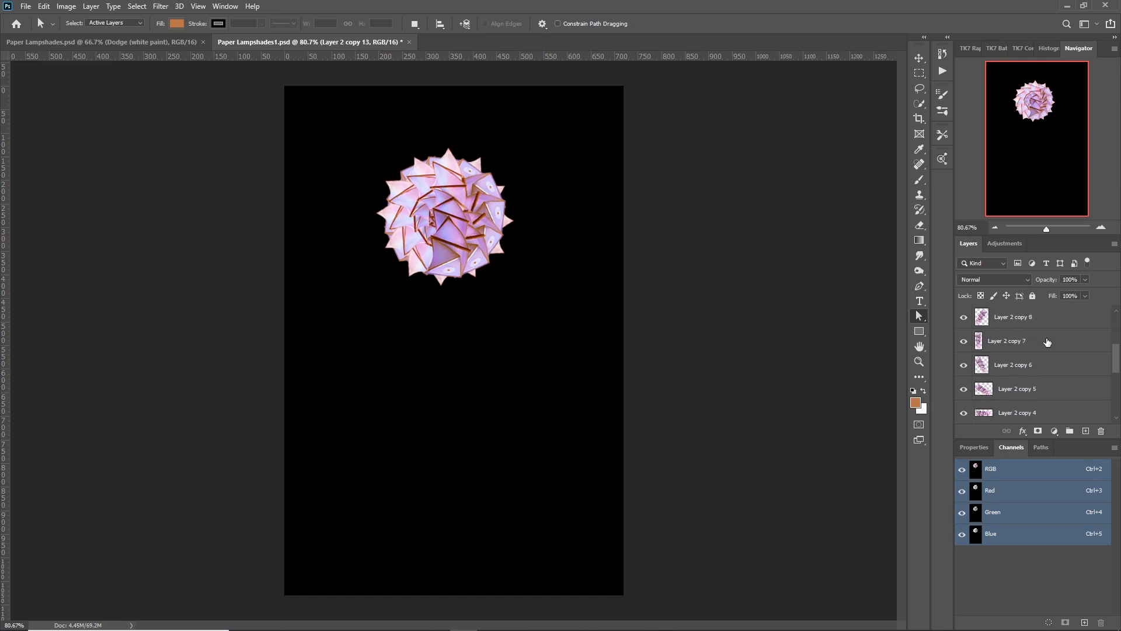
scroll(1047, 342, down, 1)
scroll(1047, 343, down, 1)
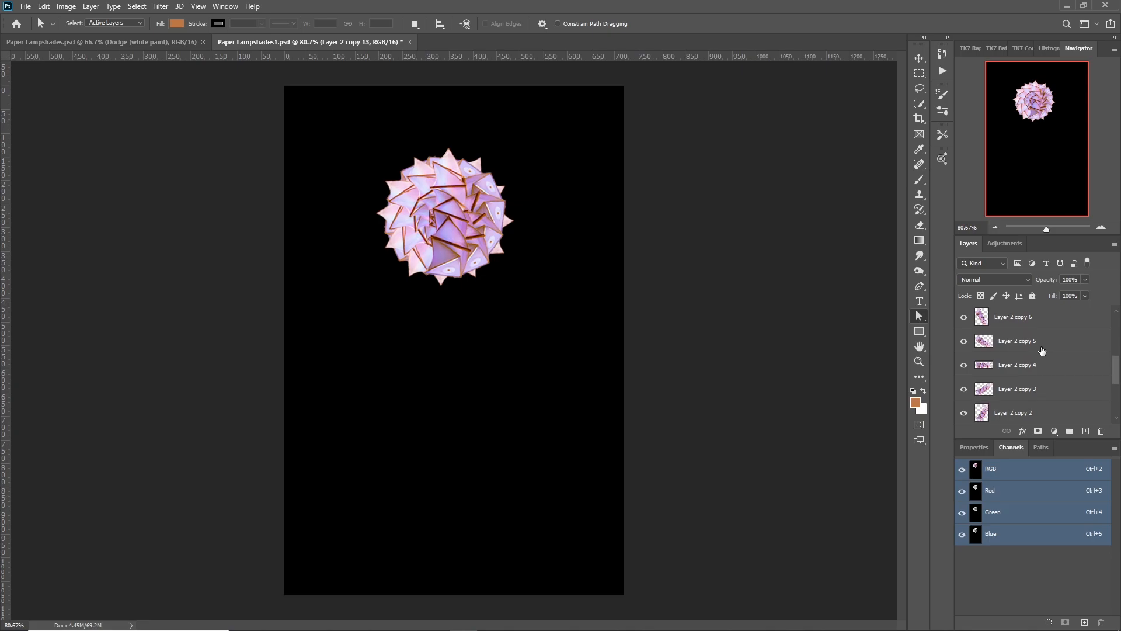
scroll(1014, 390, down, 1)
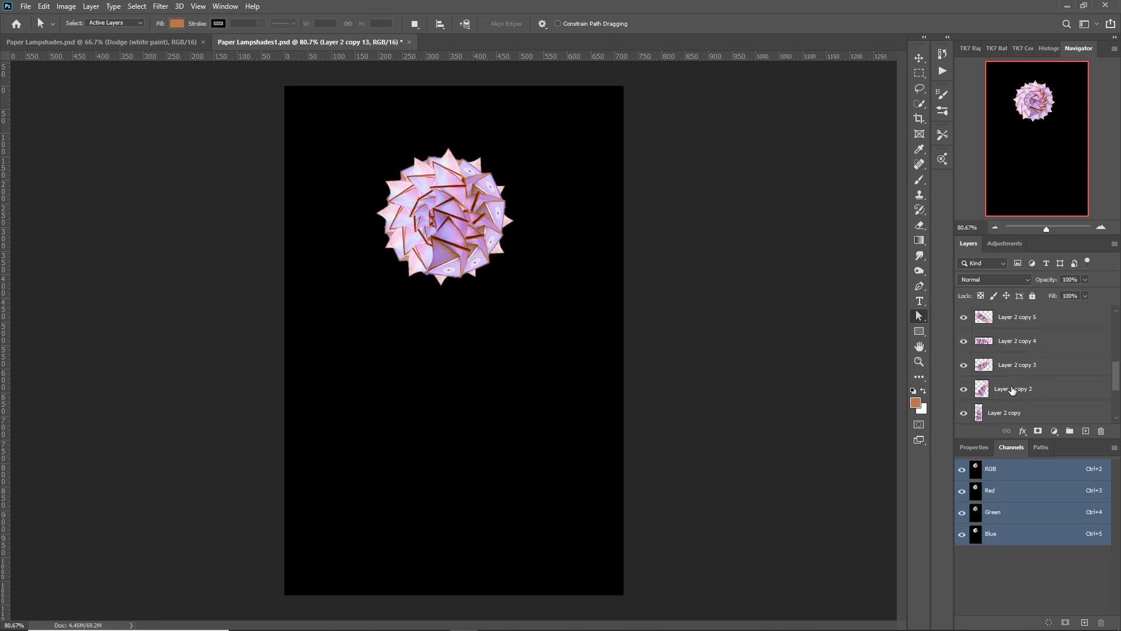
scroll(1013, 390, down, 1)
scroll(1018, 390, down, 1)
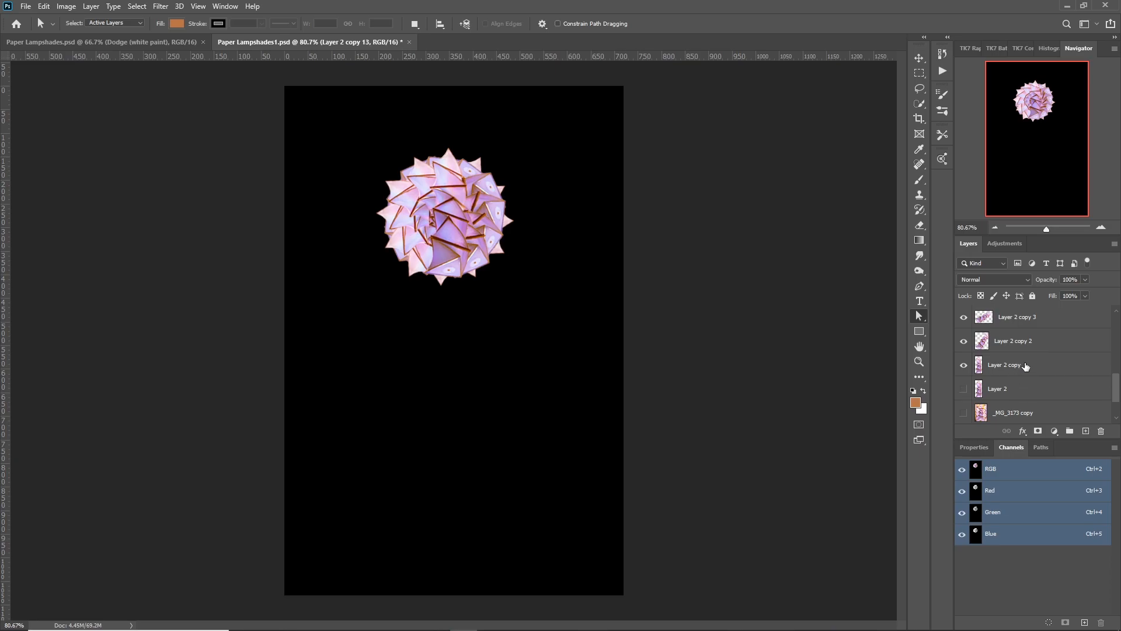
shift+click(1026, 366)
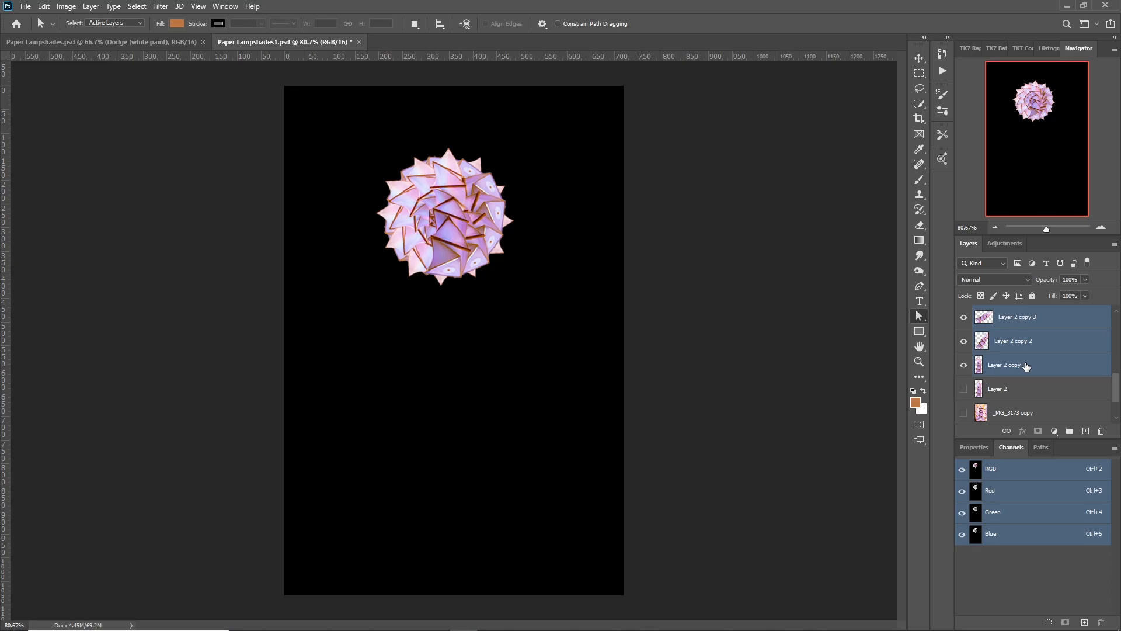
key(ctrl+e)
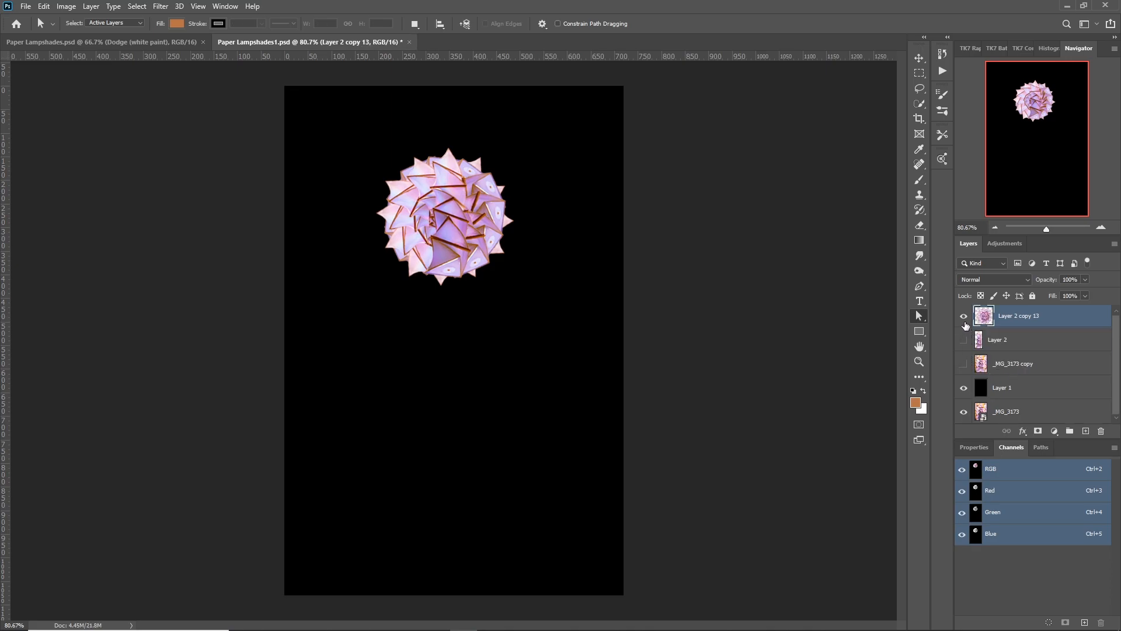
Show the original full-size lampshade on Layer 2 and duplicate that layer.
click(965, 321)
click(965, 321)
click(964, 340)
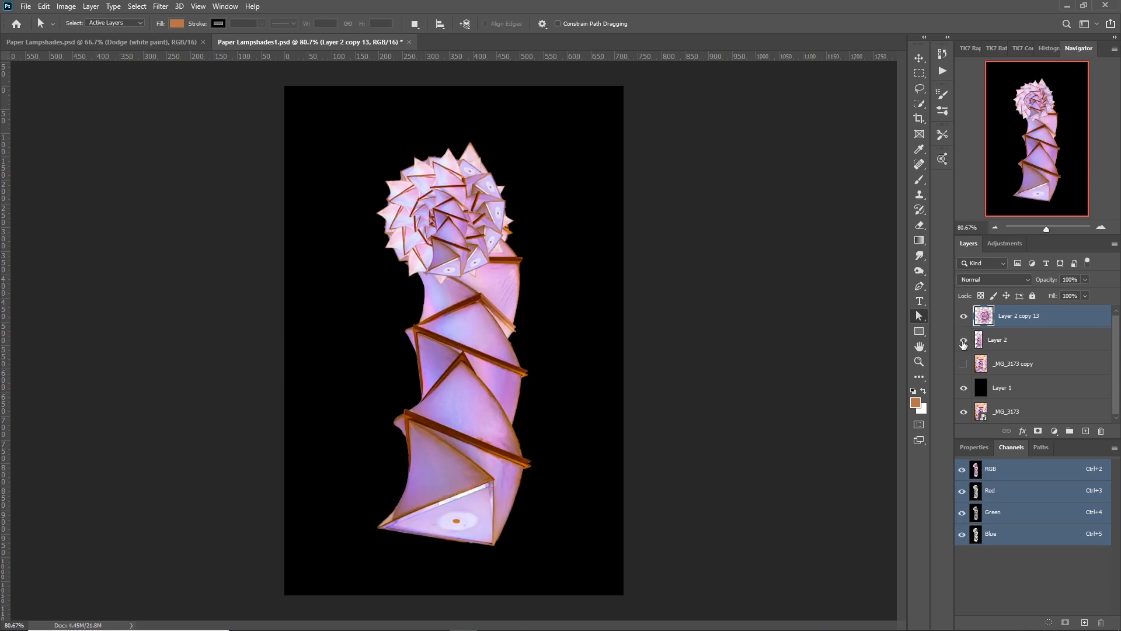
click(1016, 347)
key(v)
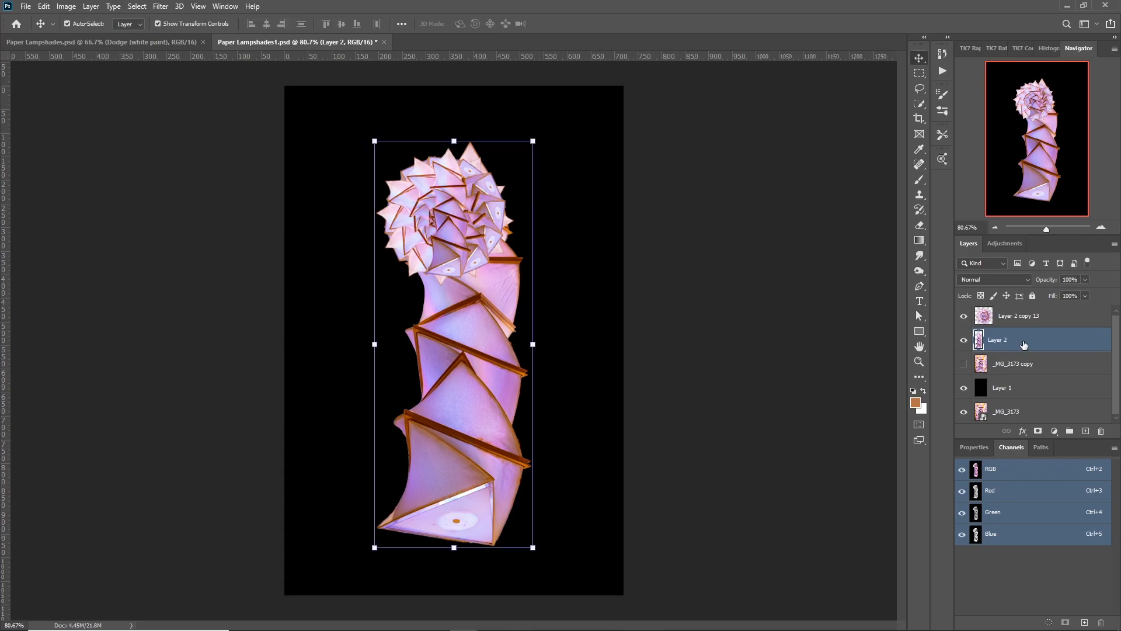
key(ctrl+j)
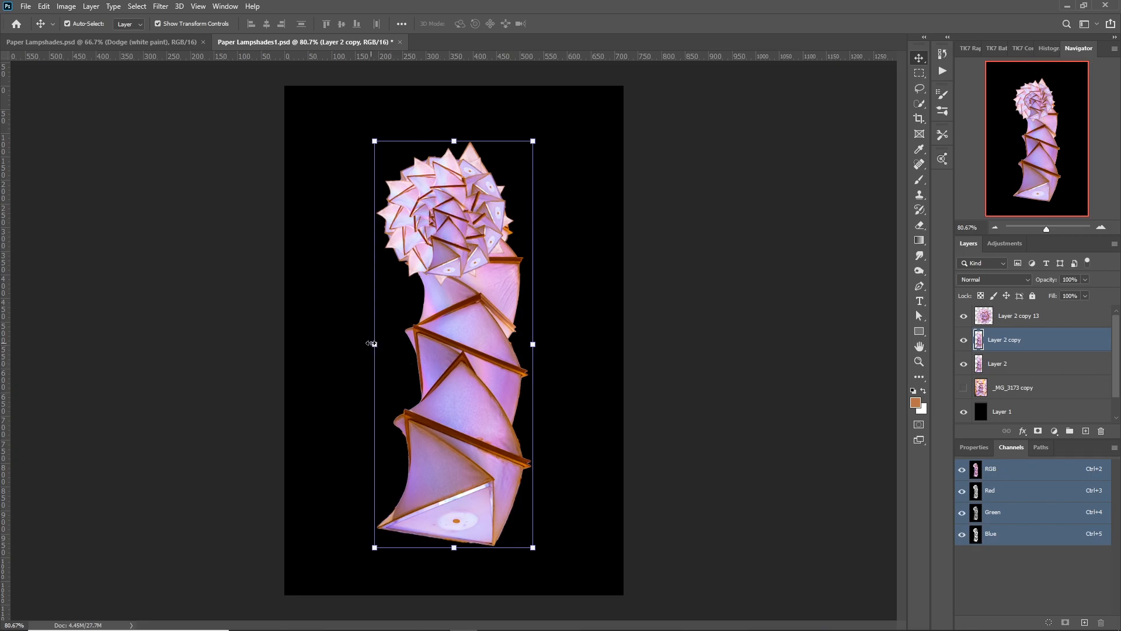
Narrow the Layer 2 copy to about 76% width and distort its corners so the column tapers towards the rosette.
key(ctrl)
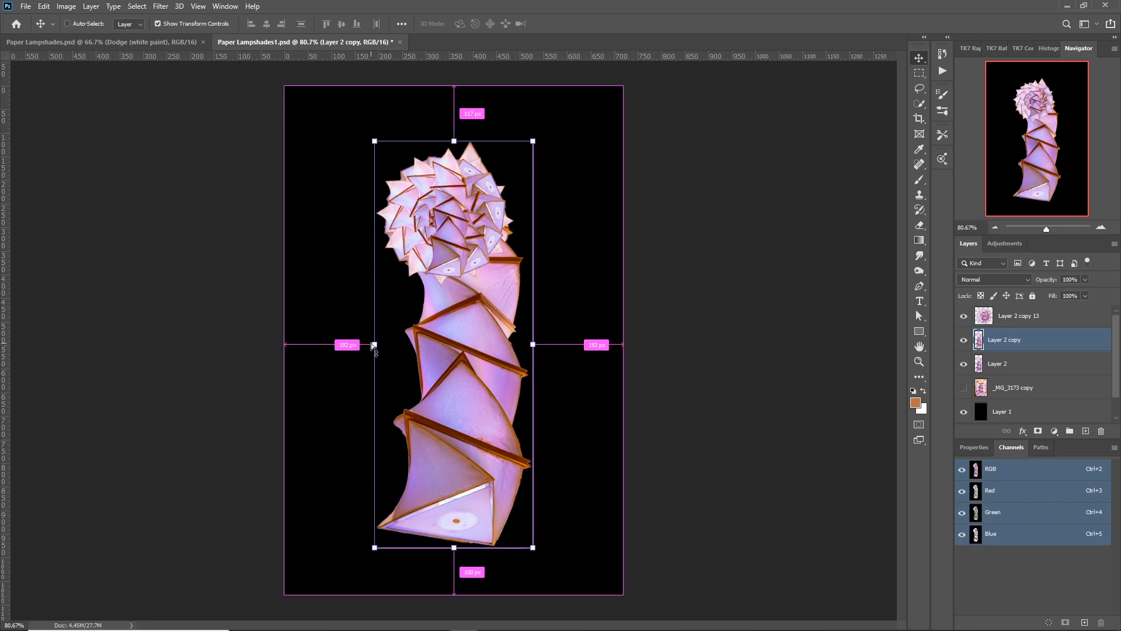
drag(376, 344, 413, 349)
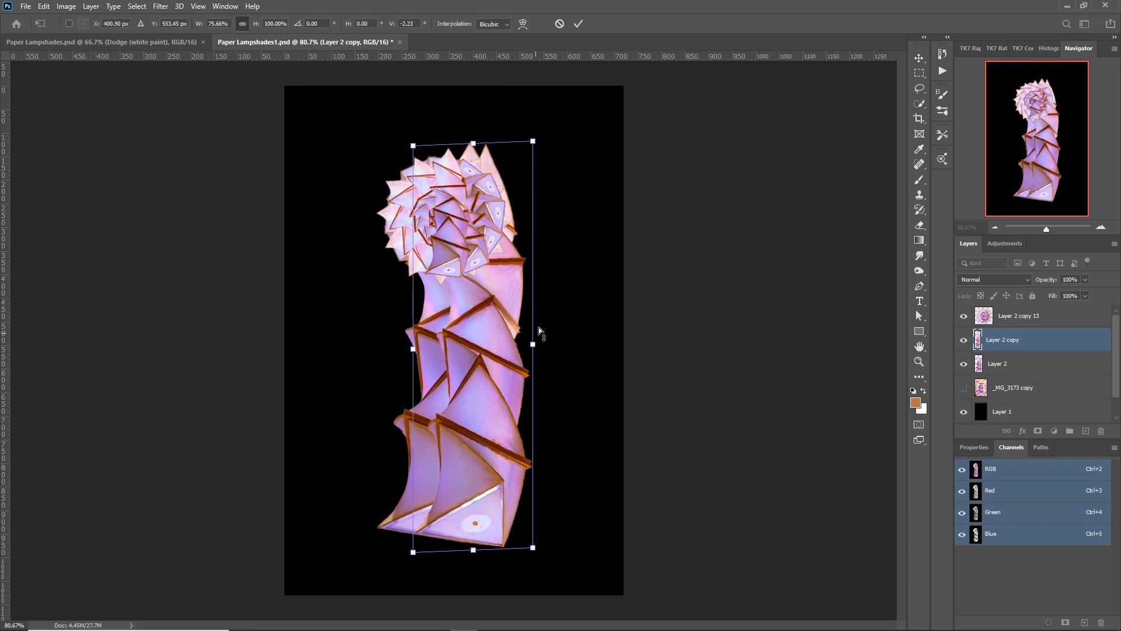
drag(531, 142, 508, 152)
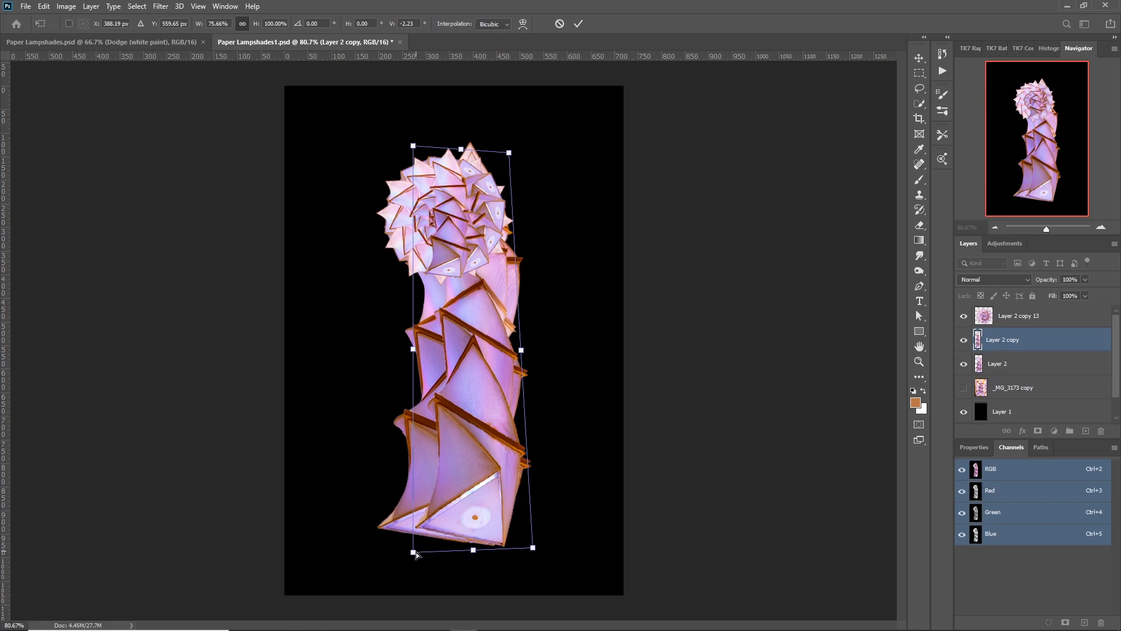
drag(413, 552, 394, 580)
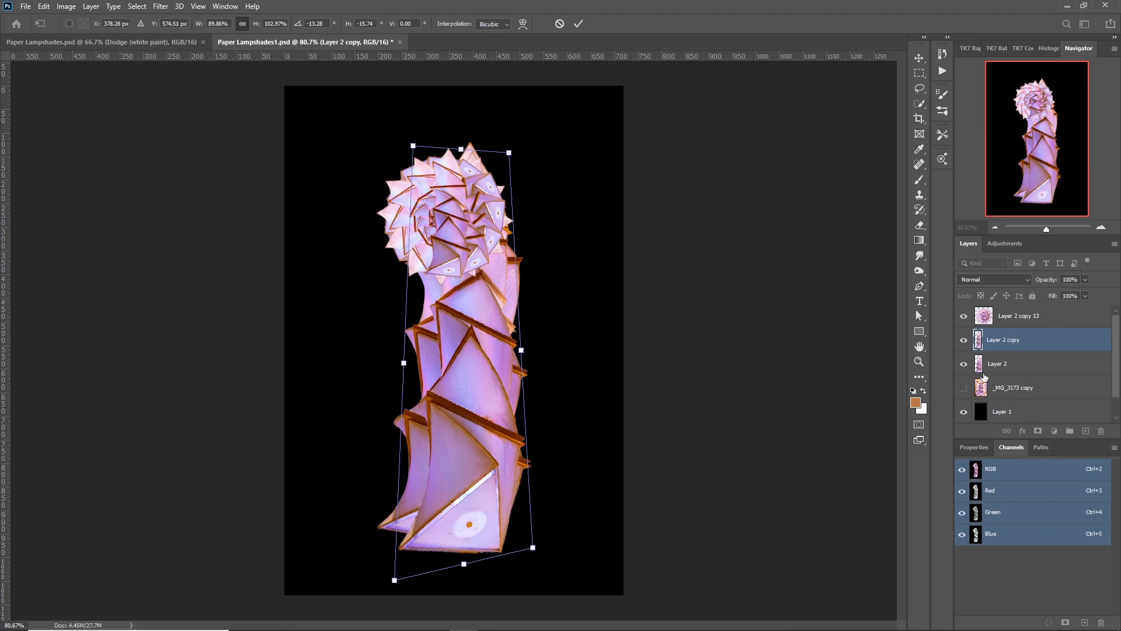
Hide the original Layer 2 and move the tapered column copy lower beneath the rosette.
click(963, 364)
drag(490, 387, 499, 409)
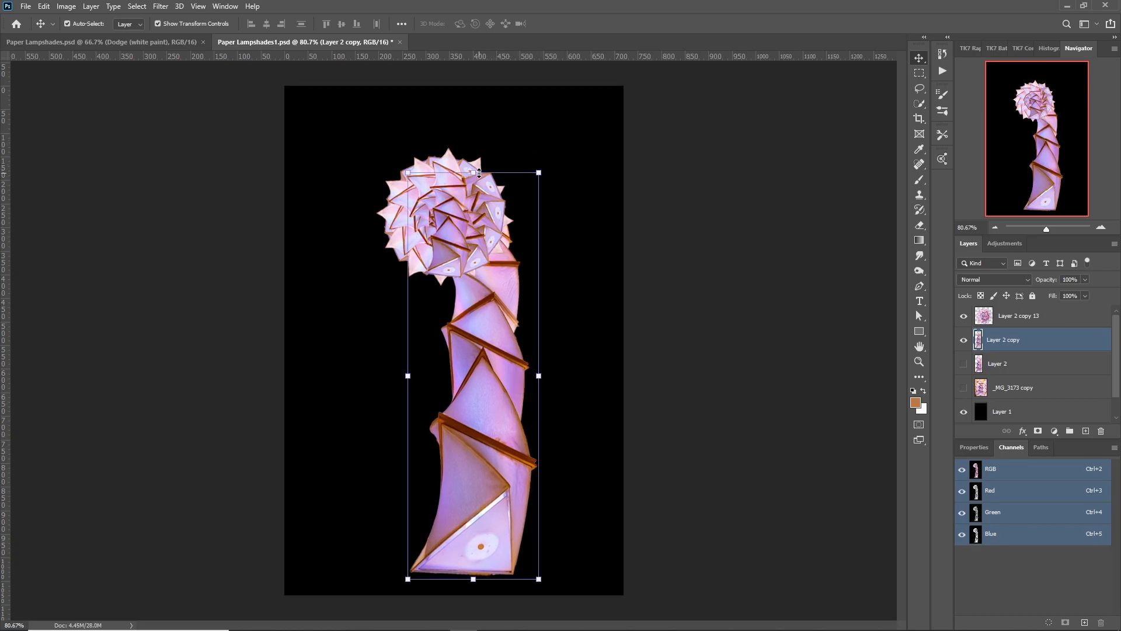
Shorten the column copy to about 81.5% height and distort its upper corners inward so it meets the rosette's underside.
drag(473, 173, 473, 251)
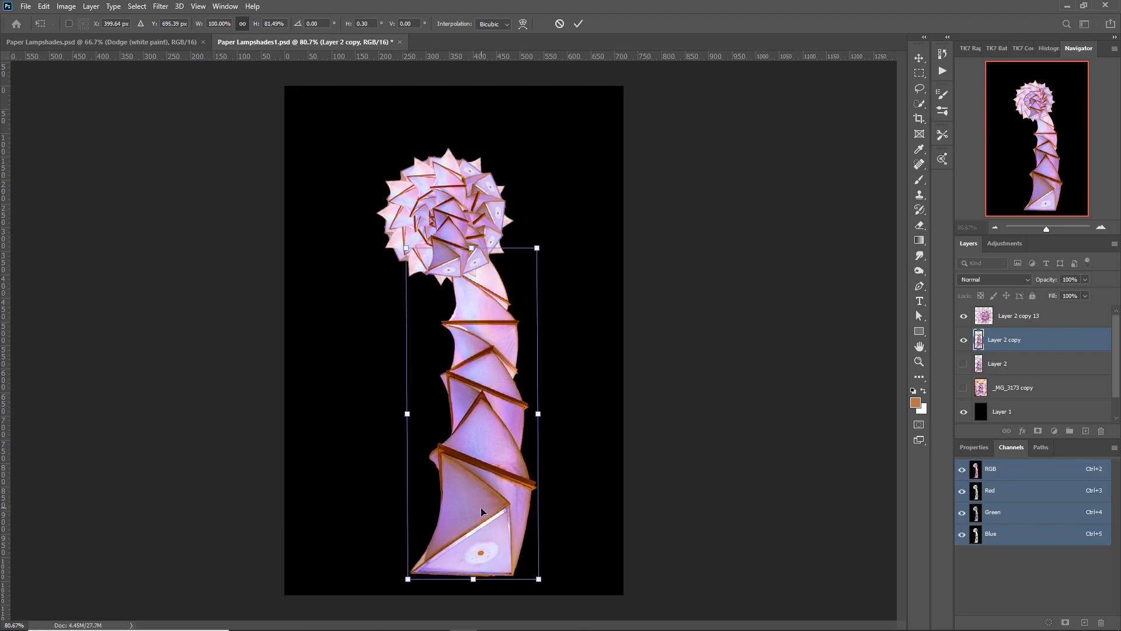
drag(510, 495, 530, 495)
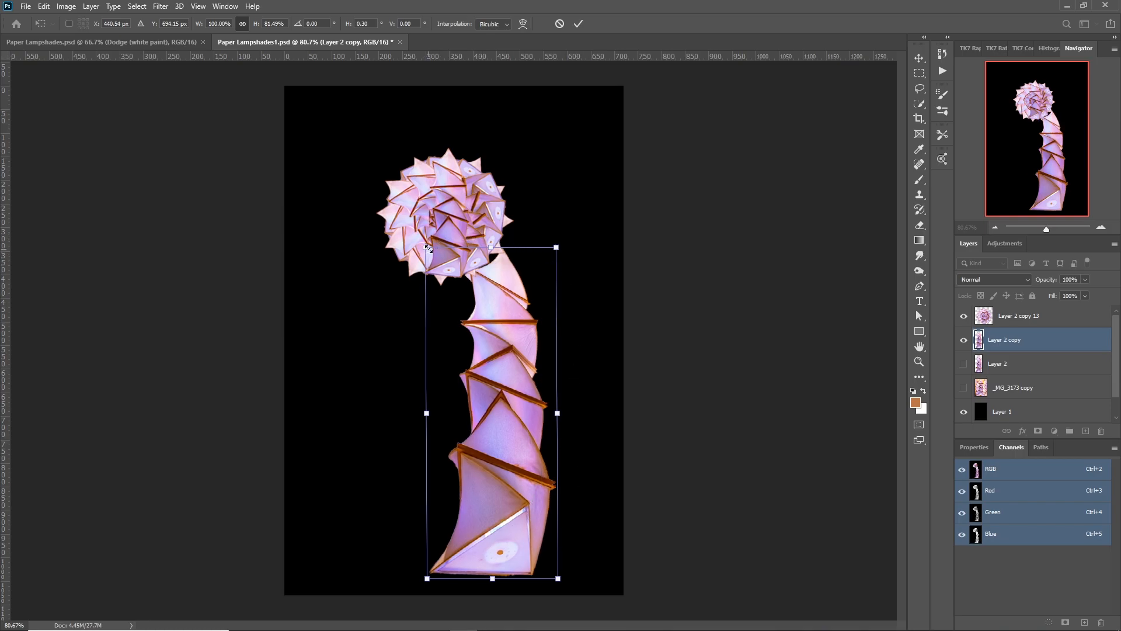
drag(429, 249, 416, 251)
drag(559, 251, 524, 258)
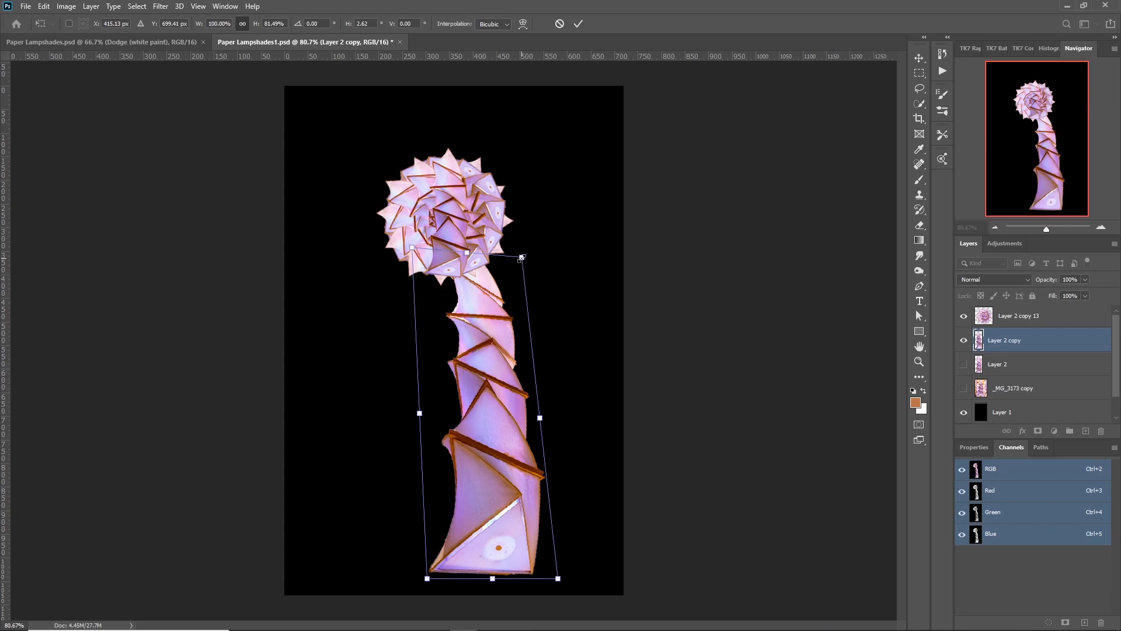
Warp the column into a curved stem bowed to the right, extend its base slightly outward and apply the transform.
click(523, 24)
drag(461, 410, 497, 410)
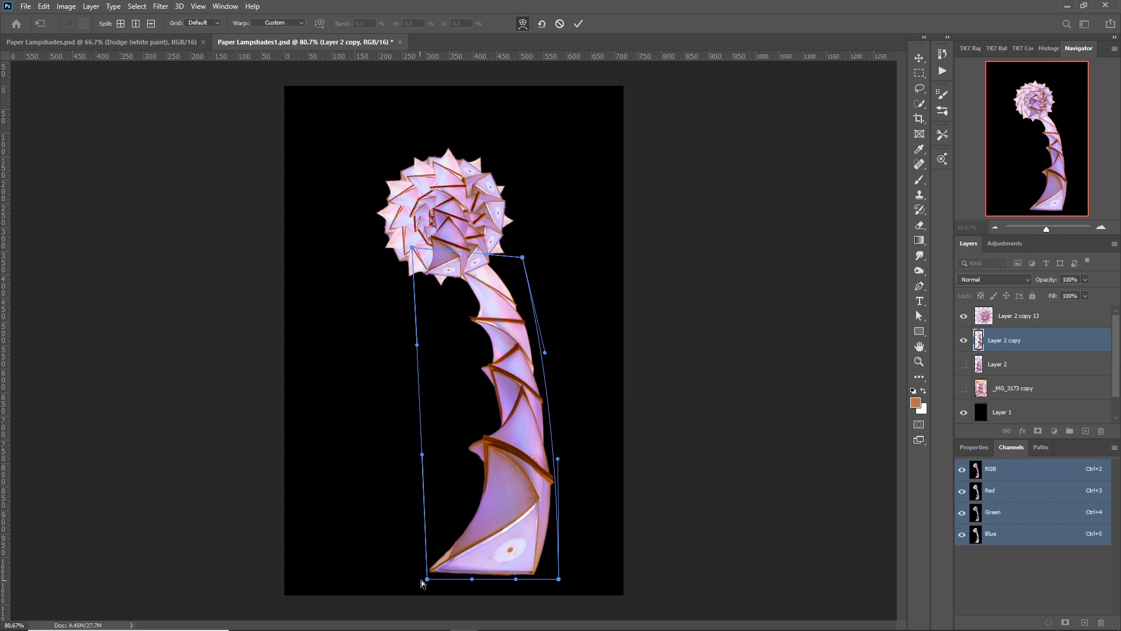
drag(427, 582, 429, 586)
drag(531, 573, 546, 574)
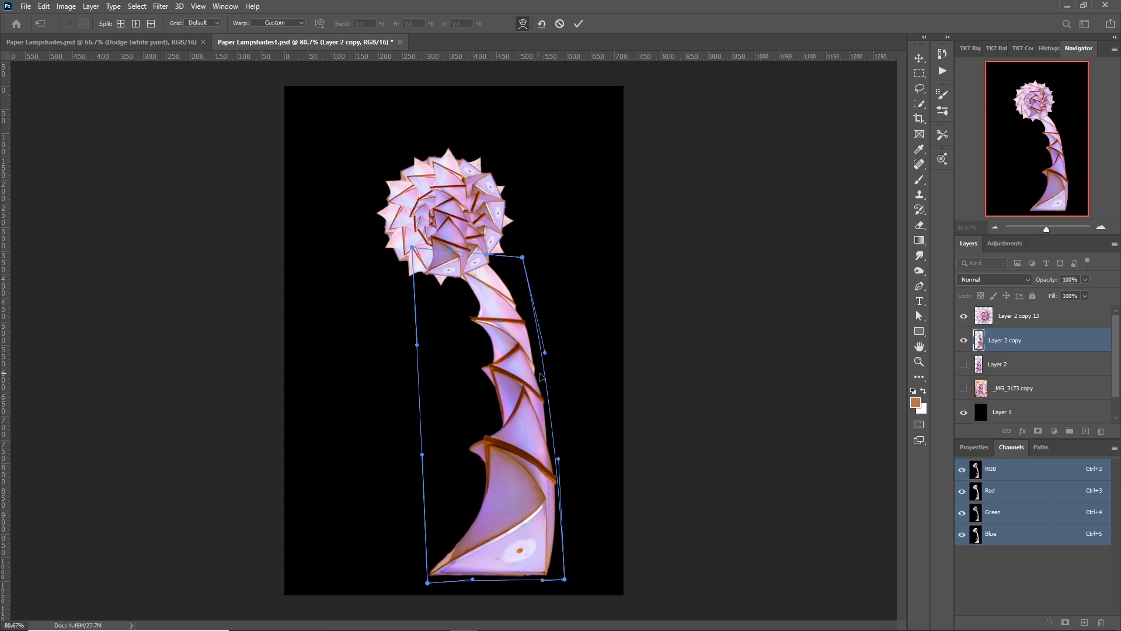
click(919, 316)
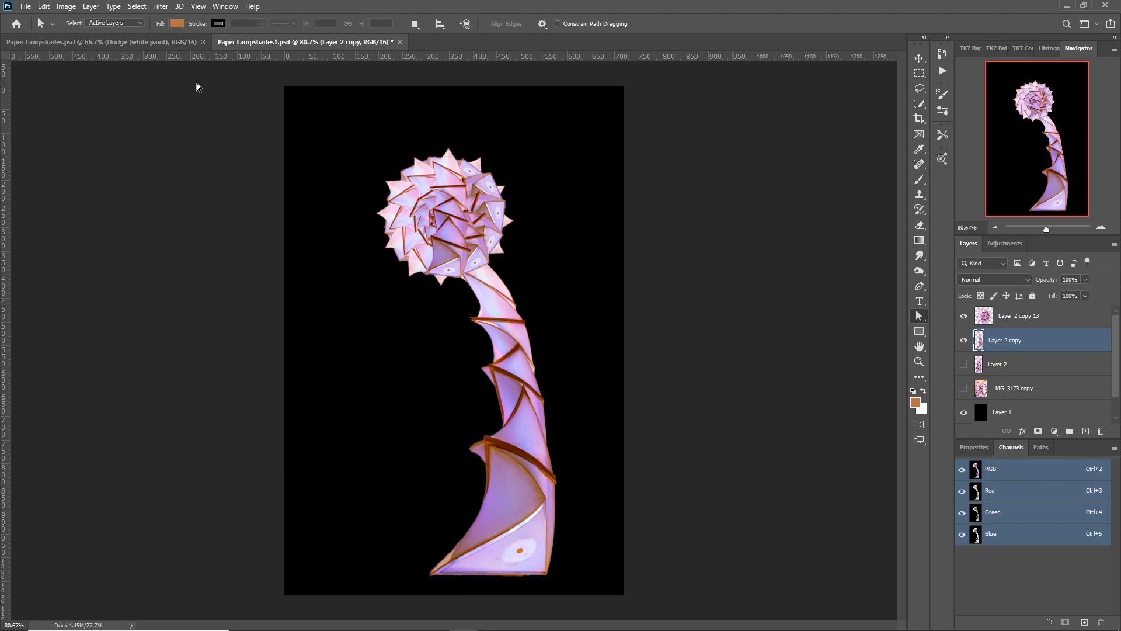
Liquify the stem with a size 300 Forward Warp brush, pushing its left edge inward to slim and smooth the curve.
click(163, 8)
click(167, 97)
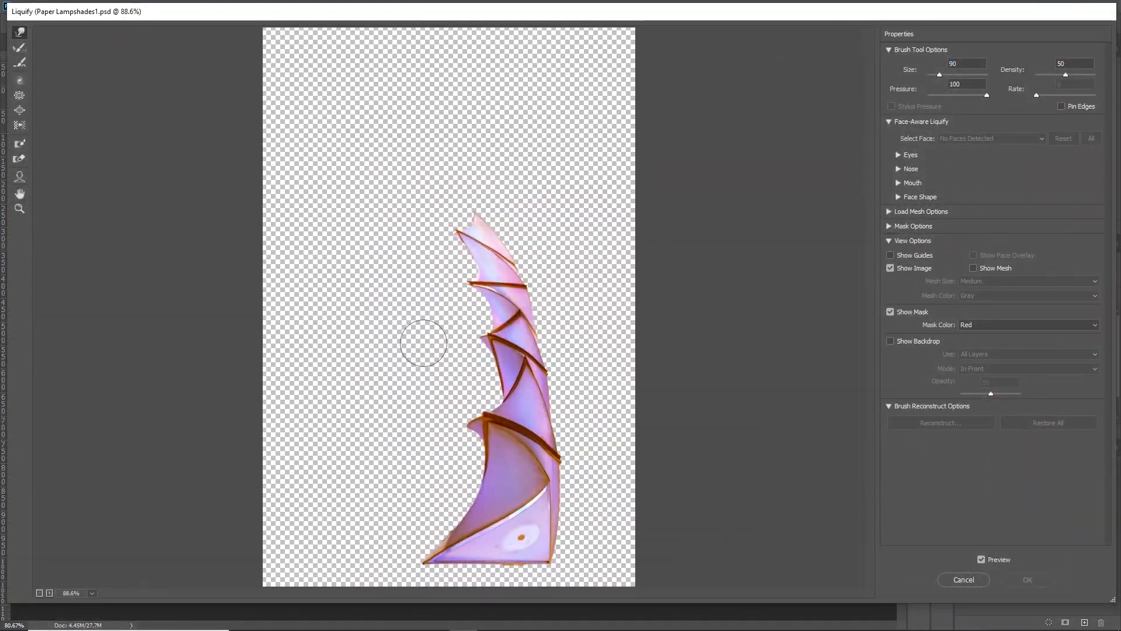
key(bracketright)
key(bracketright)
key(bracketright)
key(bracketright)
key(bracketright)
key(bracketright)
drag(424, 344, 445, 341)
drag(425, 315, 442, 320)
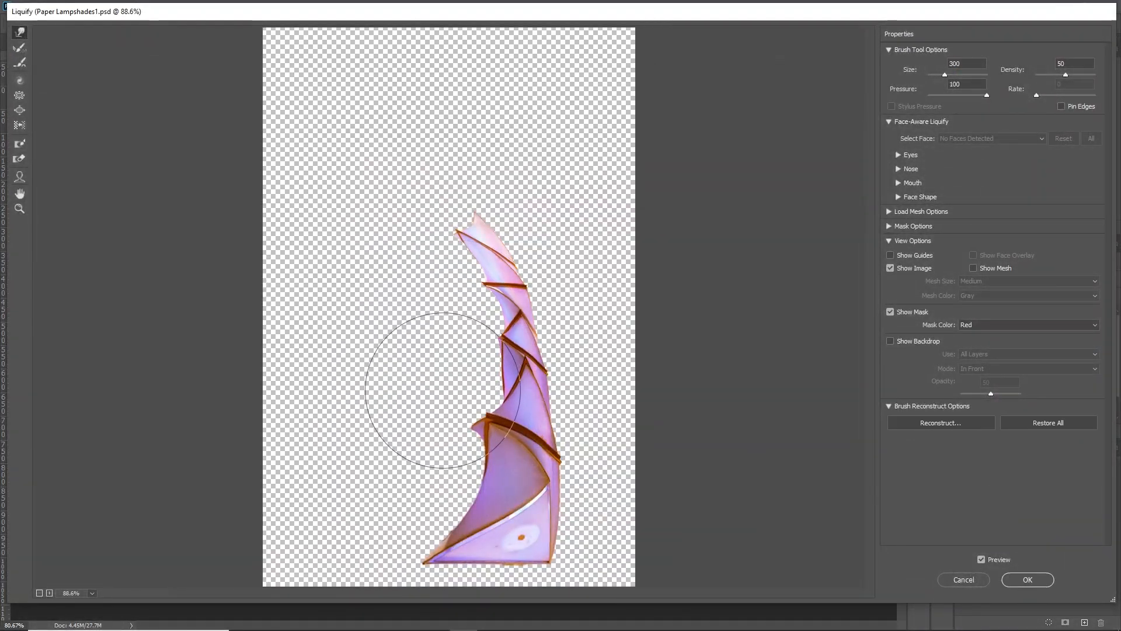
drag(438, 386, 460, 441)
mouse_move(408, 345)
mouse_down()
mouse_move(458, 422)
mouse_move(457, 328)
mouse_up()
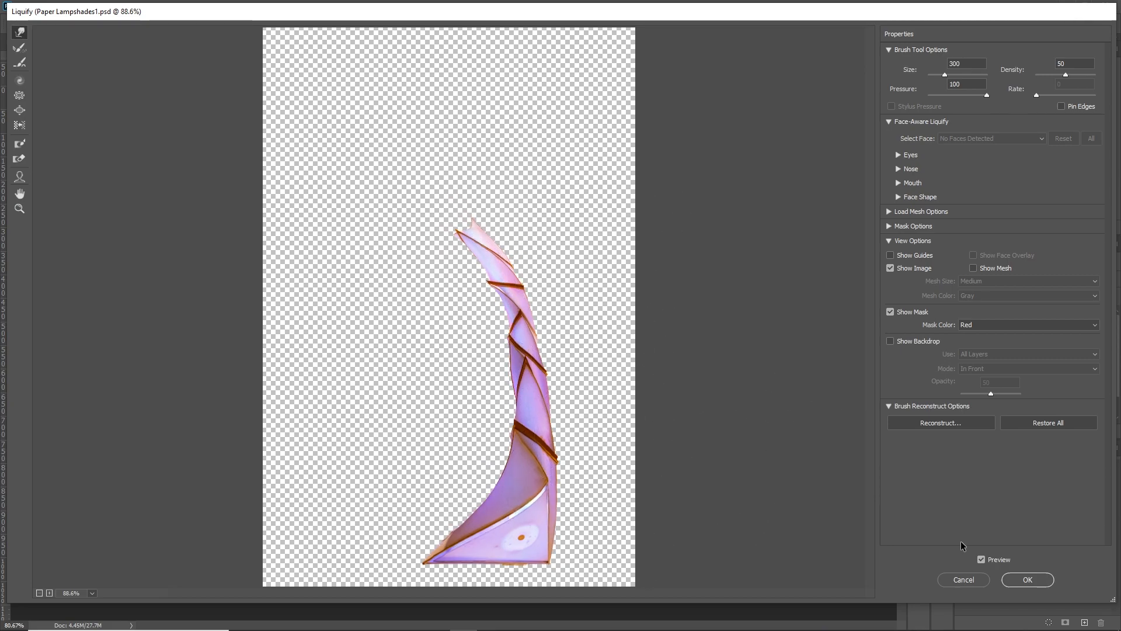
click(1027, 580)
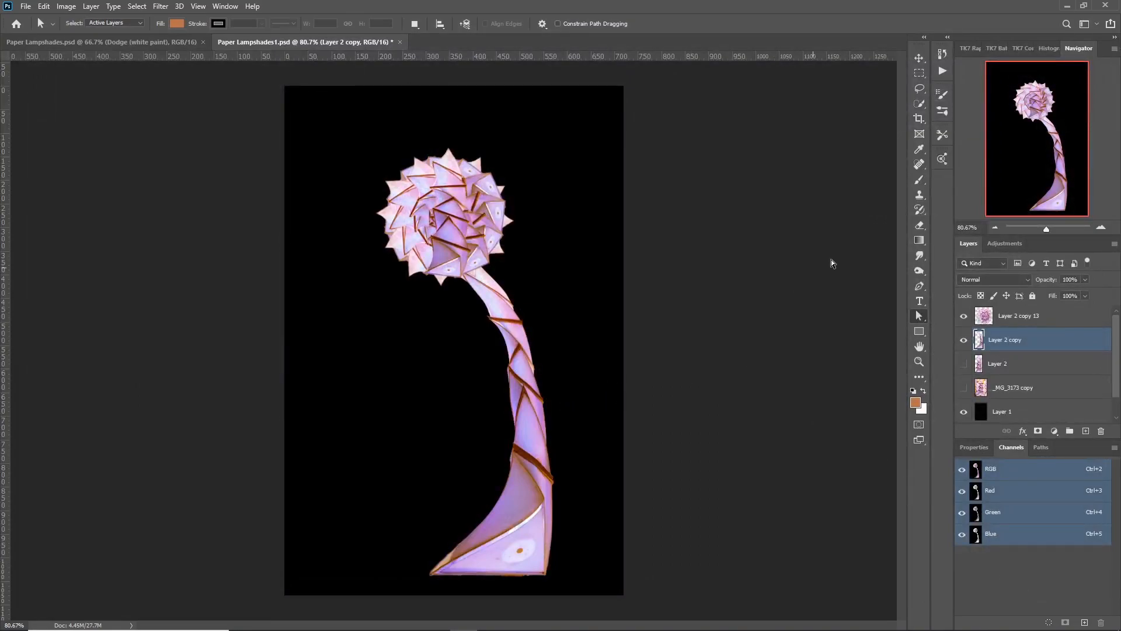
Enlarge the rosette to about 126% and reposition it so its underside sits on the stem's top.
click(1022, 317)
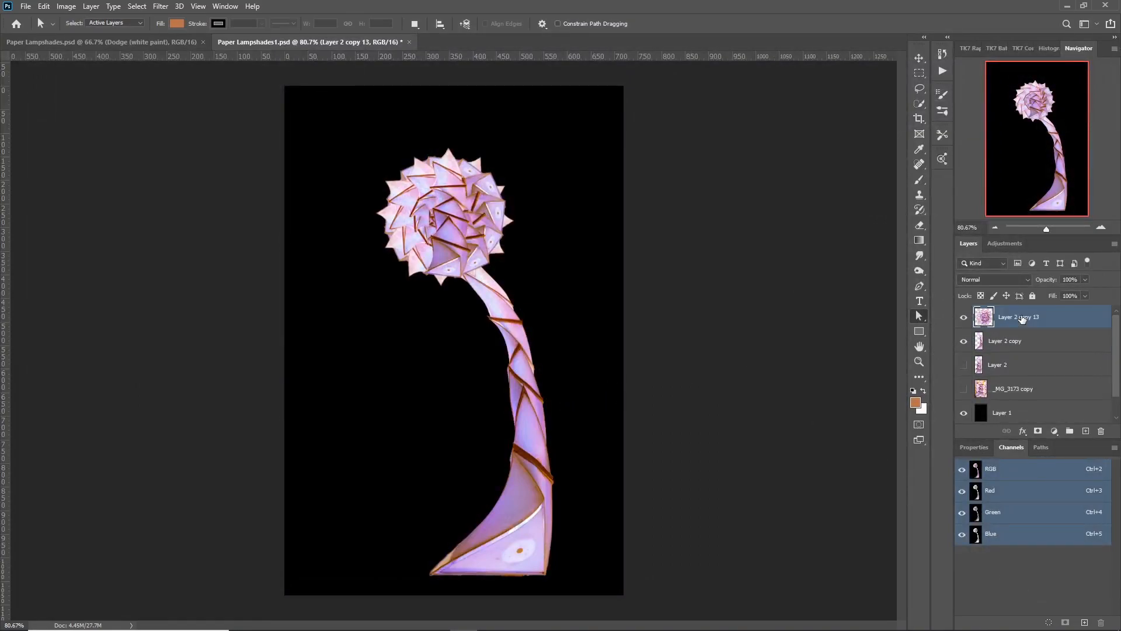
key(v)
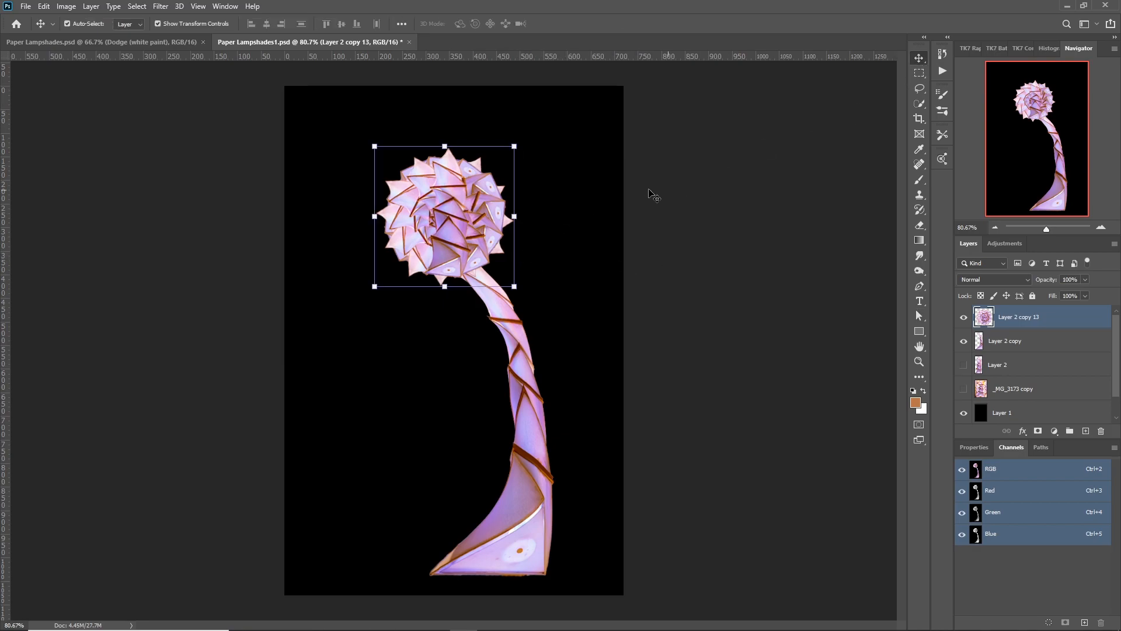
drag(514, 286, 551, 325)
drag(489, 271, 470, 234)
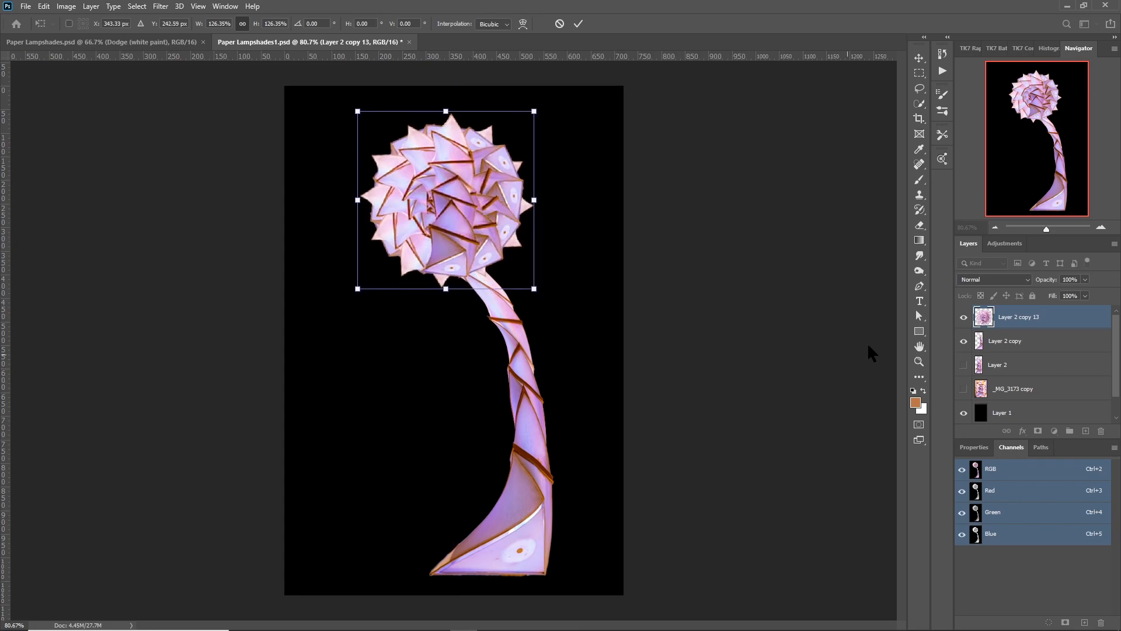
click(919, 316)
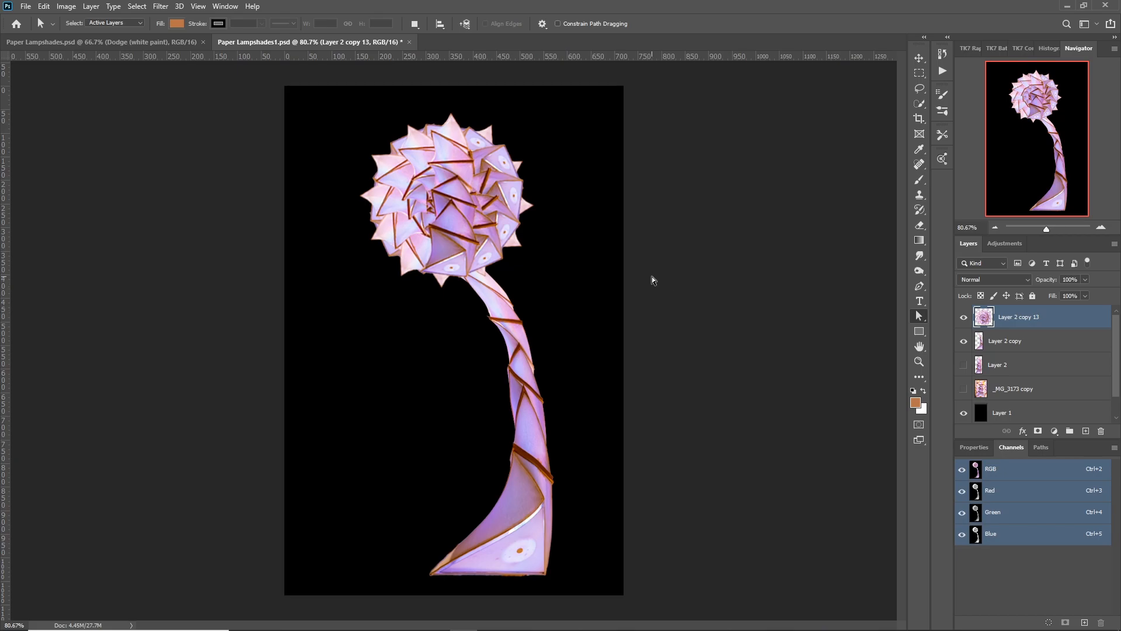
Rotate the rosette about 140° so its darker purple petals face the left side, and apply the transform.
key(v)
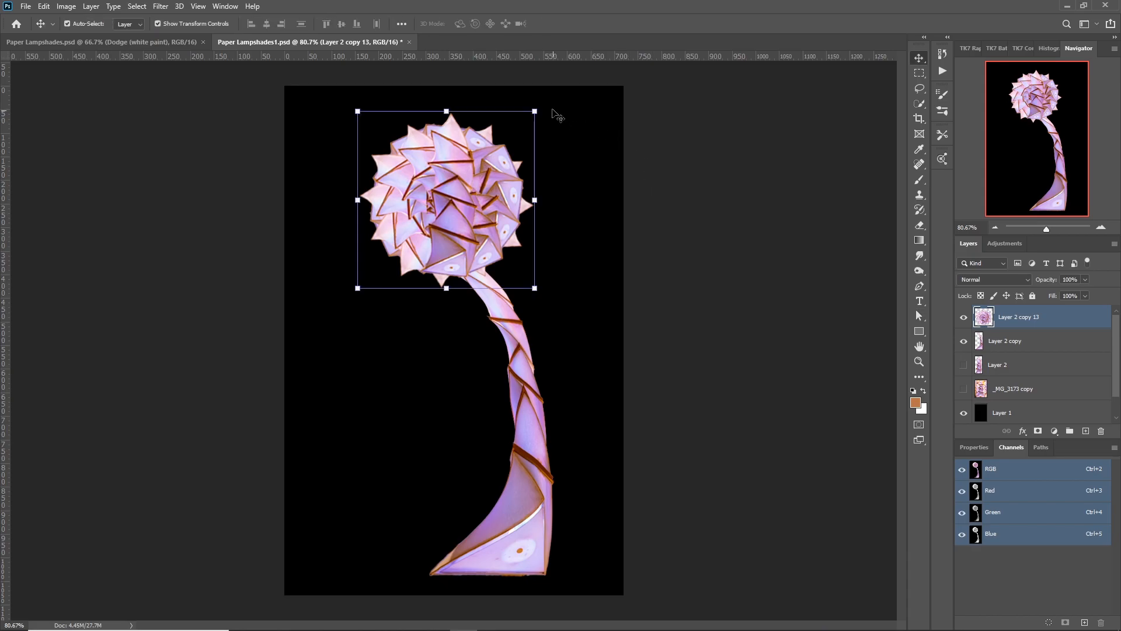
drag(542, 98, 443, 267)
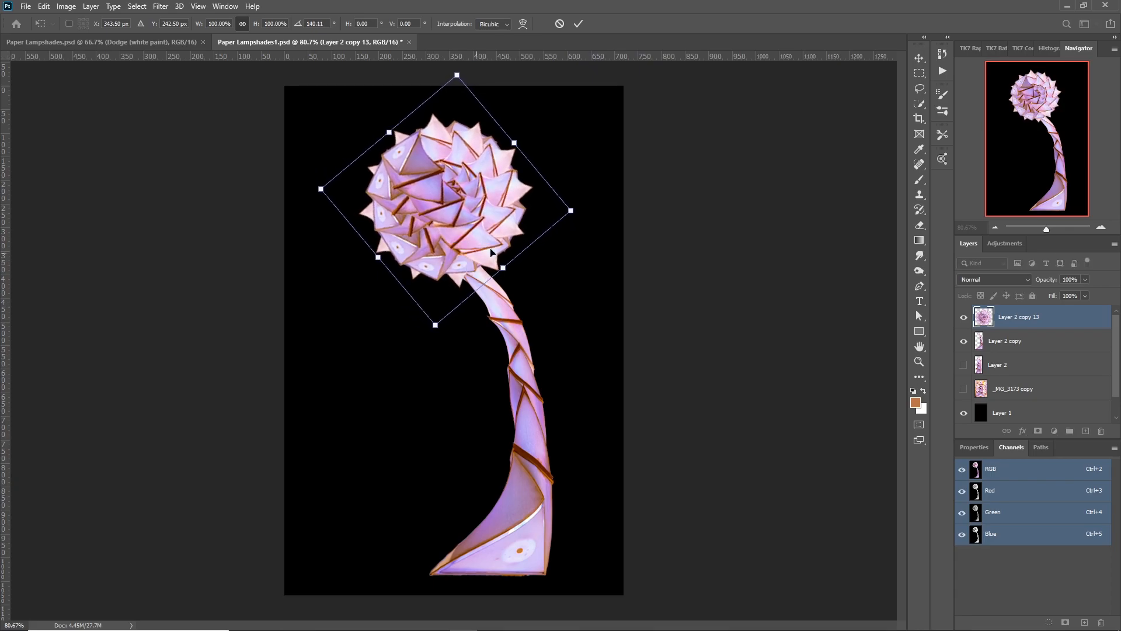
key(Return)
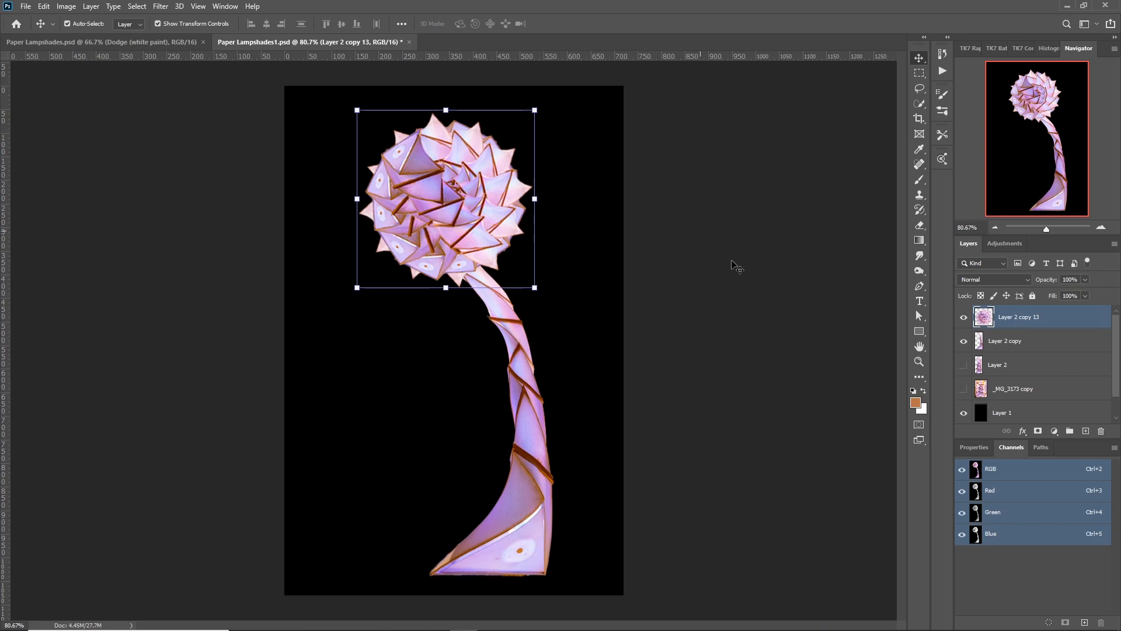
Recolour the stem green with a Hue/Saturation adjustment clipped to it: Hue -160, Saturation +27, Lightness -20.
click(1029, 347)
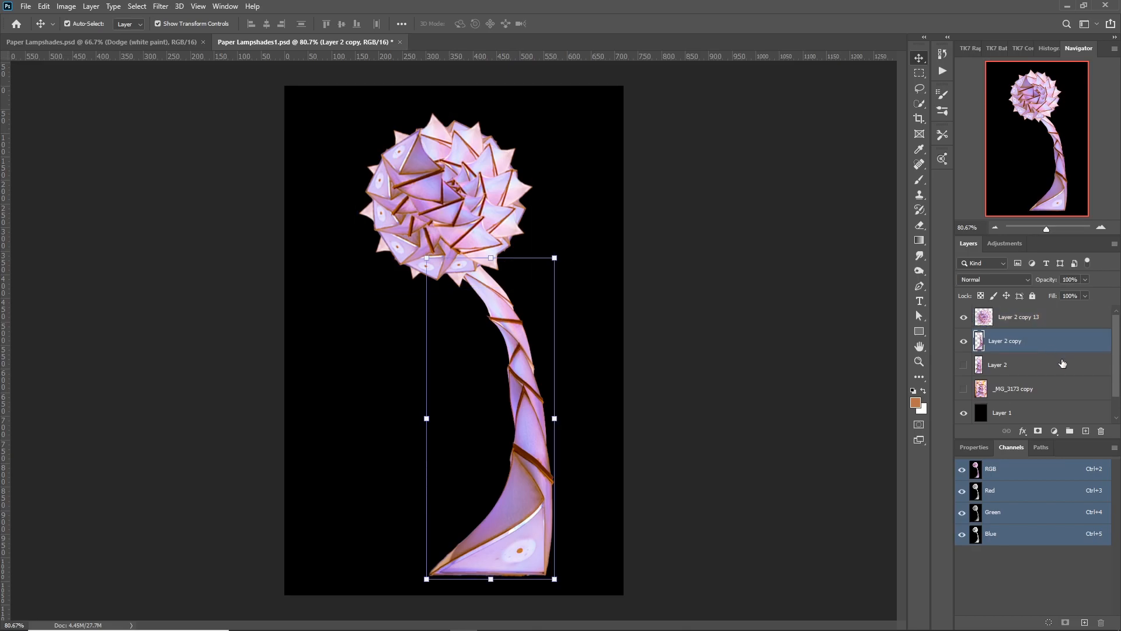
click(1054, 432)
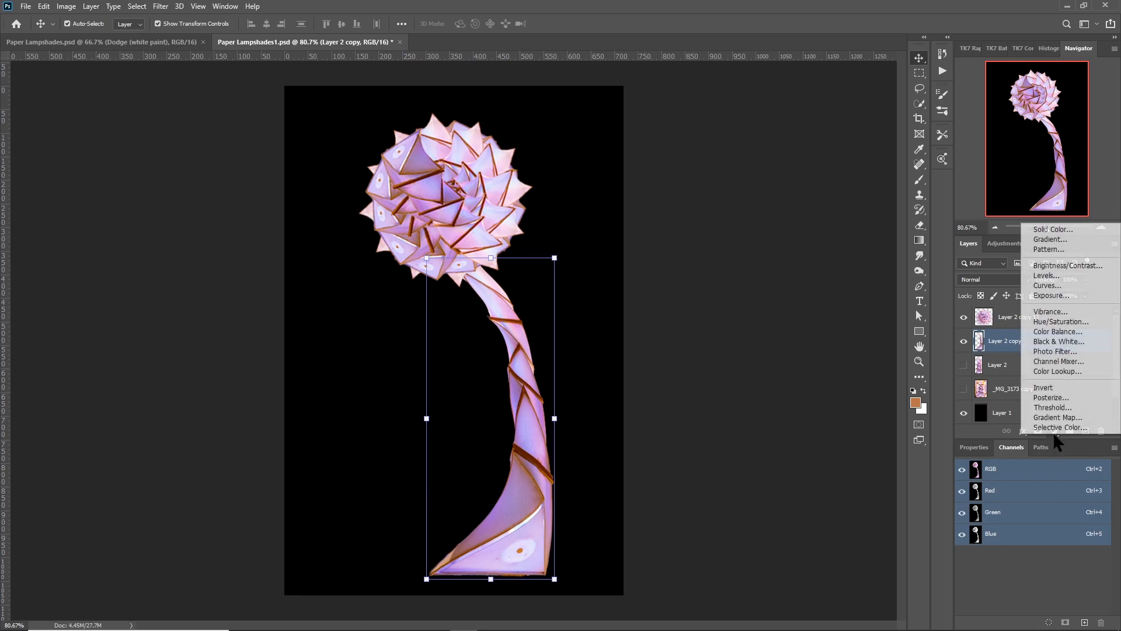
click(1050, 321)
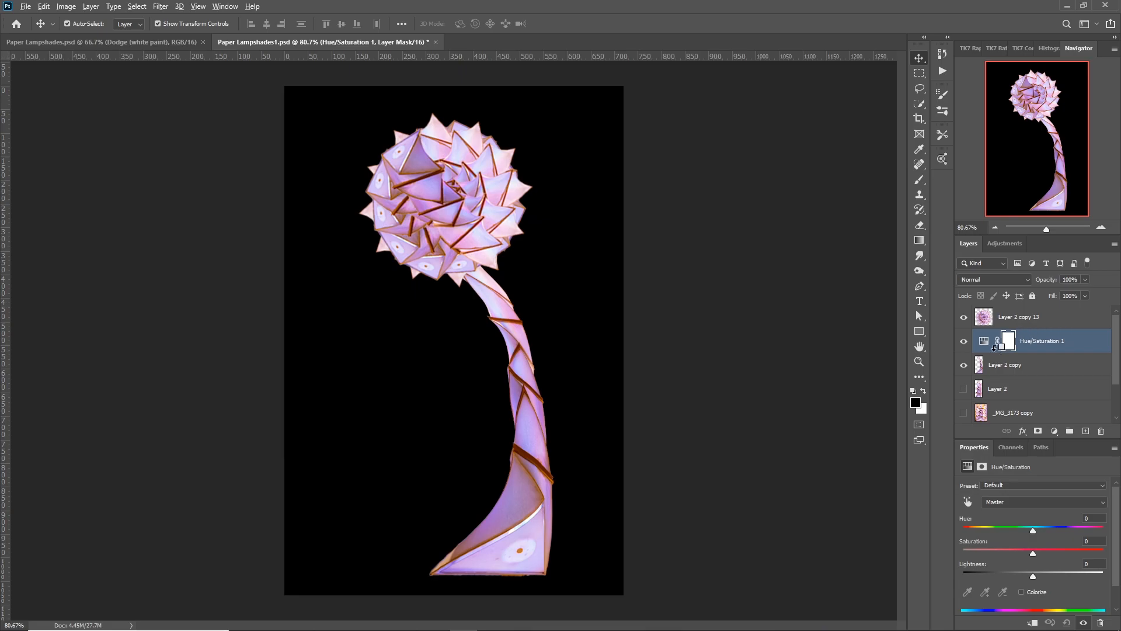
alt+click(994, 353)
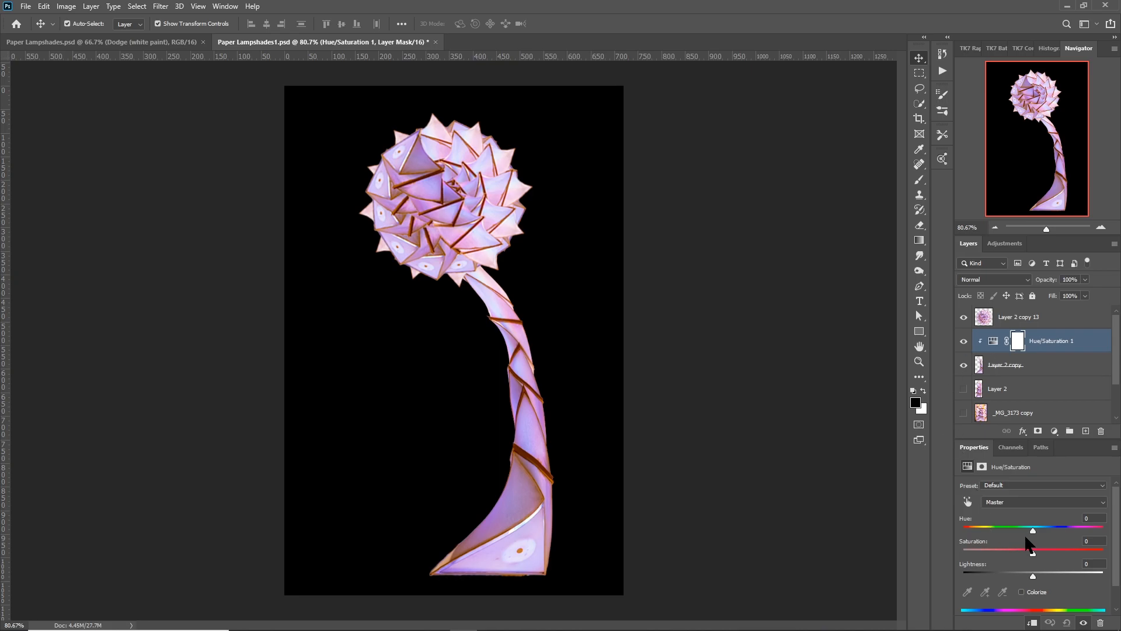
drag(1033, 531, 969, 529)
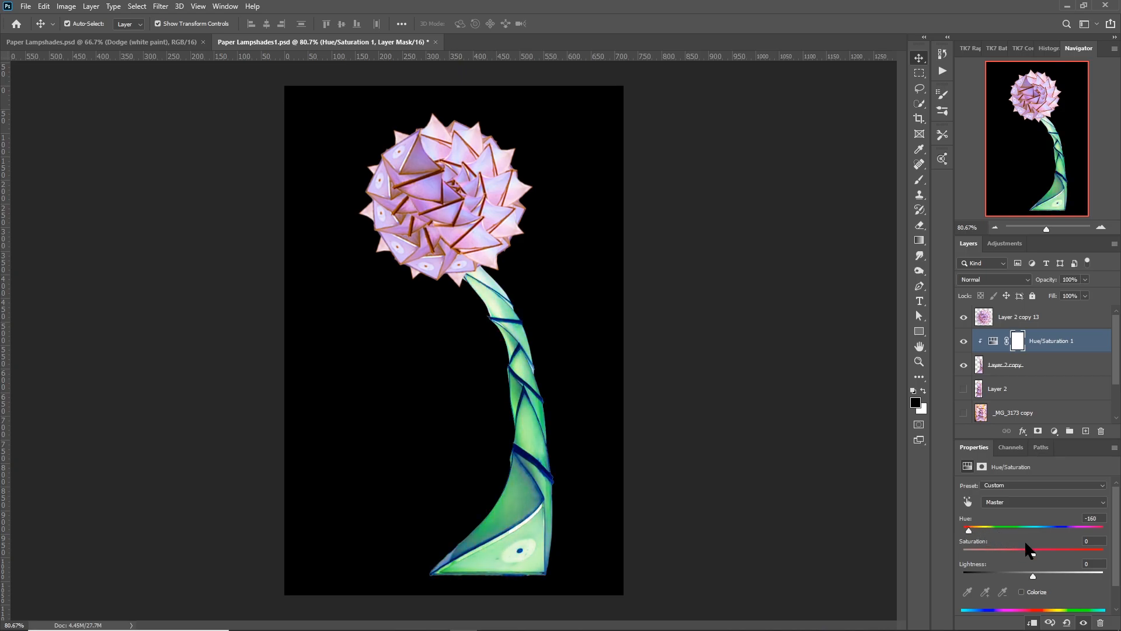
drag(1030, 551, 1037, 549)
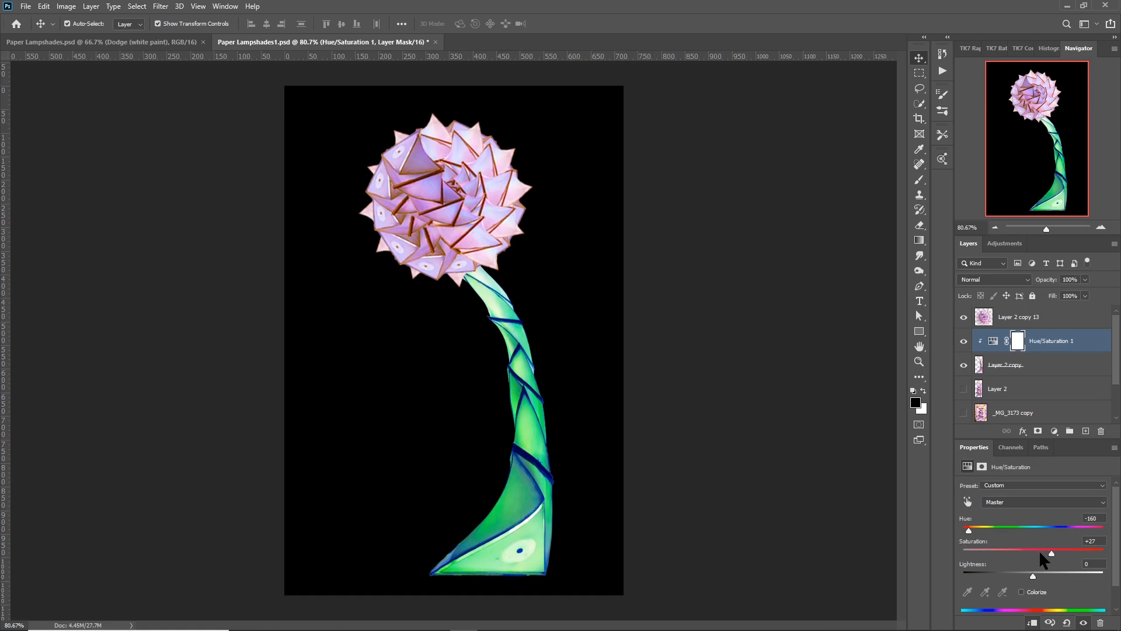
drag(1031, 573, 1018, 572)
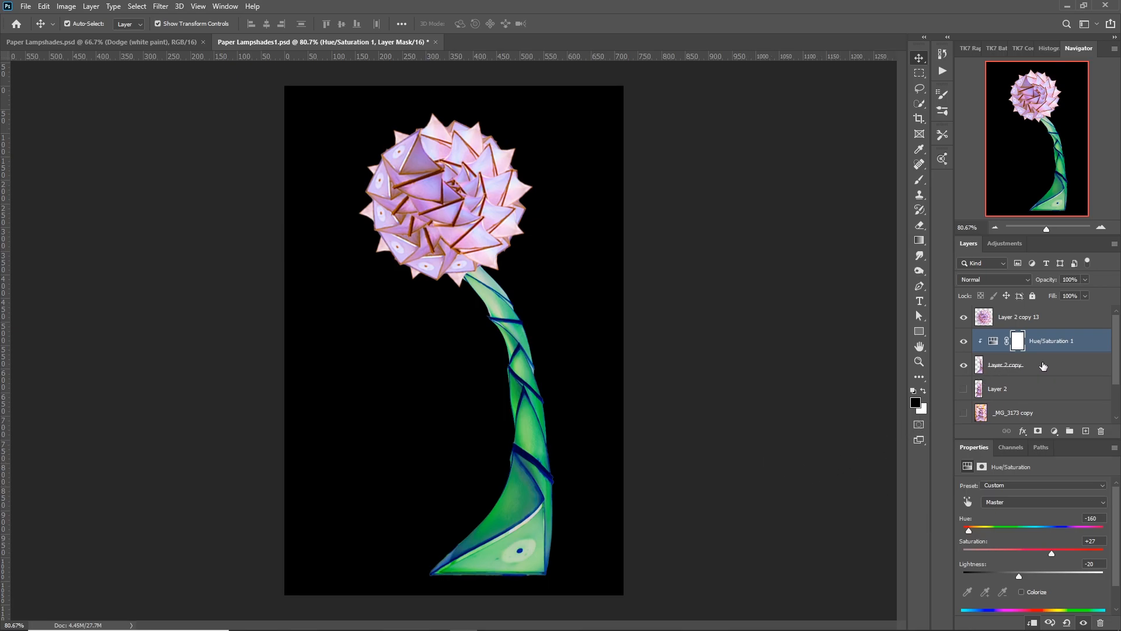
Scale the stem down to about 95%, stretch its top up under the rosette and apply the transform.
click(994, 362)
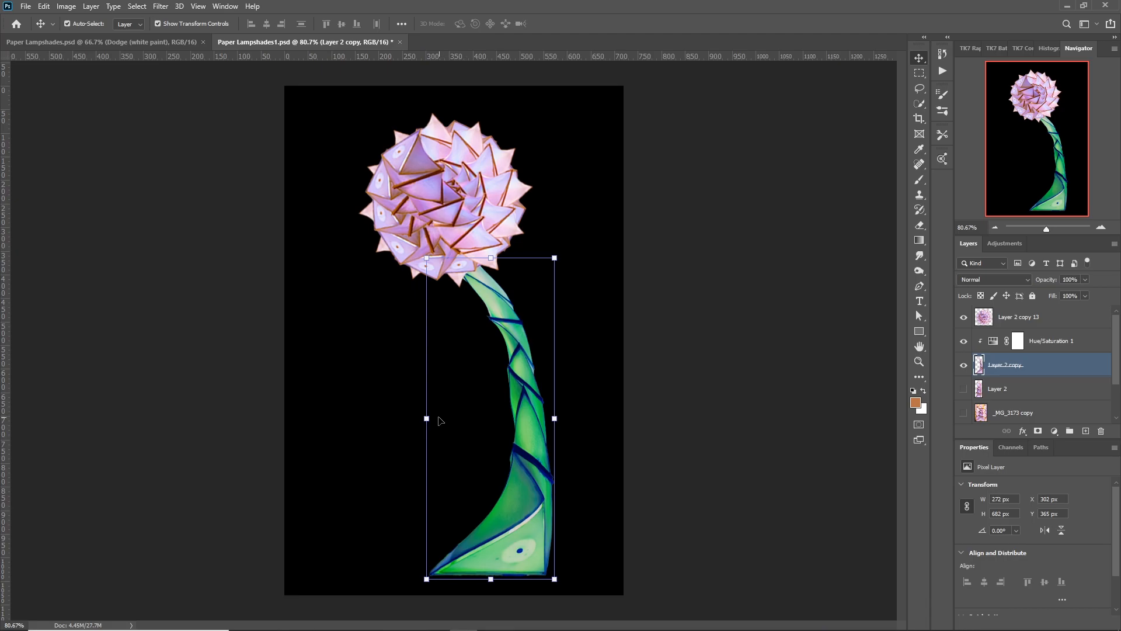
drag(426, 418, 432, 418)
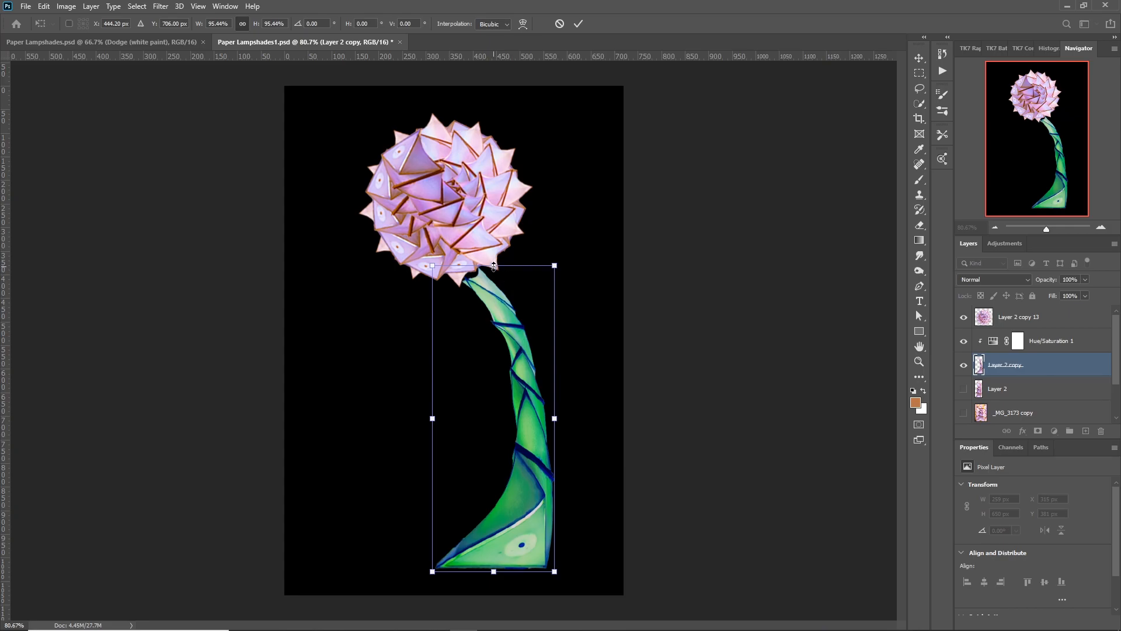
drag(493, 268, 498, 249)
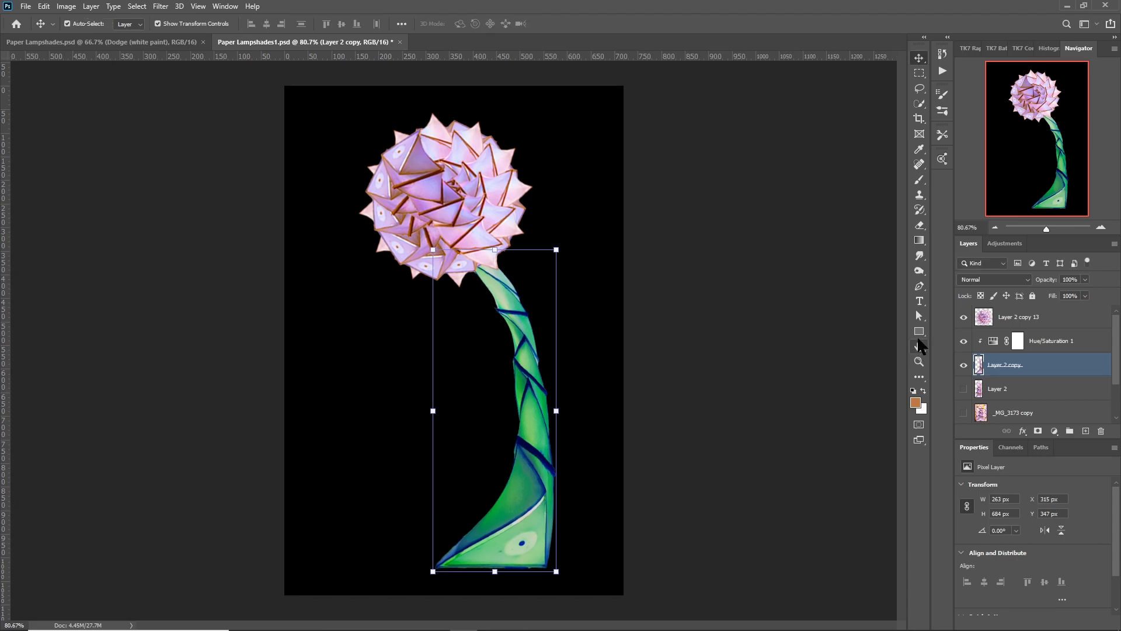
key(Return)
click(920, 316)
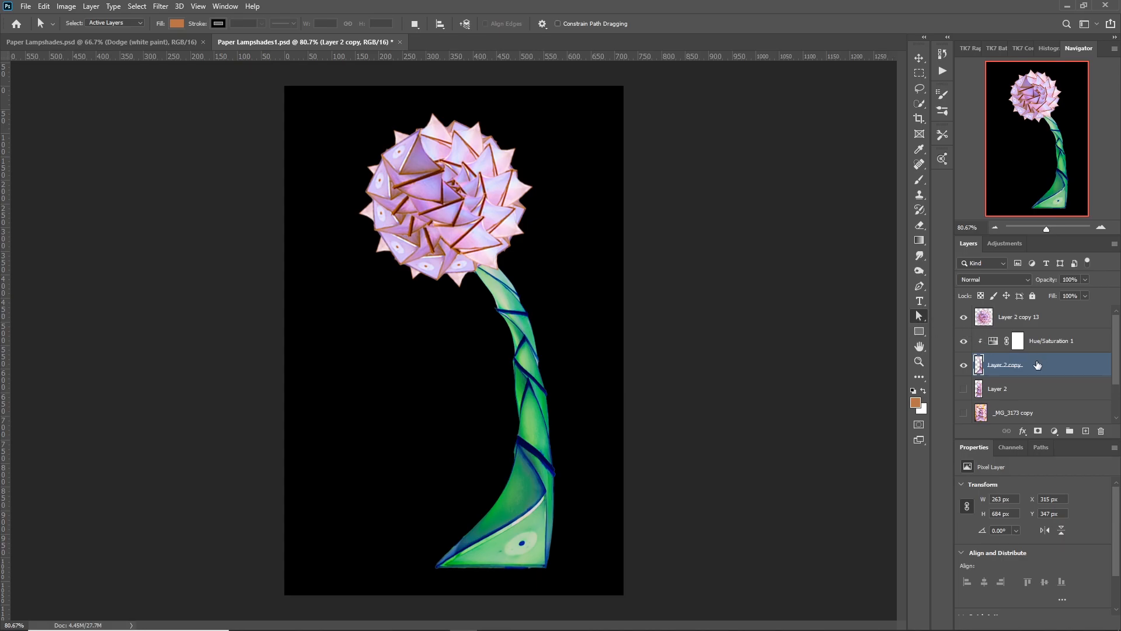
Duplicate the stem together with its Hue/Saturation adjustment and merge the duplicates into one green stem layer.
shift+click(1082, 344)
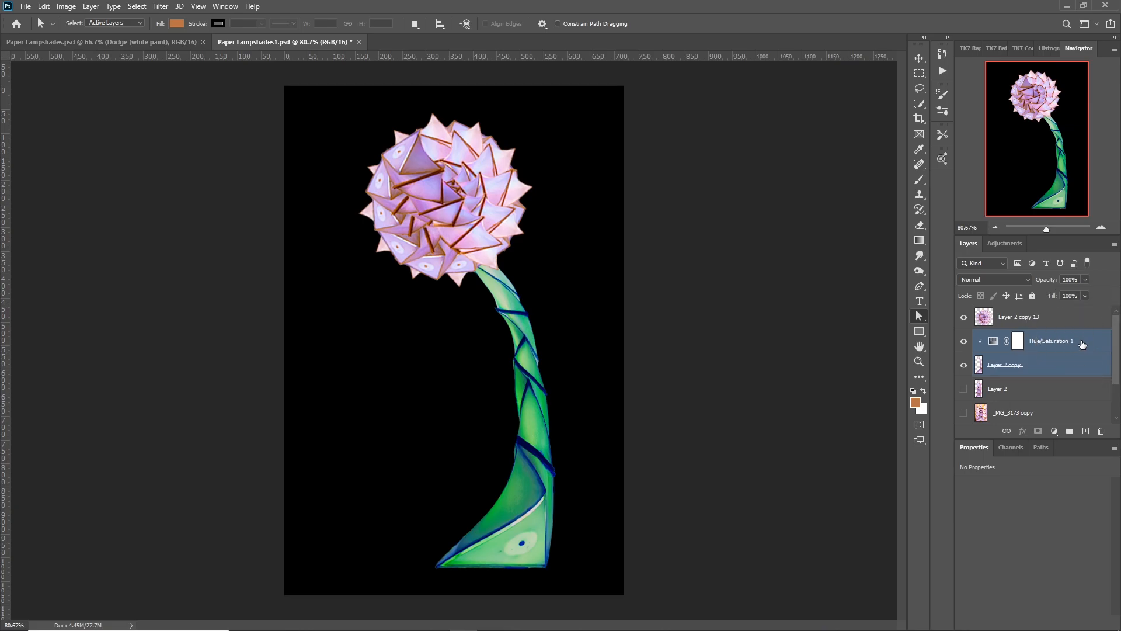
key(ctrl+j)
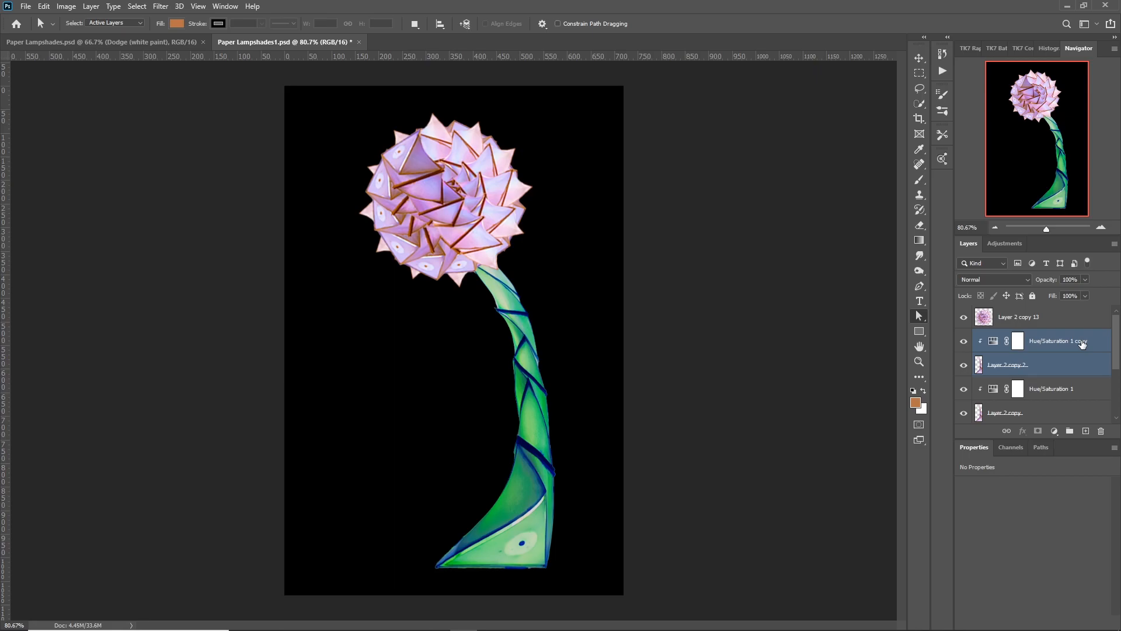
key(ctrl+e)
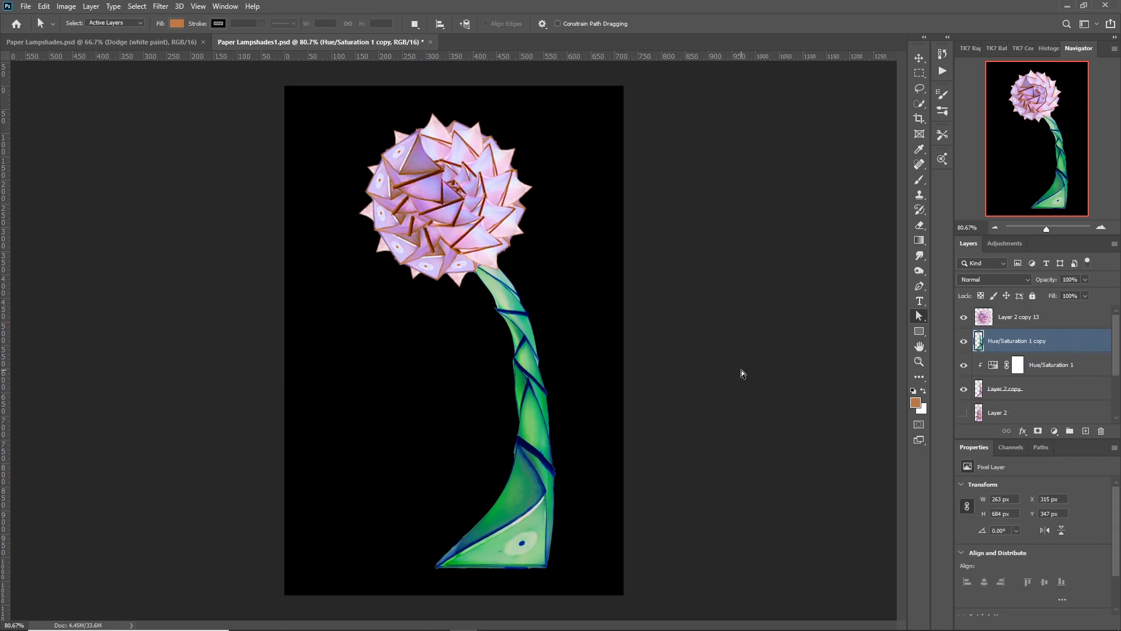
Flip the merged stem copy horizontally by setting its transform width to -100%.
key(v)
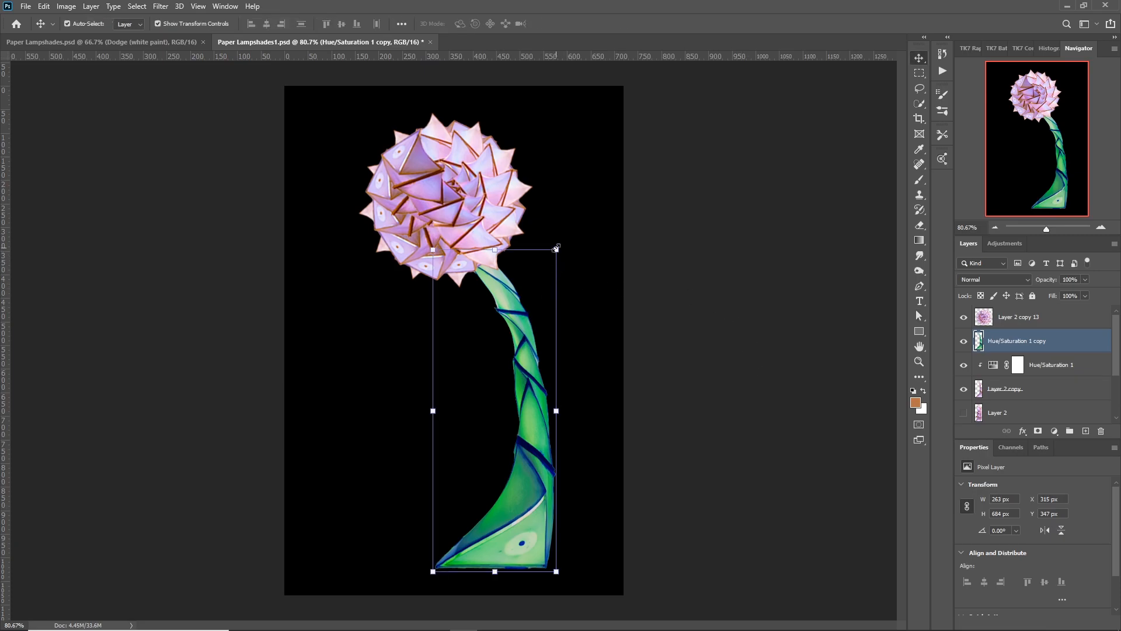
key(ctrl+t)
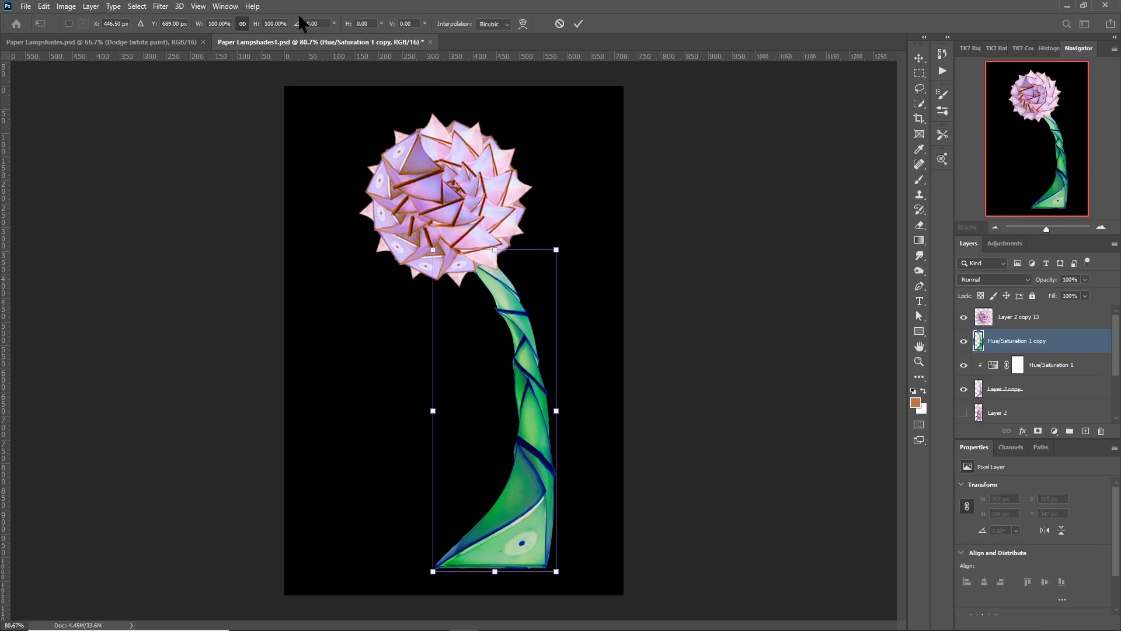
click(208, 23)
text(-)
key(Return)
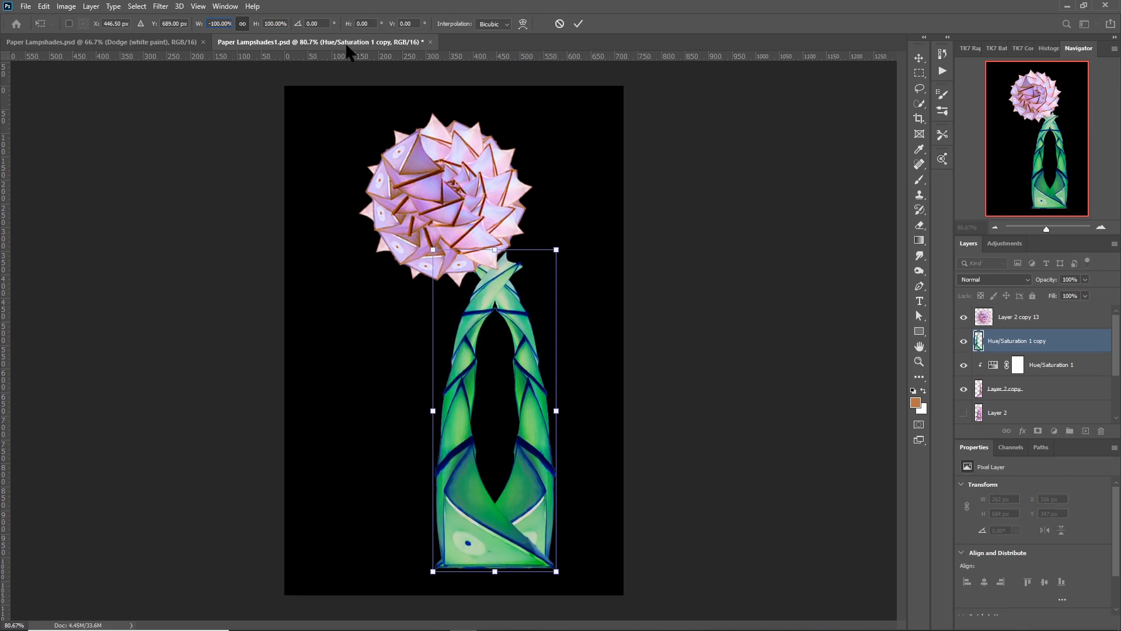
Shrink the flipped stem to about 50%, tilt it left and fit its base against the main stem's lower fold.
click(556, 250)
drag(556, 250, 440, 385)
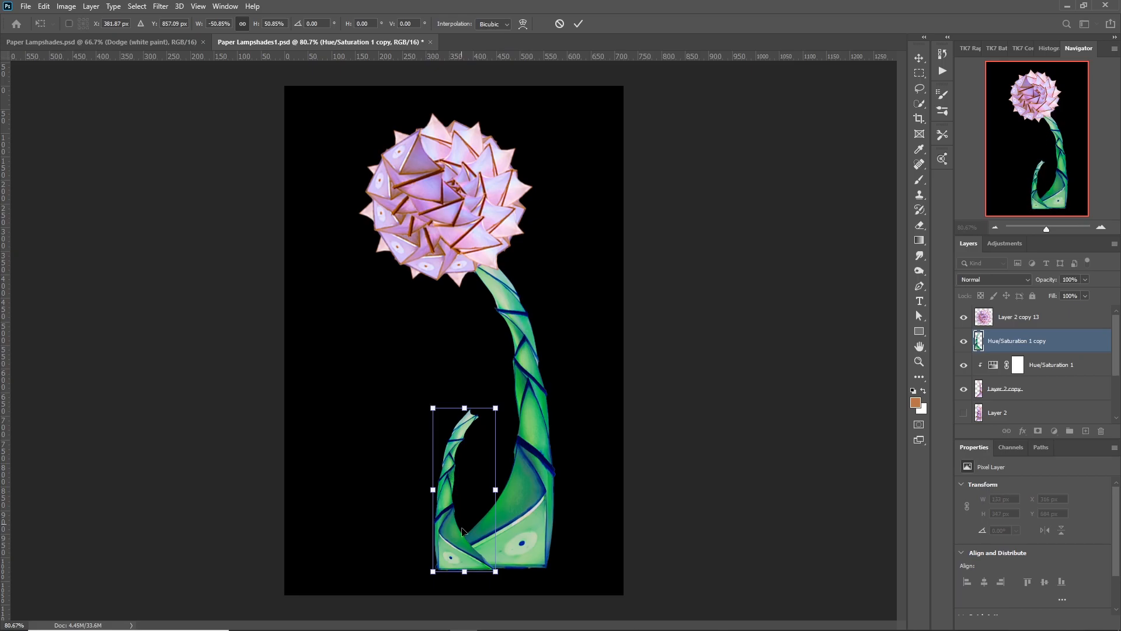
drag(494, 585, 555, 494)
drag(473, 500, 475, 503)
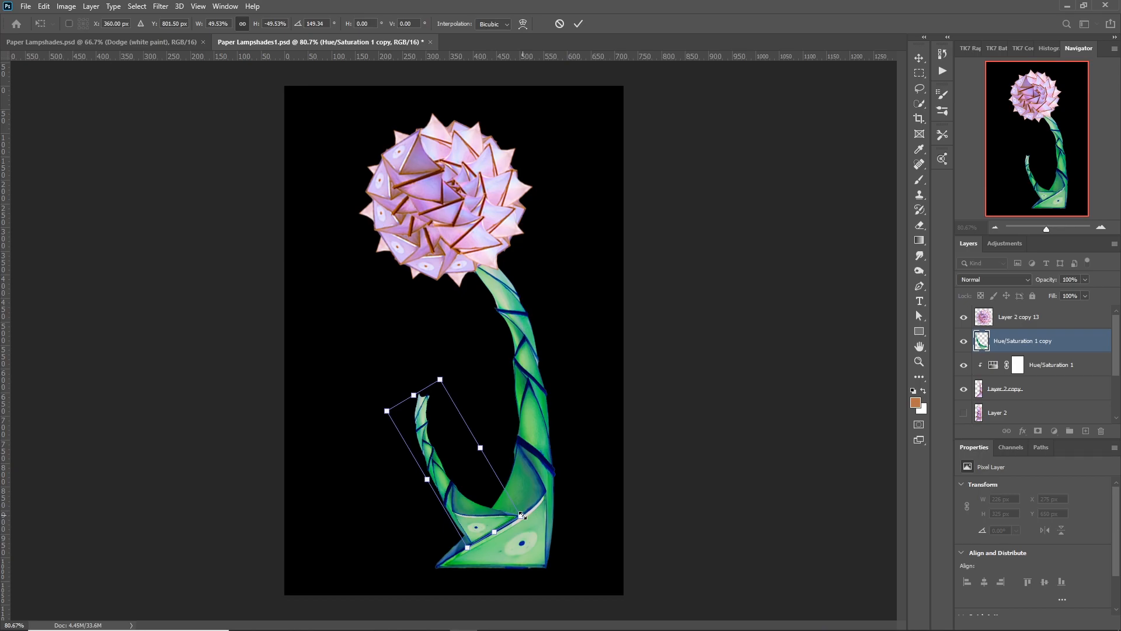
drag(521, 516, 525, 518)
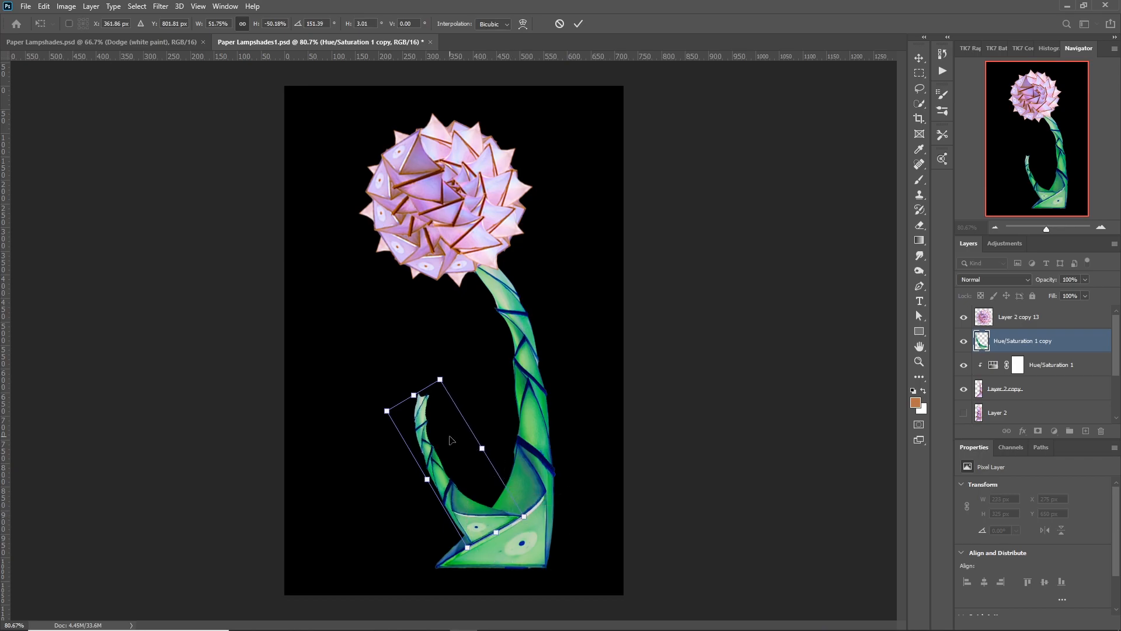
key(Return)
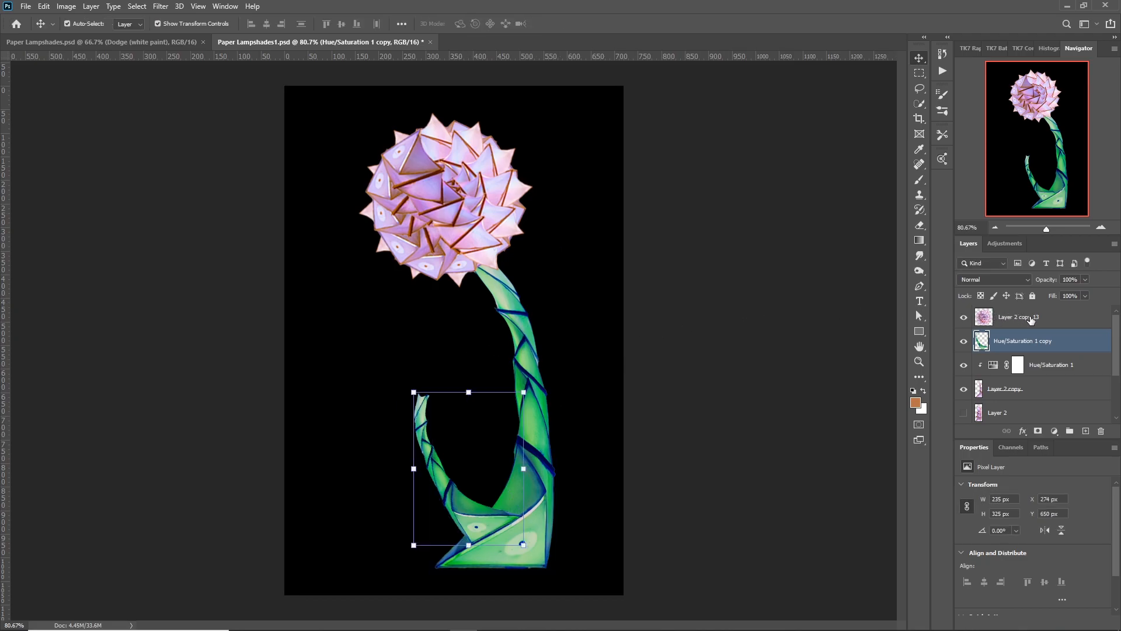
Duplicate the rosette, scale the copy to about 41%, rotate it about -19° and place it on the small stem's tip.
click(1048, 323)
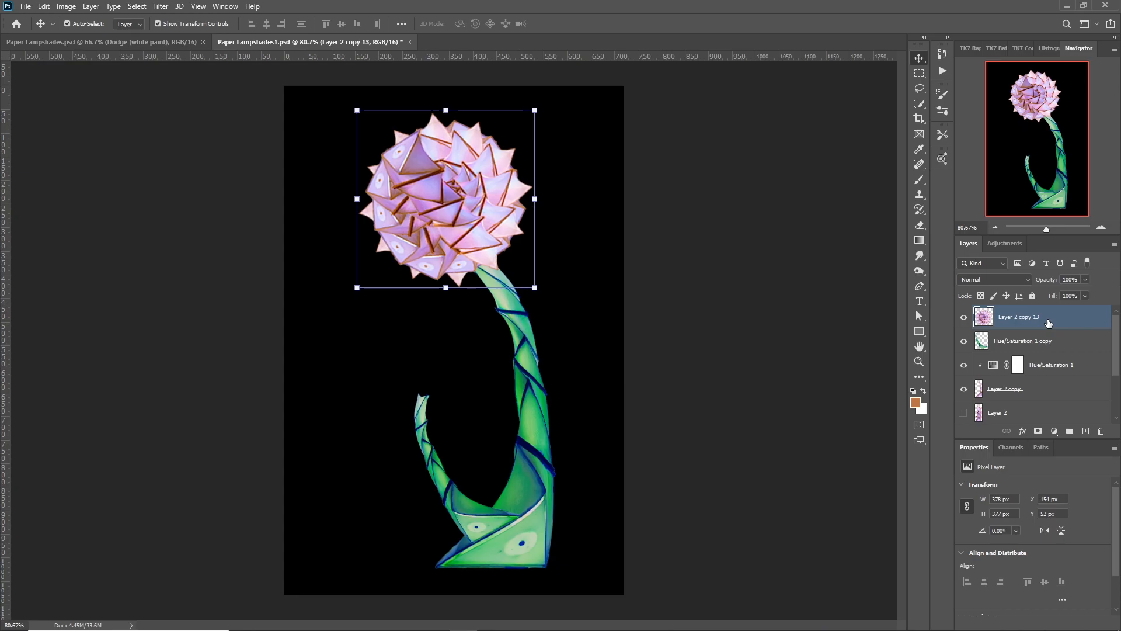
key(ctrl+j)
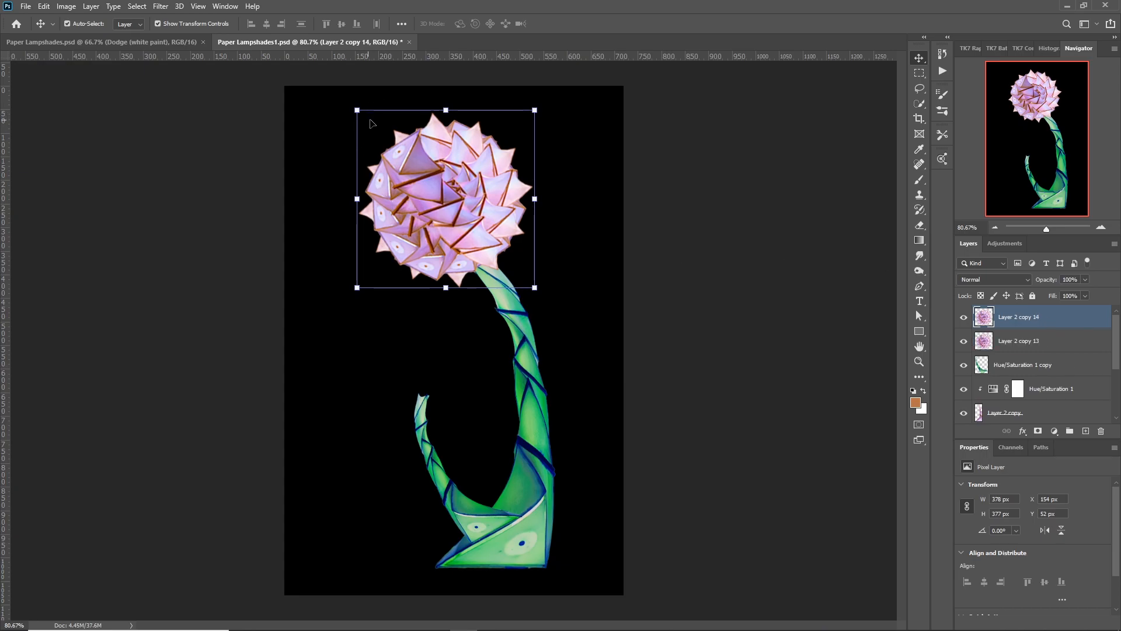
drag(535, 109, 427, 210)
drag(348, 292, 366, 313)
drag(410, 264, 447, 374)
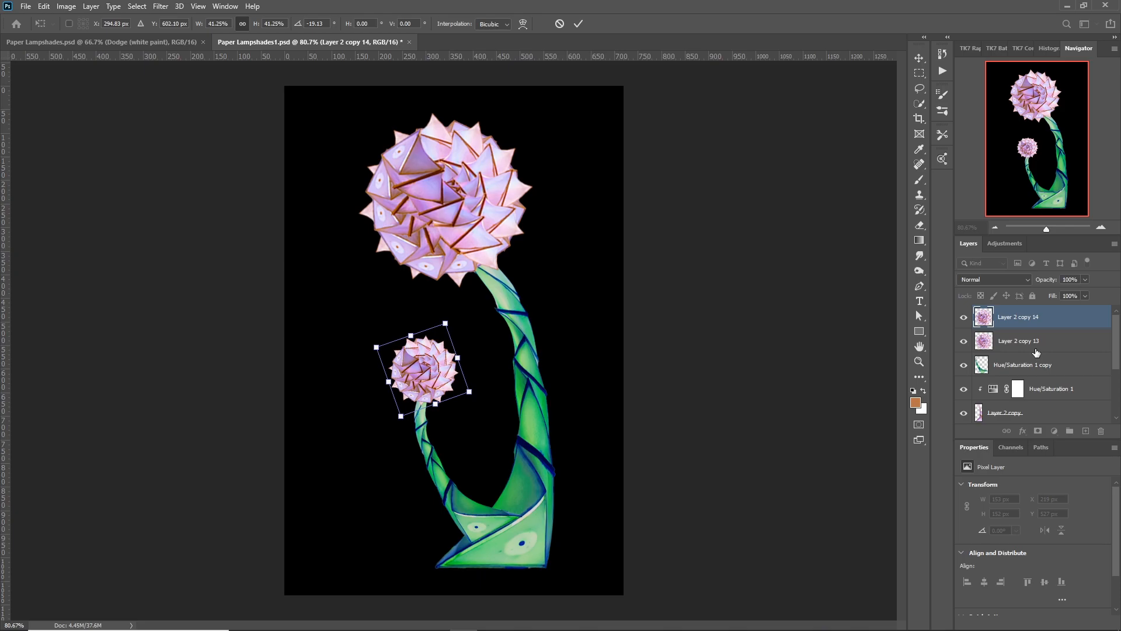
scroll(1045, 377, down, 2)
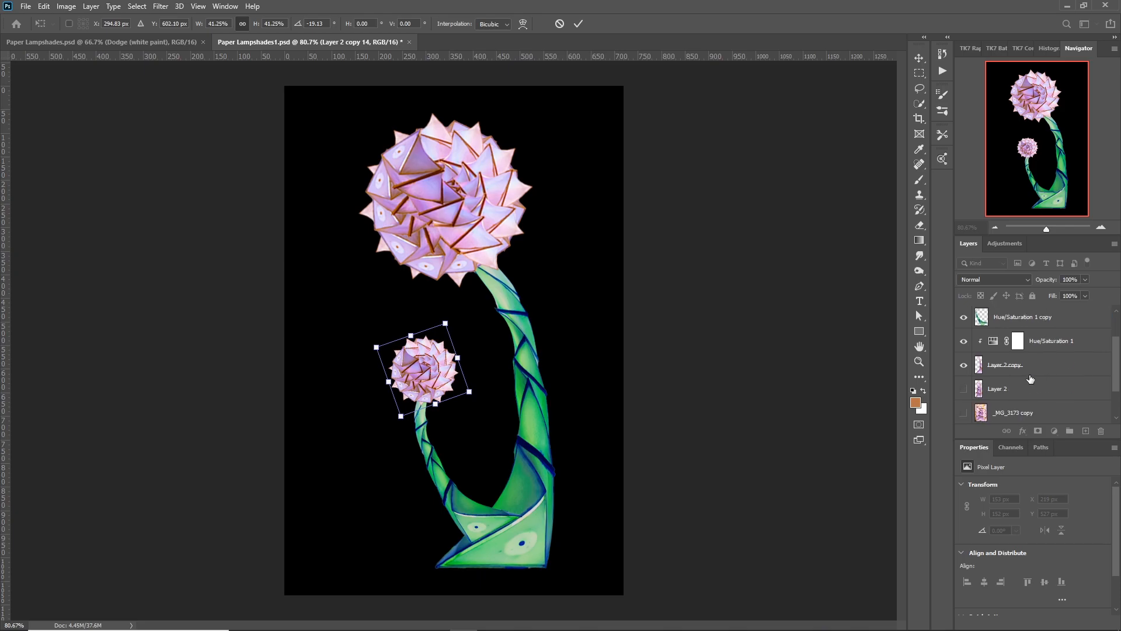
key(Return)
Create another merged green stem layer from duplicates of the main stem and its clipped Hue/Saturation adjustment.
click(1037, 366)
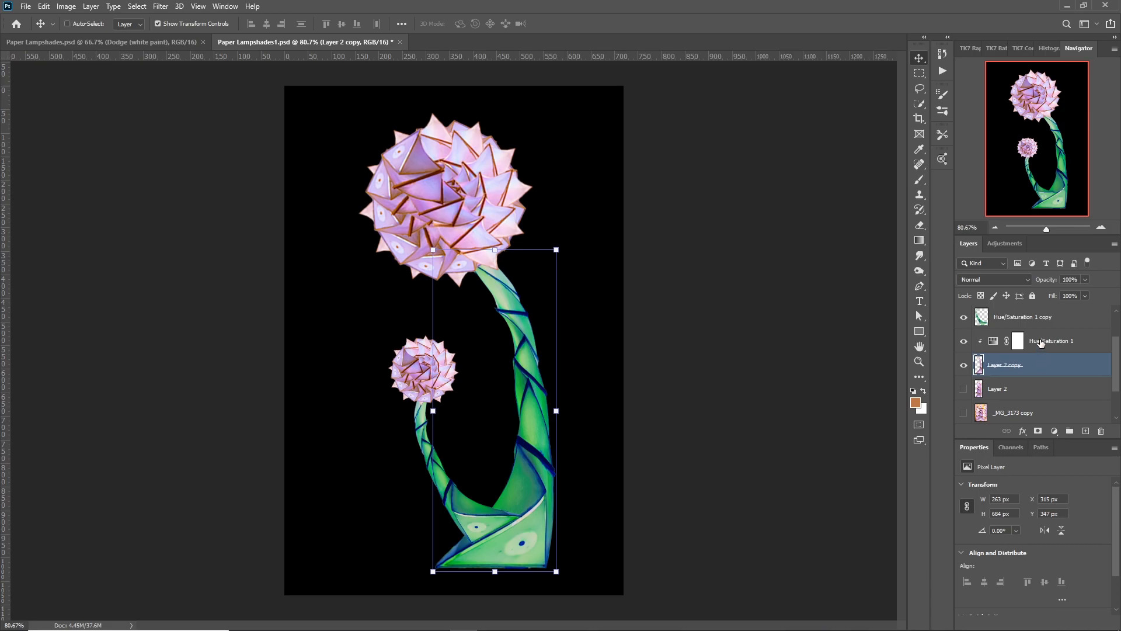
ctrl+click(1040, 343)
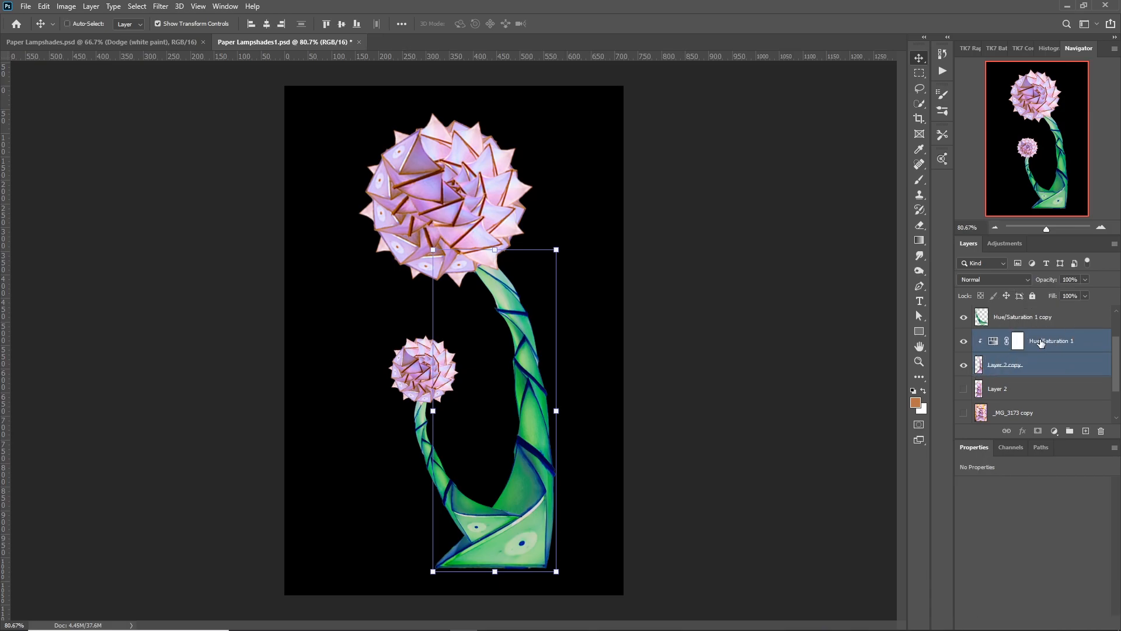
key(ctrl+j)
key(ctrl+e)
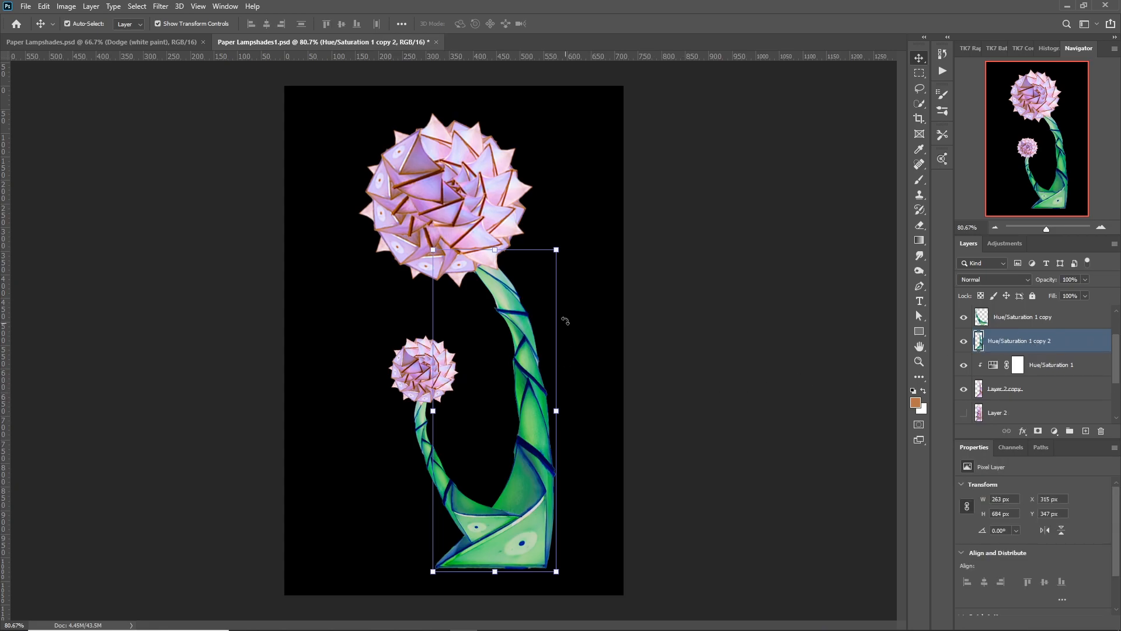
Flip the newest merged stem copy horizontally by setting its transform width to -100%.
click(556, 250)
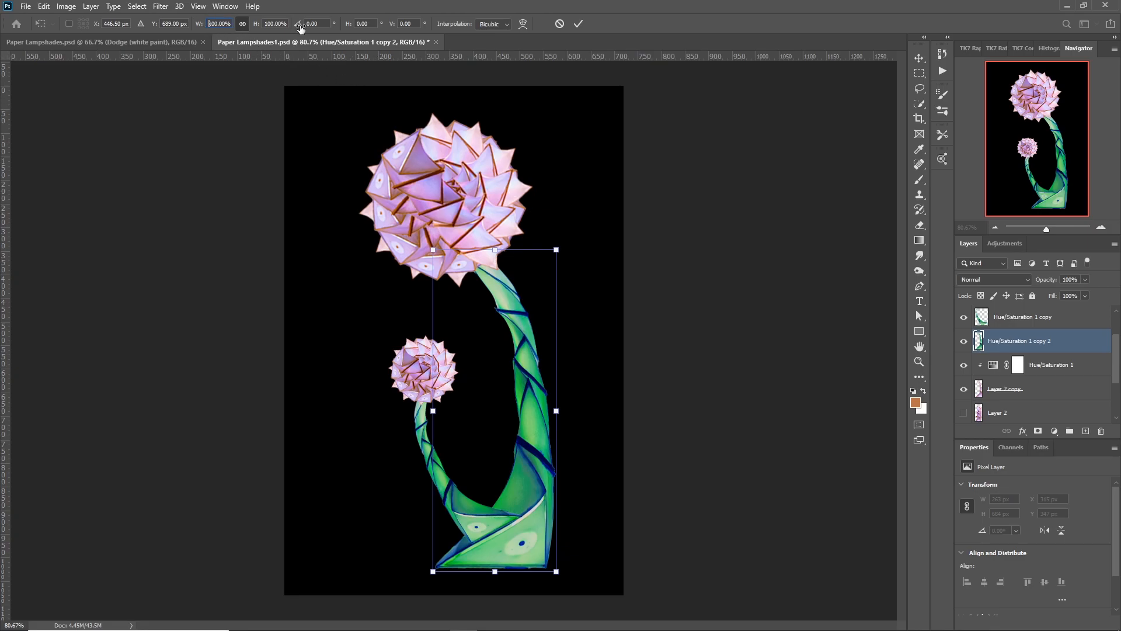
text(-100)
key(Return)
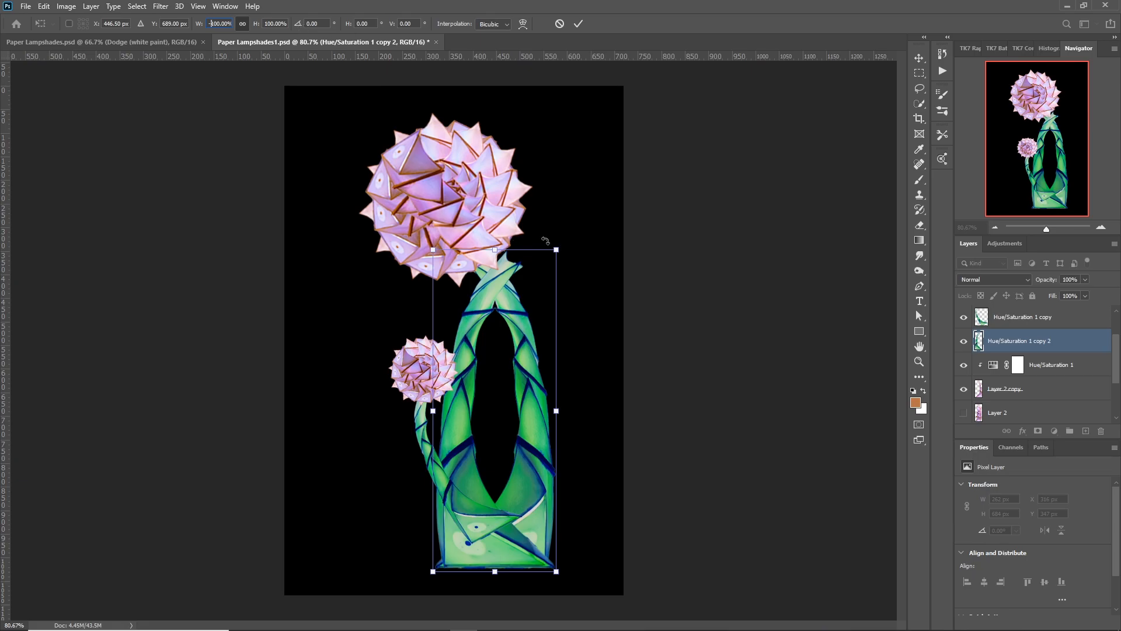
Shrink the mirrored stem copy, tilt it outward and fit its base against the main stem's fold, beyond the small flower's stem.
drag(556, 248, 463, 346)
drag(531, 550, 451, 550)
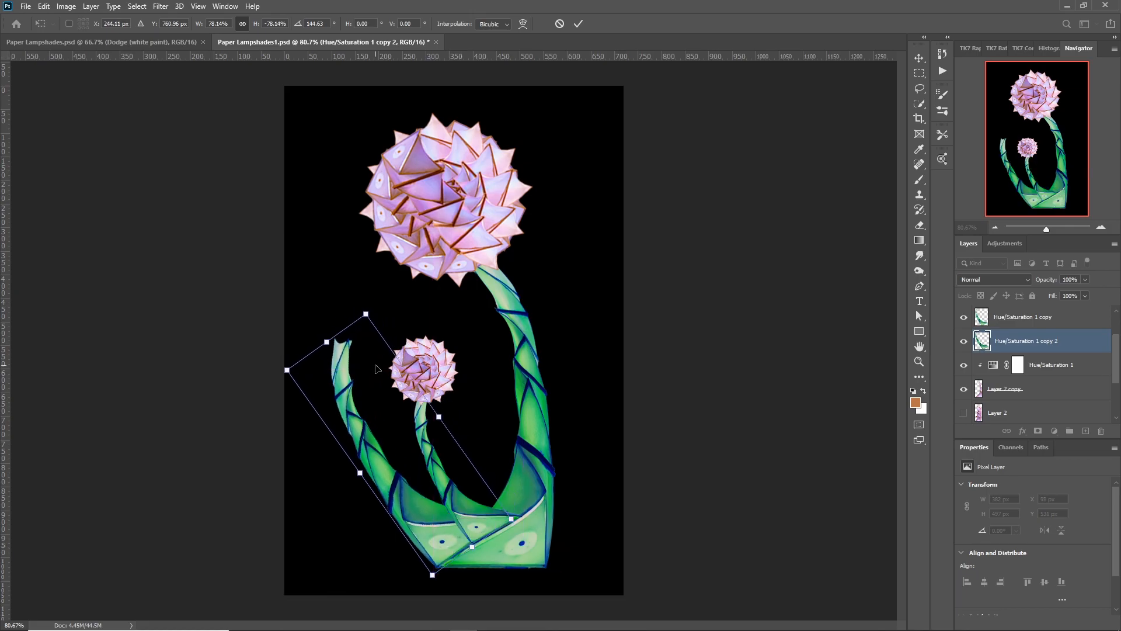
drag(439, 416, 412, 432)
drag(341, 318, 367, 312)
drag(355, 468, 406, 470)
Warp the outer stem so it bends more upright and tapers toward its tip, and apply the transform.
click(524, 24)
drag(359, 346, 364, 334)
drag(359, 402, 345, 411)
drag(377, 320, 369, 327)
drag(330, 363, 323, 369)
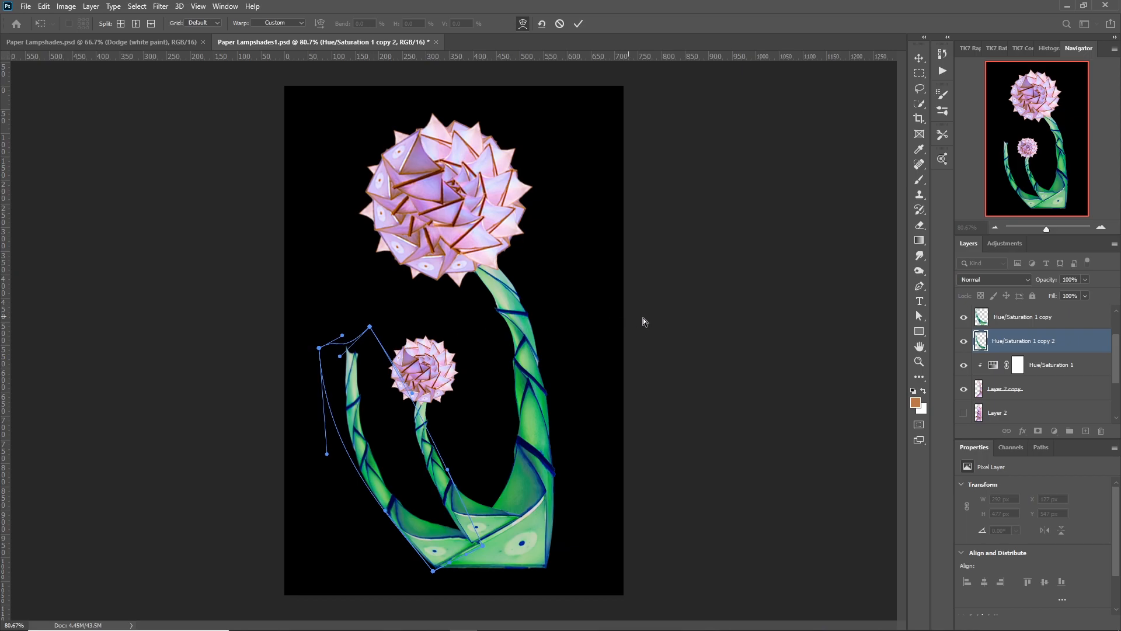
click(919, 315)
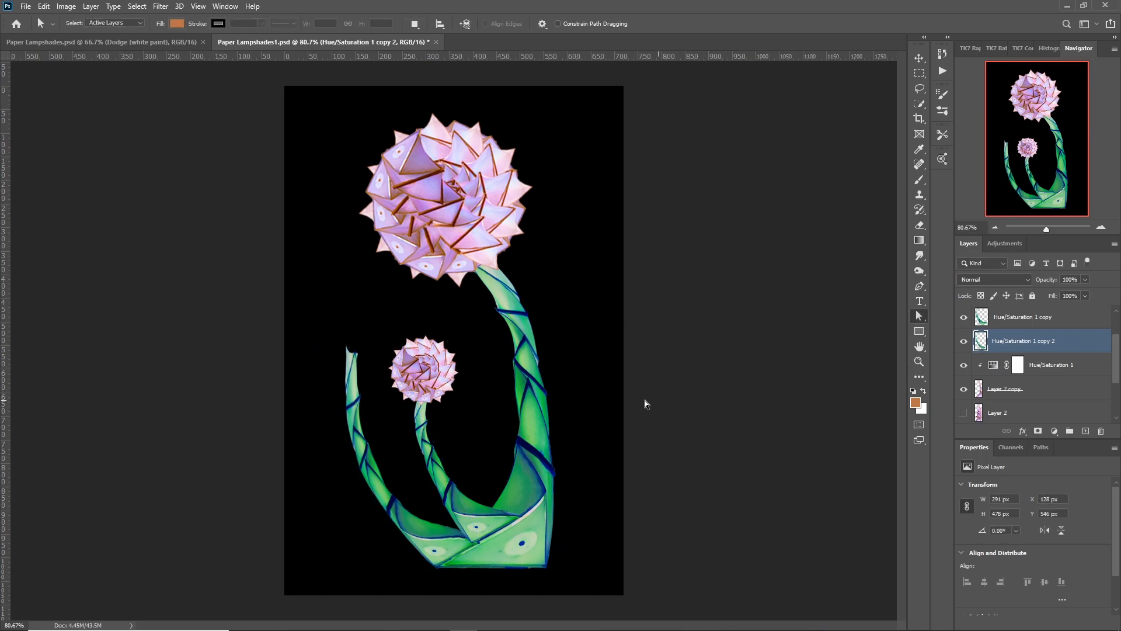
Duplicate the large rosette, scale the copy to about 63%, rotate it about -26° and place it on the outer stem's tip.
scroll(1011, 329, up, 1)
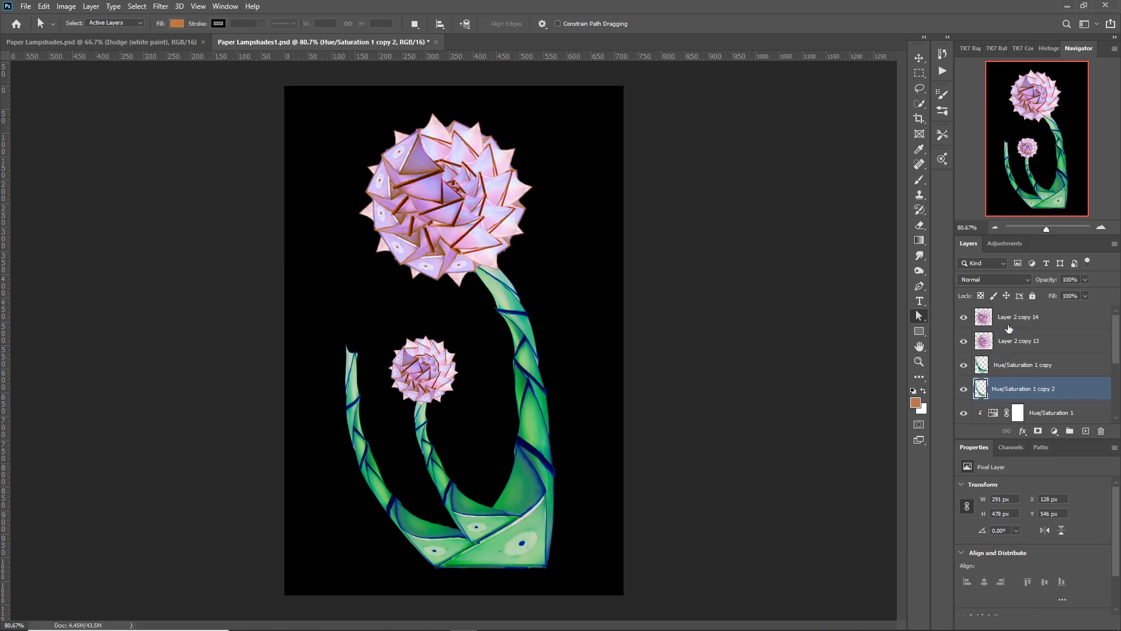
click(1006, 346)
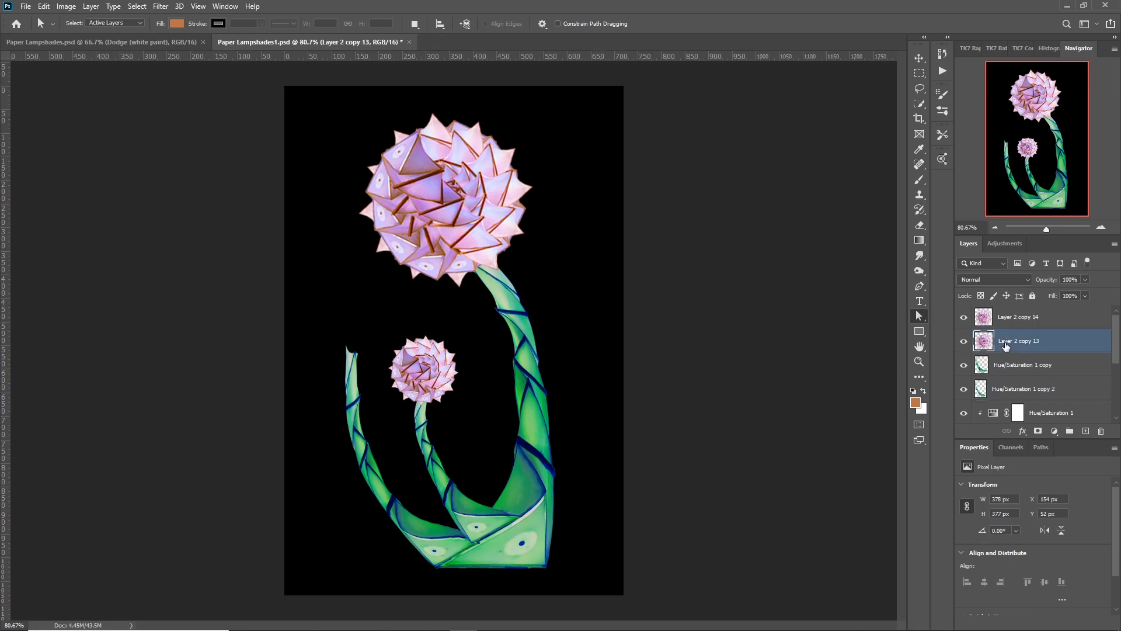
key(ctrl+j)
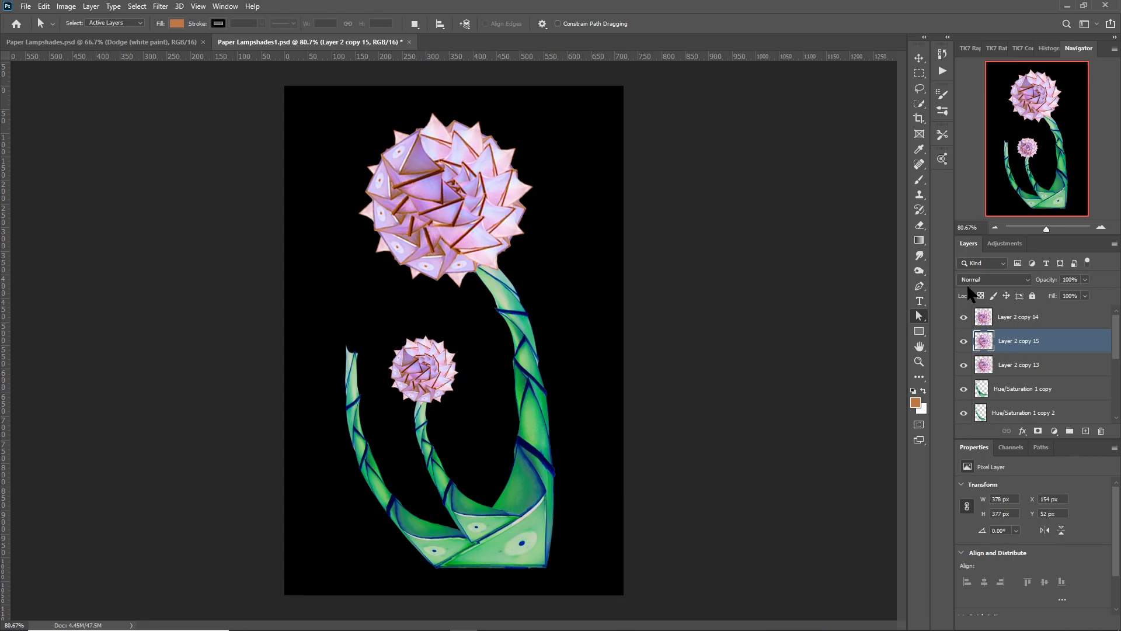
click(919, 57)
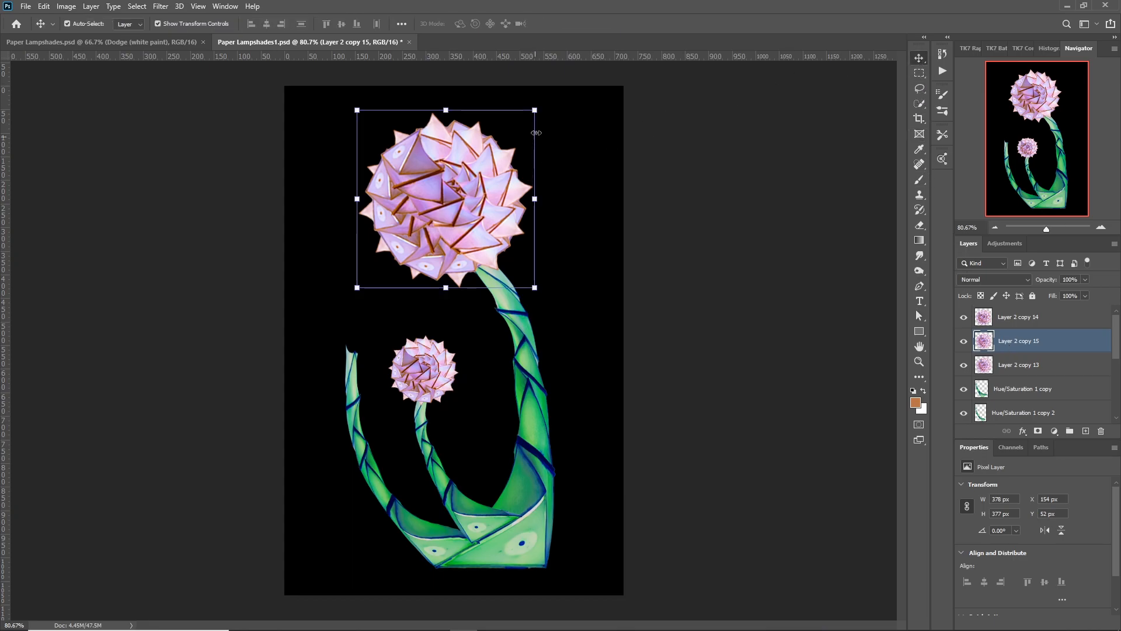
drag(534, 109, 467, 176)
drag(425, 224, 362, 316)
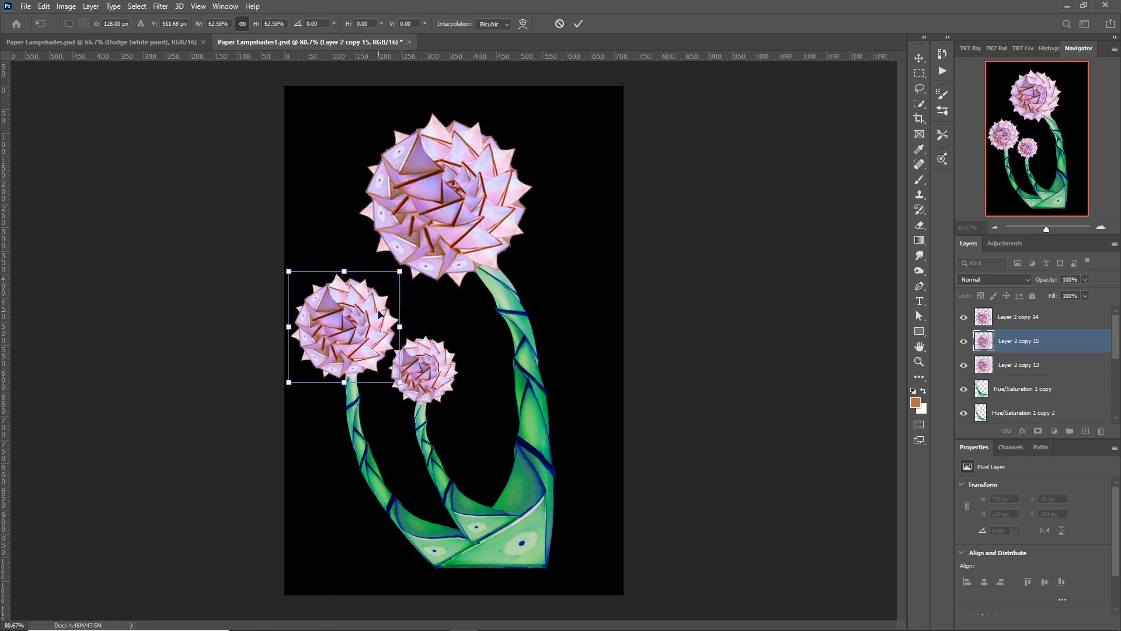
drag(411, 267, 384, 223)
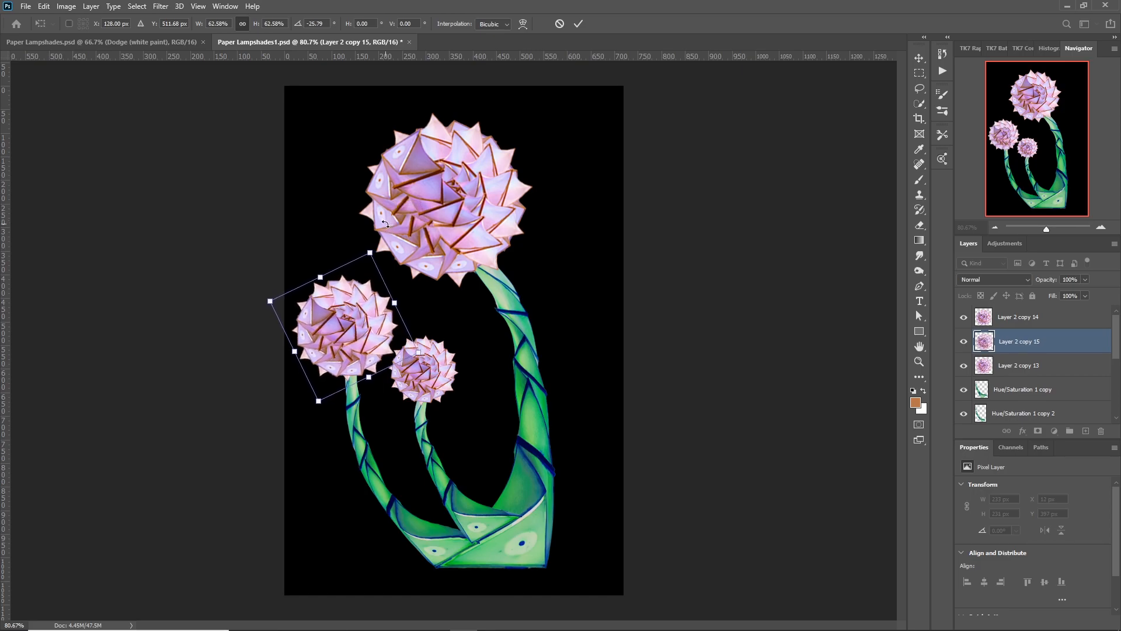
key(Return)
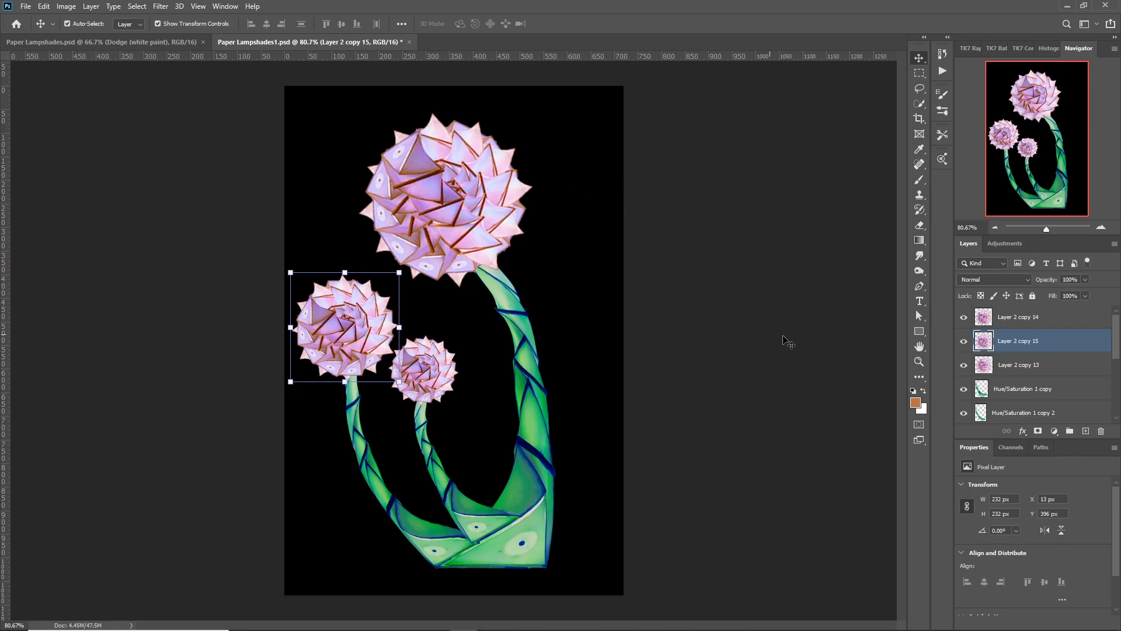
Show only the three rosettes, both stem copies and the main stem with its Hue/Saturation adjustment, leaving the black background hidden.
click(919, 316)
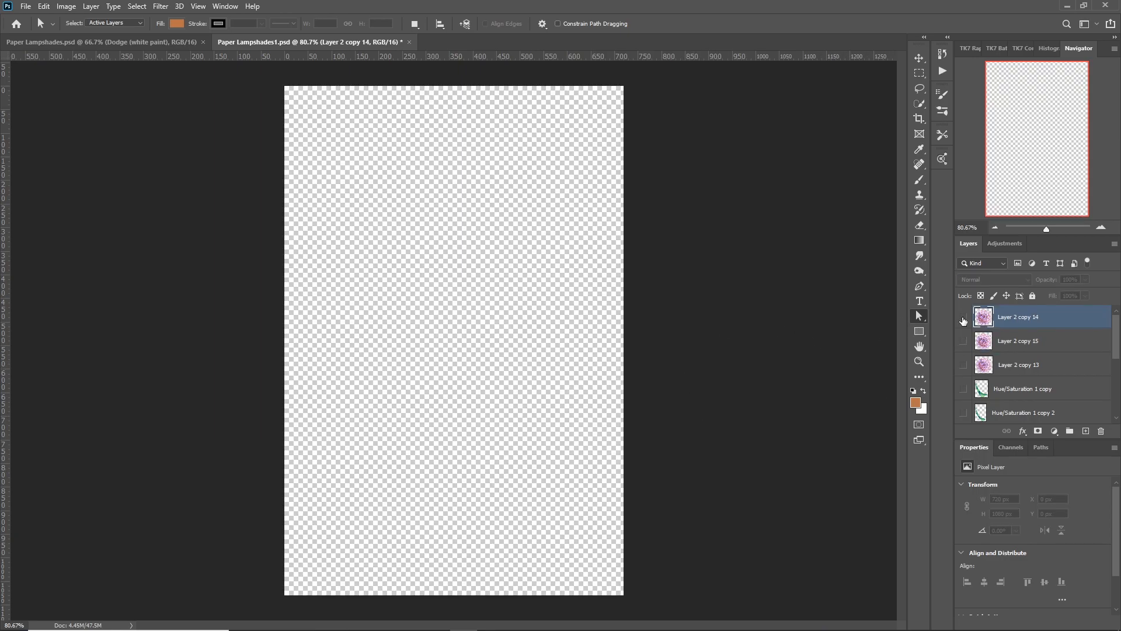
click(964, 318)
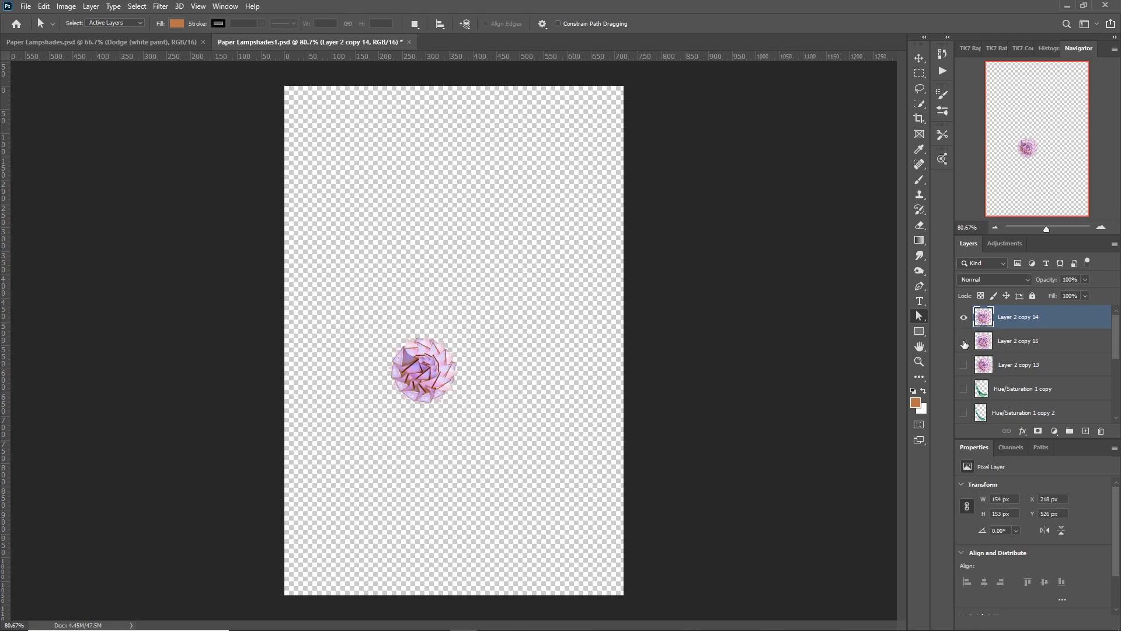
click(964, 342)
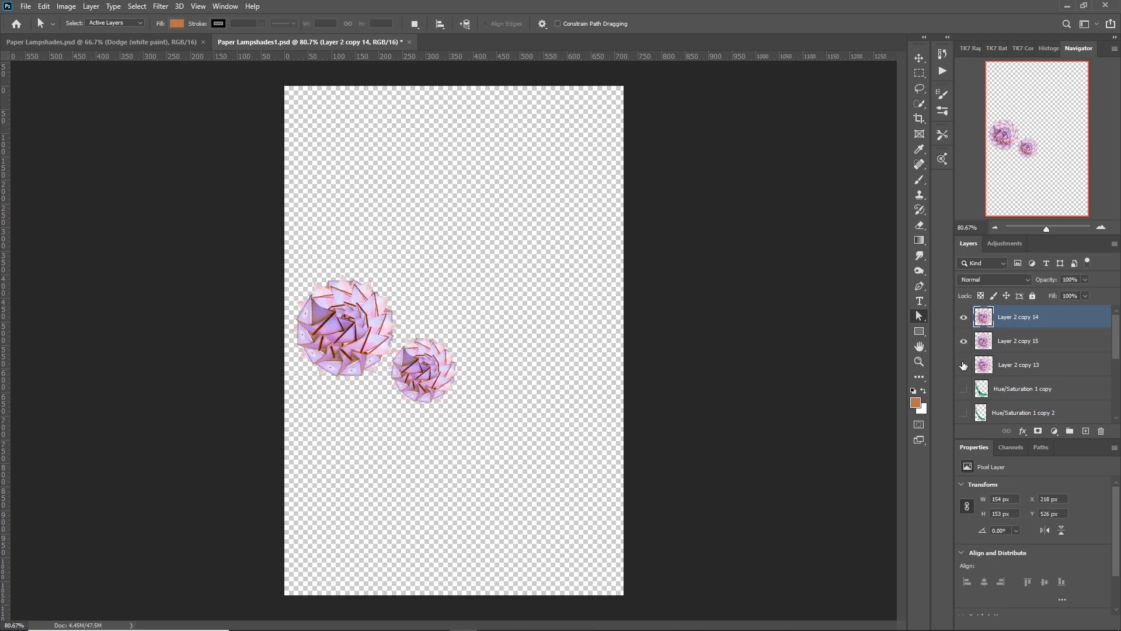
click(963, 365)
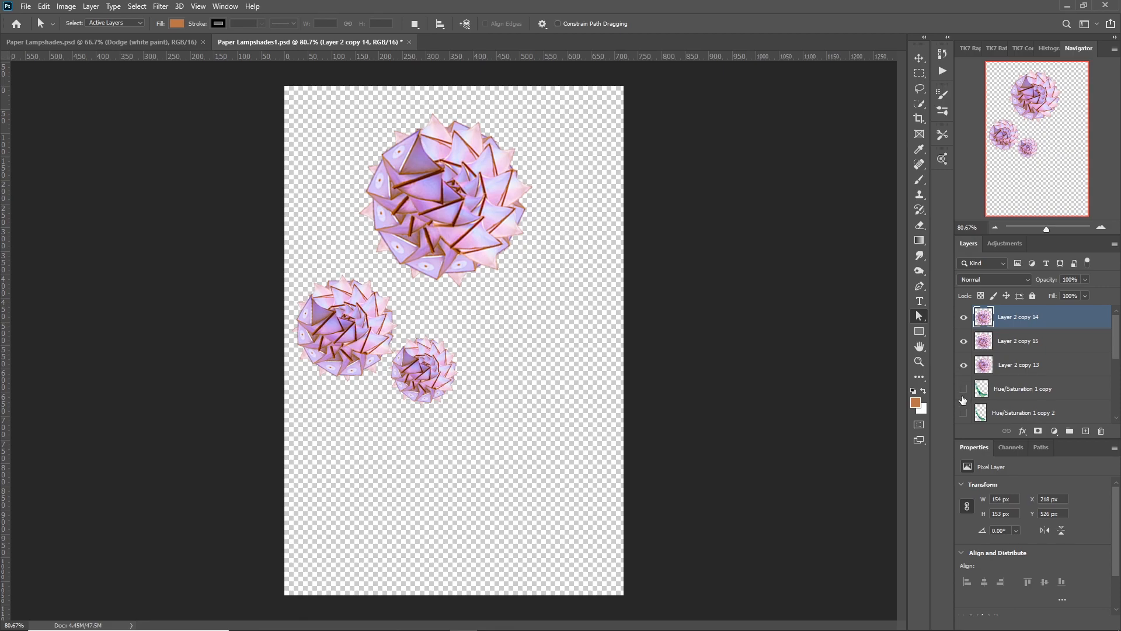
click(963, 388)
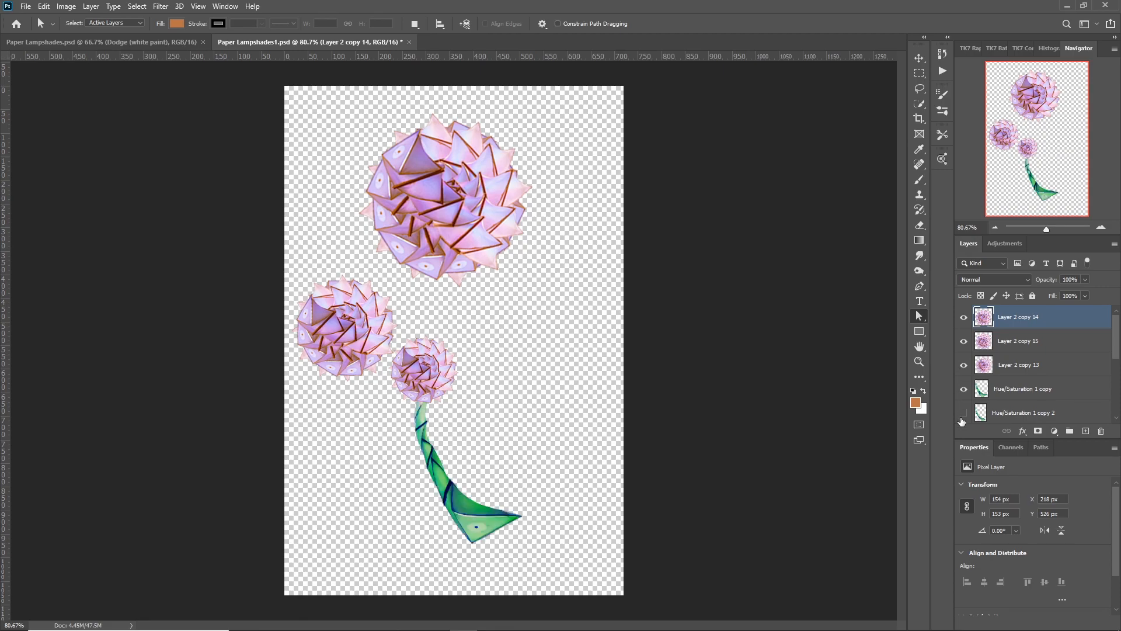
click(964, 412)
scroll(962, 413, down, 2)
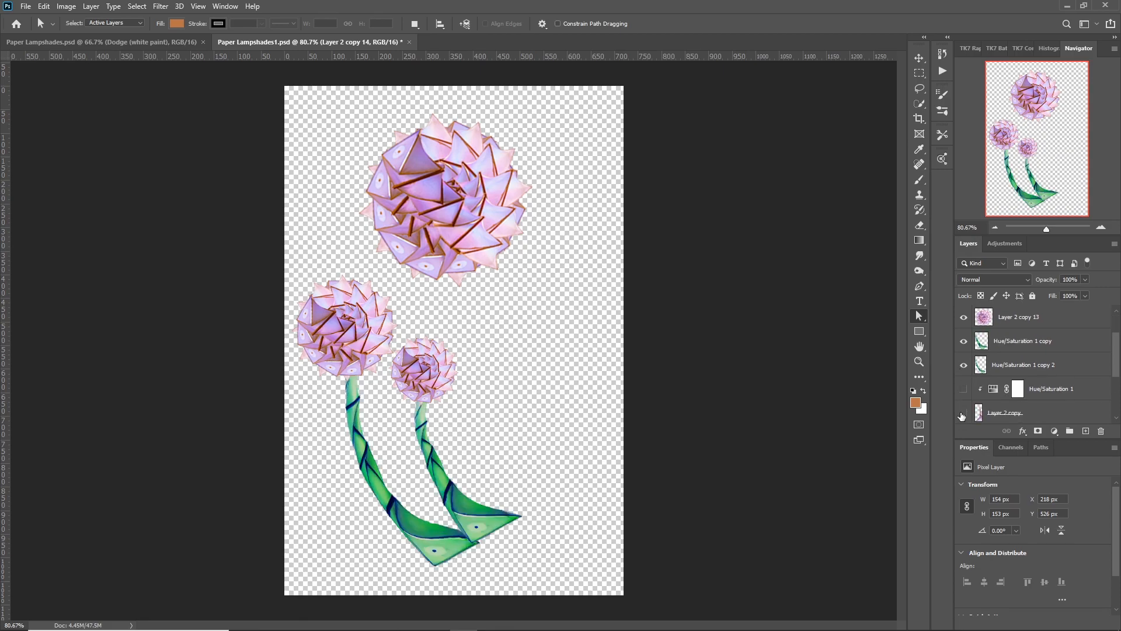
click(963, 389)
click(963, 413)
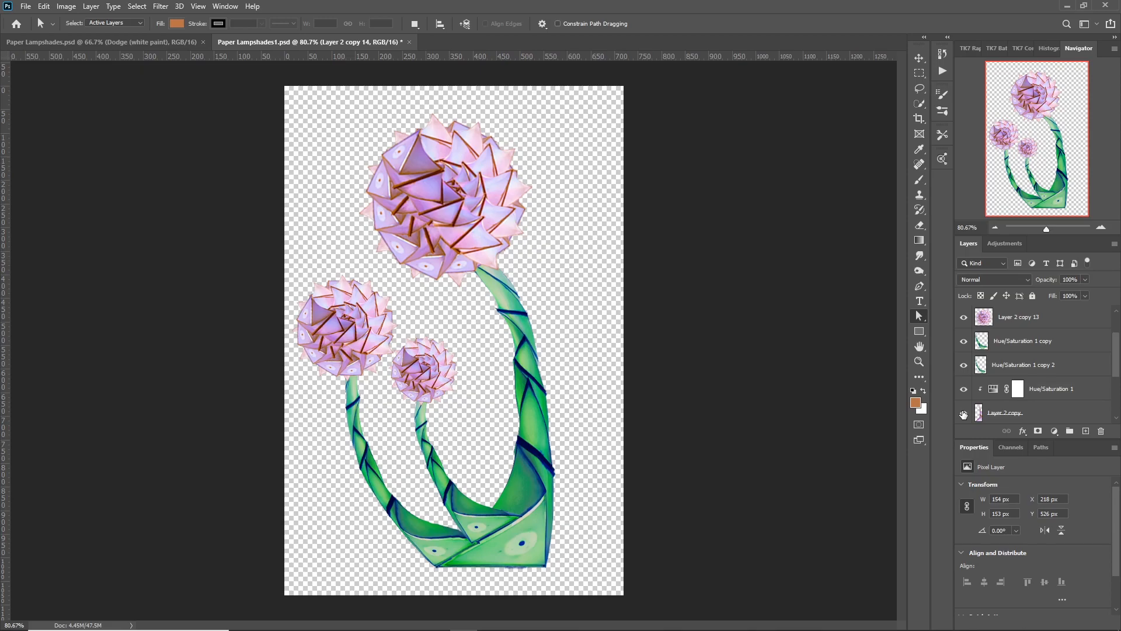
scroll(987, 413, down, 4)
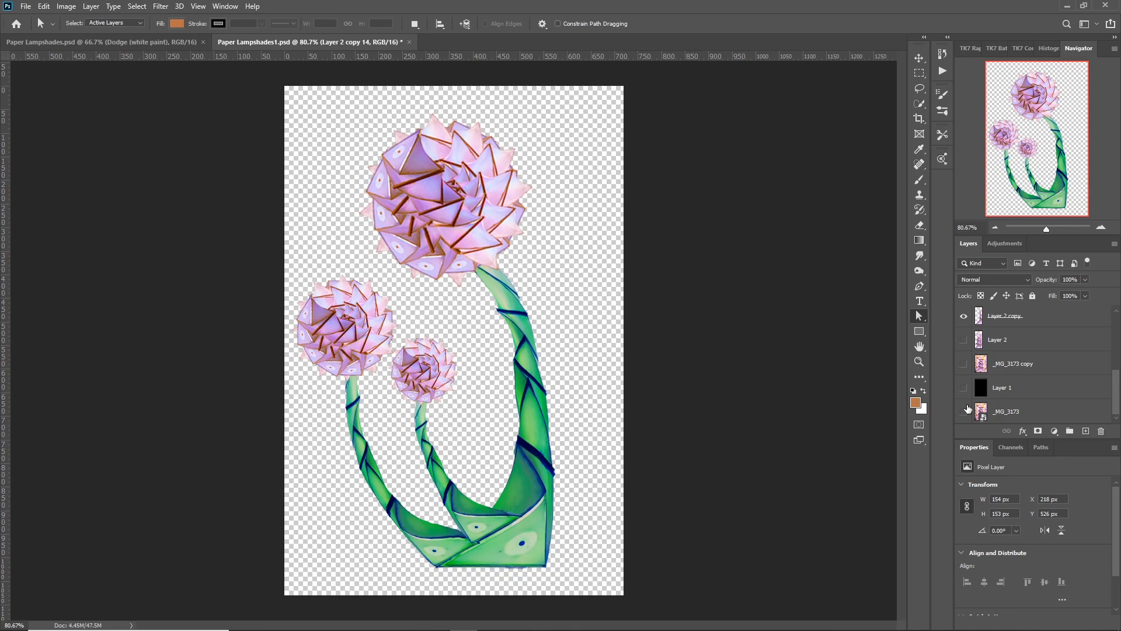
Stamp all visible flower and stem layers into a new merged layer at the top of the stack.
key(ctrl+shift+alt+e)
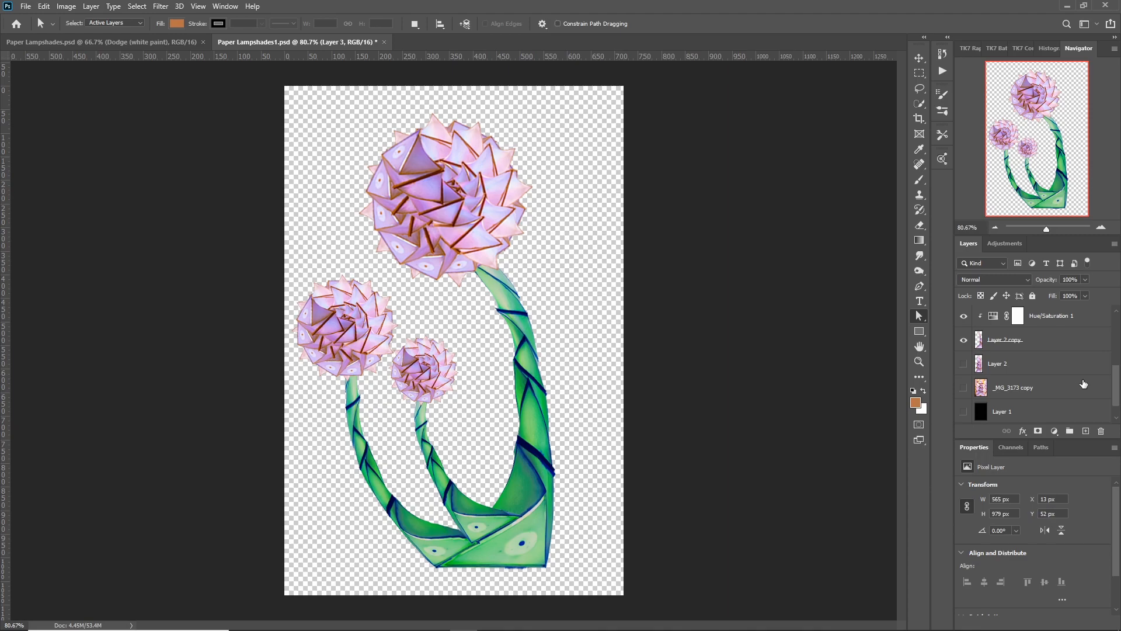
scroll(1084, 384, down, 1)
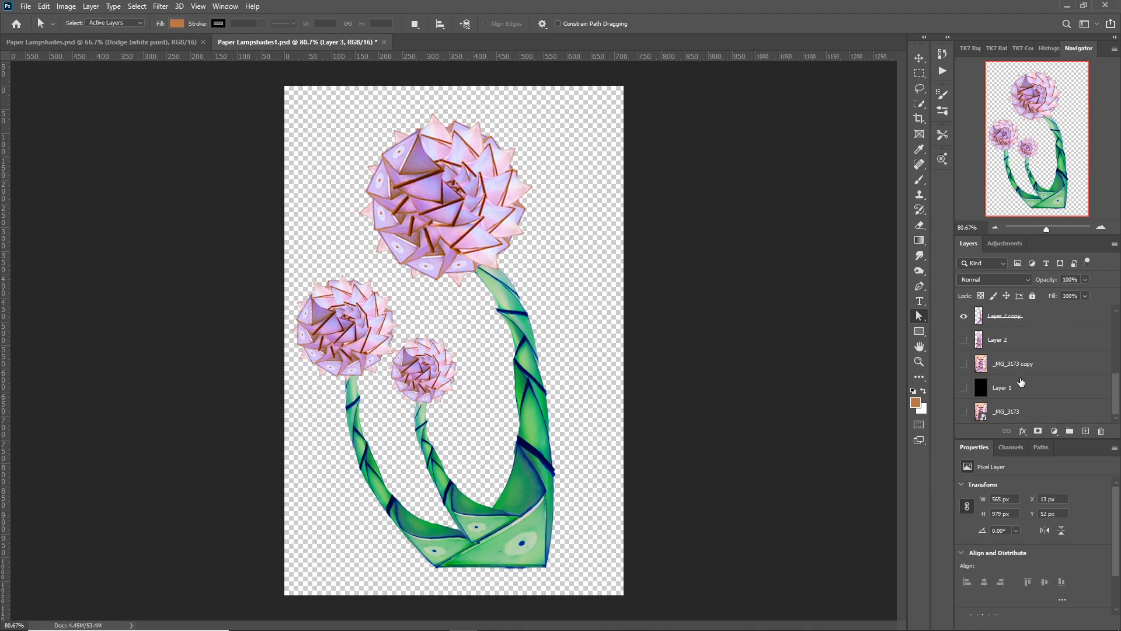
scroll(1057, 377, up, 5)
scroll(1056, 377, up, 2)
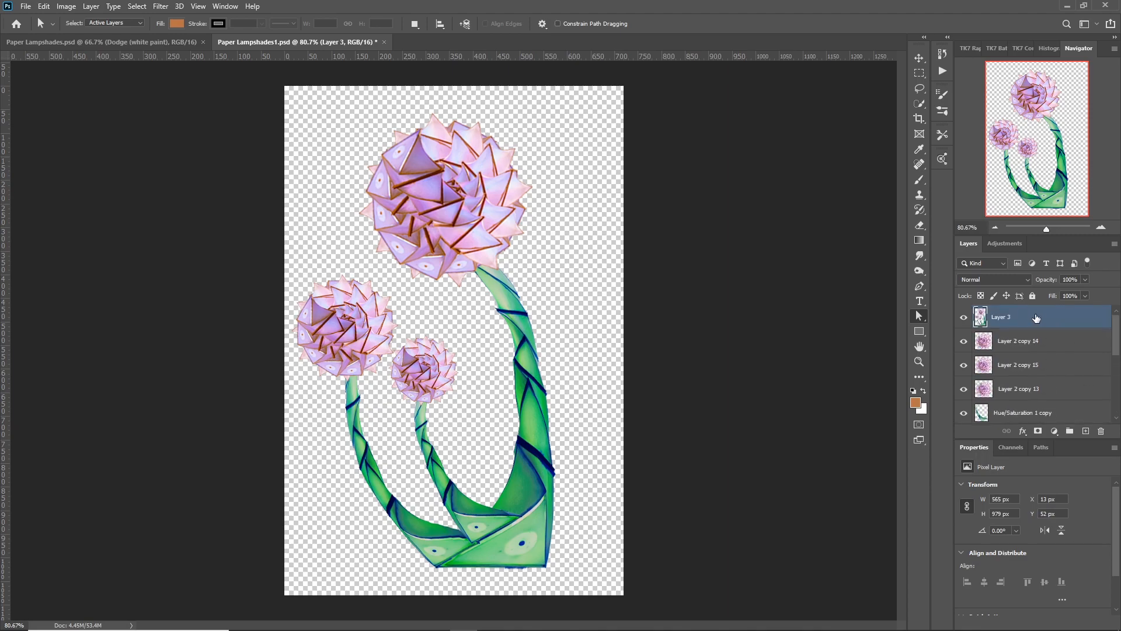
Hide all other layers and show only the merged flower layer, Layer 3, over the black Layer 1 background.
scroll(967, 373, down, 7)
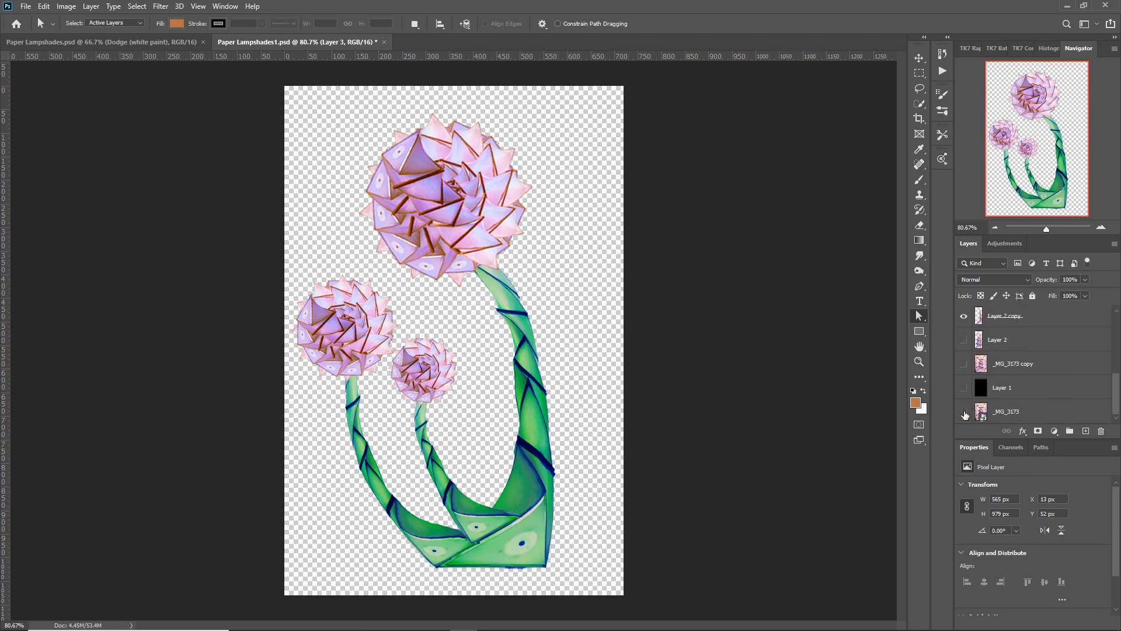
alt+click(964, 412)
click(964, 413)
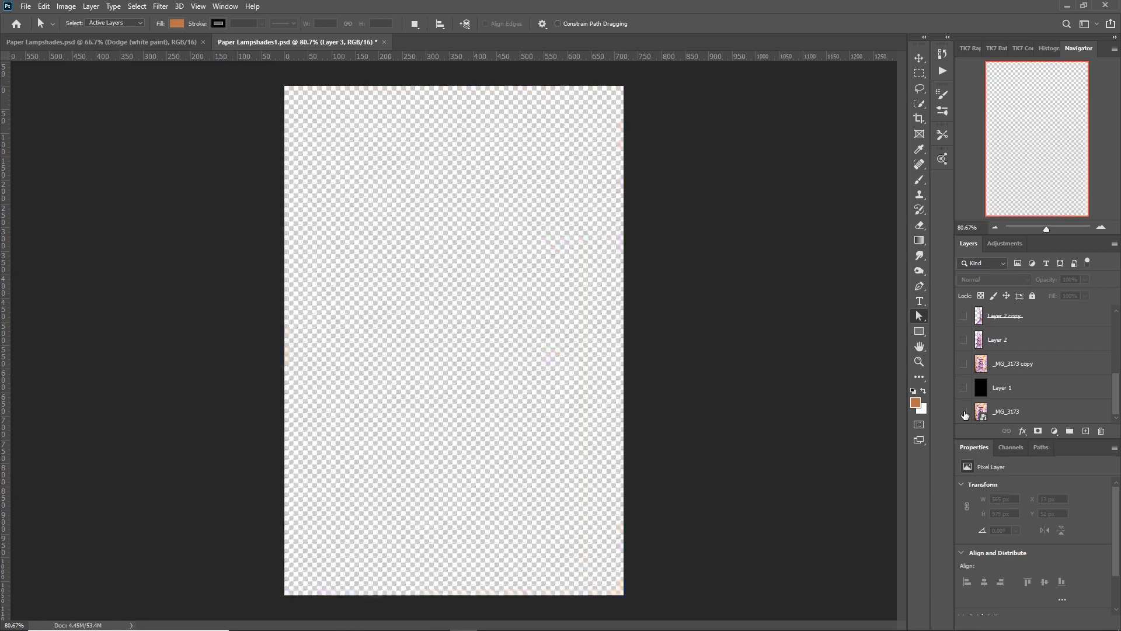
click(963, 388)
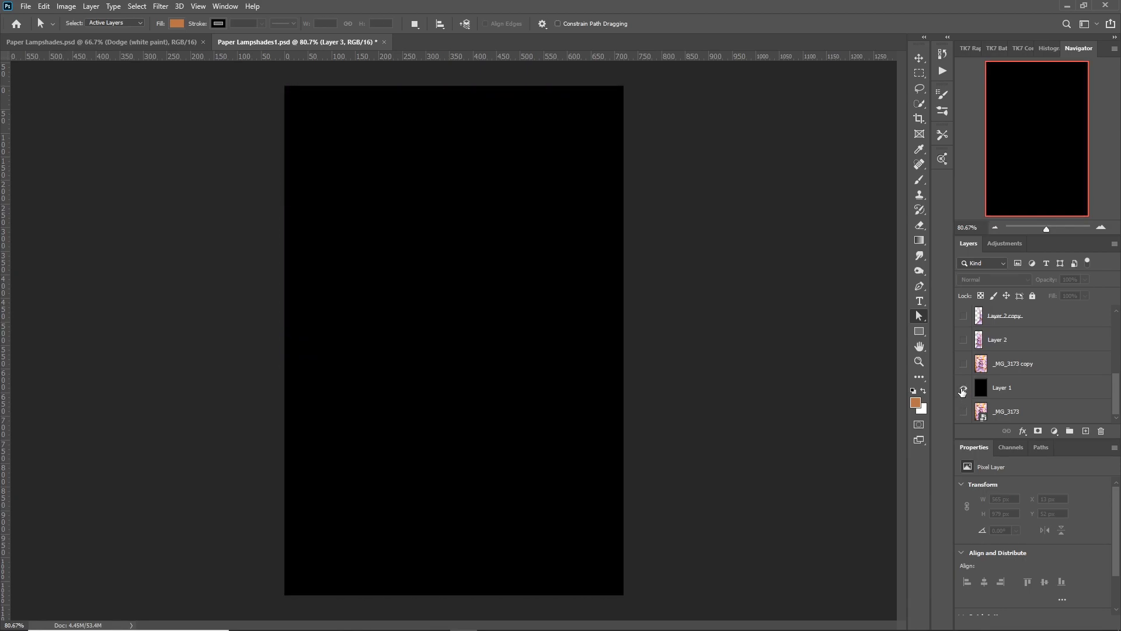
click(963, 389)
scroll(969, 338, up, 10)
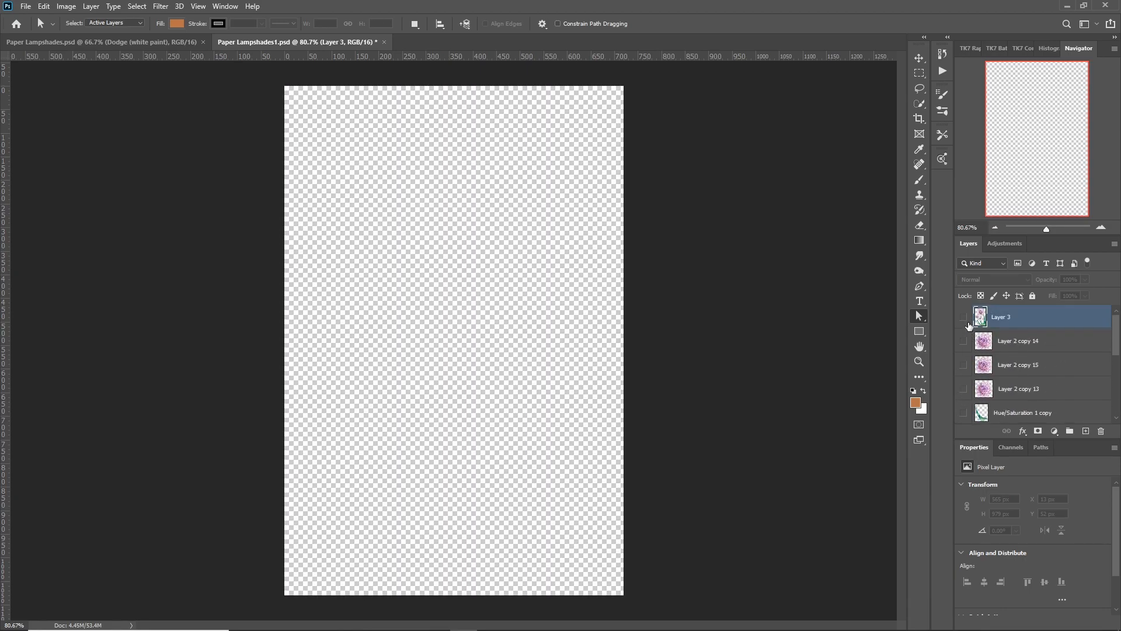
click(964, 317)
scroll(969, 363, down, 1)
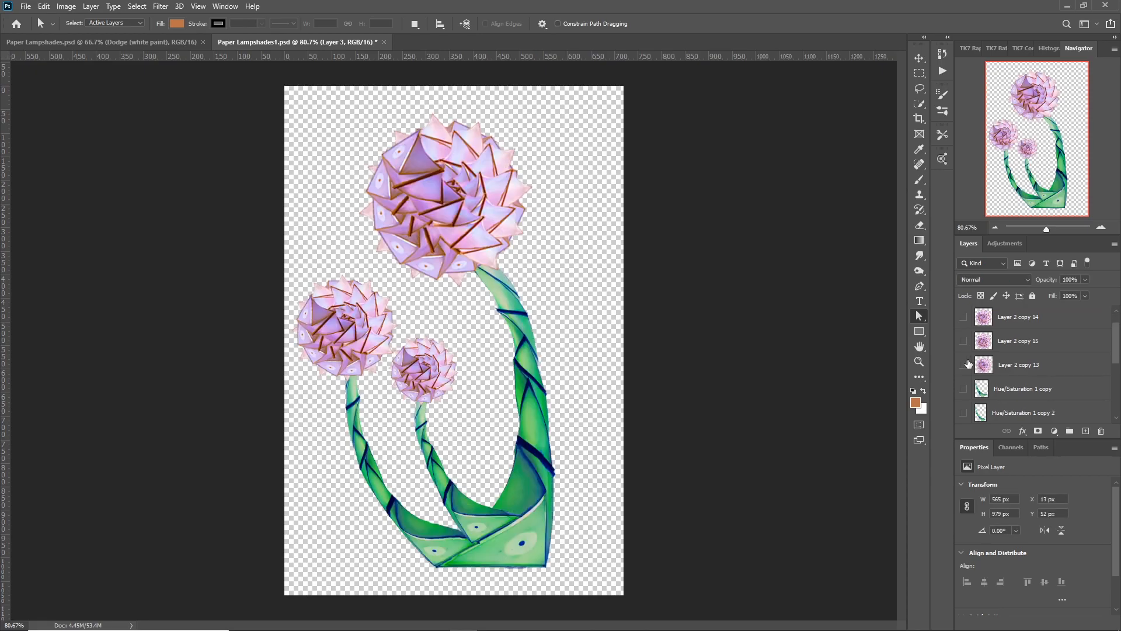
scroll(968, 364, down, 5)
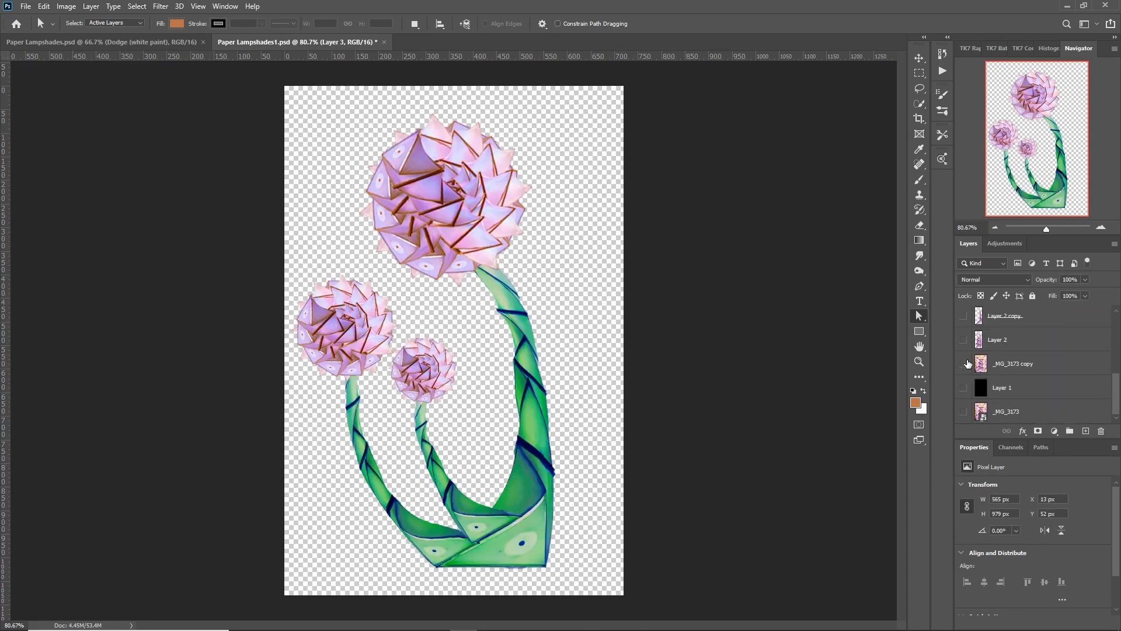
click(964, 389)
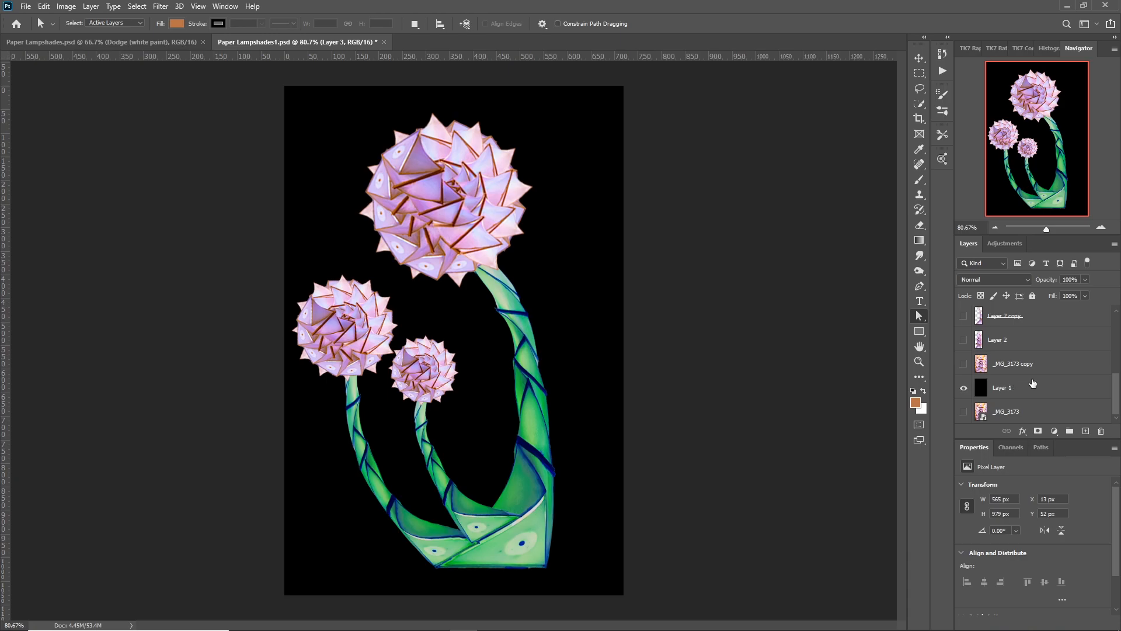
Set up the Burn tool with a soft 200 px brush for Layer 3 and reset the foreground and background colours to default.
scroll(1040, 374, up, 10)
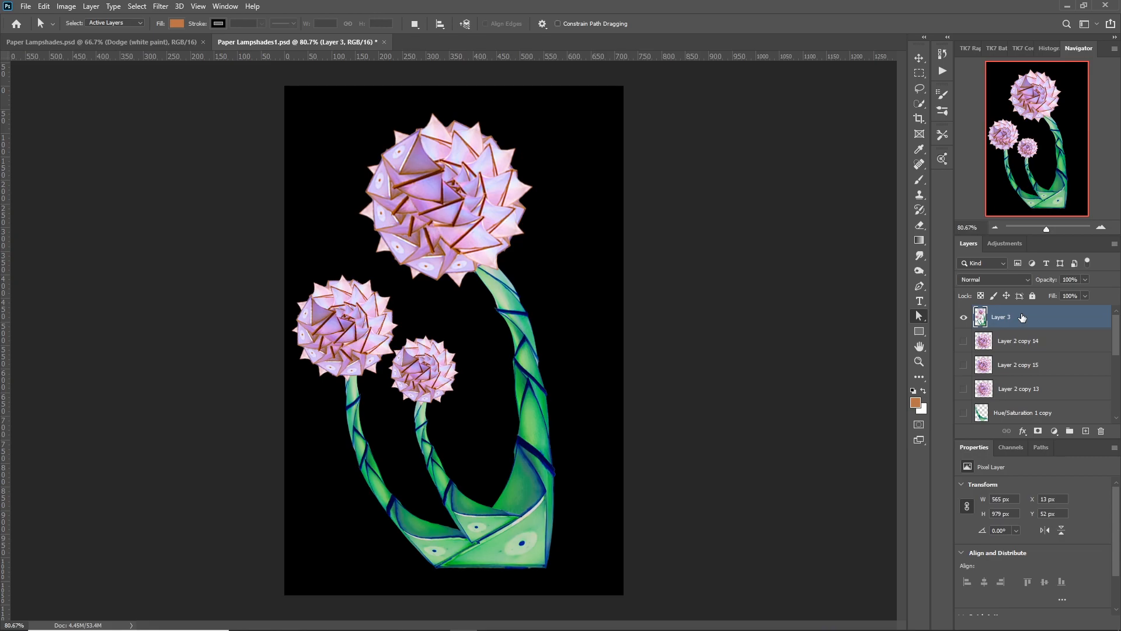
click(919, 270)
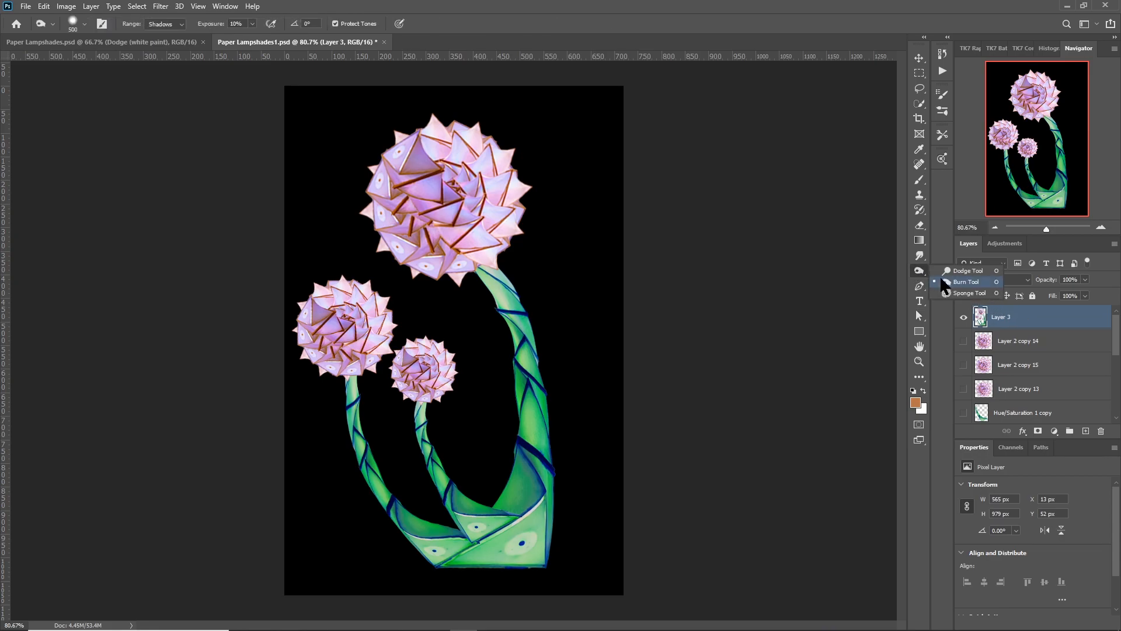
click(949, 277)
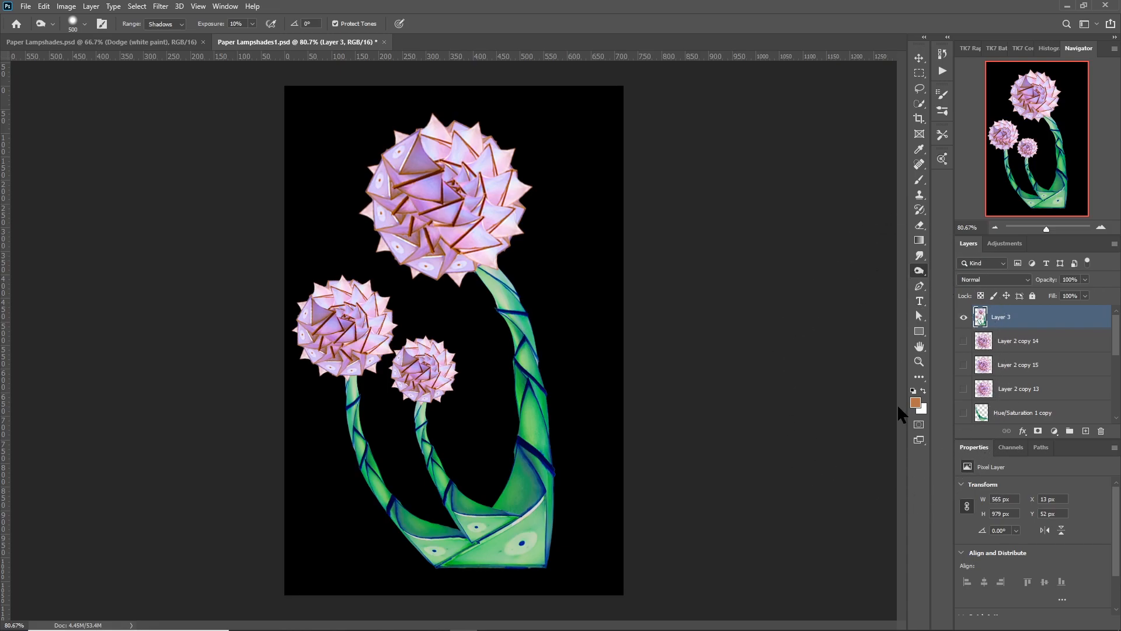
key(d)
key(bracketleft)
key(bracketleft)
key(bracketleft)
key(bracketleft)
key(bracketleft)
key(bracketleft)
key(bracketleft)
key(bracketleft)
click(86, 24)
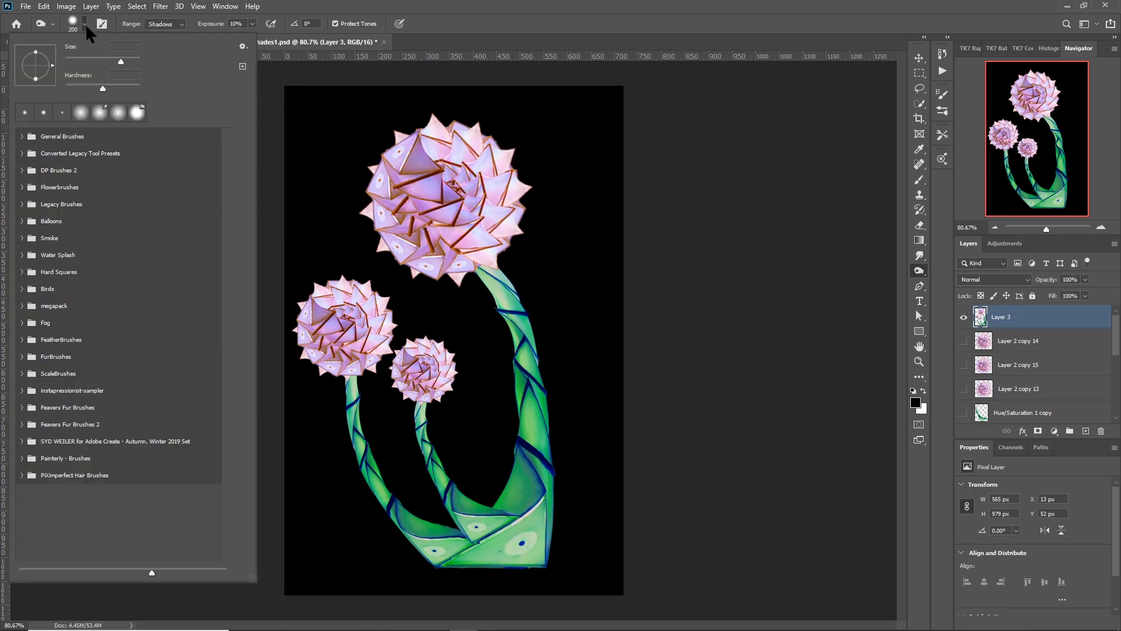
click(66, 85)
click(321, 8)
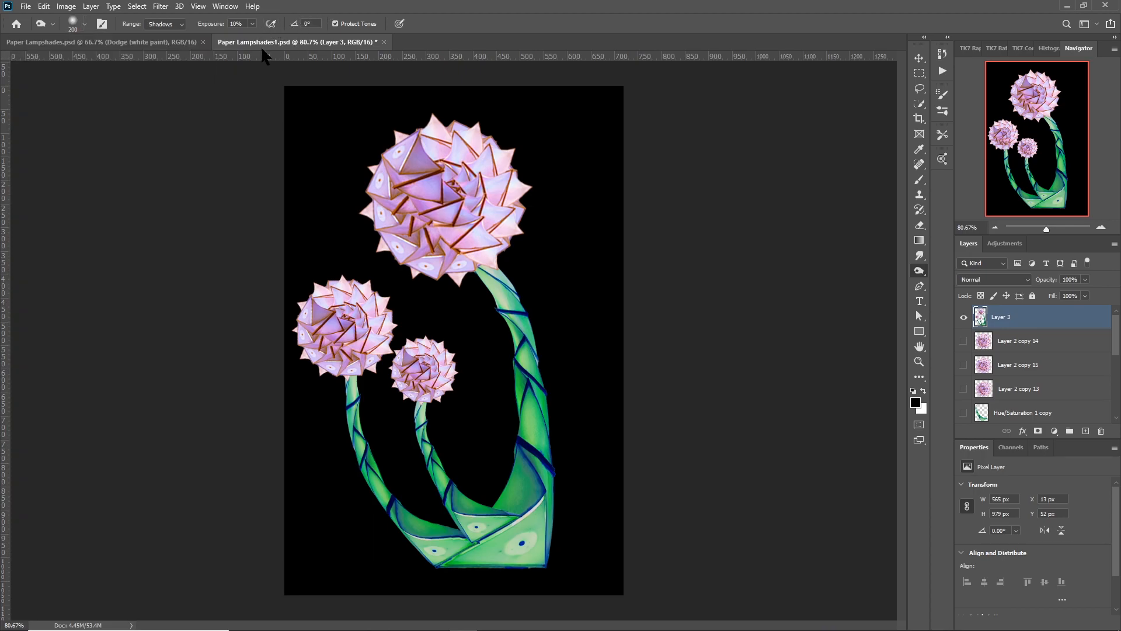
Burn the shadows along the left small stem at 30% exposure and along the main stem at 50% exposure.
key(bracketleft)
key(bracketleft)
key(bracketleft)
key(bracketleft)
key(bracketleft)
key(bracketleft)
key(bracketleft)
key(bracketleft)
key(bracketleft)
key(3)
key(bracketleft)
key(bracketleft)
mouse_move(348, 388)
mouse_down()
mouse_move(361, 471)
mouse_move(411, 529)
mouse_move(351, 388)
mouse_move(408, 526)
mouse_up()
key(5)
mouse_move(521, 370)
mouse_down()
mouse_move(491, 277)
mouse_move(502, 511)
mouse_up()
Dodge the highlights on the three rosettes and along the upper end of the main stem.
right_click(920, 273)
click(981, 269)
mouse_move(433, 153)
mouse_down()
mouse_move(477, 140)
mouse_move(466, 257)
mouse_up()
drag(356, 295, 365, 351)
drag(426, 354, 438, 384)
mouse_move(498, 273)
mouse_down()
mouse_move(545, 480)
mouse_move(536, 303)
mouse_up()
Dodge the highlights down both small stems with a 25 px brush at 40% exposure.
key(4)
key(bracketleft)
key(bracketleft)
key(bracketleft)
key(bracketleft)
key(bracketleft)
key(bracketleft)
key(bracketleft)
key(bracketleft)
key(bracketleft)
mouse_move(424, 408)
mouse_down()
mouse_move(440, 468)
mouse_move(482, 510)
mouse_move(463, 495)
mouse_up()
mouse_move(352, 378)
mouse_down()
mouse_move(355, 403)
mouse_move(448, 530)
mouse_move(468, 538)
mouse_up()
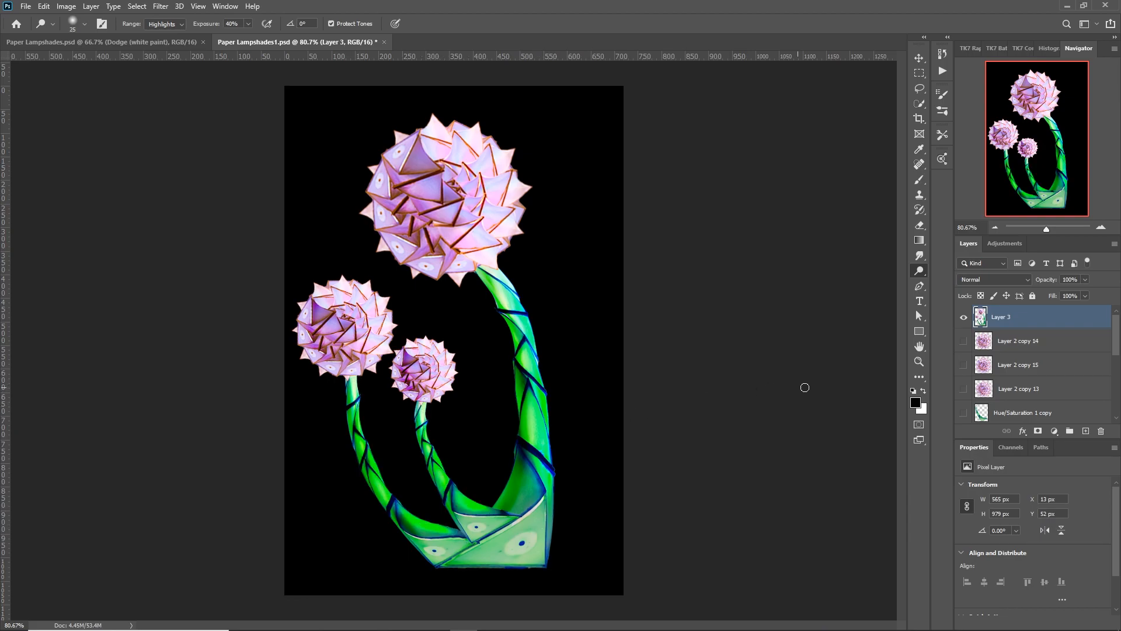
Burn the shadows across the folded base of the stems with a 60 px brush at 100% exposure.
right_click(919, 275)
click(967, 282)
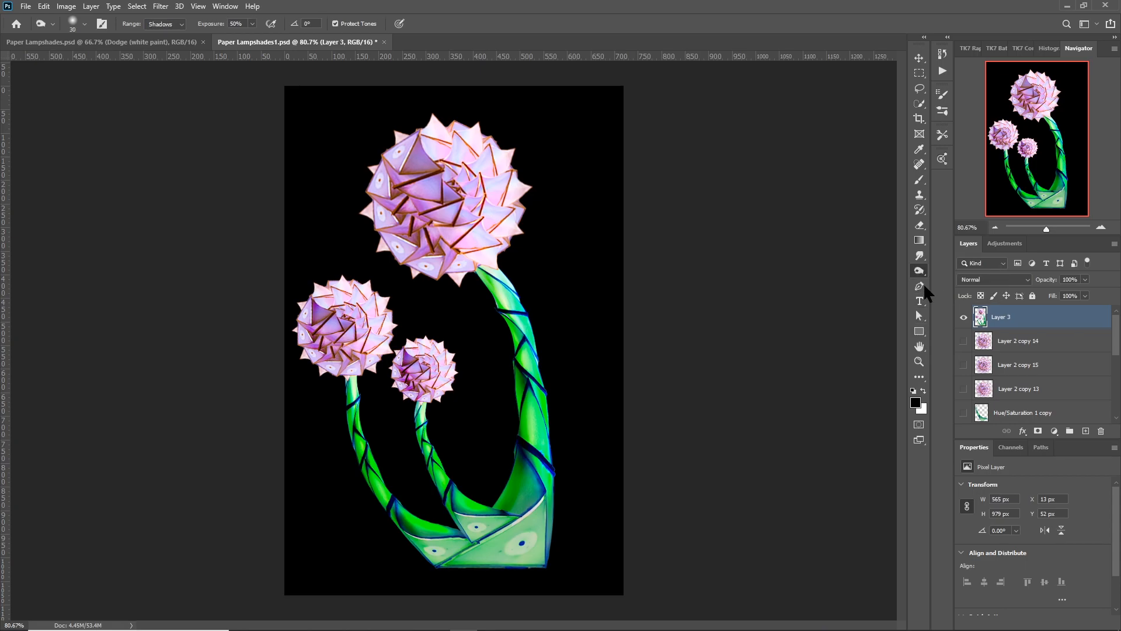
key(bracketright)
key(bracketright)
key(bracketright)
mouse_move(537, 517)
mouse_down()
mouse_move(532, 560)
mouse_move(504, 546)
mouse_move(468, 566)
mouse_move(522, 541)
mouse_move(534, 521)
mouse_move(529, 563)
mouse_move(471, 549)
mouse_up()
mouse_move(475, 530)
mouse_down()
mouse_move(488, 529)
mouse_move(468, 522)
mouse_move(466, 546)
mouse_move(435, 552)
mouse_move(458, 554)
mouse_move(435, 546)
mouse_move(471, 536)
mouse_up()
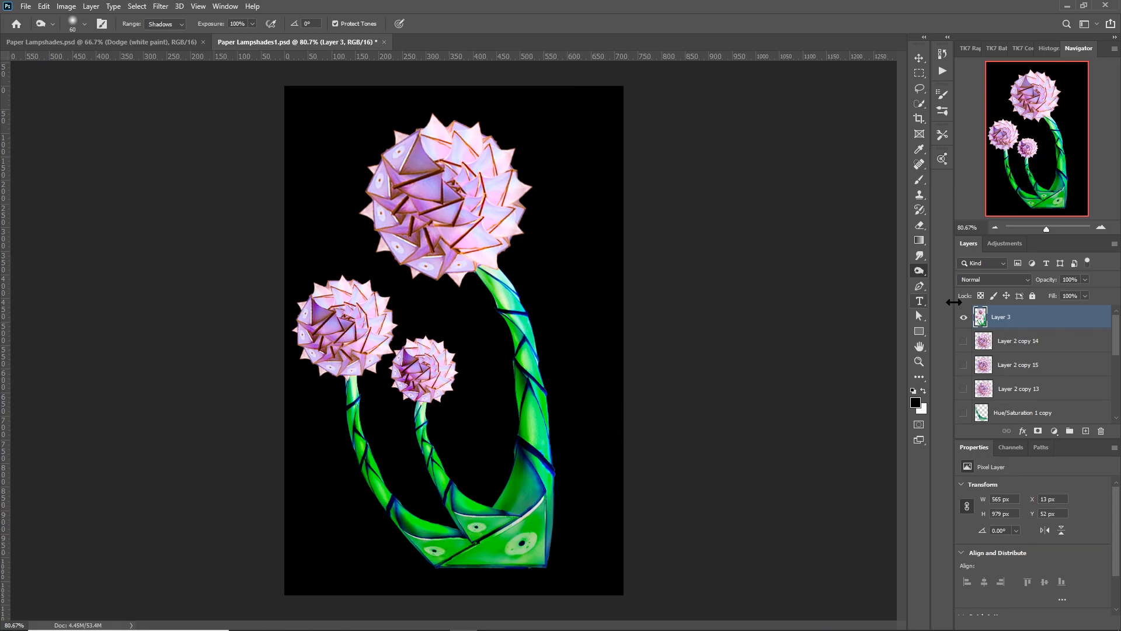
Add an empty layer directly beneath Layer 3 and set the foreground colour to orange a87108.
click(1045, 340)
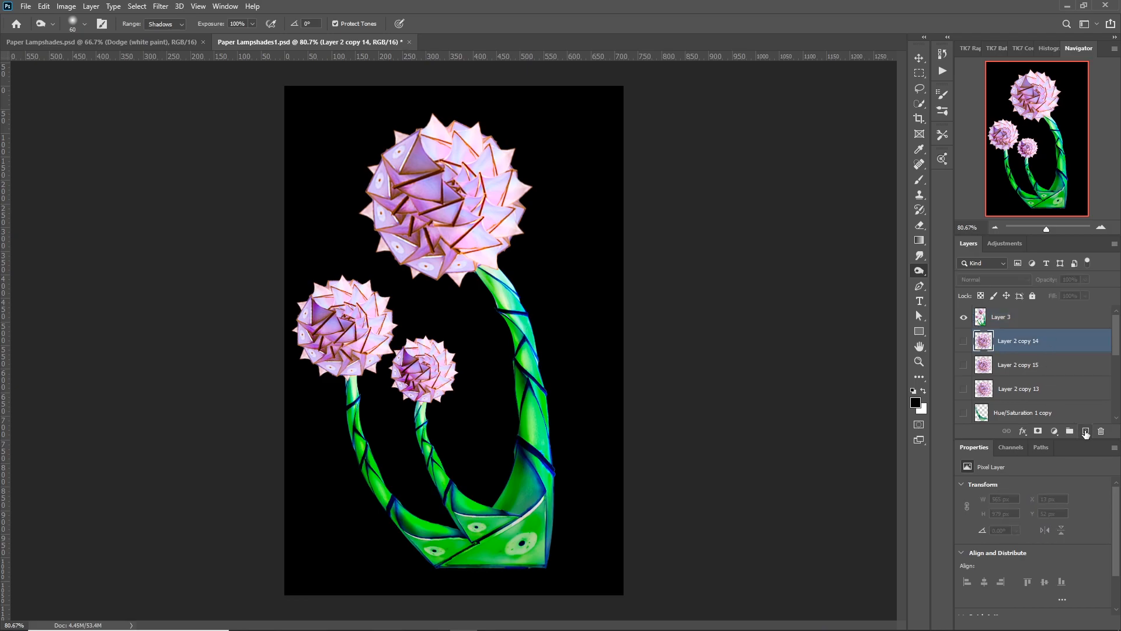
click(1085, 432)
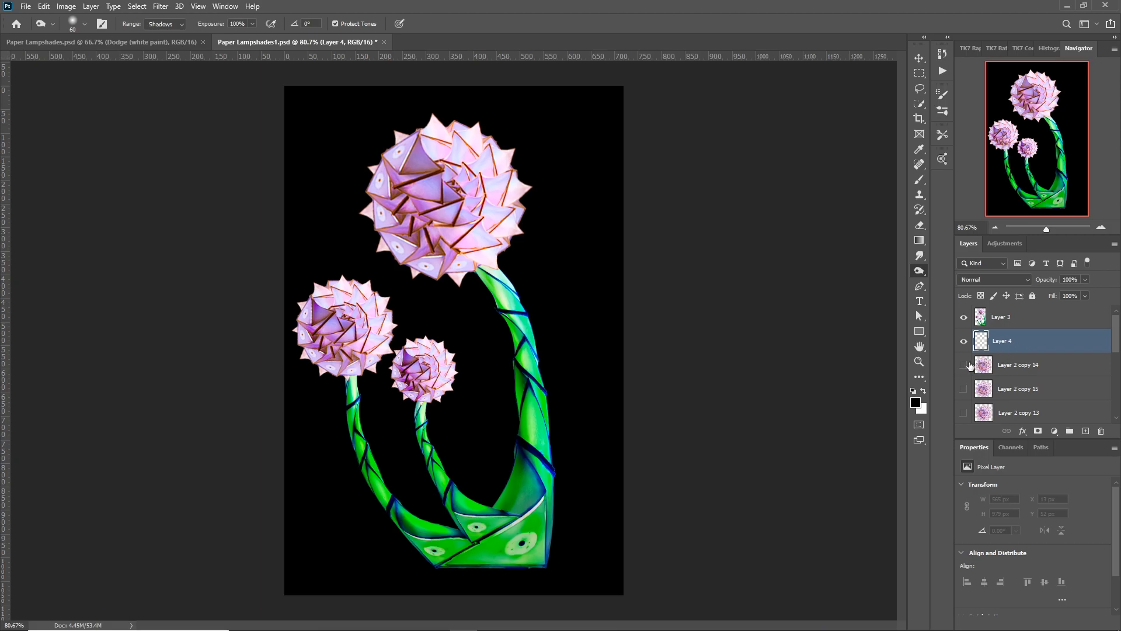
click(916, 401)
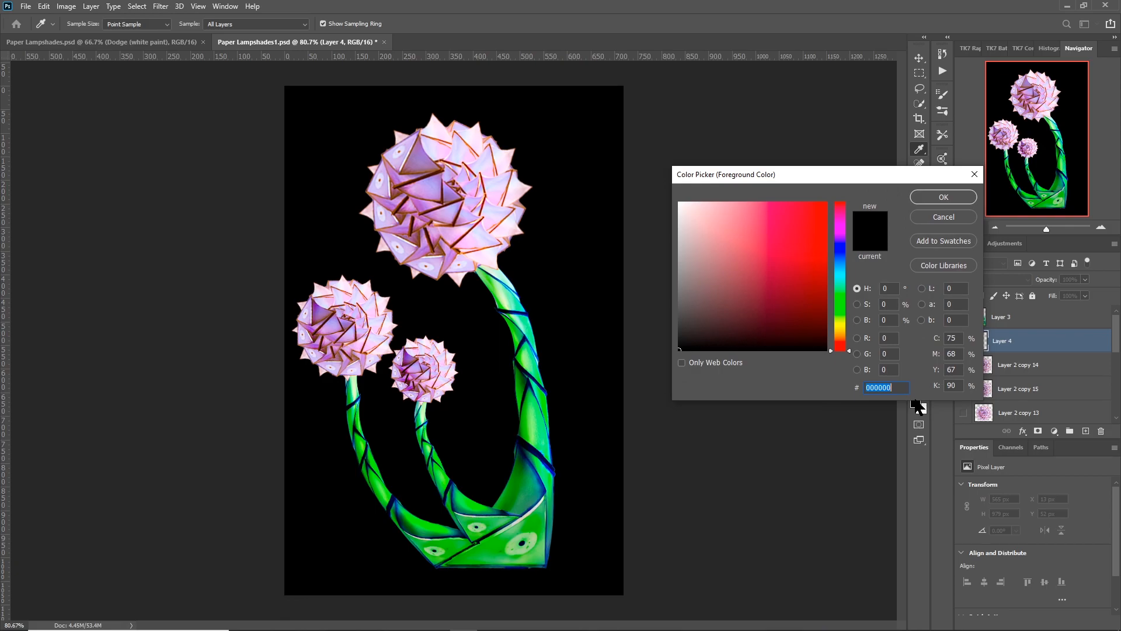
click(839, 333)
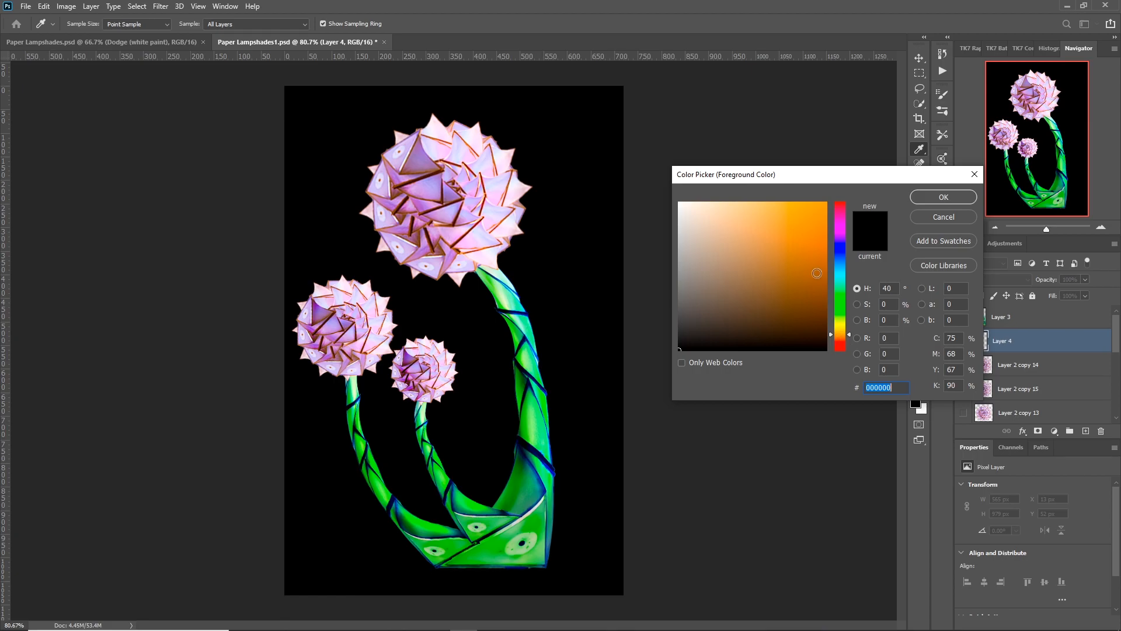
click(820, 252)
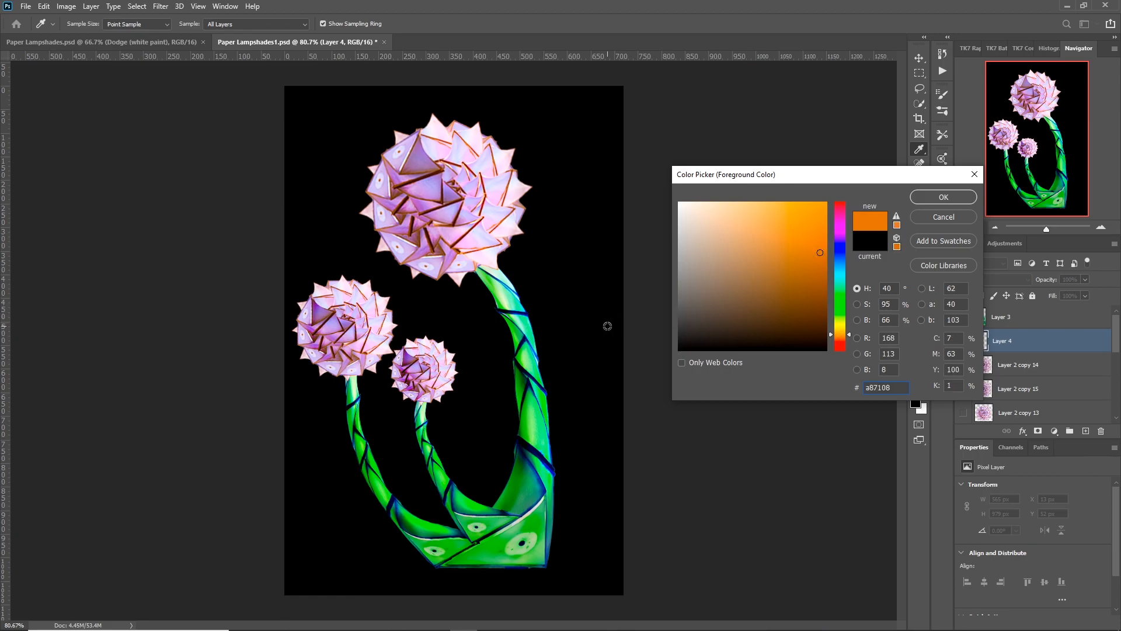
click(931, 195)
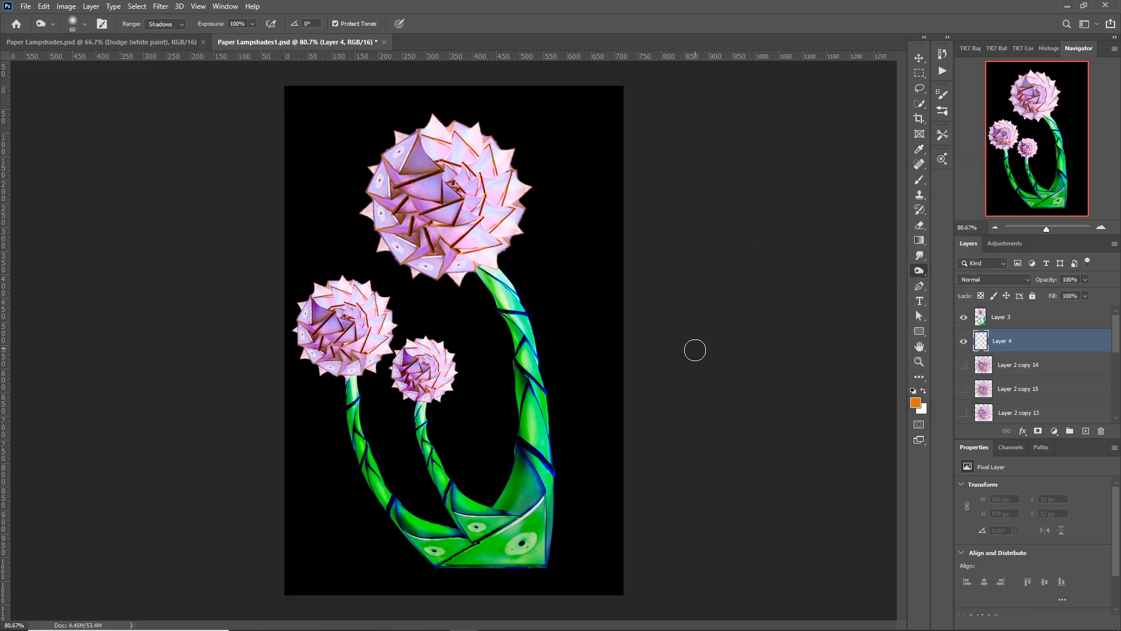
Paint the left part of Layer 4 behind the flowers orange with a 250 px brush.
key(bracketright)
key(bracketright)
key(bracketright)
key(bracketright)
key(bracketright)
key(bracketright)
key(bracketright)
key(bracketright)
key(bracketright)
key(bracketright)
key(bracketright)
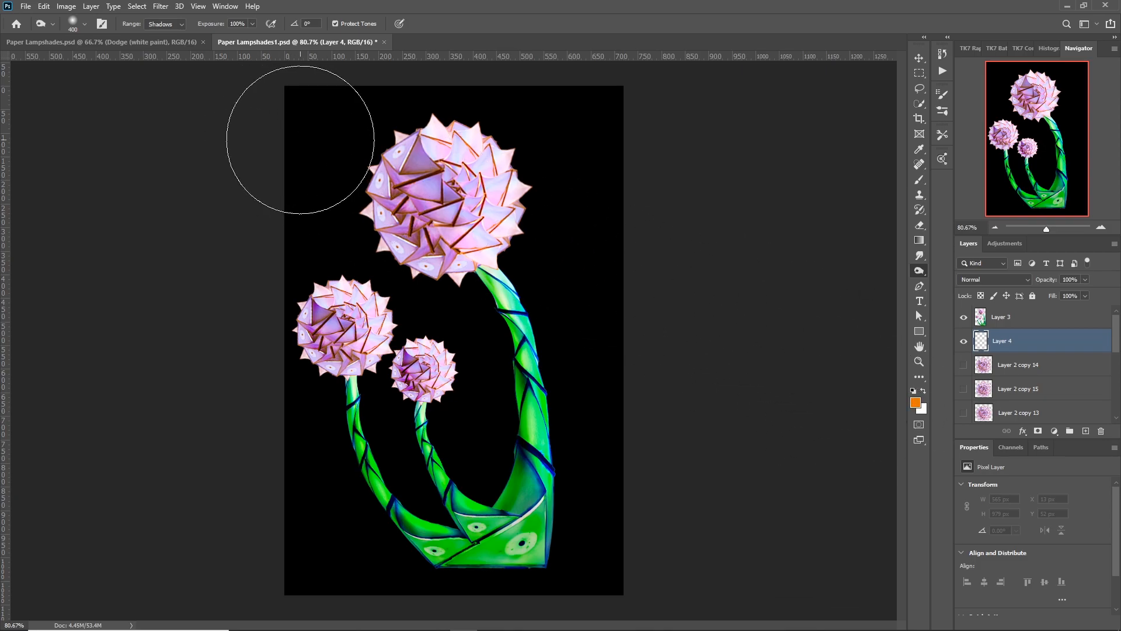
click(920, 178)
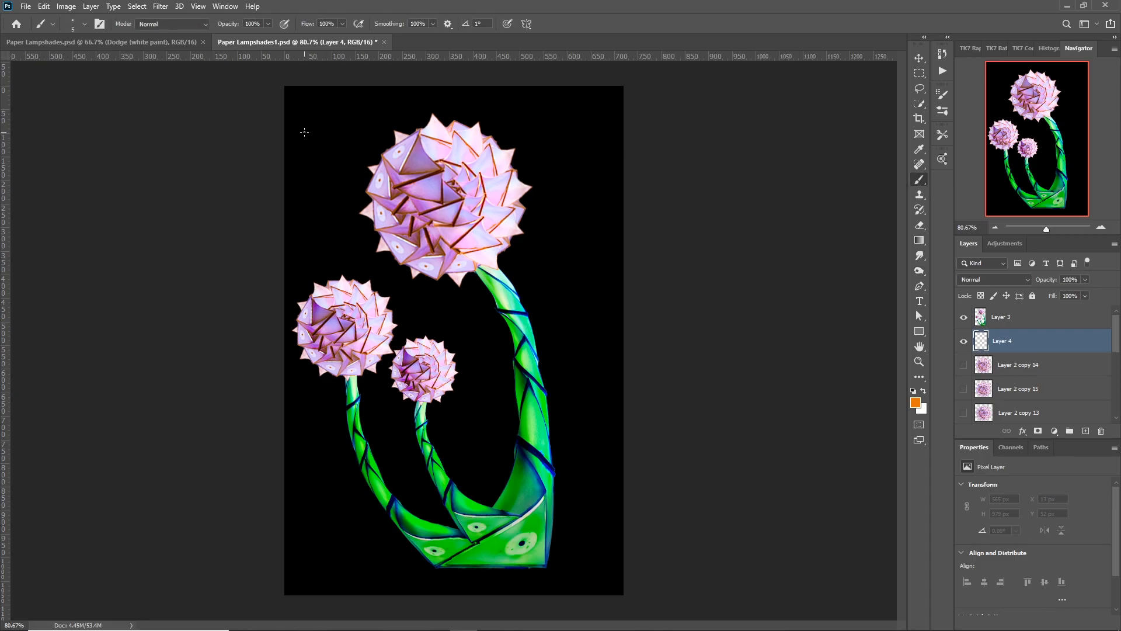
key(bracketright)
key(bracketright)
key(bracketright)
key(bracketright)
key(bracketright)
key(bracketright)
key(bracketright)
key(bracketright)
key(bracketright)
key(bracketright)
key(bracketright)
key(bracketright)
key(bracketright)
key(bracketright)
key(bracketright)
click(321, 135)
mouse_move(322, 136)
mouse_down()
mouse_move(344, 371)
mouse_move(315, 575)
mouse_move(365, 543)
mouse_move(412, 362)
mouse_move(412, 82)
mouse_move(462, 251)
mouse_move(373, 584)
mouse_move(362, 584)
mouse_move(386, 514)
mouse_move(391, 432)
mouse_move(386, 163)
mouse_move(413, 51)
mouse_move(475, 62)
mouse_move(479, 82)
mouse_up()
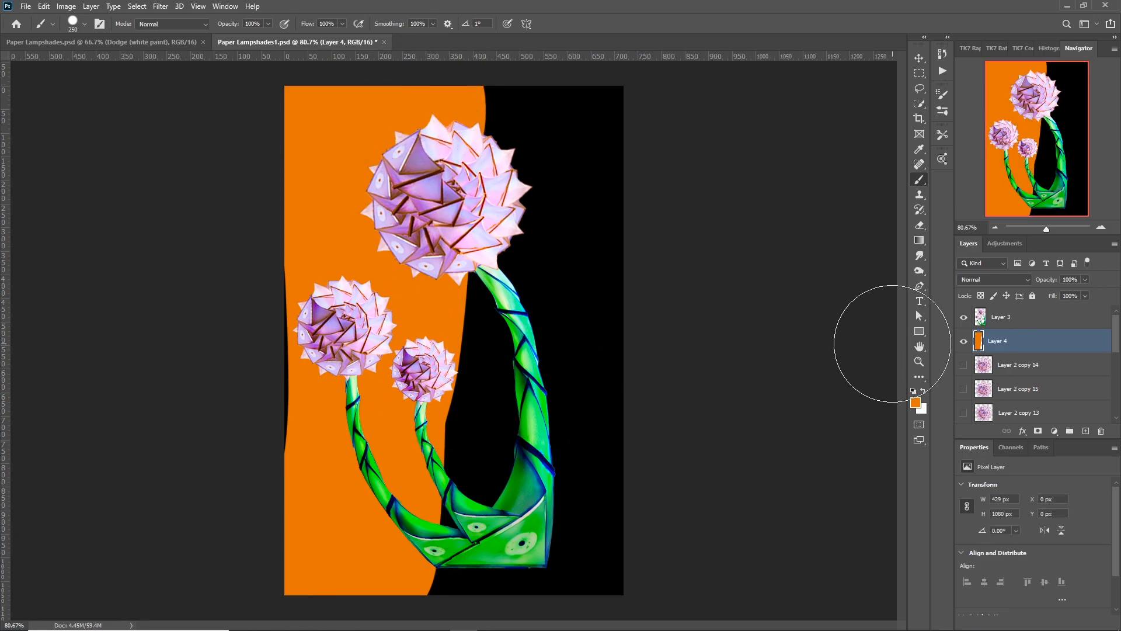
Set the foreground colour to teal 08a888 and paint the remaining right part of Layer 4's background with it.
click(916, 402)
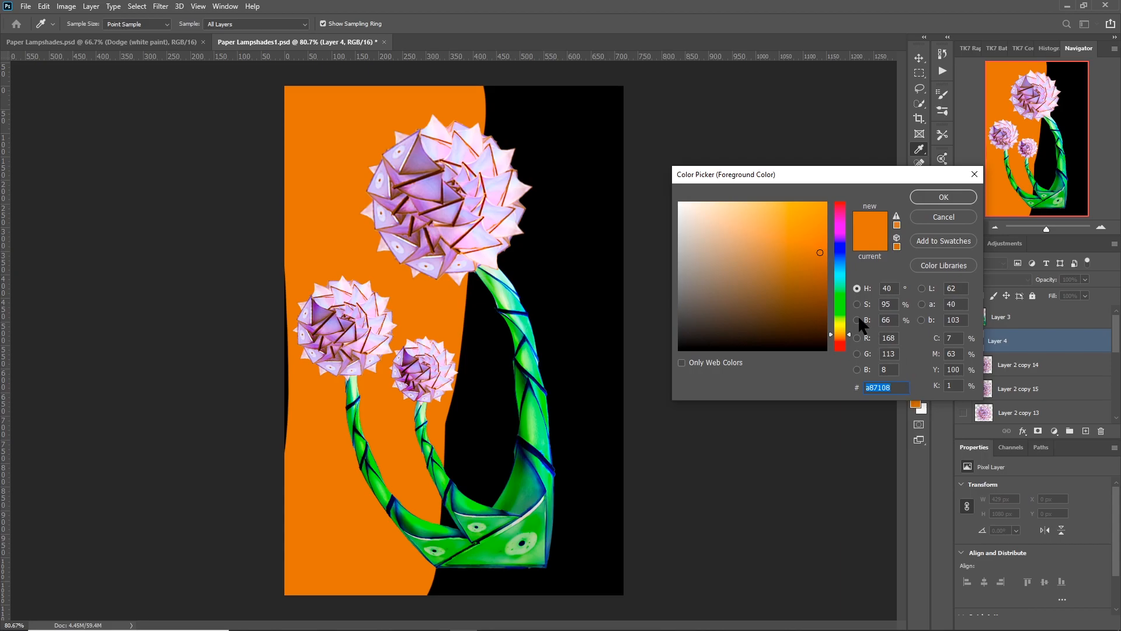
click(836, 306)
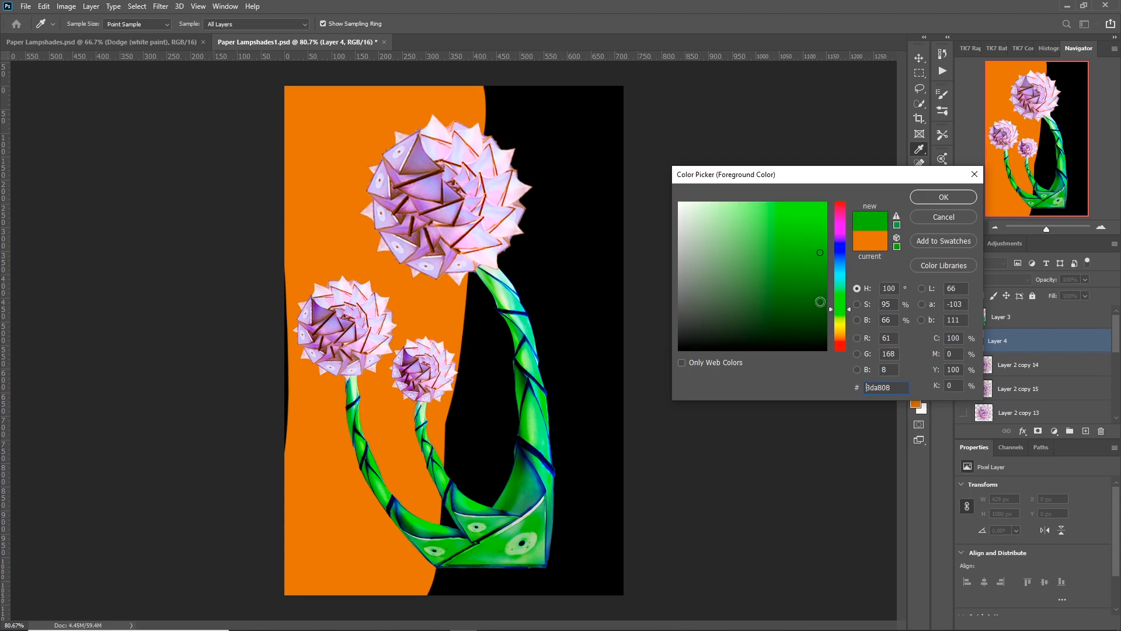
click(837, 282)
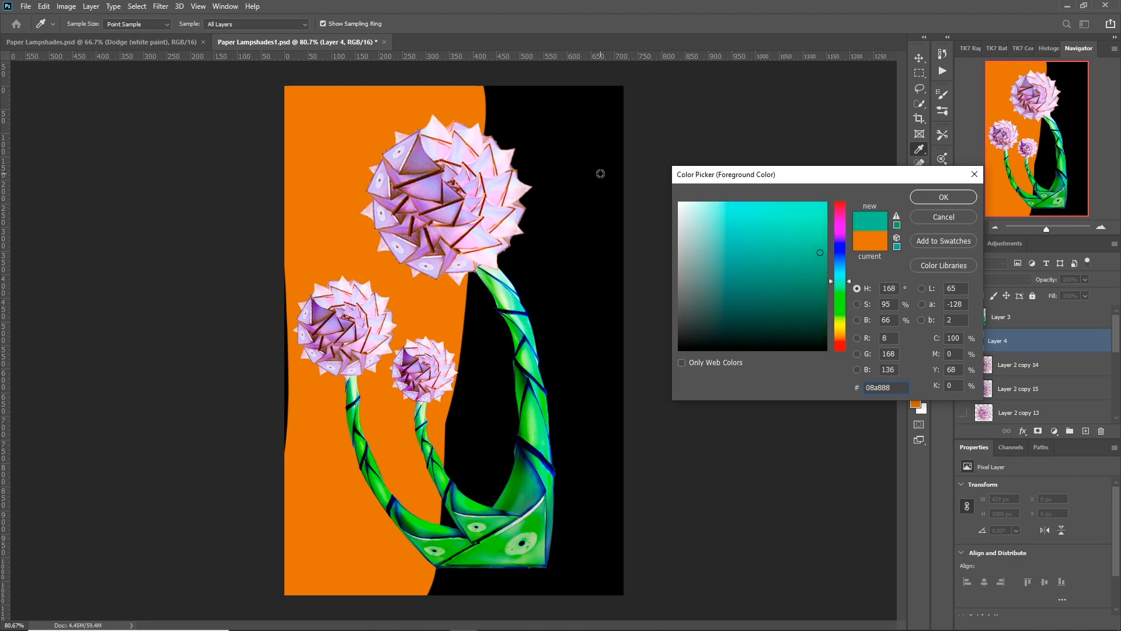
click(926, 195)
key(b)
mouse_move(580, 115)
mouse_down()
mouse_move(593, 513)
mouse_move(574, 625)
mouse_move(463, 613)
mouse_move(473, 613)
mouse_move(513, 366)
mouse_move(508, 46)
mouse_up()
mouse_move(486, 365)
mouse_down()
mouse_move(457, 573)
mouse_move(441, 630)
mouse_move(412, 625)
mouse_up()
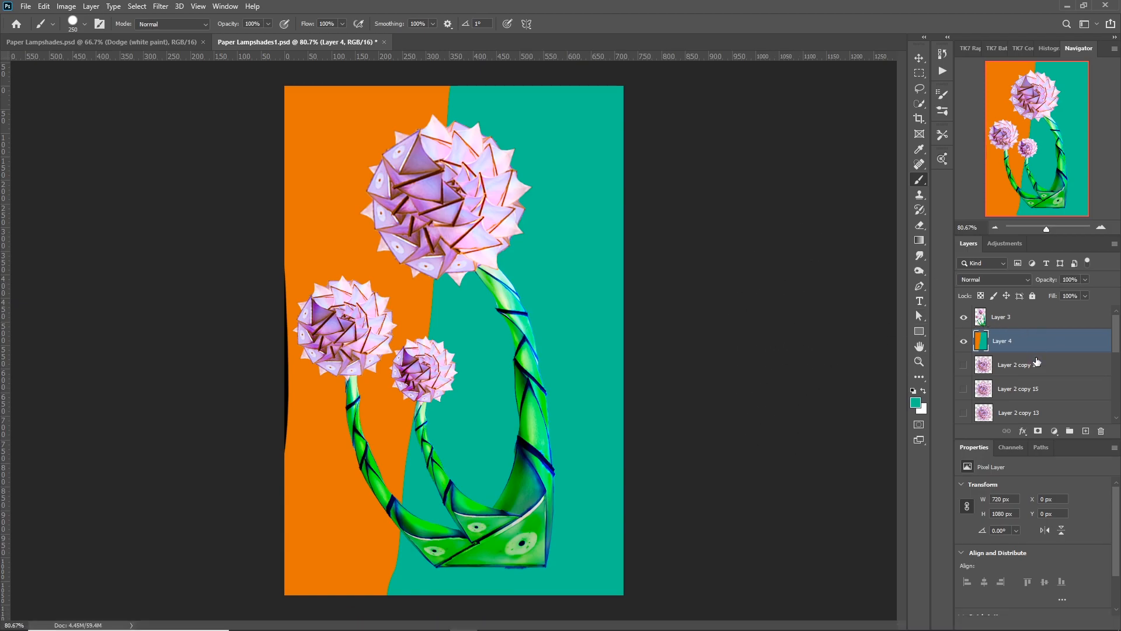
Add a linear 90° teal-to-transparent gradient fill layer above Layer 4 and clip it to that layer.
click(1054, 431)
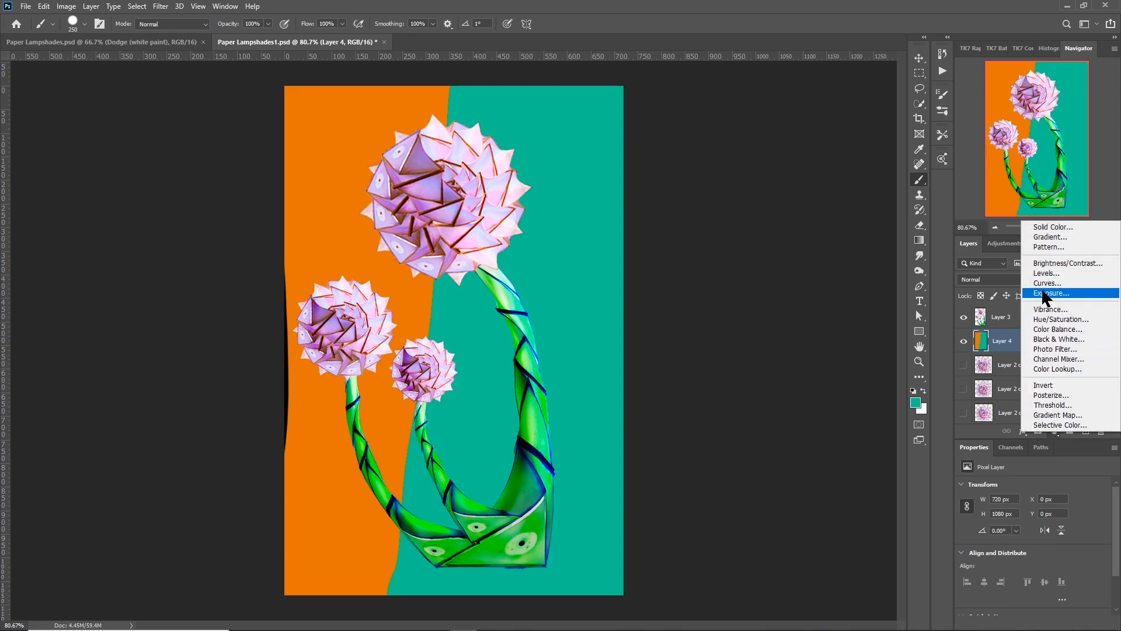
click(1037, 237)
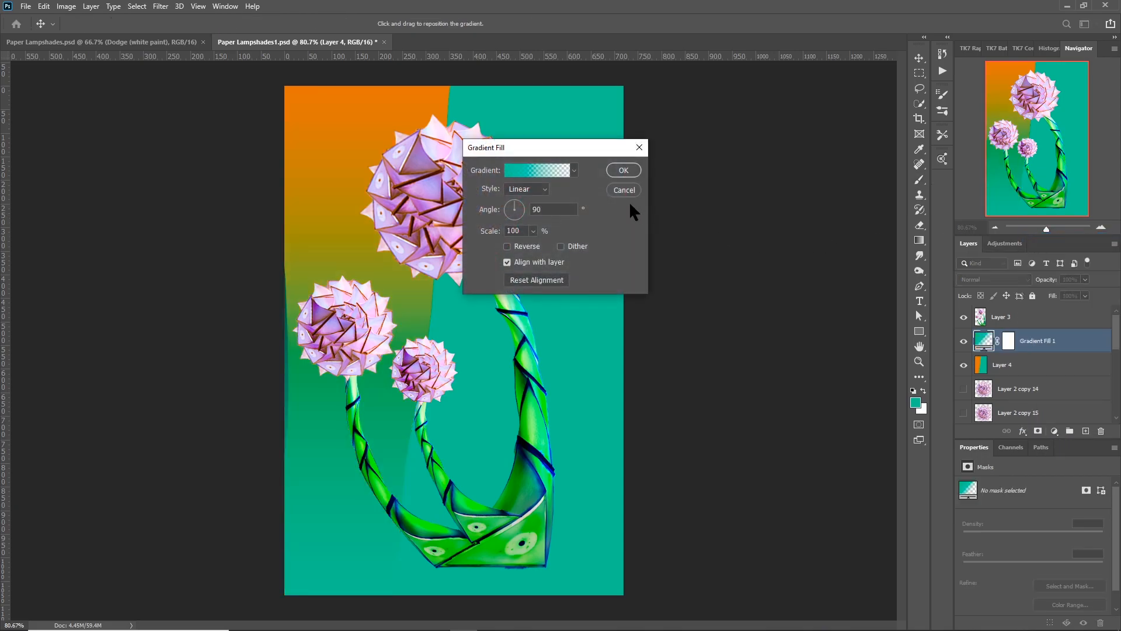
click(623, 171)
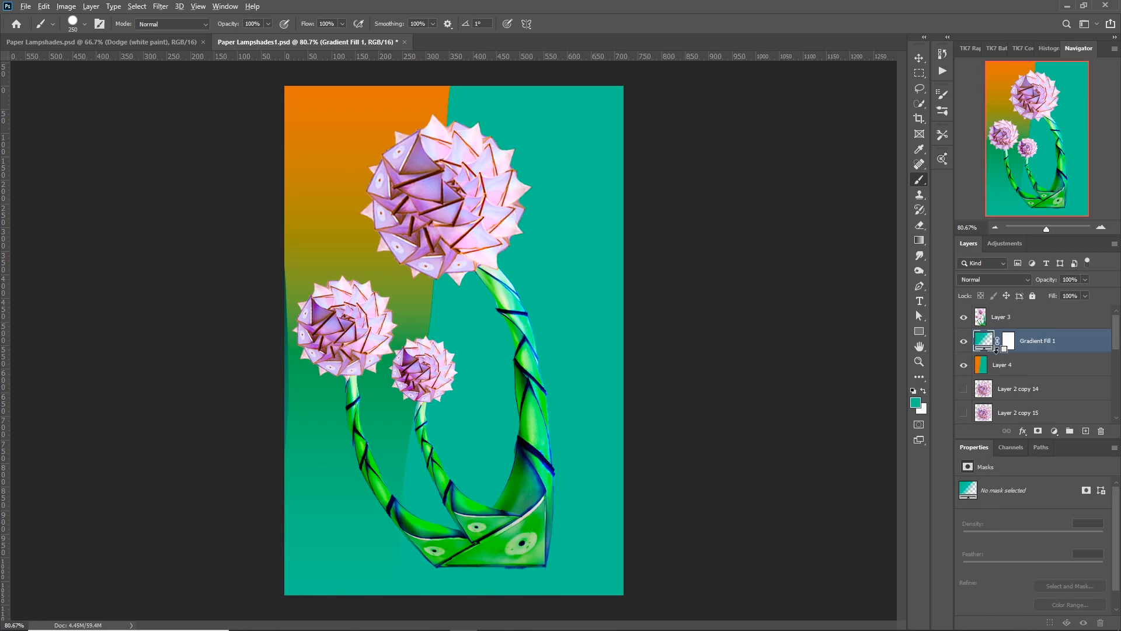
alt+click(1000, 353)
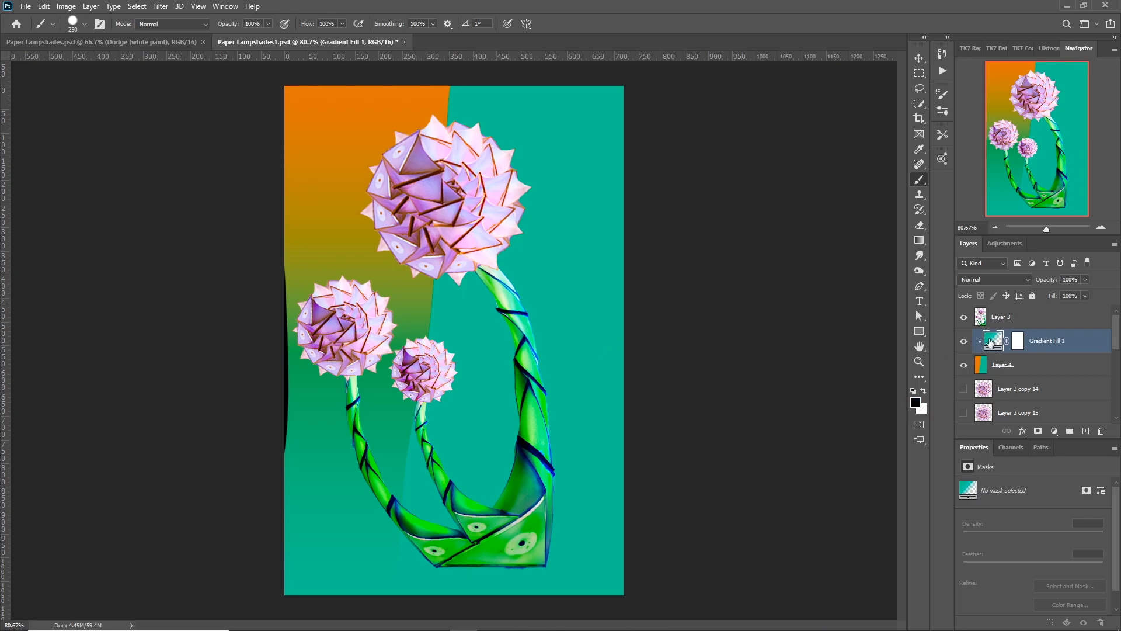
Draw linear black-to-transparent gradients horizontally across the gradient fill's layer mask from both sides to hide the fill.
click(1018, 340)
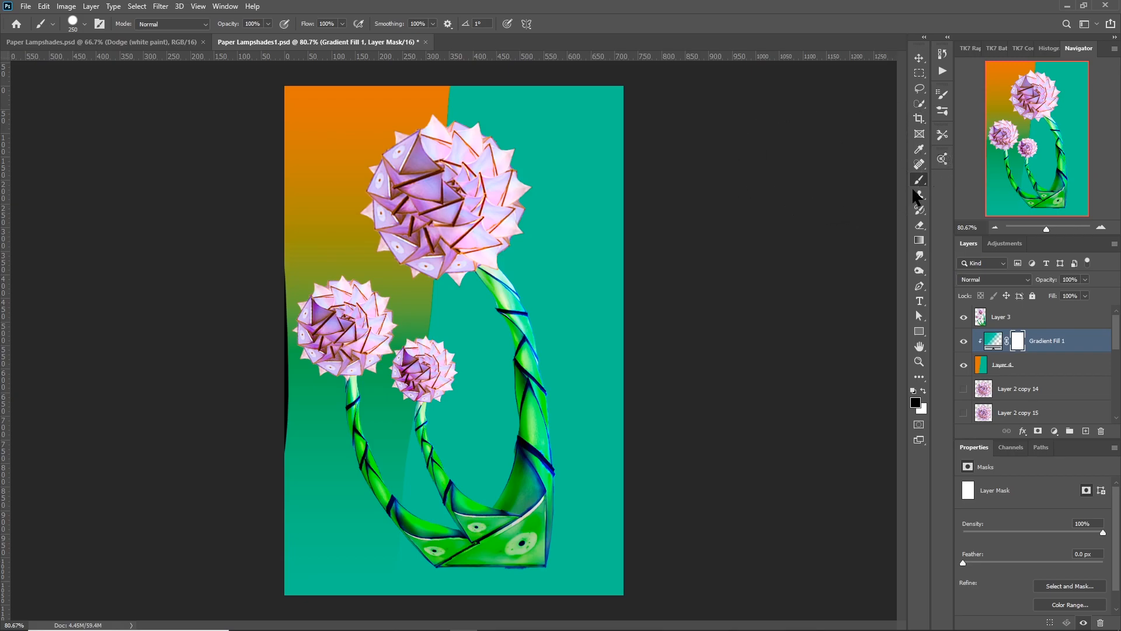
click(919, 241)
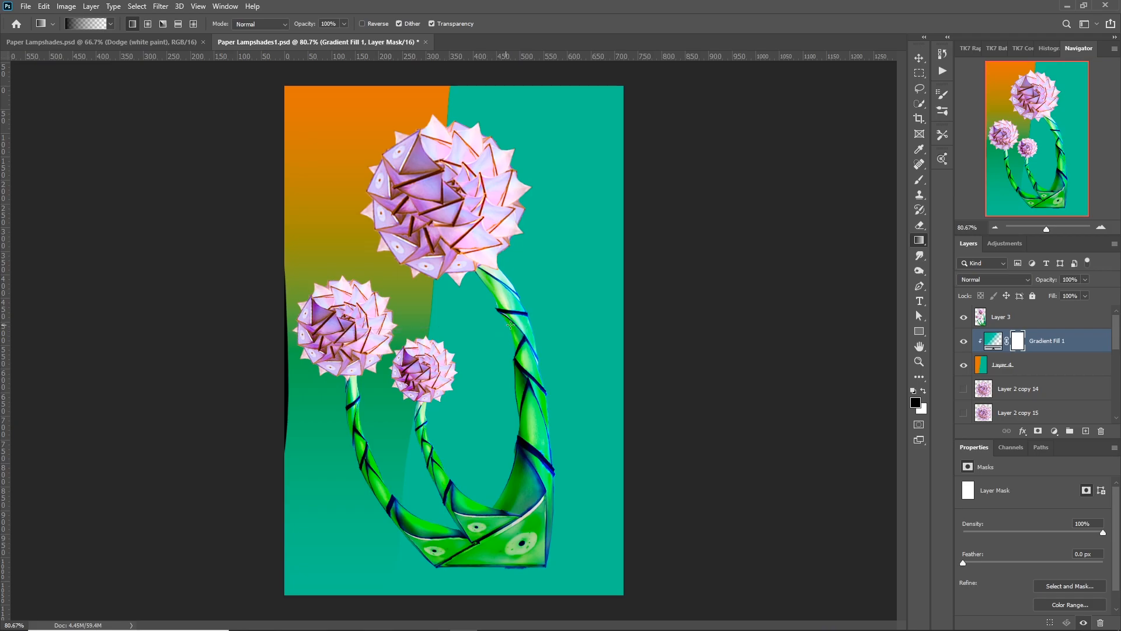
drag(287, 324, 511, 325)
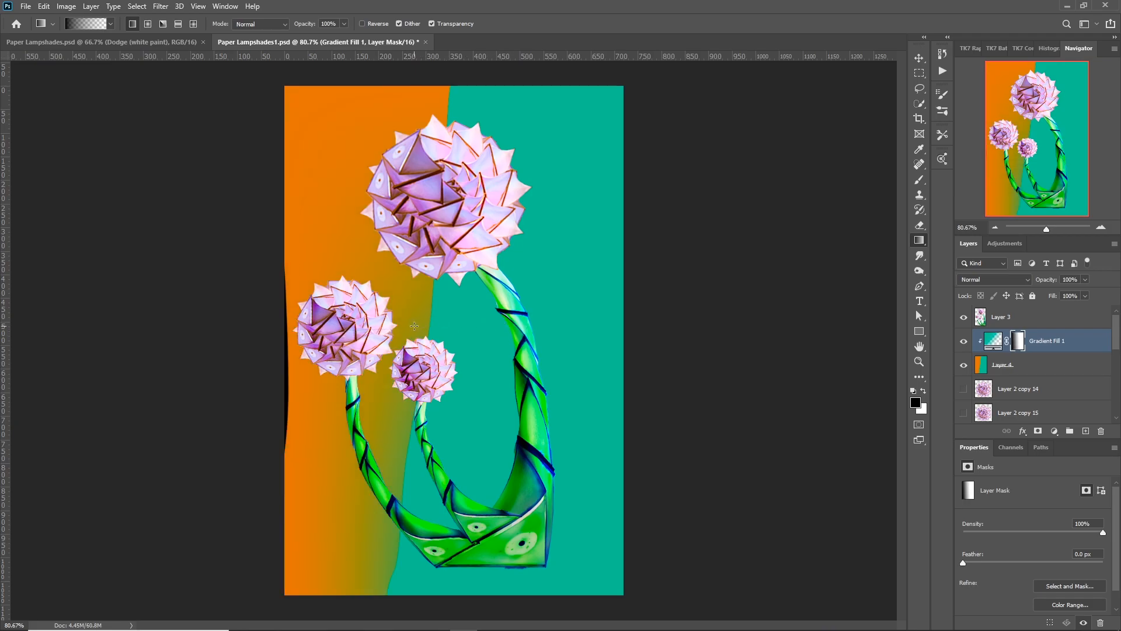
drag(414, 326, 549, 338)
drag(629, 338, 628, 339)
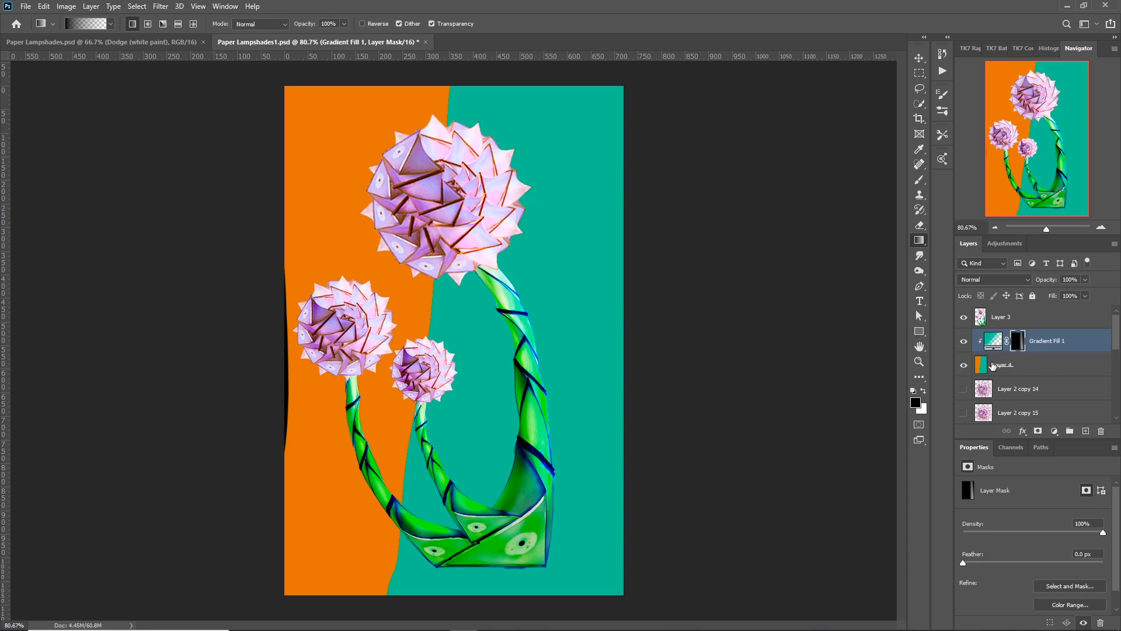
drag(609, 329, 279, 331)
Apply a Motion Blur to Layer 4 with an angle of 40° and a distance of 748 pixels.
click(981, 367)
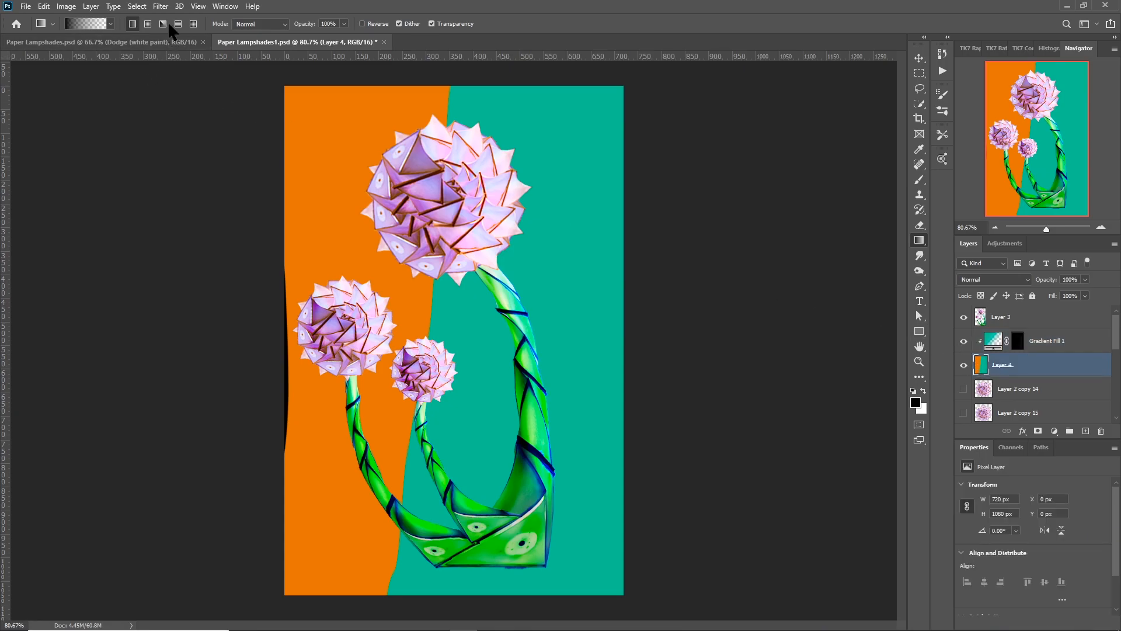
click(160, 6)
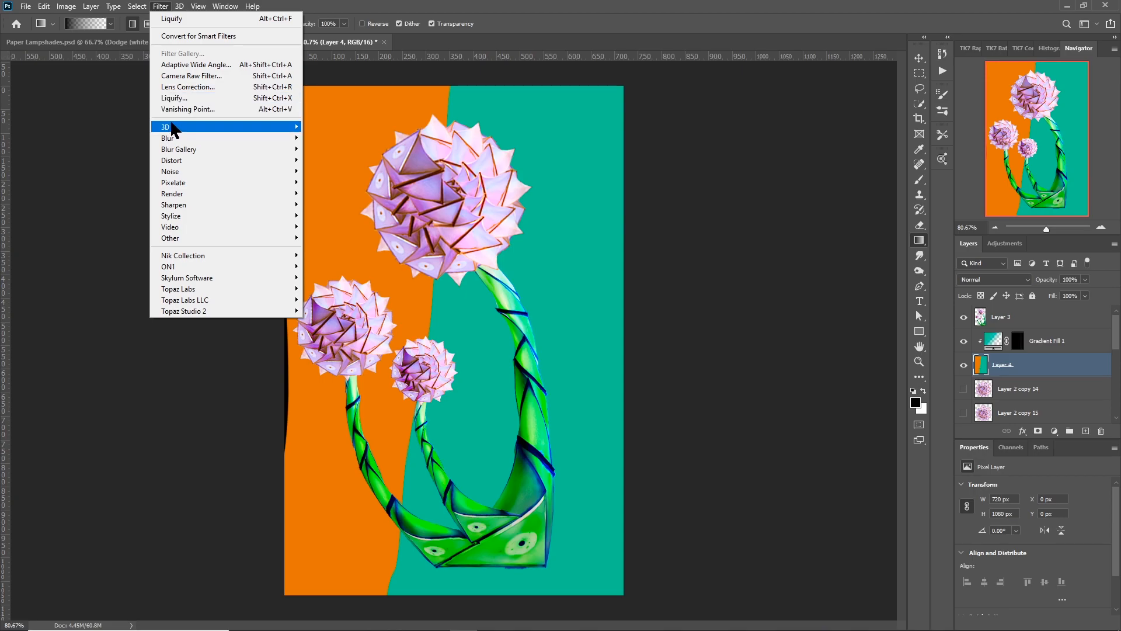
mouse_move(175, 139)
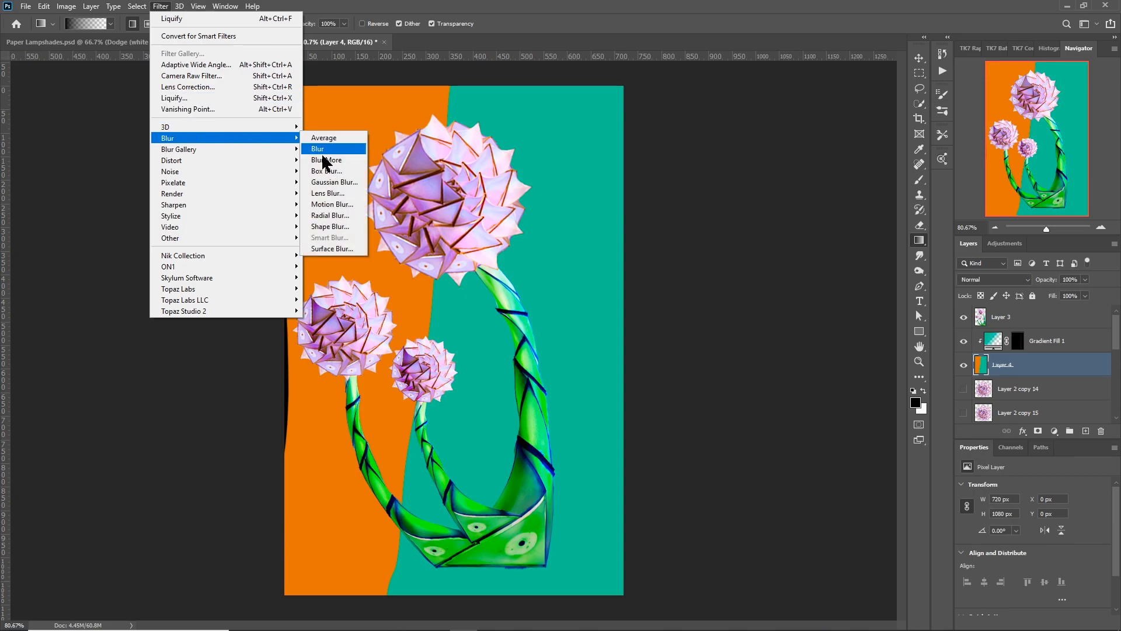
click(325, 204)
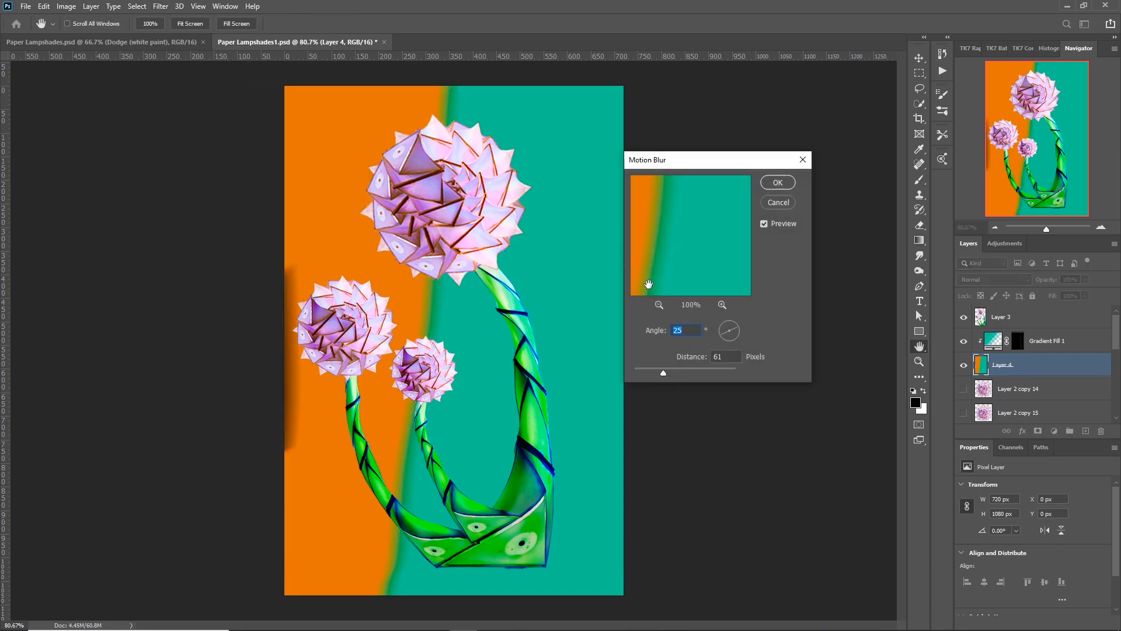
click(732, 325)
click(733, 326)
drag(663, 372, 711, 370)
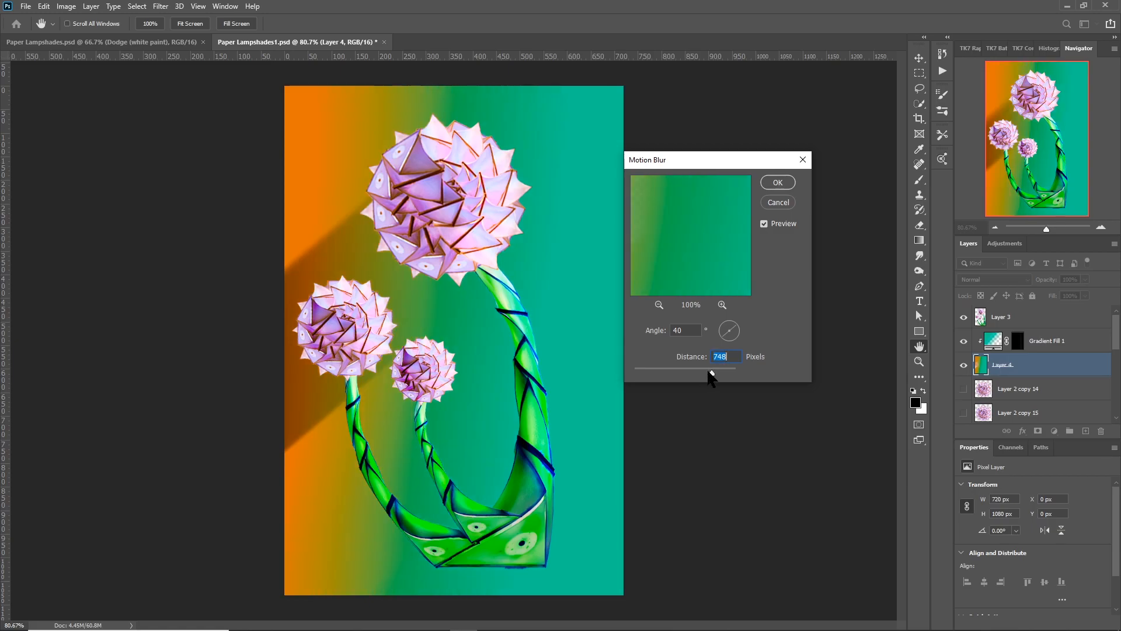
click(774, 183)
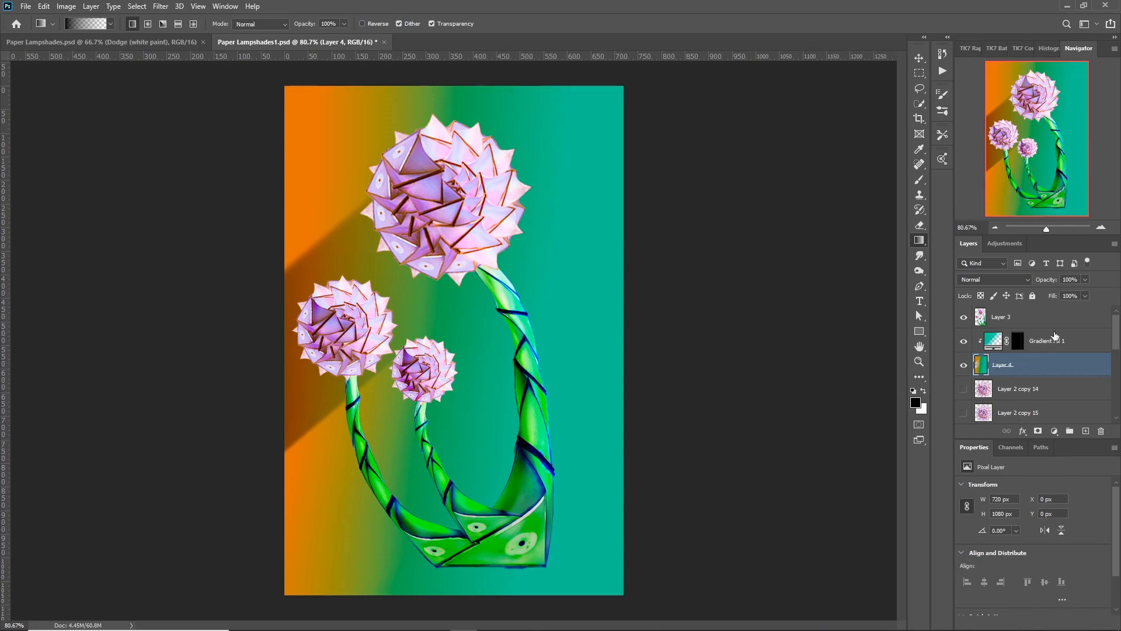
Lower Layer 4's opacity to 85% and merge it with the clipped gradient fill layer.
drag(1056, 283, 1046, 284)
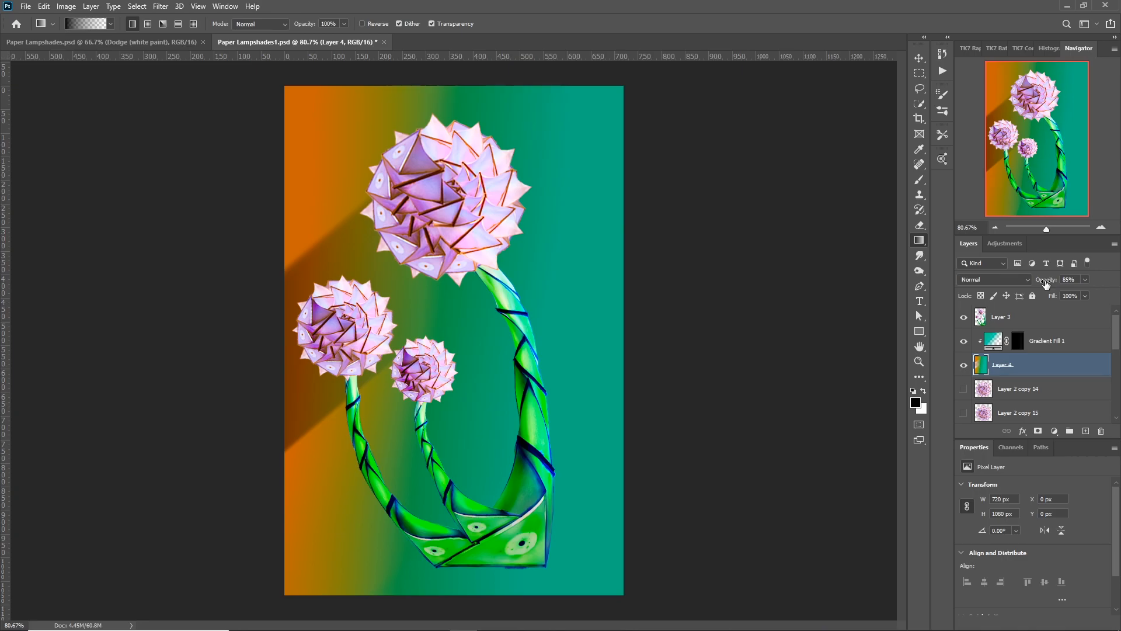
shift+click(1068, 344)
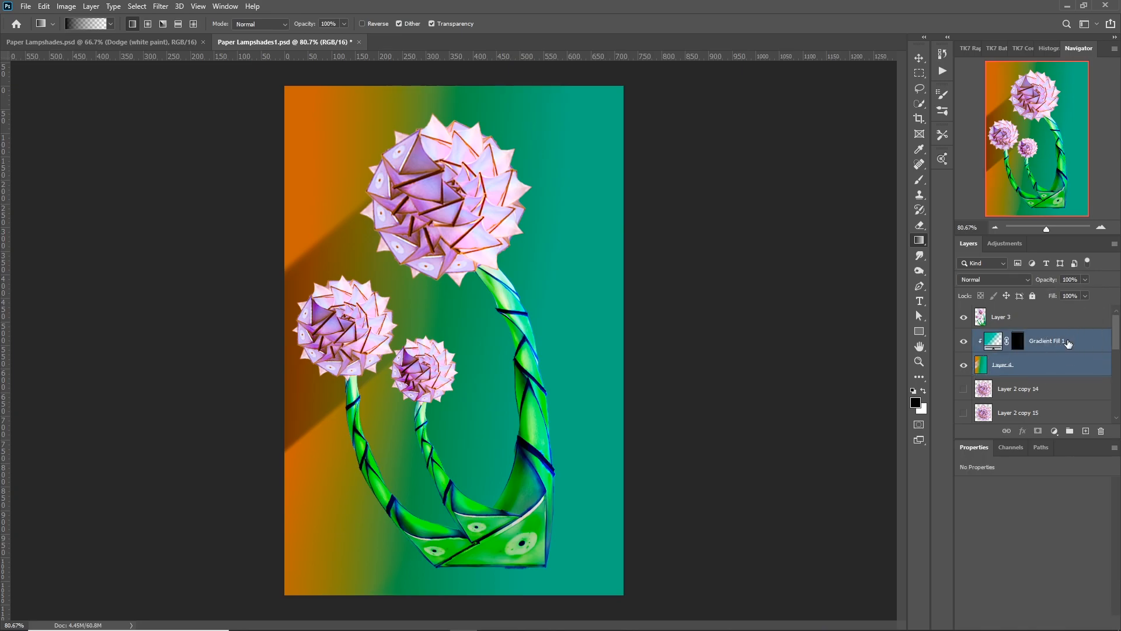
key(ctrl+e)
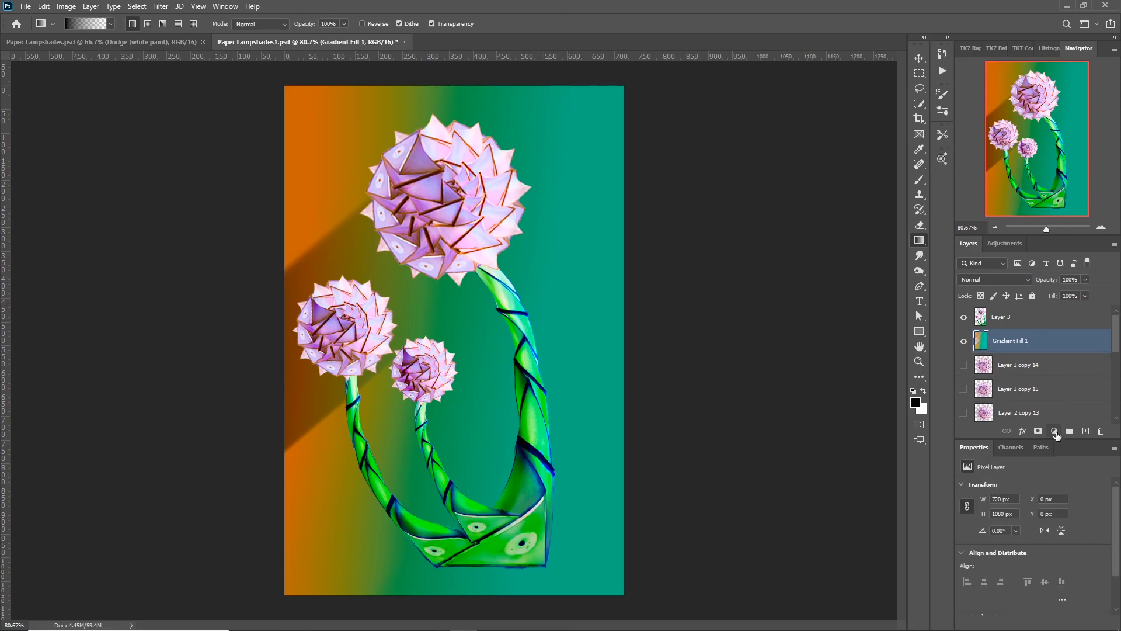
Add a Gradient Map adjustment layer above the merged background layer.
click(1055, 432)
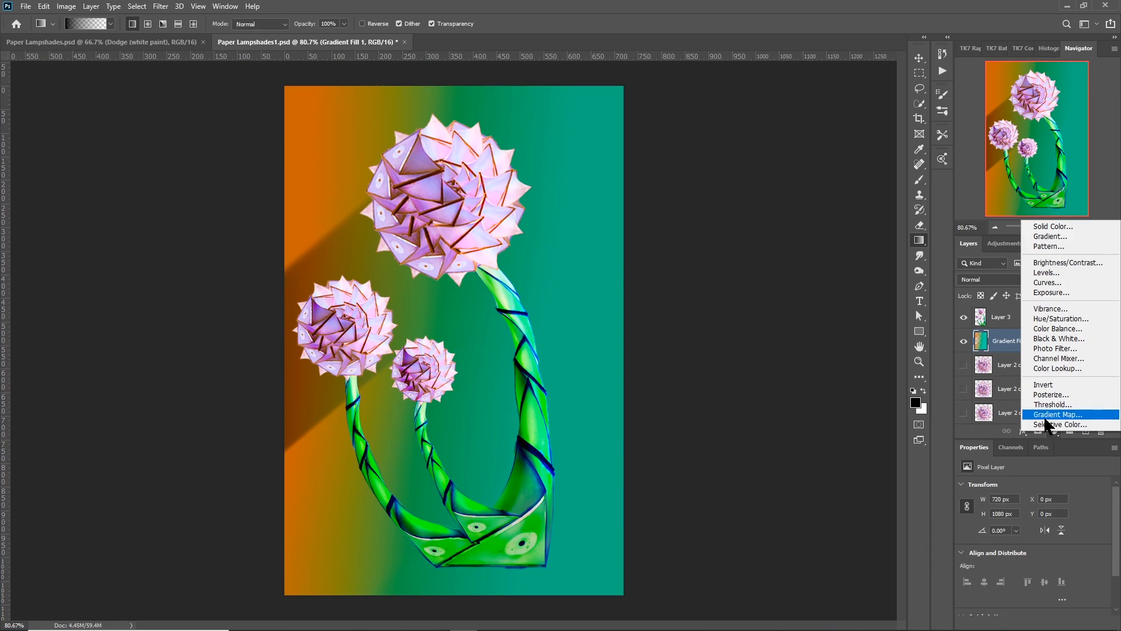
click(1045, 417)
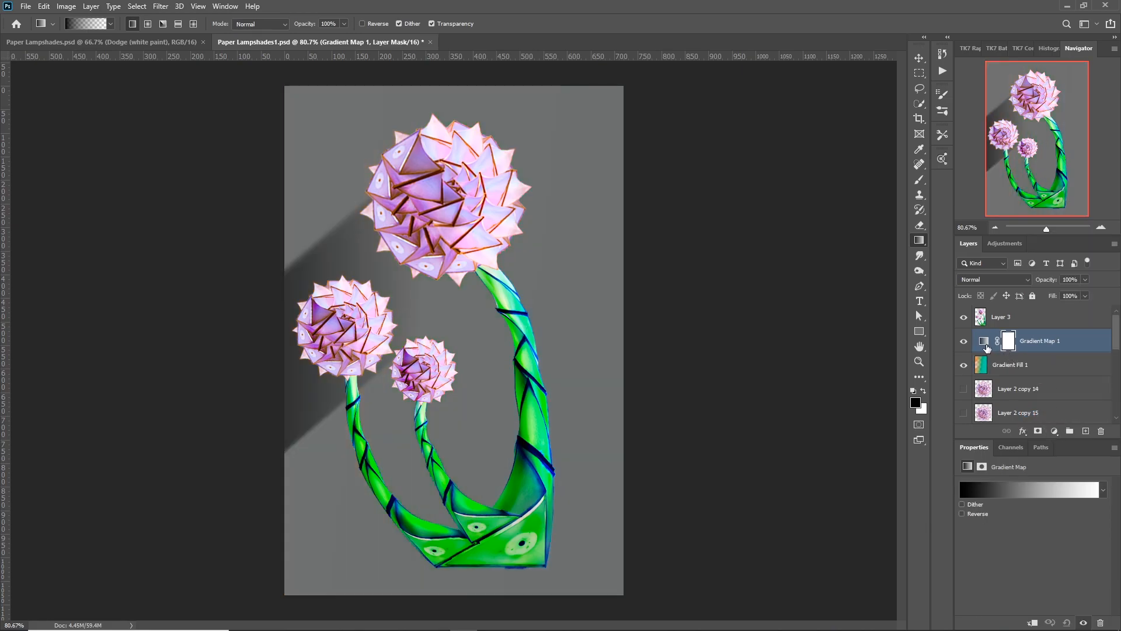
Open Gradient Map 1's gradient for editing and try the Pink_04 preset.
click(1011, 488)
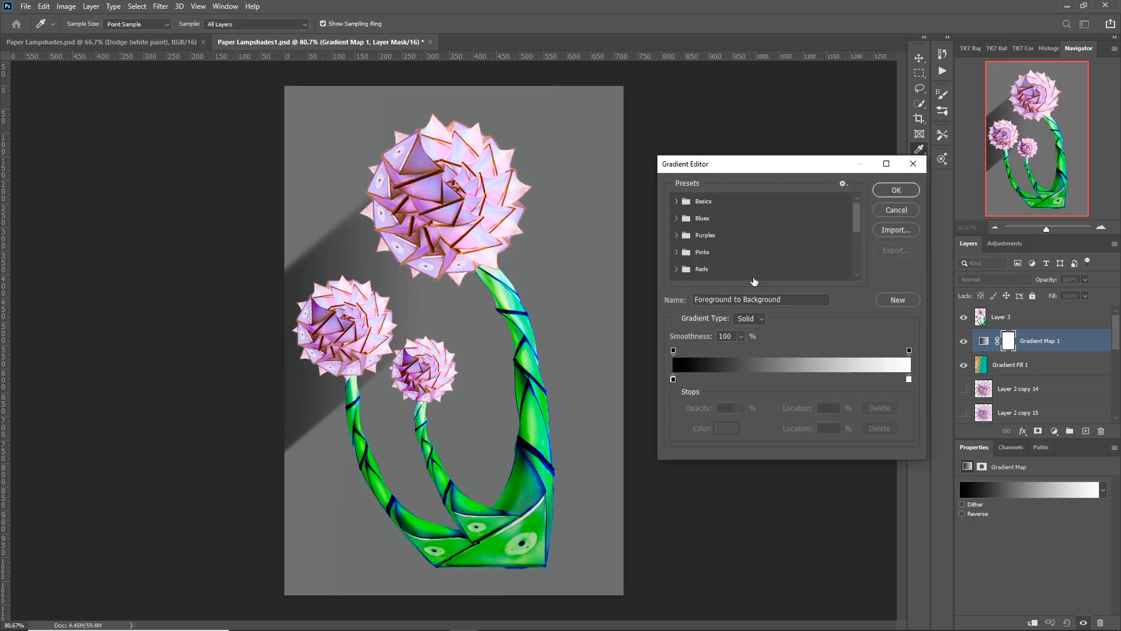
click(677, 253)
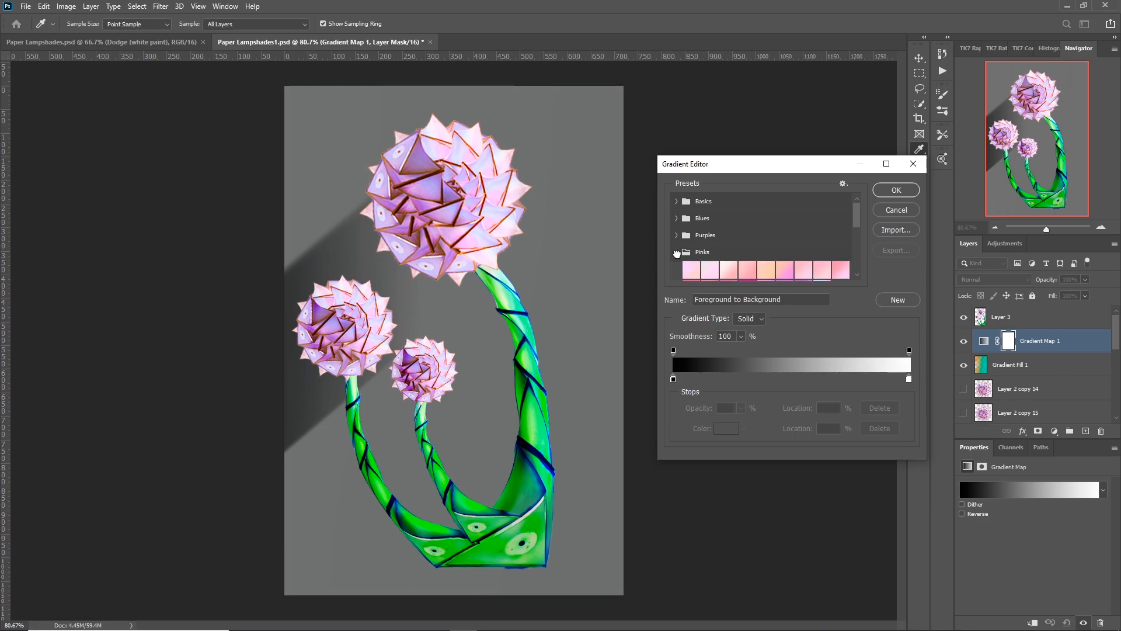
click(761, 279)
click(744, 273)
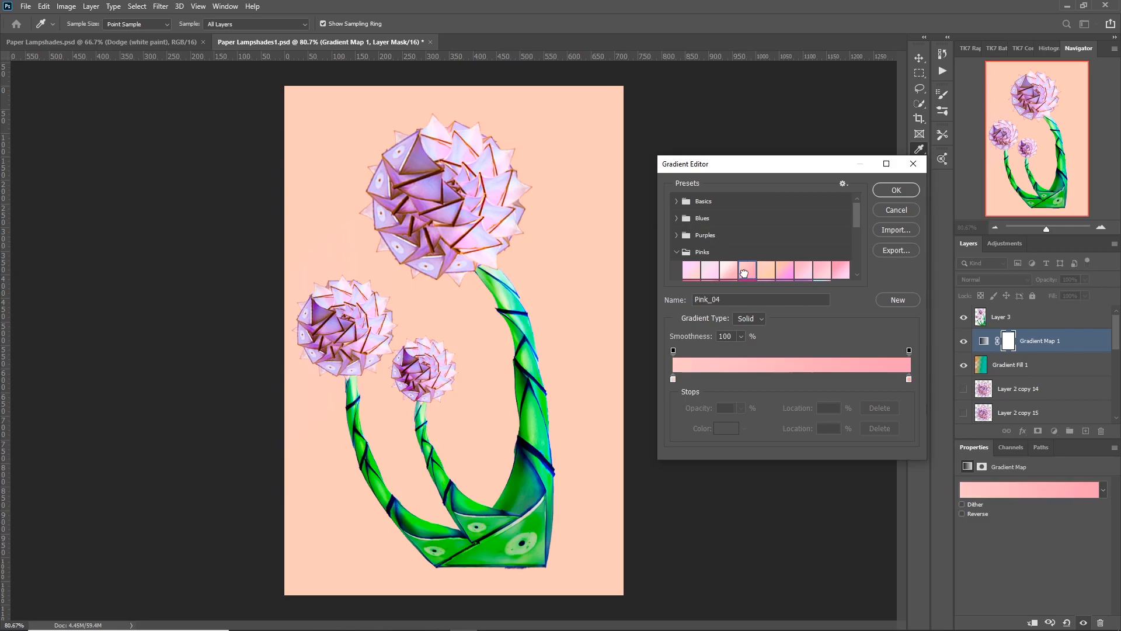
click(676, 252)
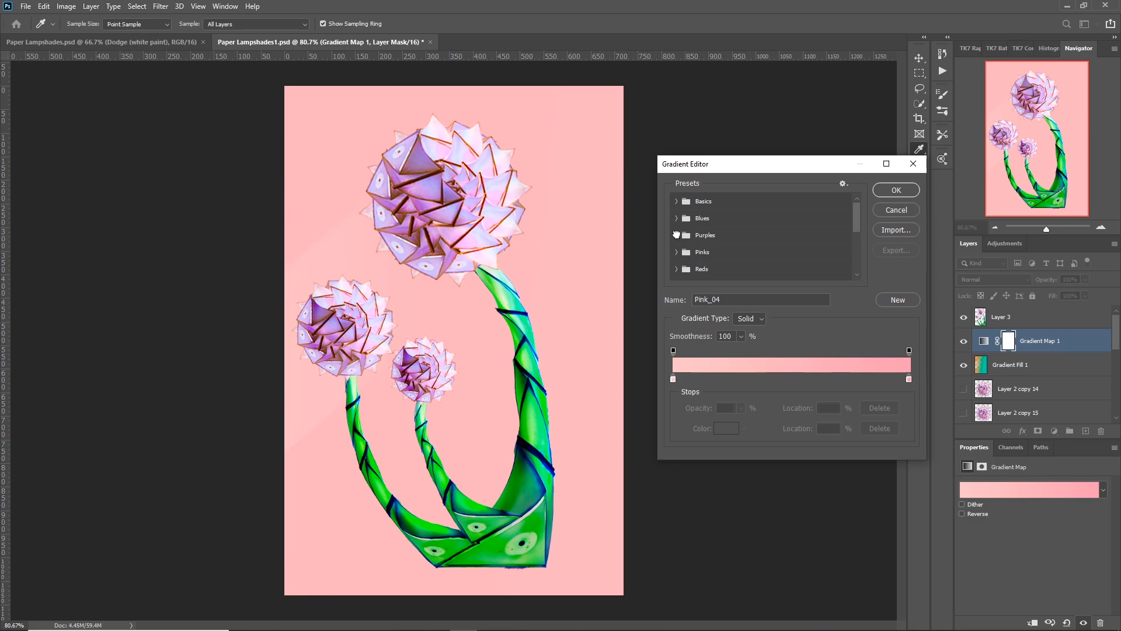
Try the Purple_12 preset on the gradient map and move its end opacity stop to 84%.
click(676, 235)
click(728, 270)
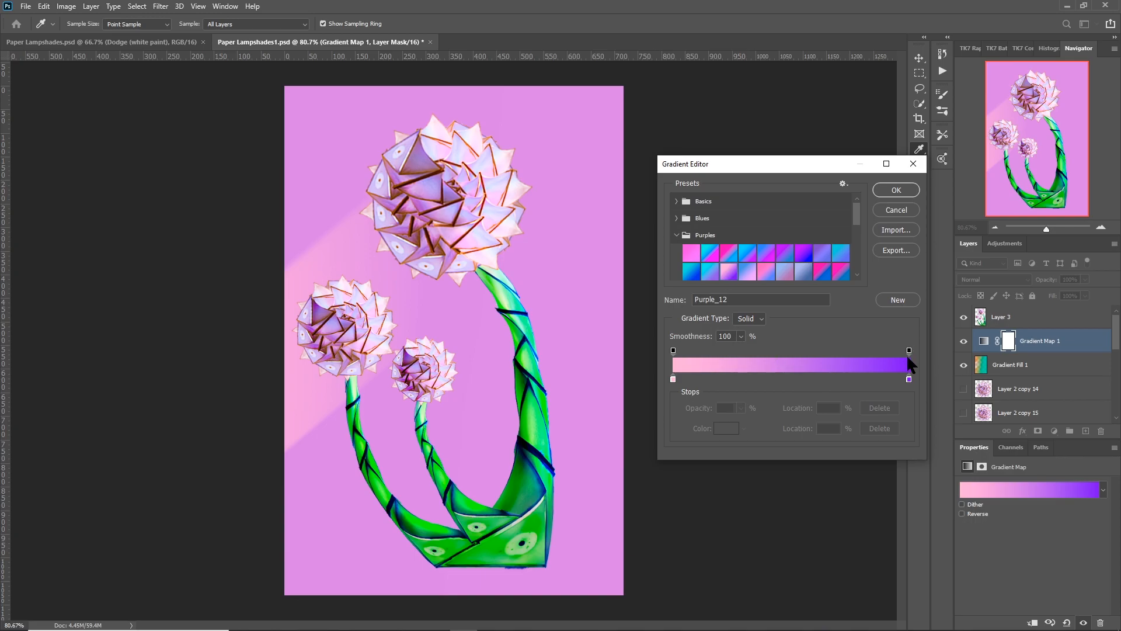
drag(909, 352, 873, 356)
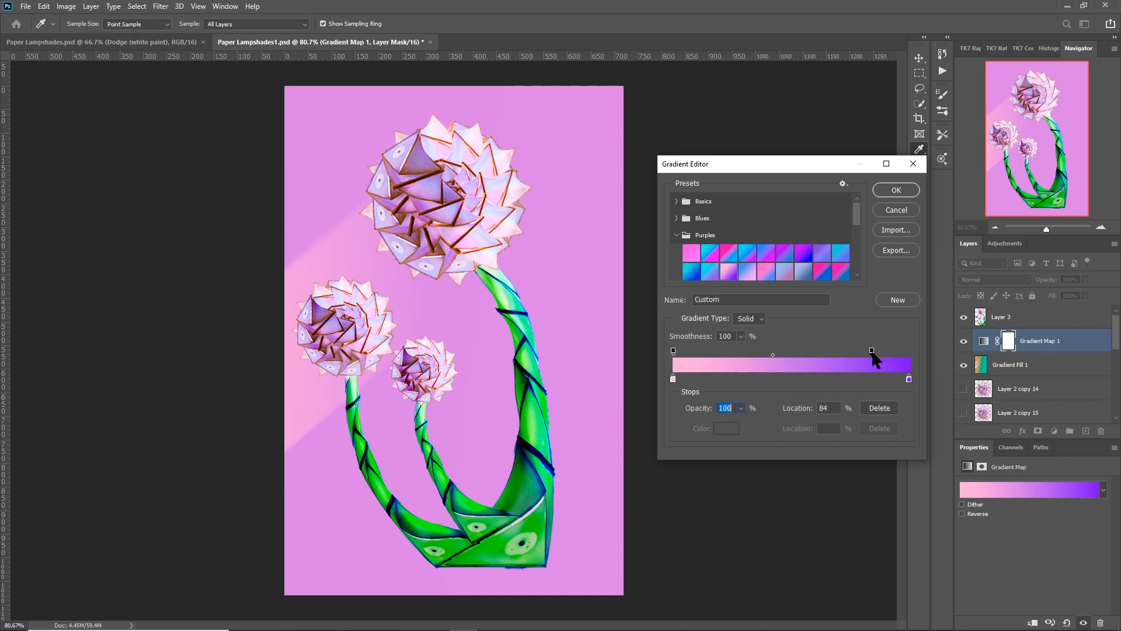
click(772, 353)
Try the Purple_06 preset with the blue colour stop at 76%, the colour midpoint at 60% and the starting opacity stop at 17%.
click(821, 272)
click(792, 256)
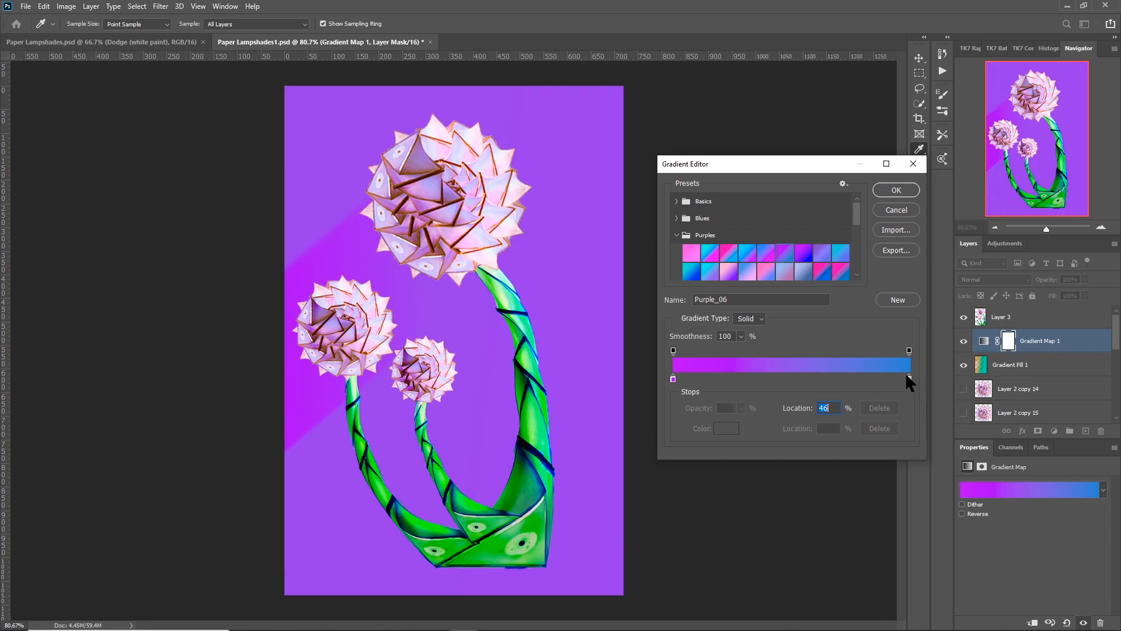
drag(909, 376, 853, 377)
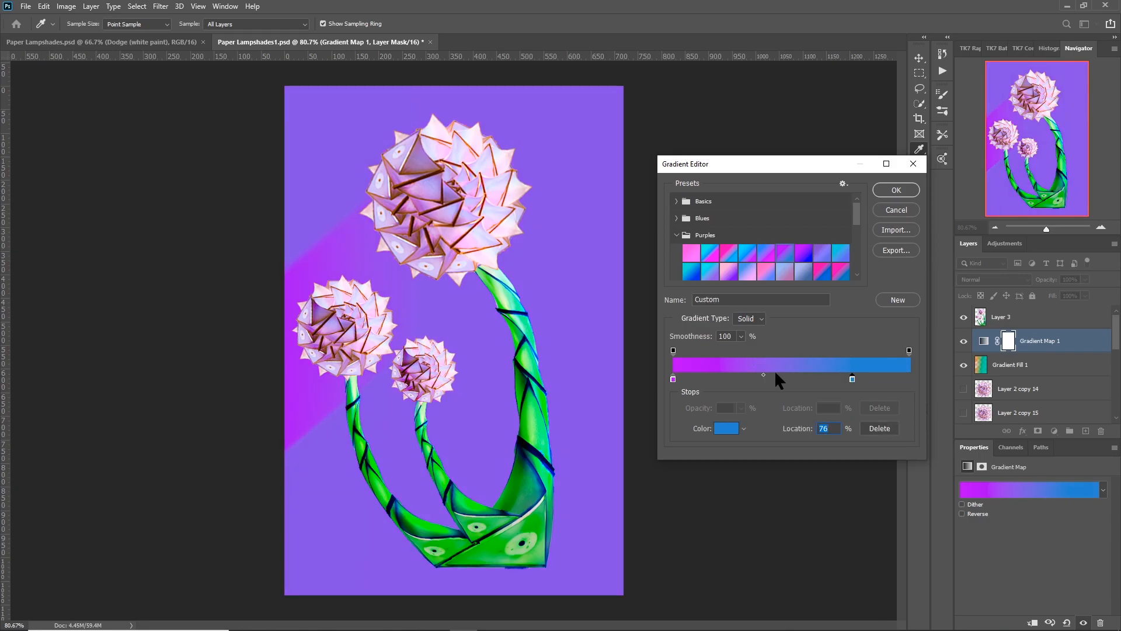
drag(765, 379, 781, 378)
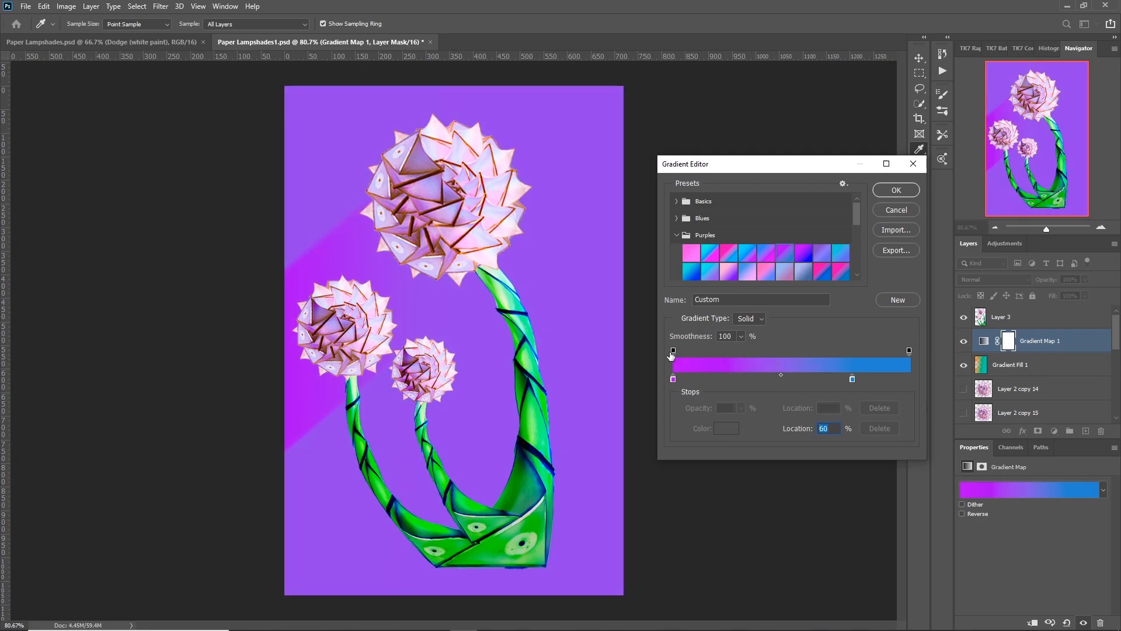
drag(674, 350, 675, 351)
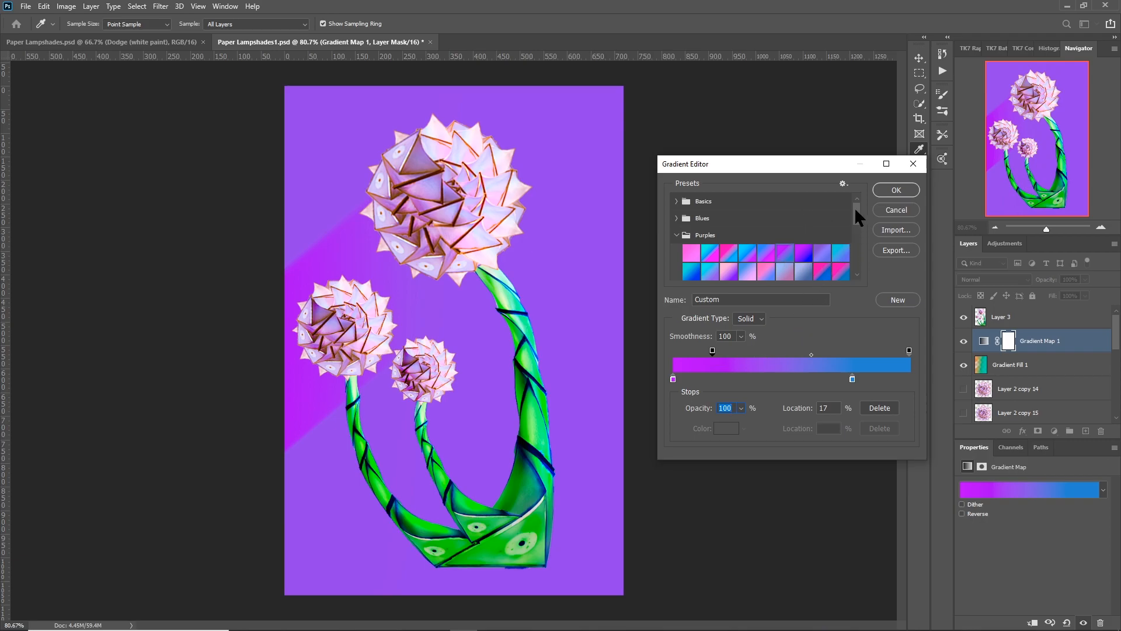
Apply the Orange_12 preset from the Oranges group to the gradient map.
drag(855, 211, 854, 243)
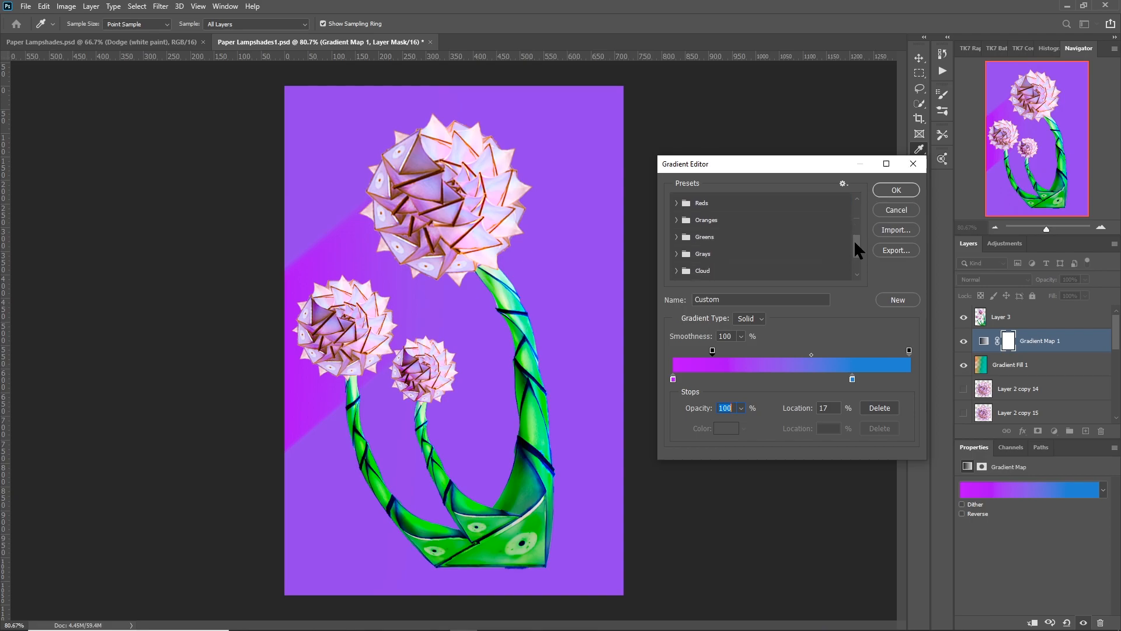
click(689, 222)
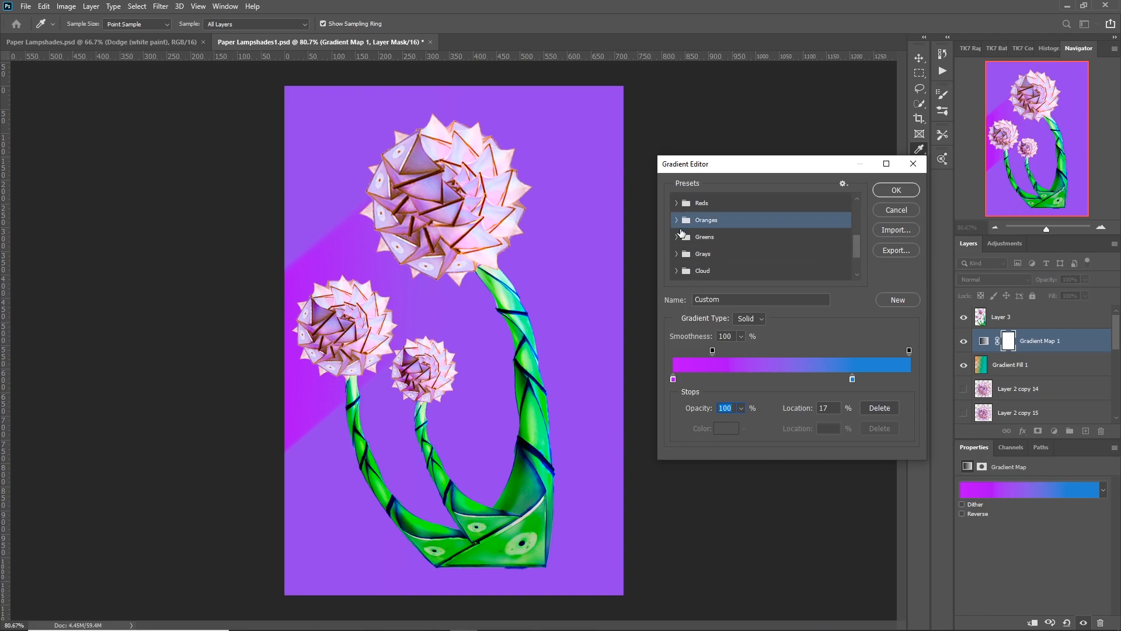
click(677, 221)
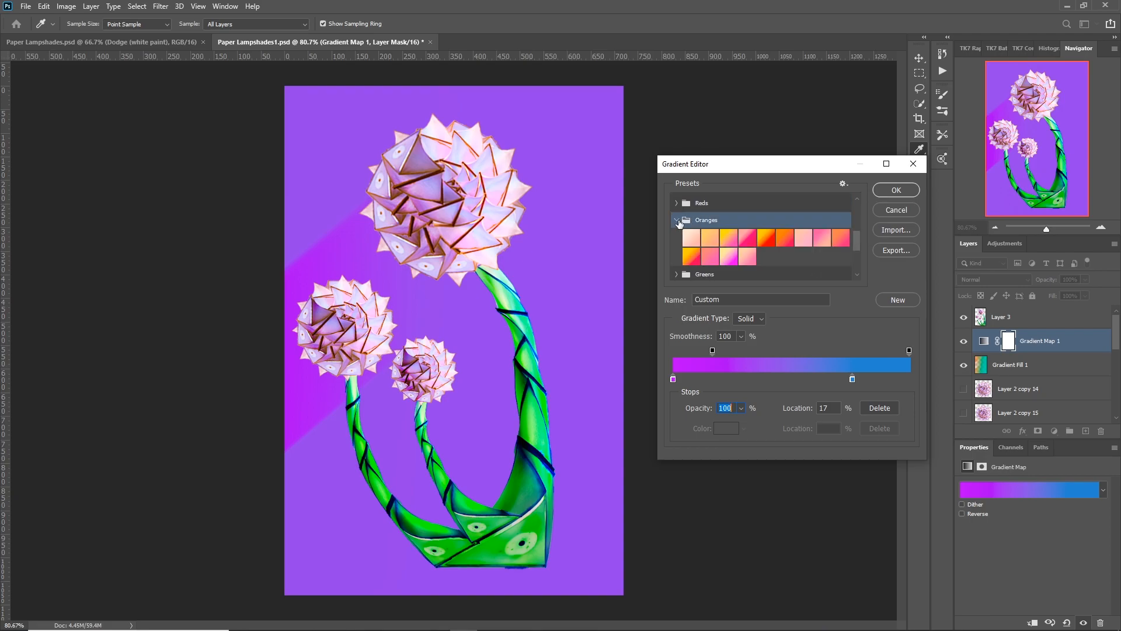
click(692, 257)
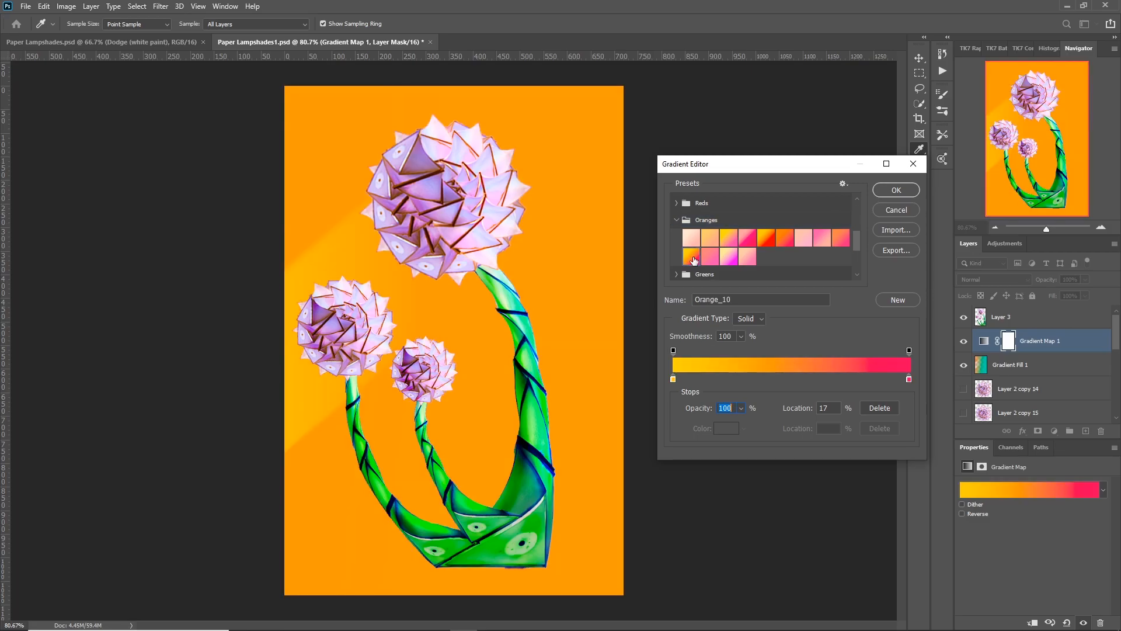
click(729, 258)
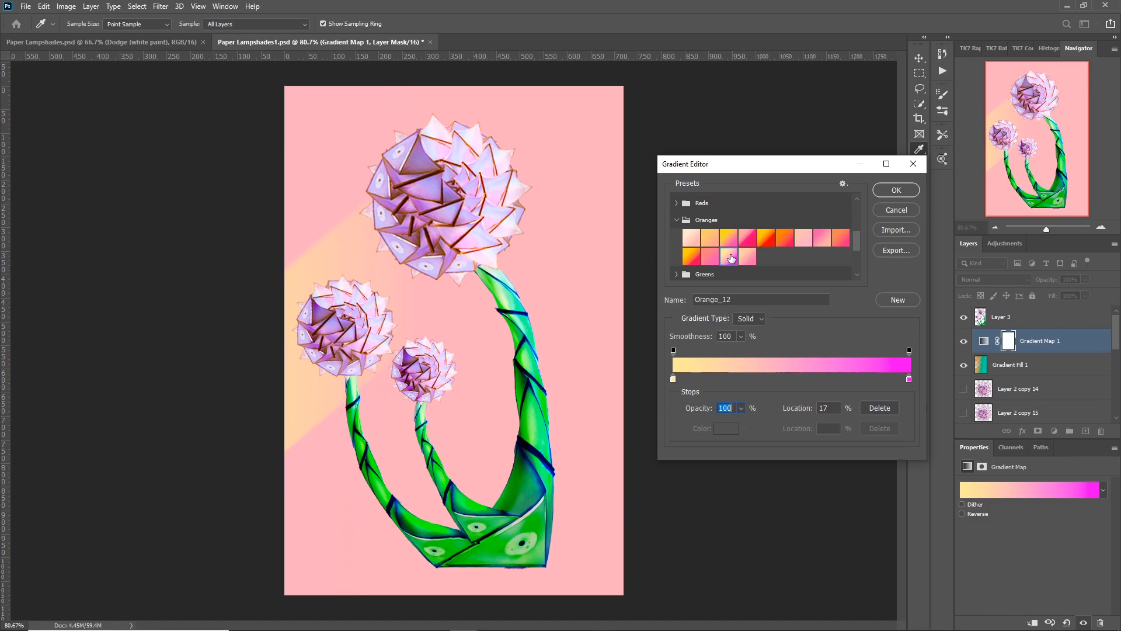
click(895, 190)
click(919, 240)
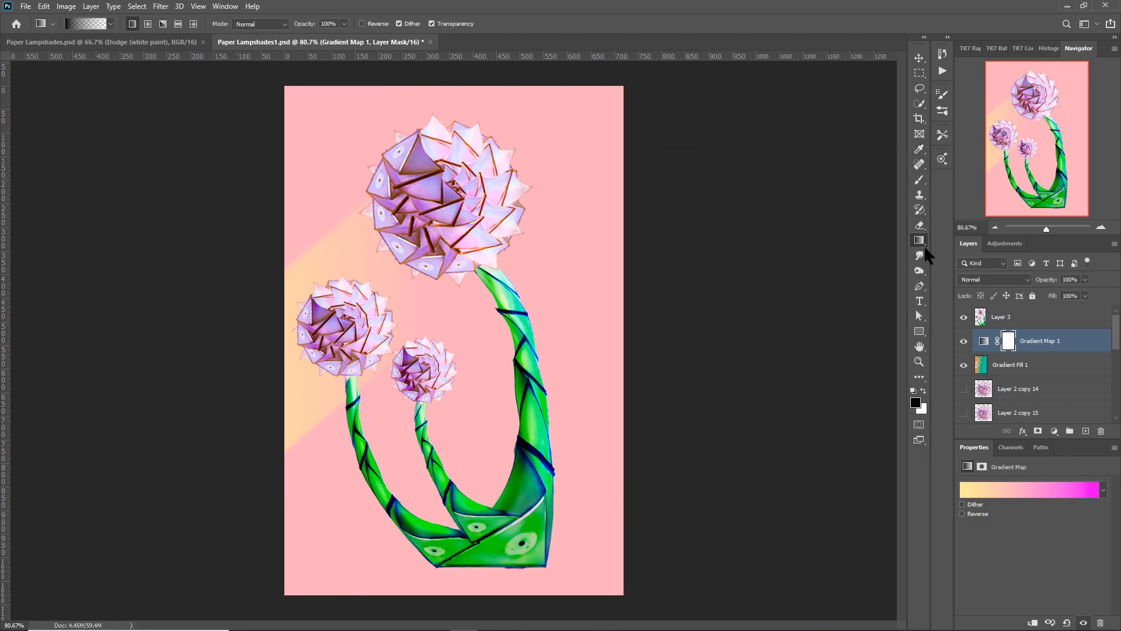
Clip Gradient Map 1 to the Gradient Fill 1 layer and keep that fill layer visible.
click(963, 365)
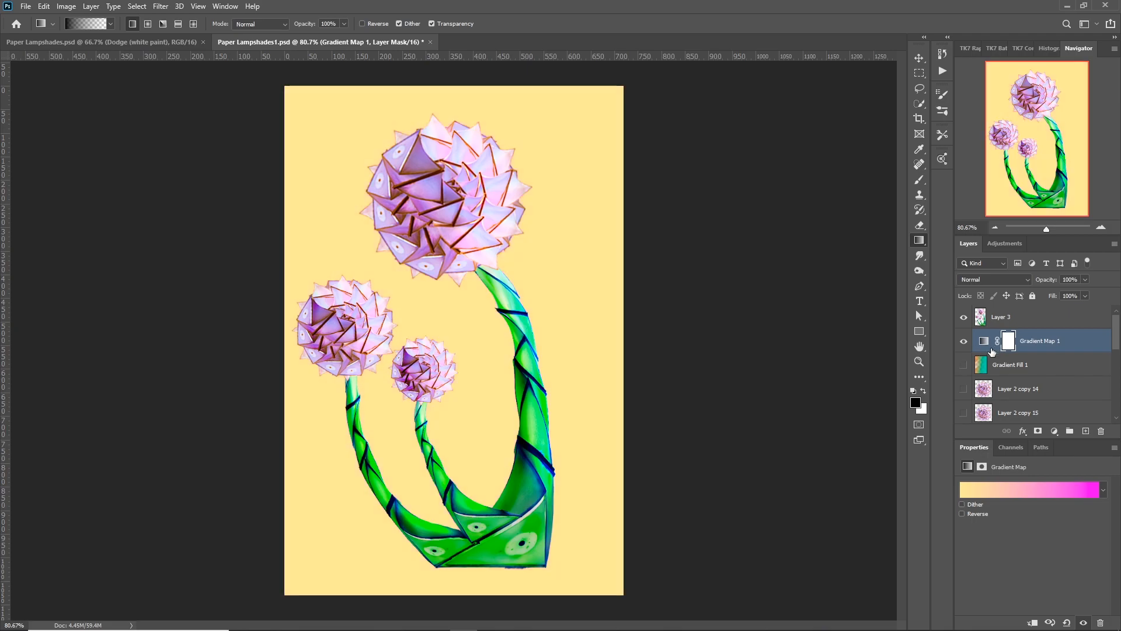
alt+click(993, 349)
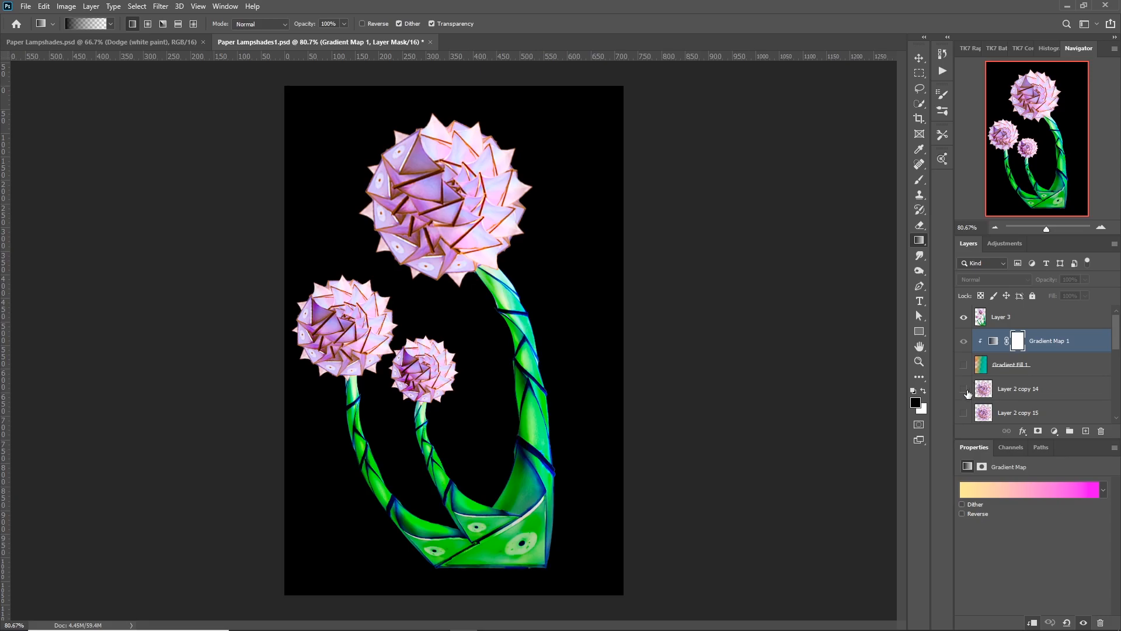
scroll(1007, 387, down, 1)
scroll(1007, 386, up, 1)
click(964, 363)
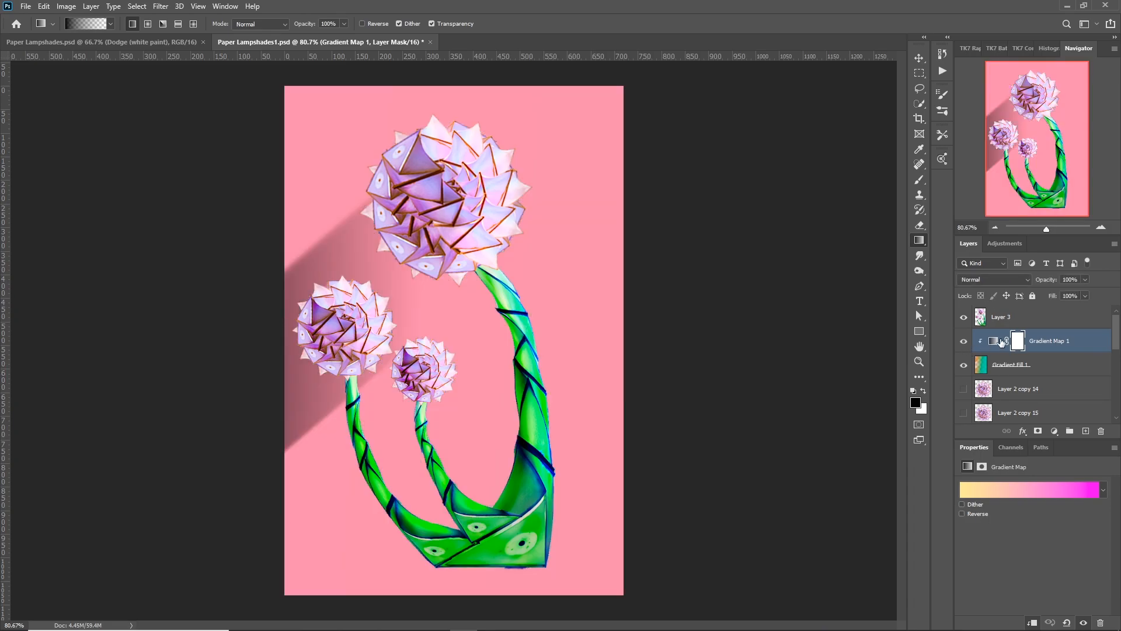
Set Gradient Map 1's blend mode to Dissolve and lower its opacity to about 78%.
click(995, 344)
click(1023, 281)
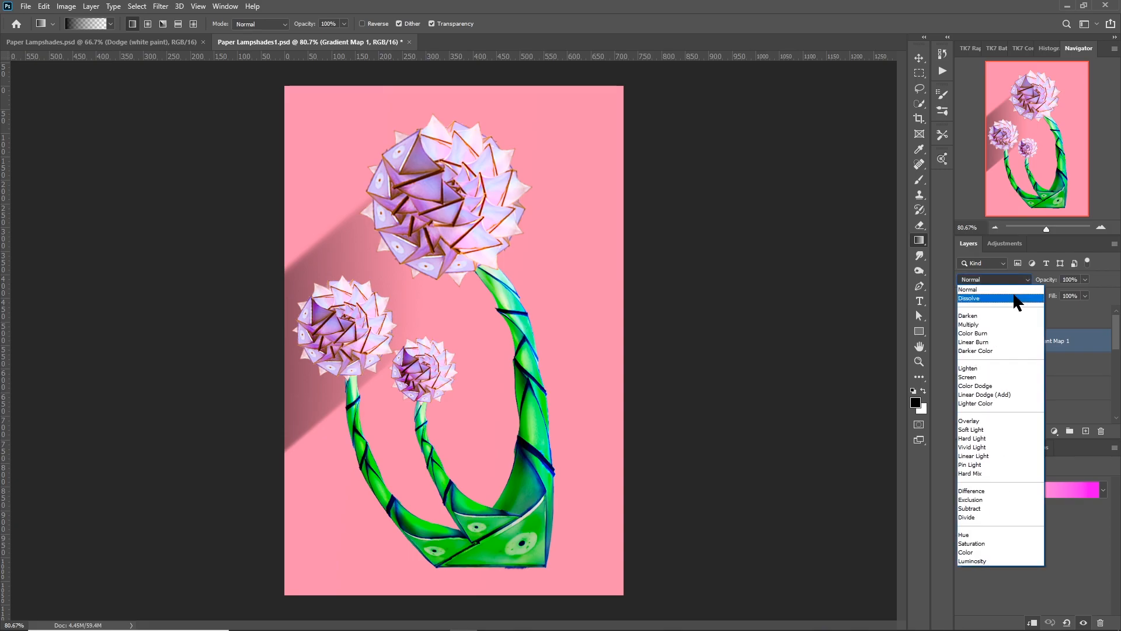
click(1014, 298)
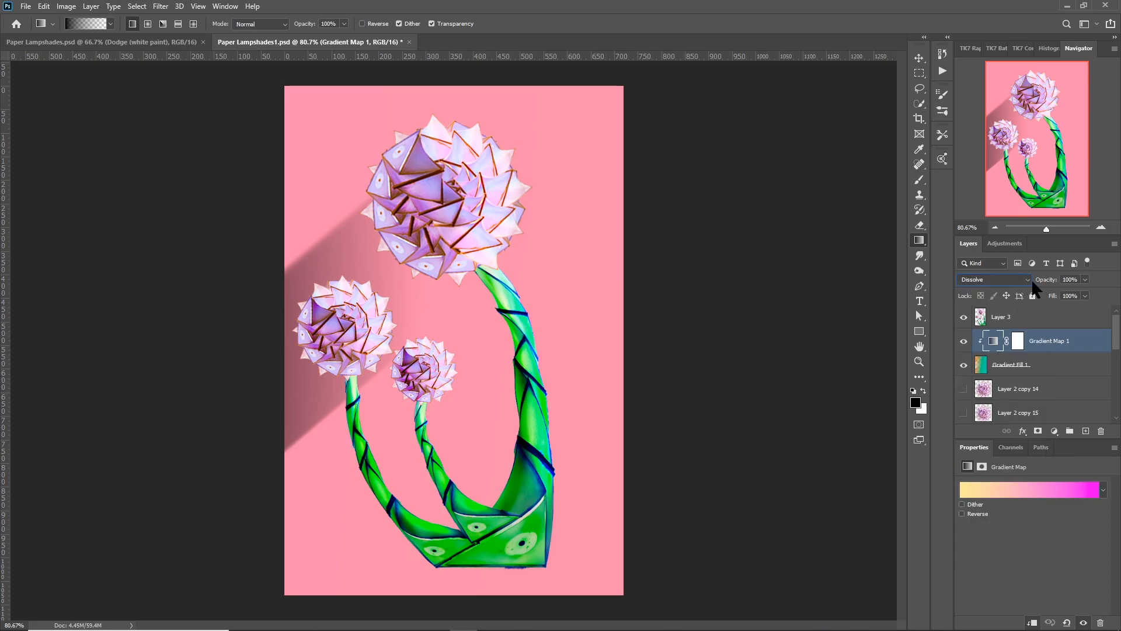
drag(1048, 281, 1035, 281)
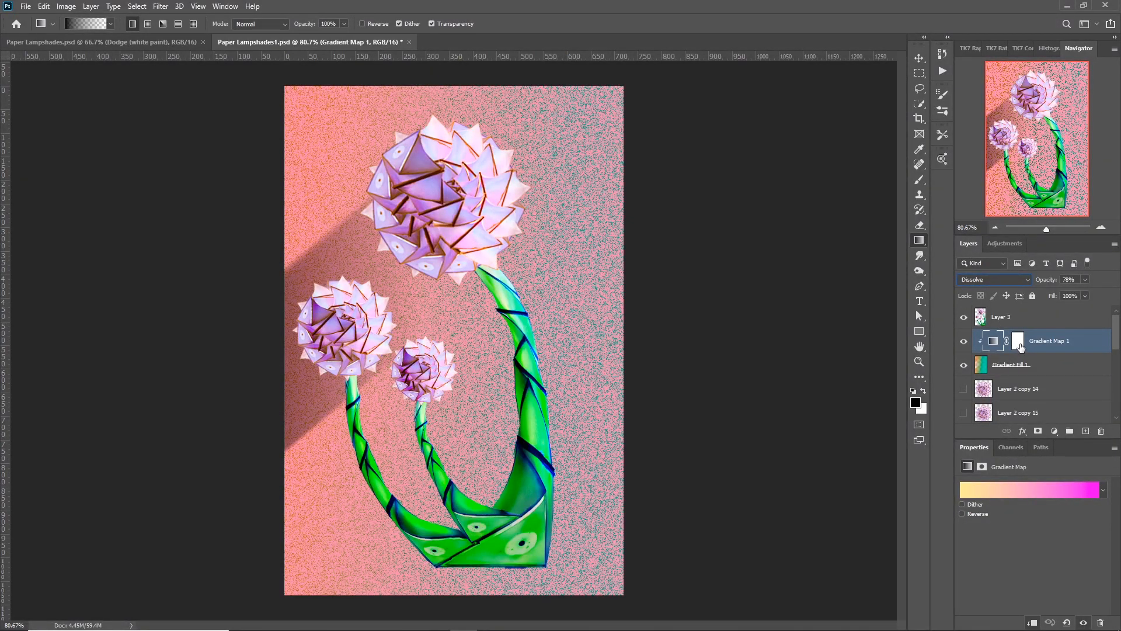
Draw a black-to-transparent linear gradient repeatedly across Gradient Map 1's mask, from the image's left edge toward its middle, hiding the effect there.
click(1018, 341)
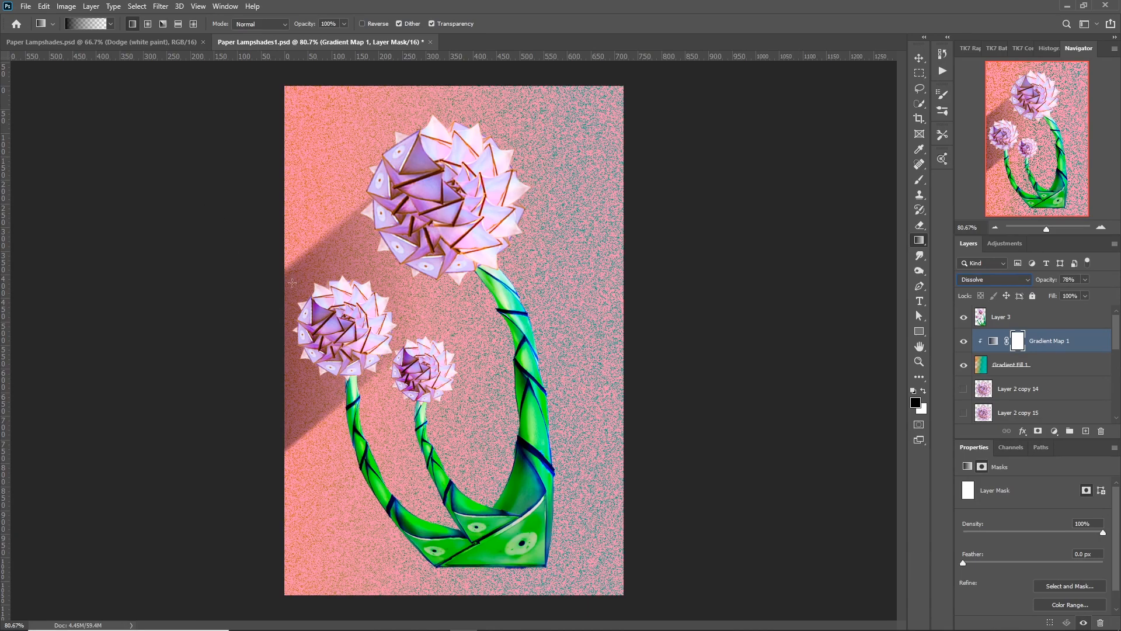
drag(283, 327, 482, 253)
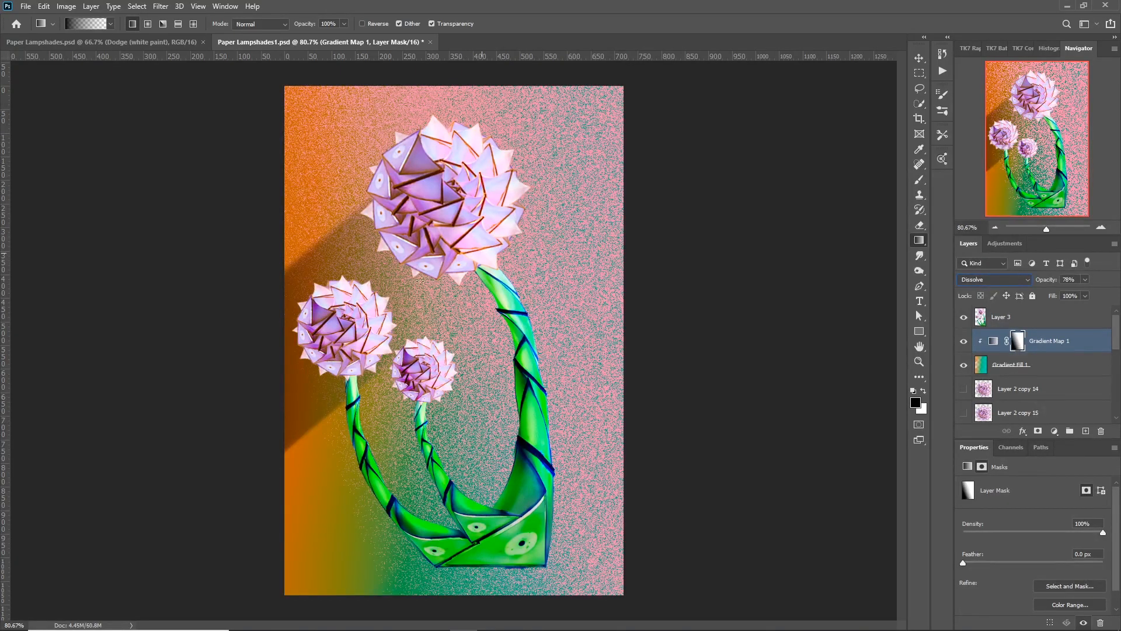
drag(387, 306, 405, 298)
drag(469, 282, 503, 263)
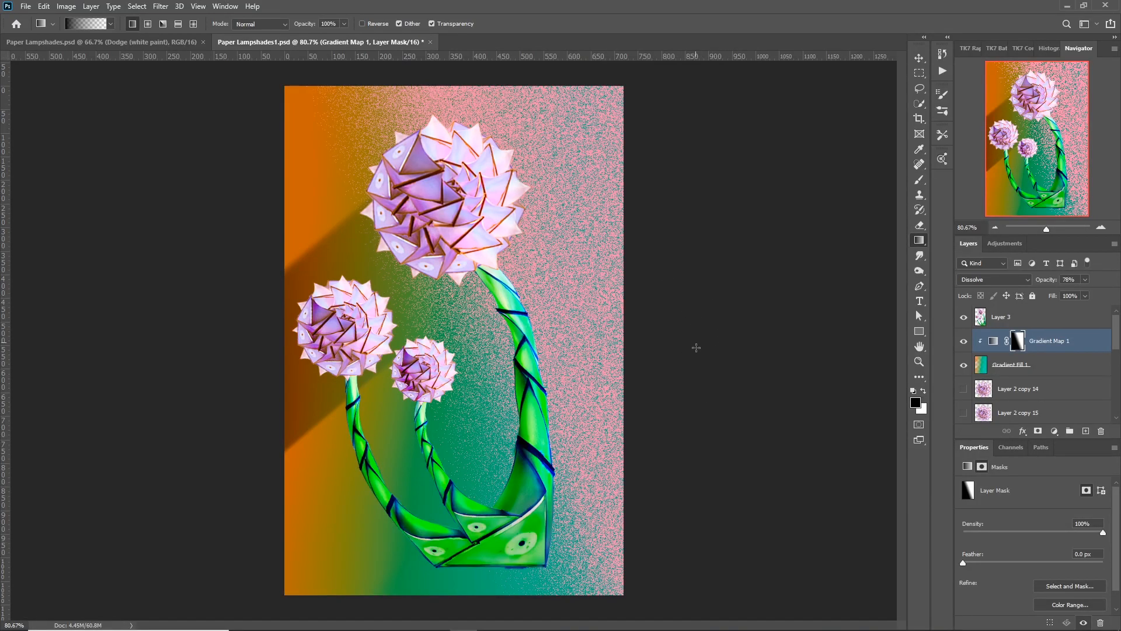
Add an empty layer above Layer 3 and select the whole canvas.
click(1049, 319)
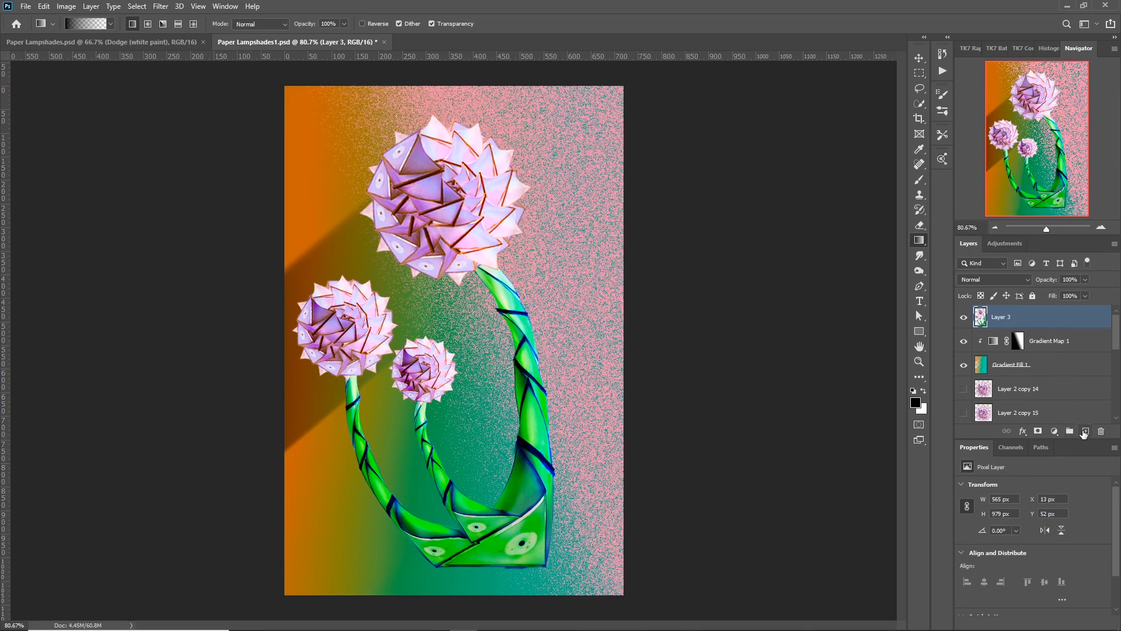
click(1084, 431)
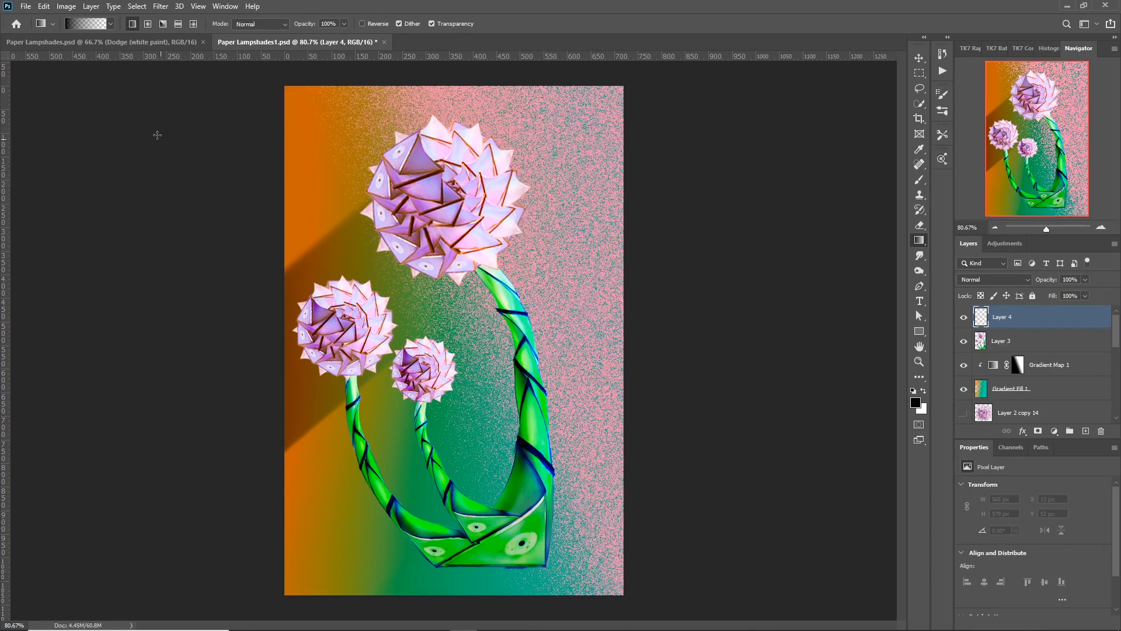
click(136, 6)
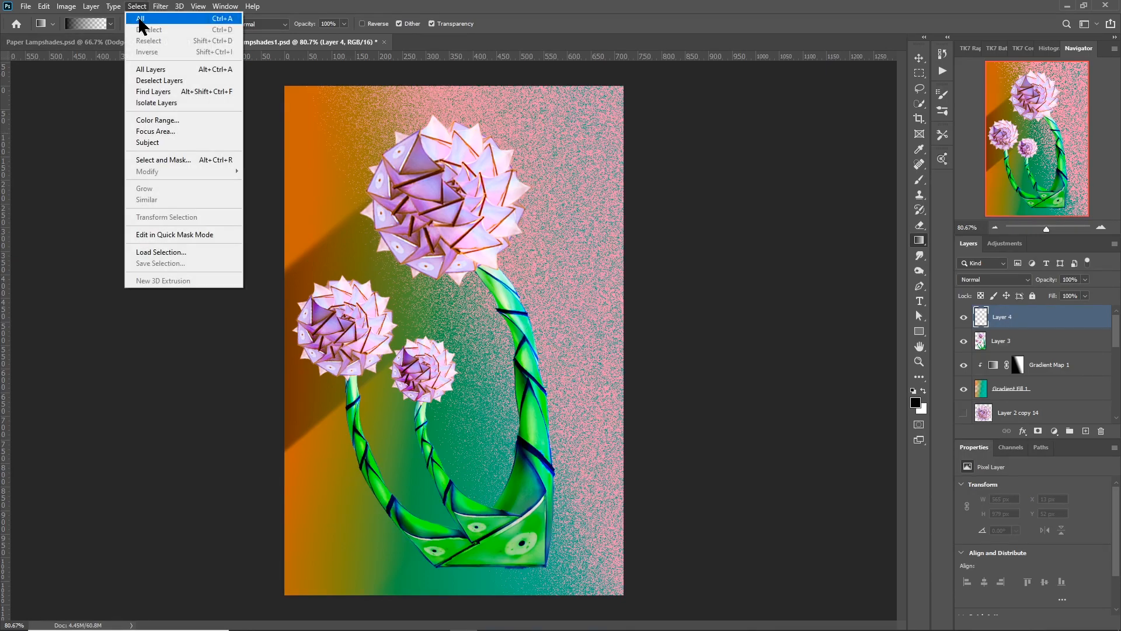
click(140, 19)
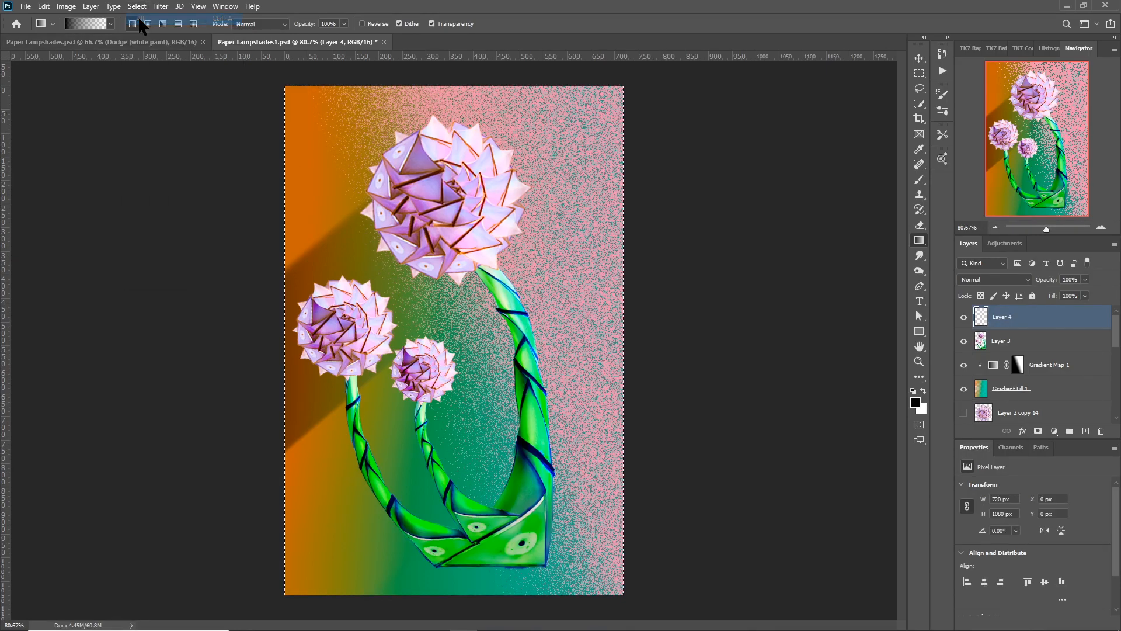
Stroke the canvas selection with a 6 px centred line in pink sampled from the speckled background, and deselect.
click(44, 6)
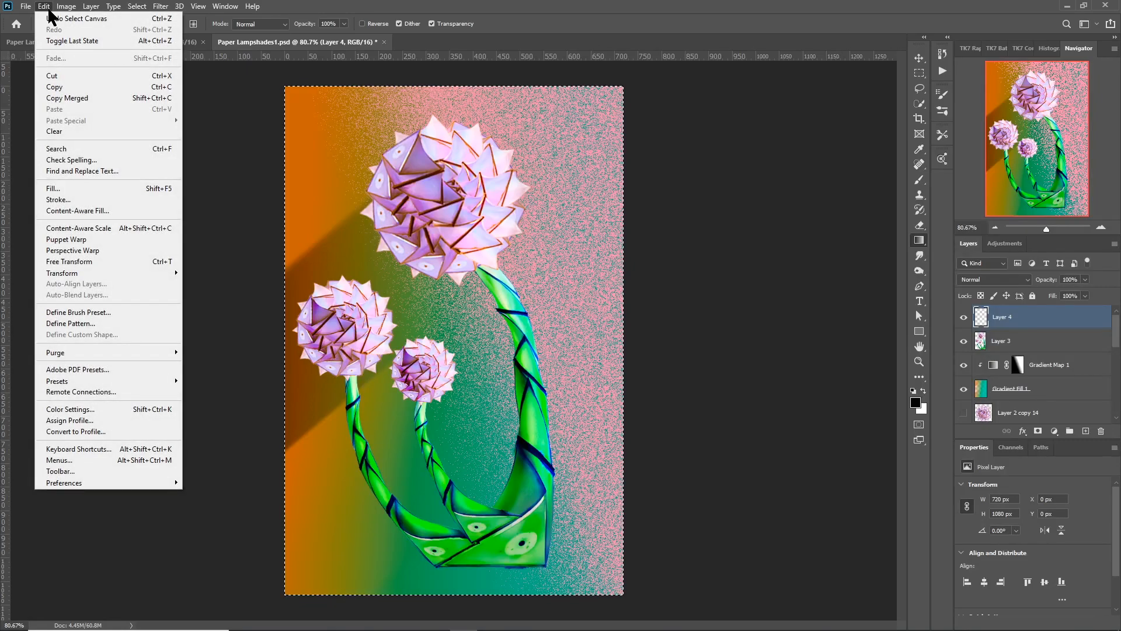
click(53, 199)
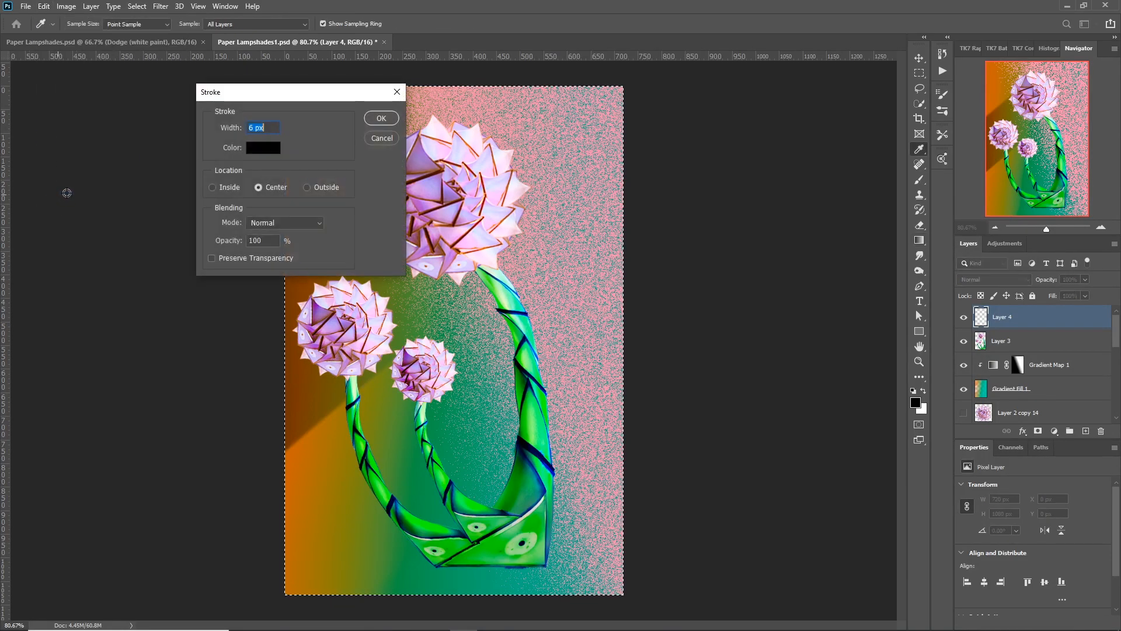
click(264, 150)
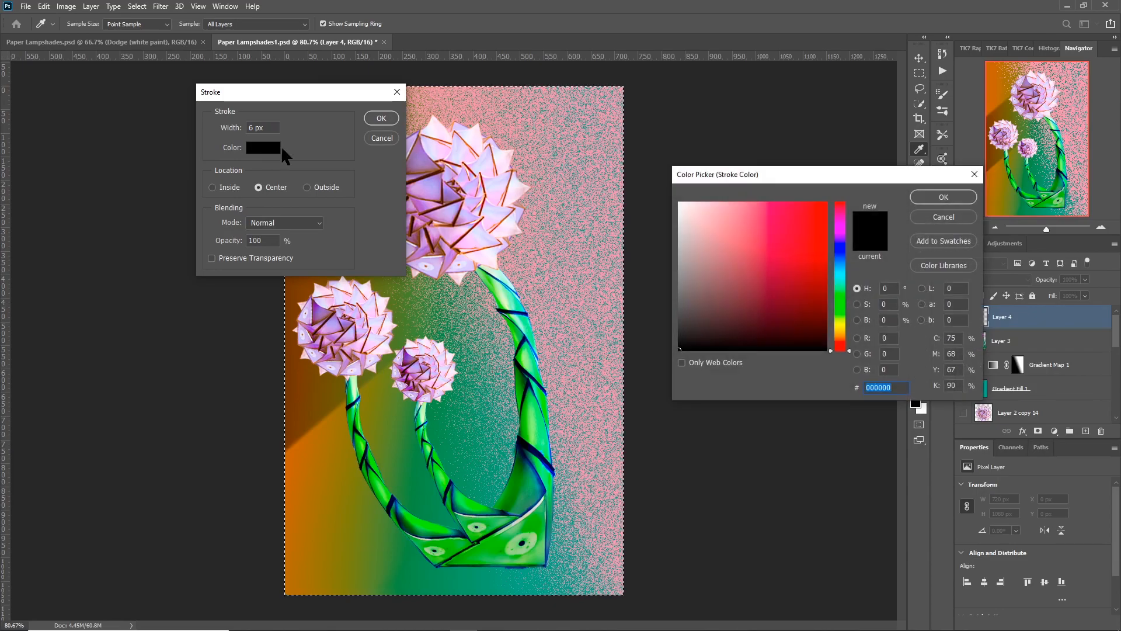
click(589, 212)
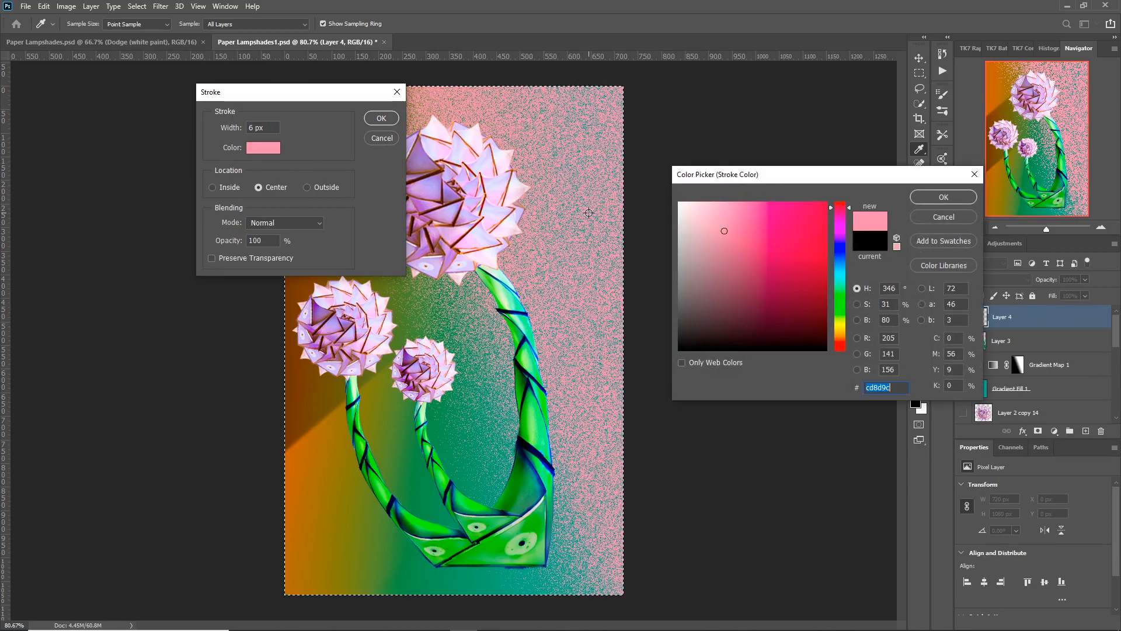
click(919, 198)
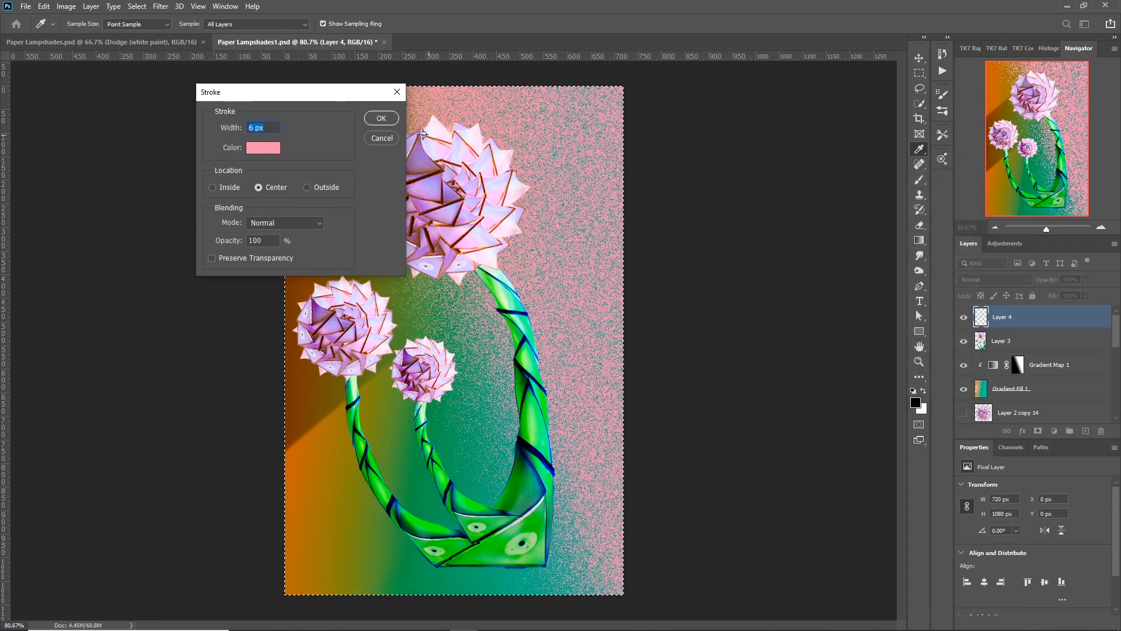
click(381, 118)
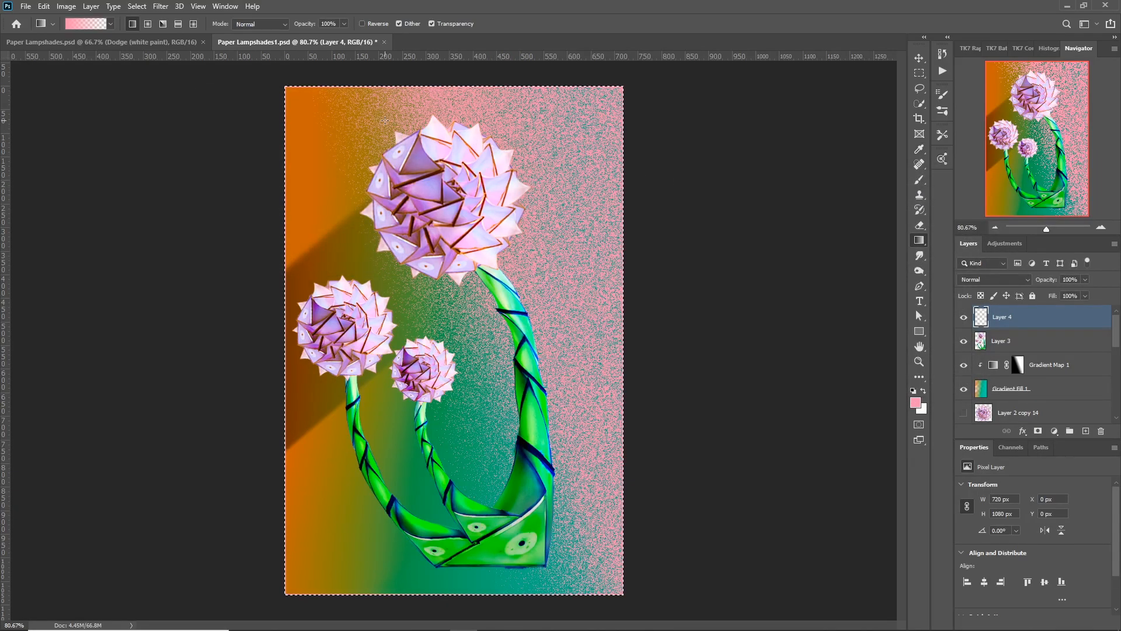
key(ctrl+d)
Scale the pink border on Layer 4 proportionally to 98% so it sits inside the canvas edge.
click(920, 57)
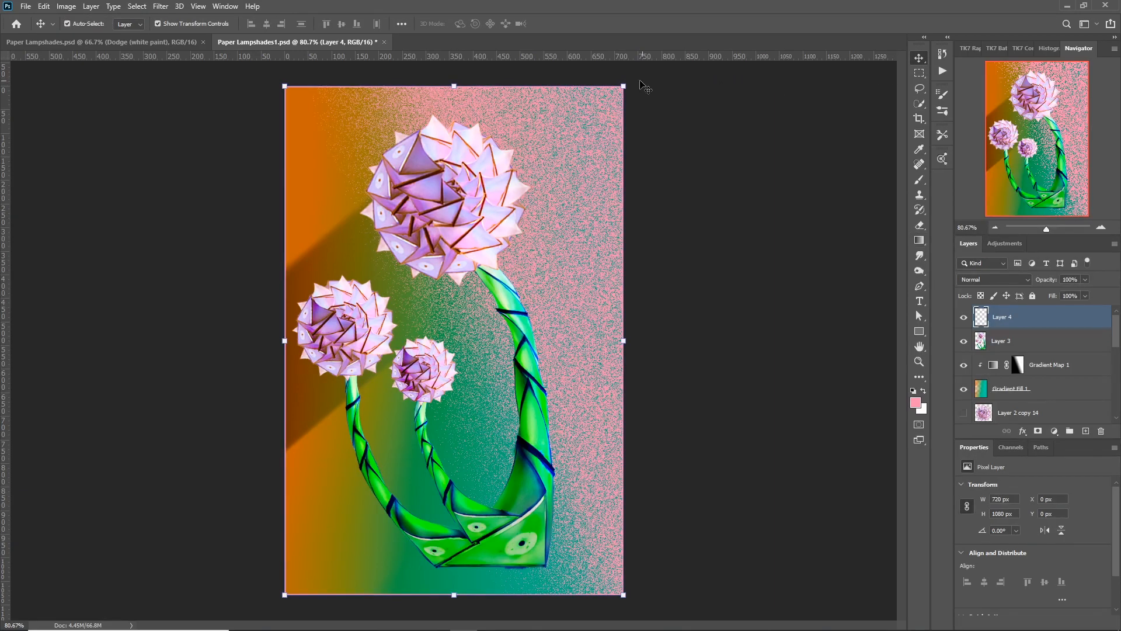
click(621, 88)
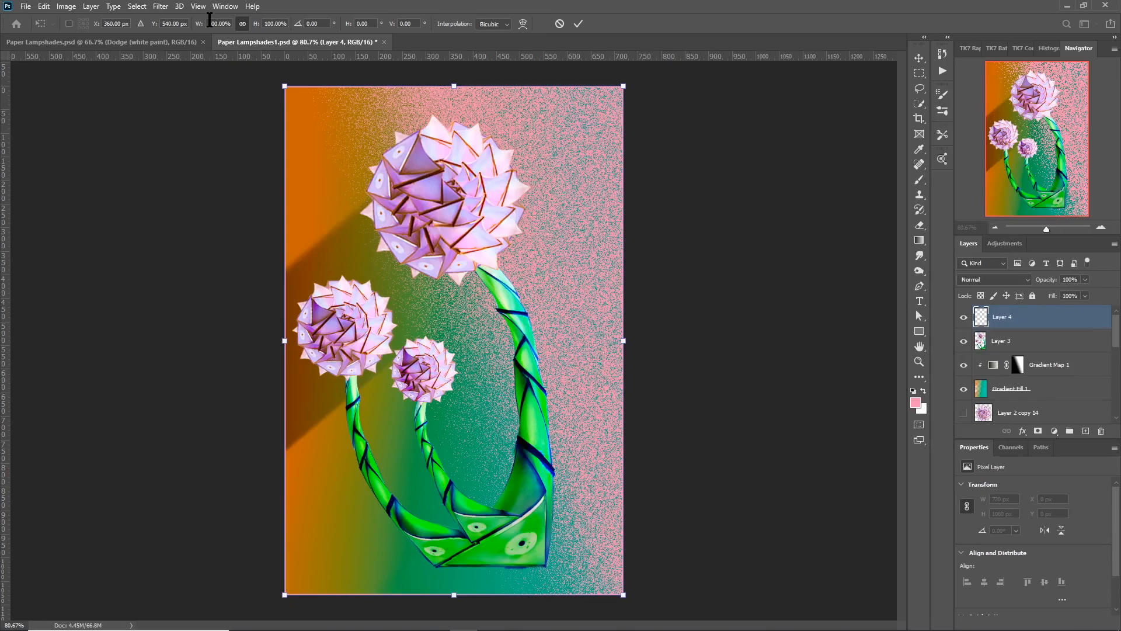
drag(209, 19, 229, 19)
text(98)
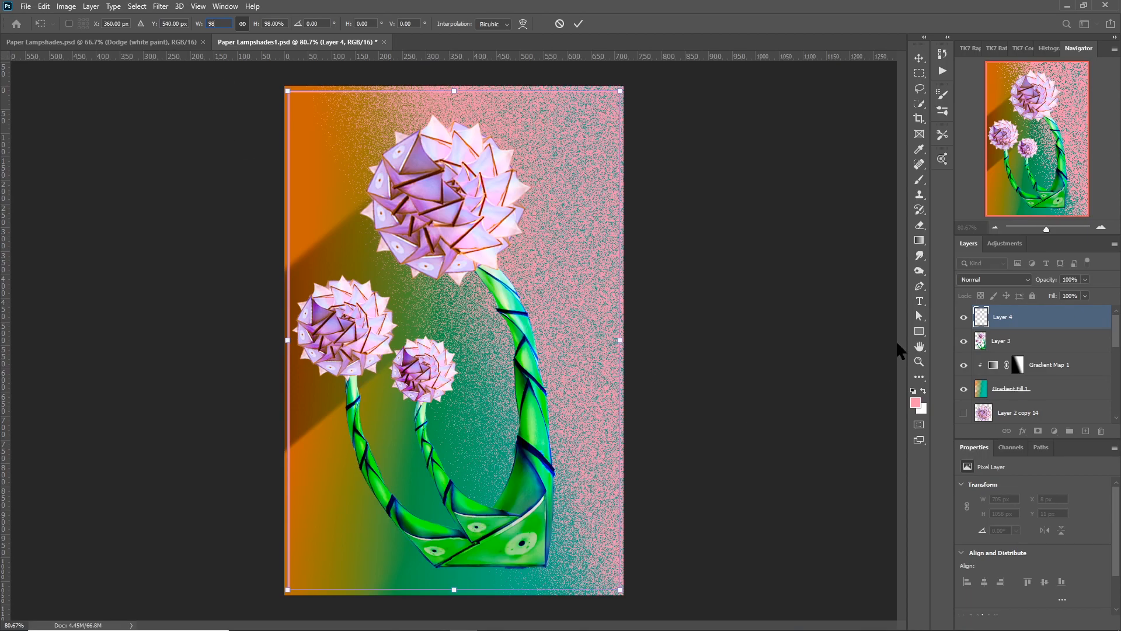
click(917, 320)
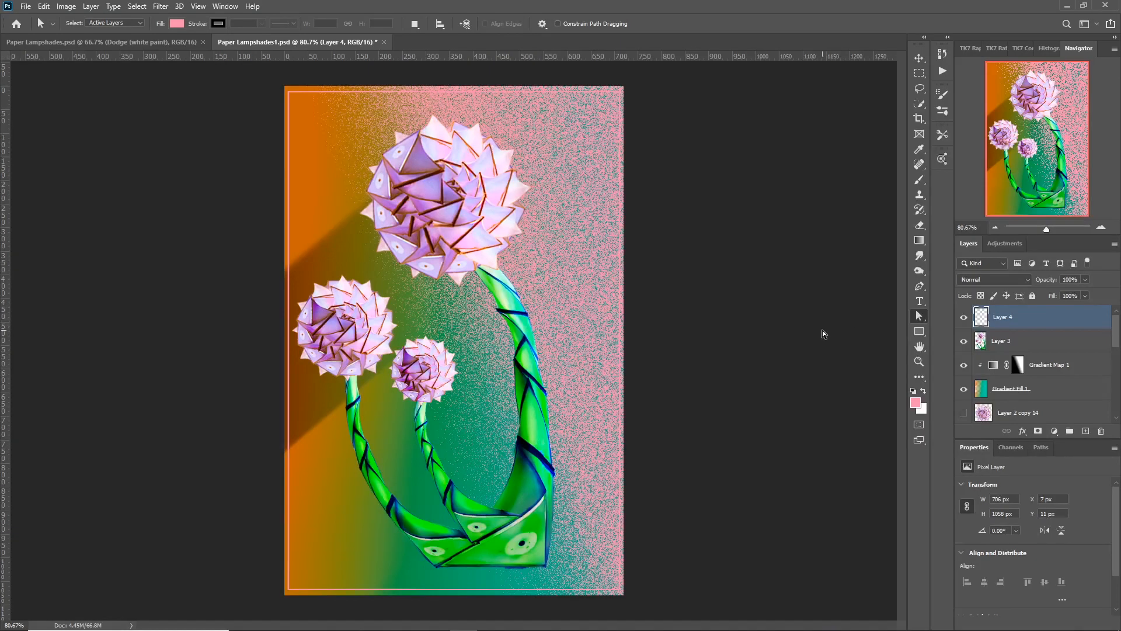
click(1024, 344)
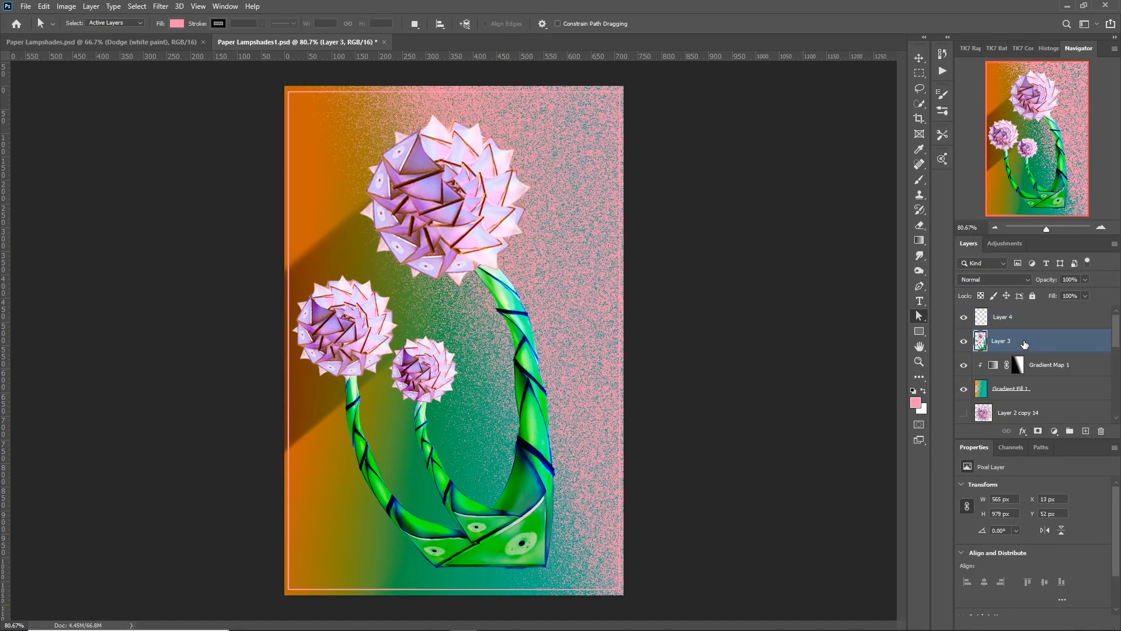
key(v)
drag(481, 354, 488, 354)
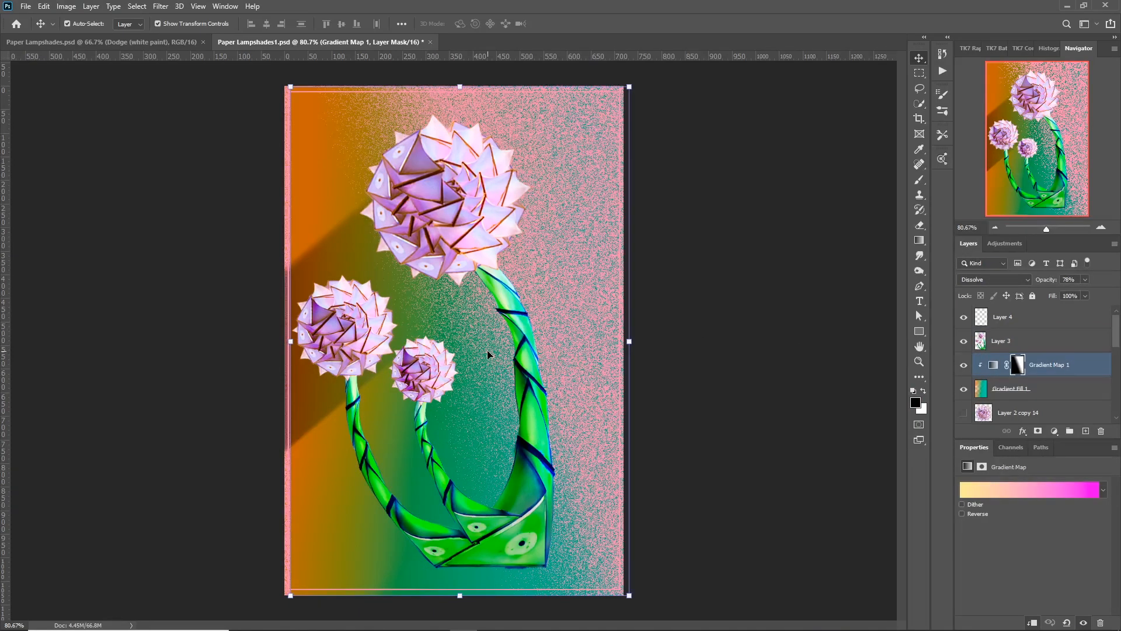
key(ctrl+z)
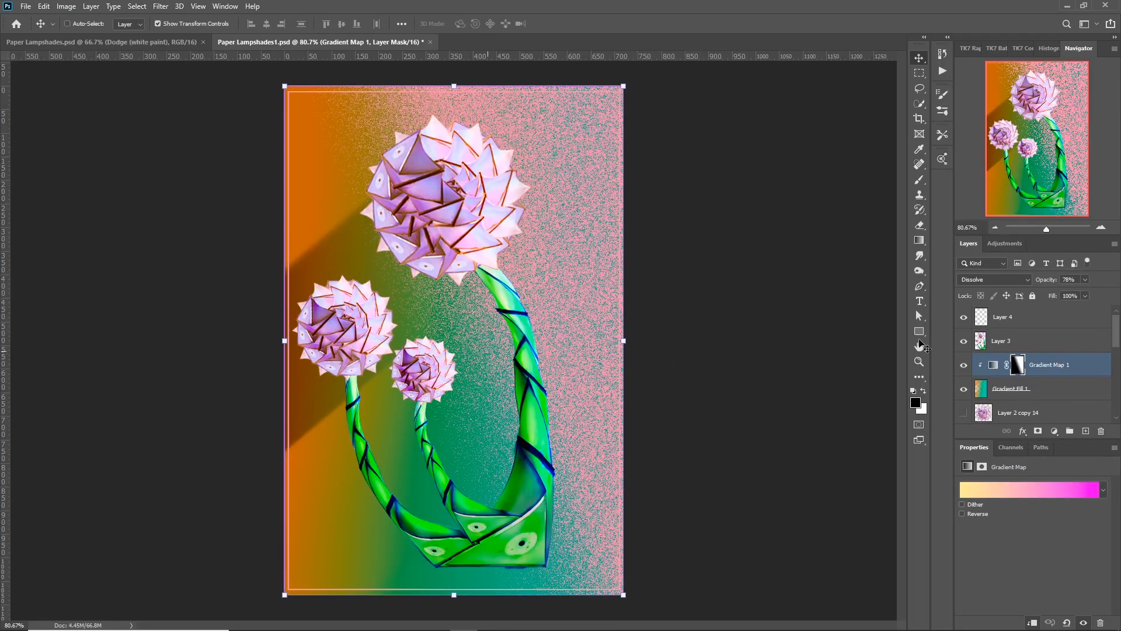
Move the flowers on Layer 3 down and to the right, to about X 52 px and Y 90 px.
click(996, 345)
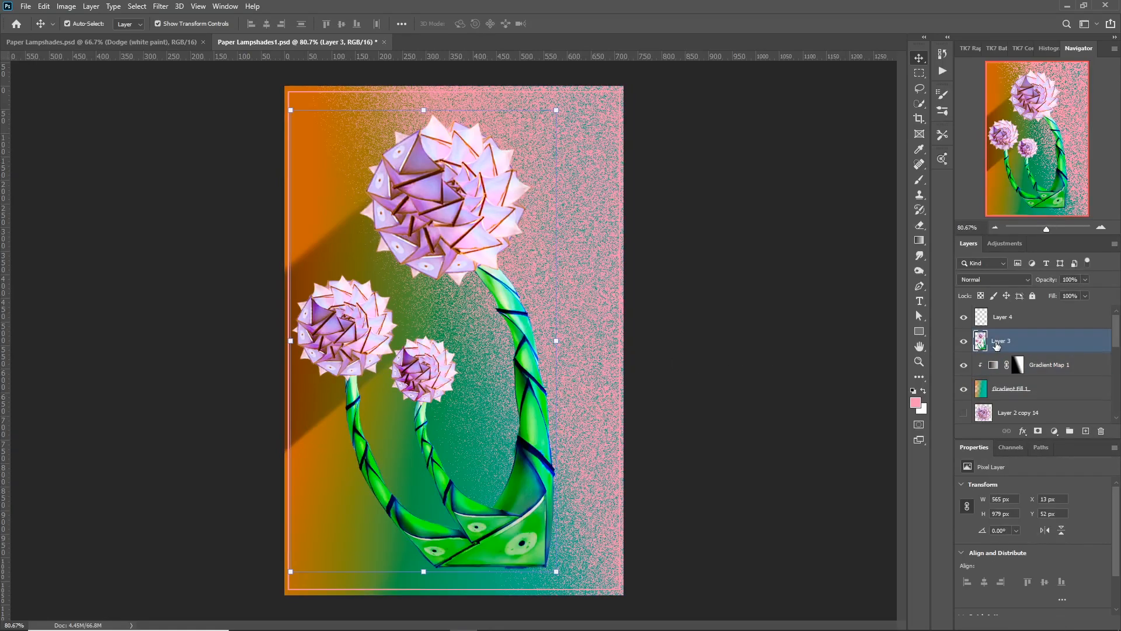
drag(529, 409, 547, 425)
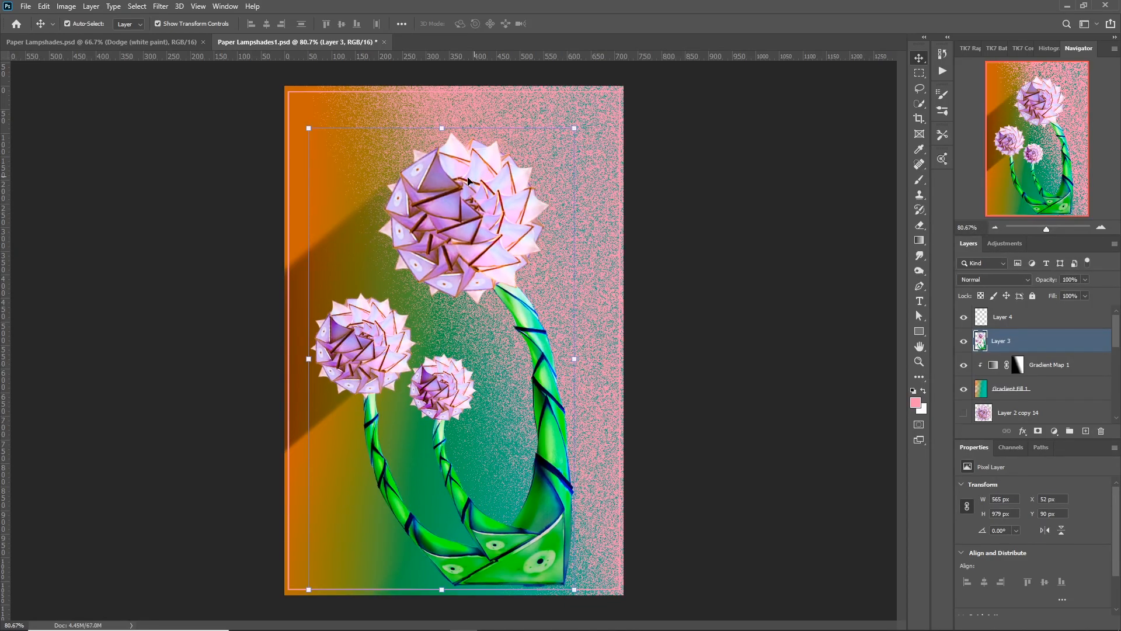
click(920, 316)
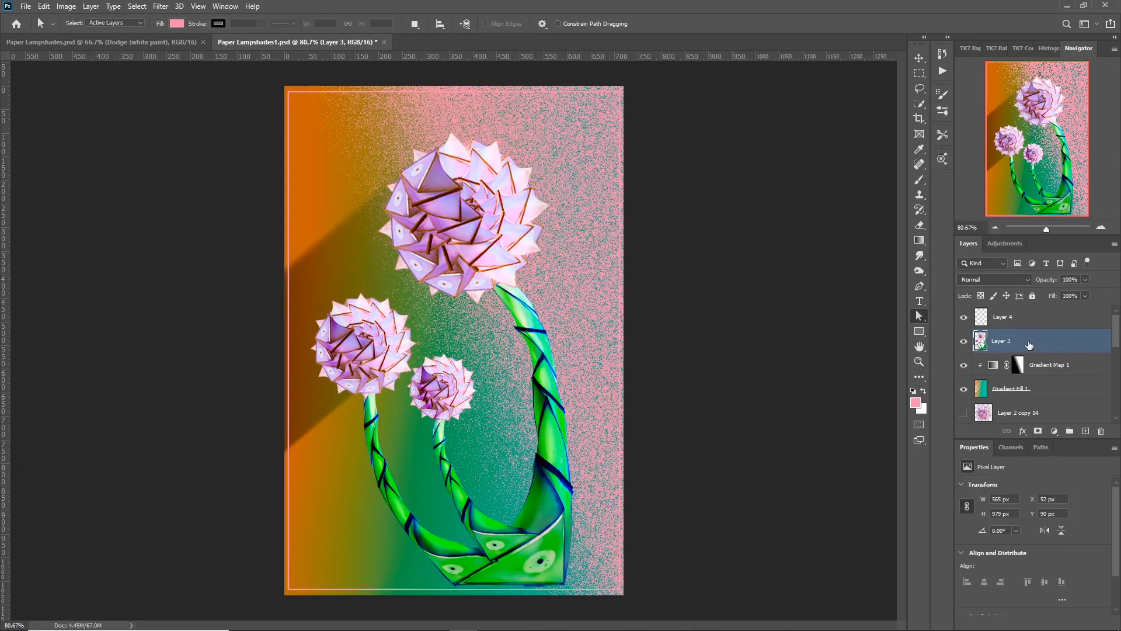
Duplicate Layer 3, hide the copy and make the original Layer 3 active.
key(ctrl+j)
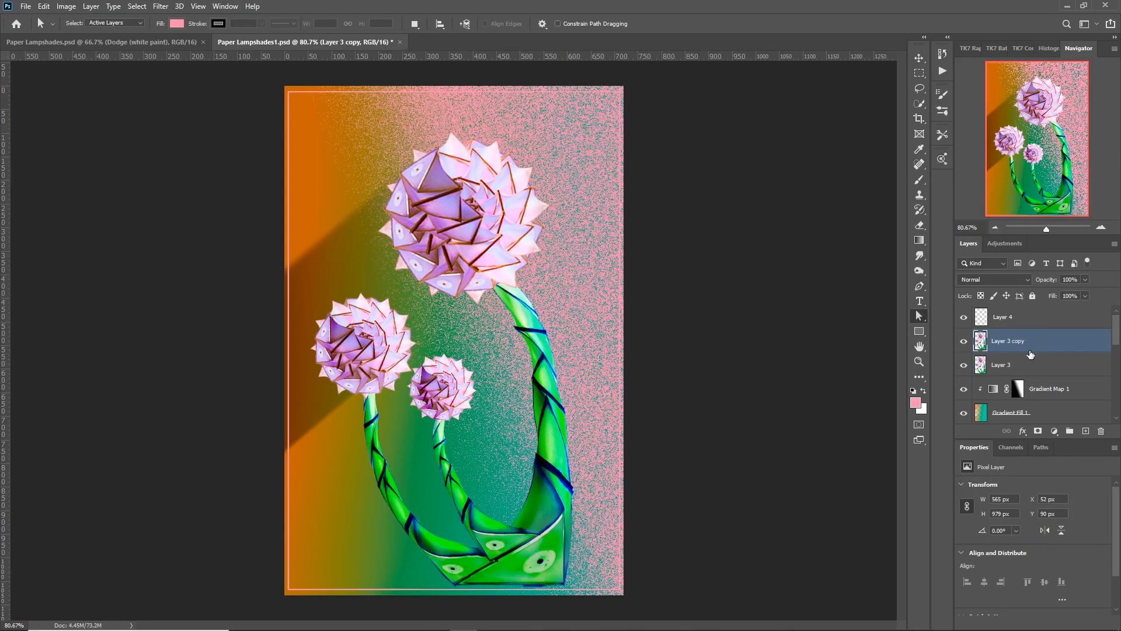
click(1023, 365)
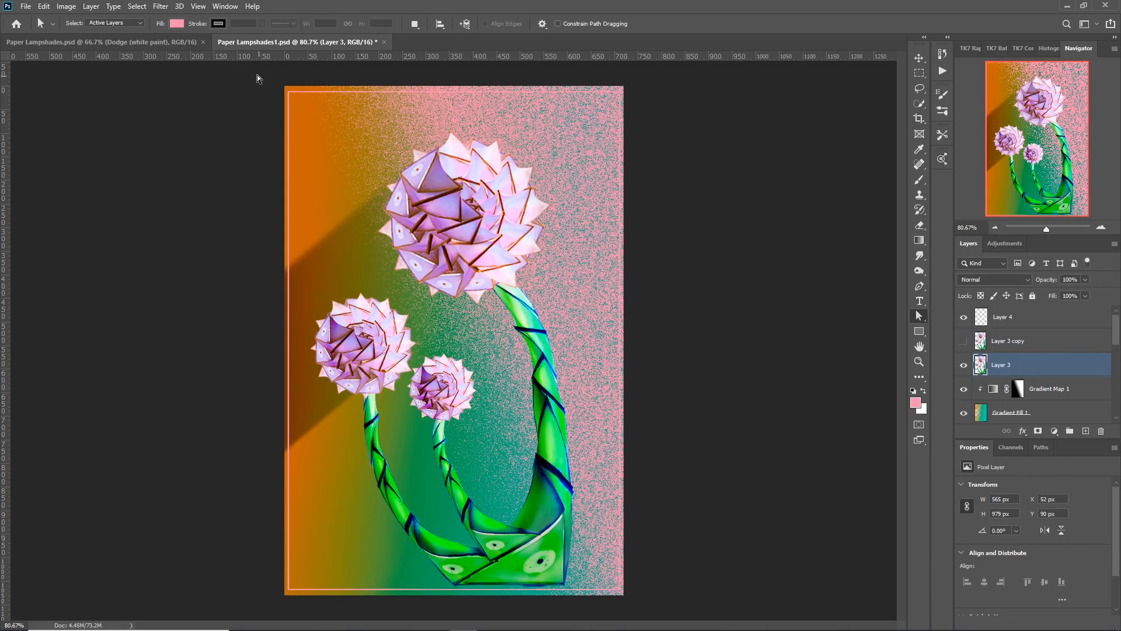
Apply the Mezzotint filter with the Long Strokes type to Layer 3.
click(161, 6)
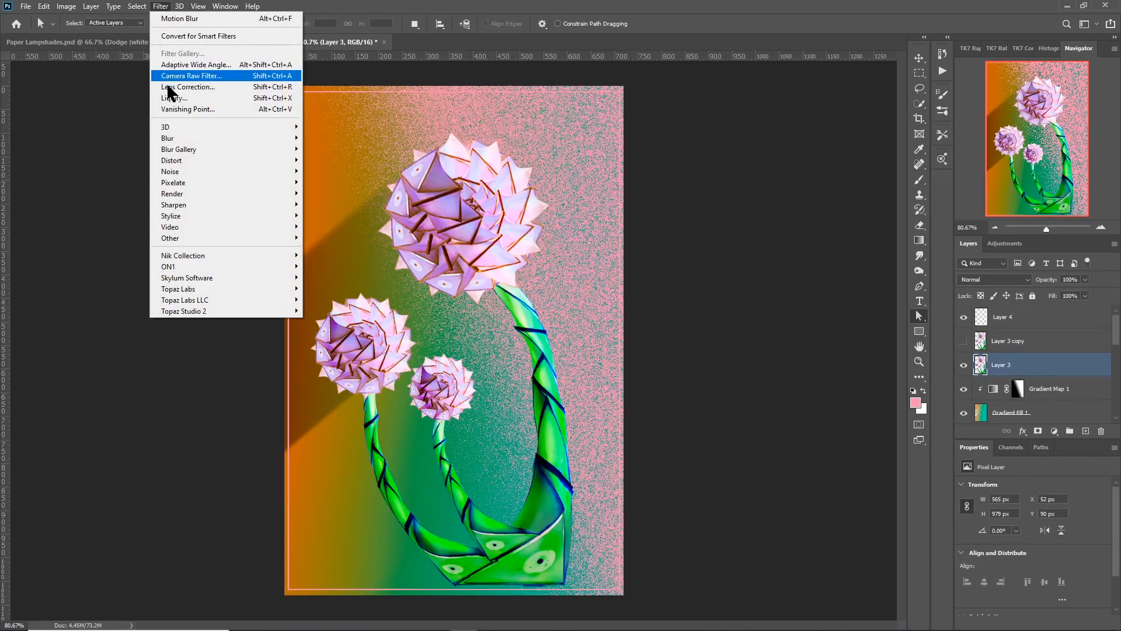
mouse_move(183, 184)
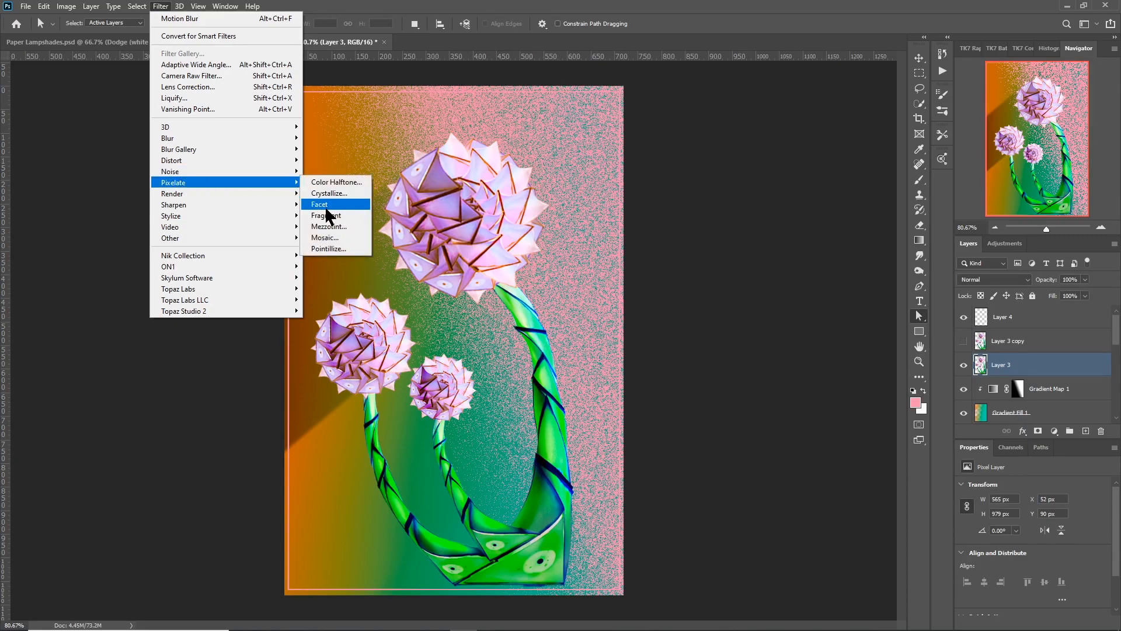
click(327, 226)
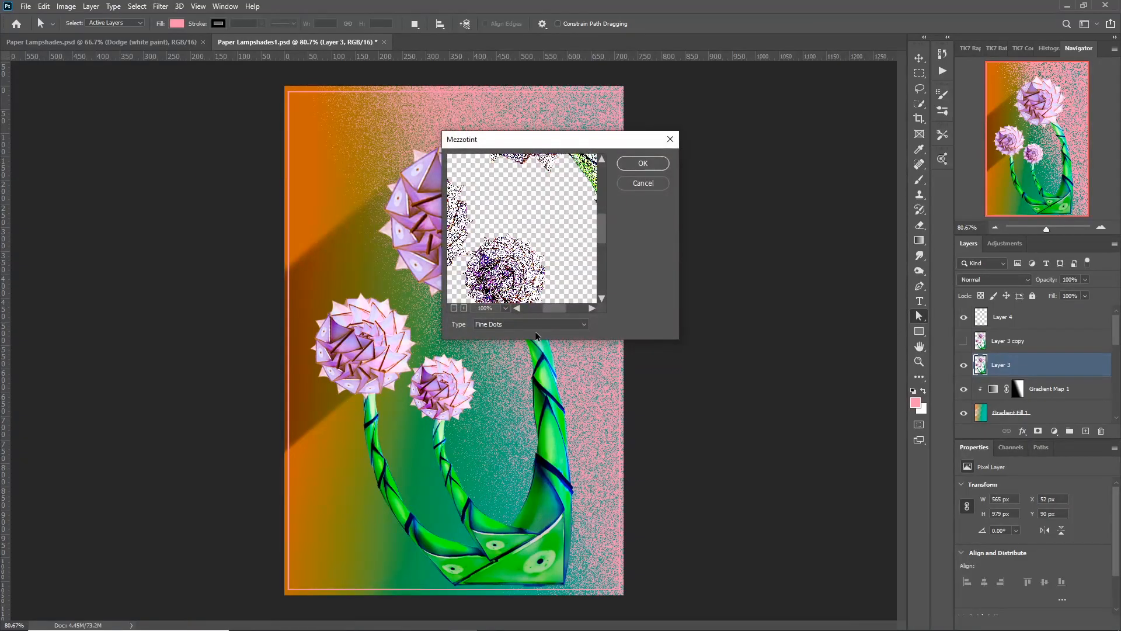
click(531, 326)
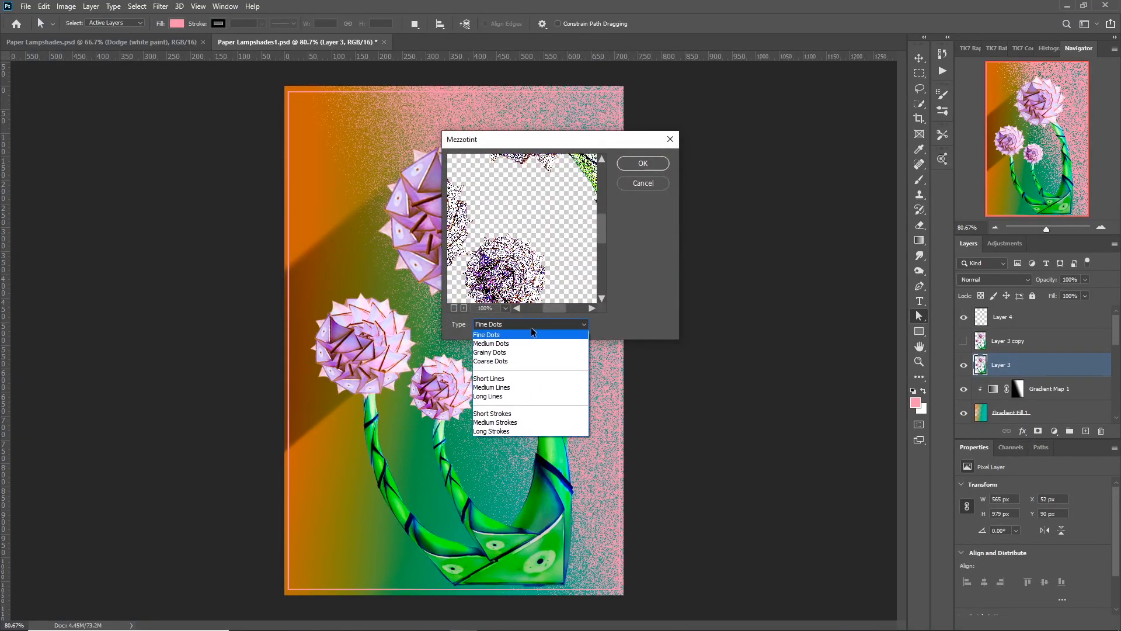
click(518, 432)
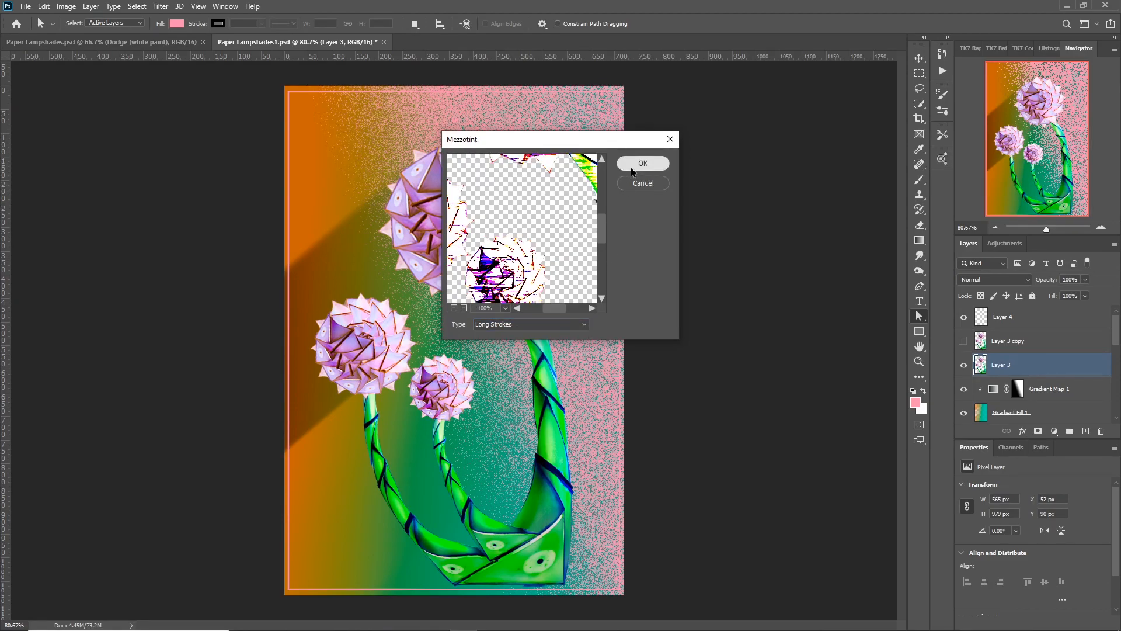
click(631, 167)
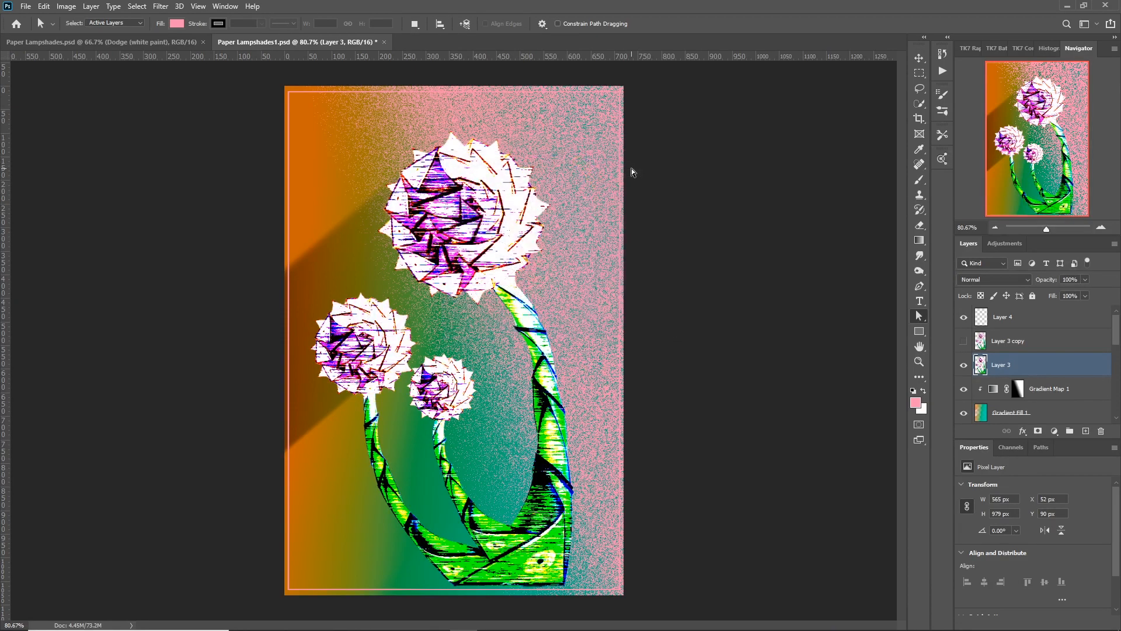
Apply a Radial Blur to Layer 3 with the Zoom method, amount 51 and Best quality.
click(161, 7)
mouse_move(218, 140)
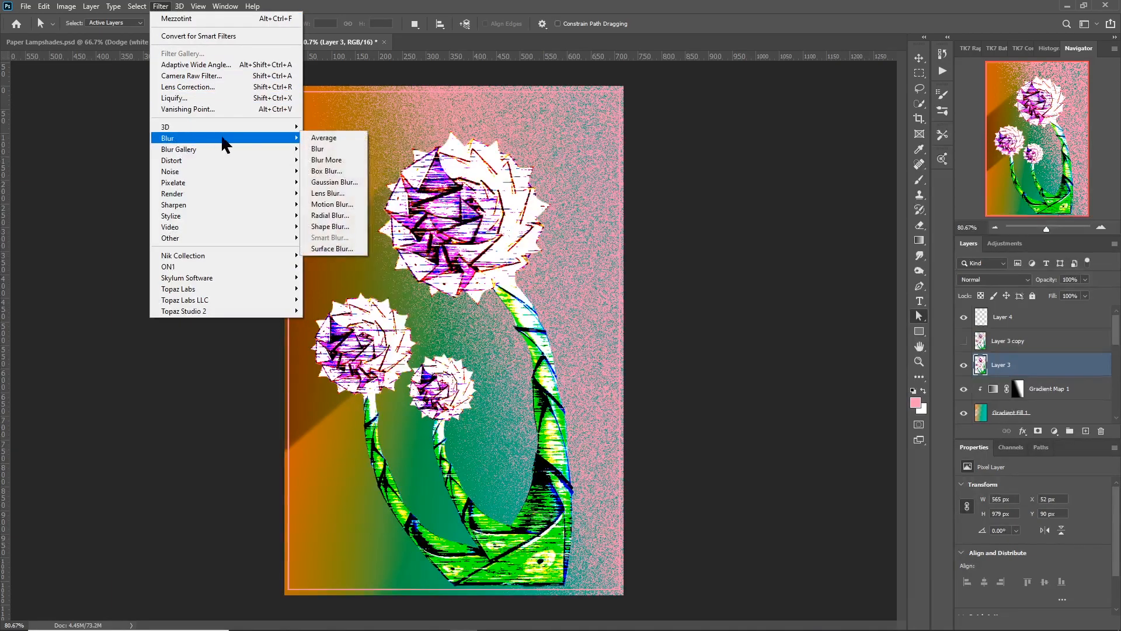
click(321, 216)
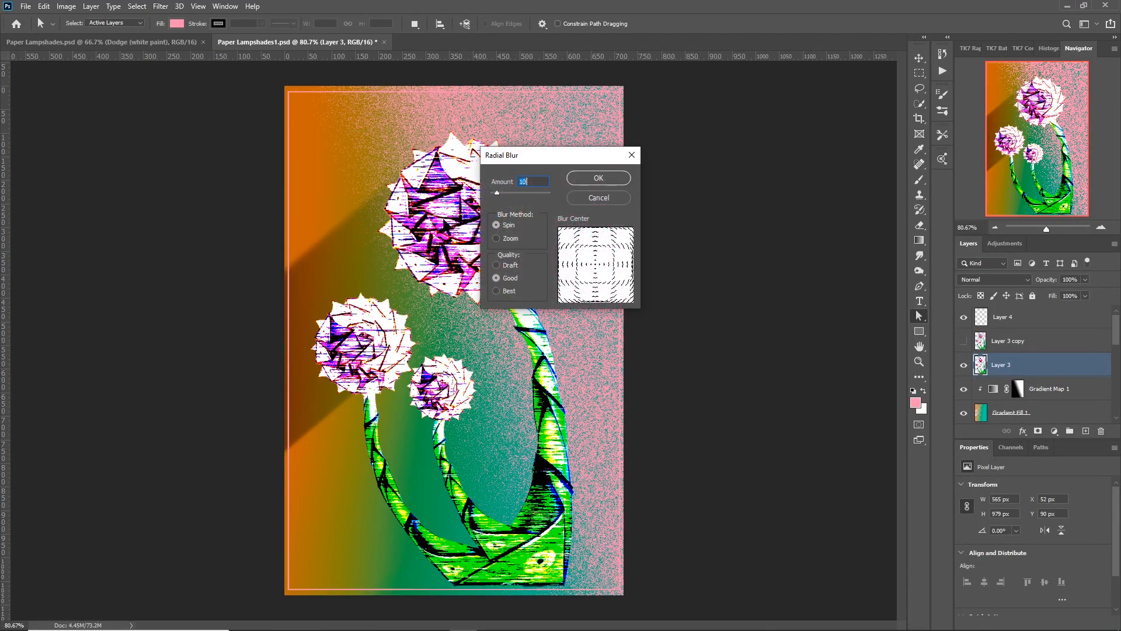
click(495, 239)
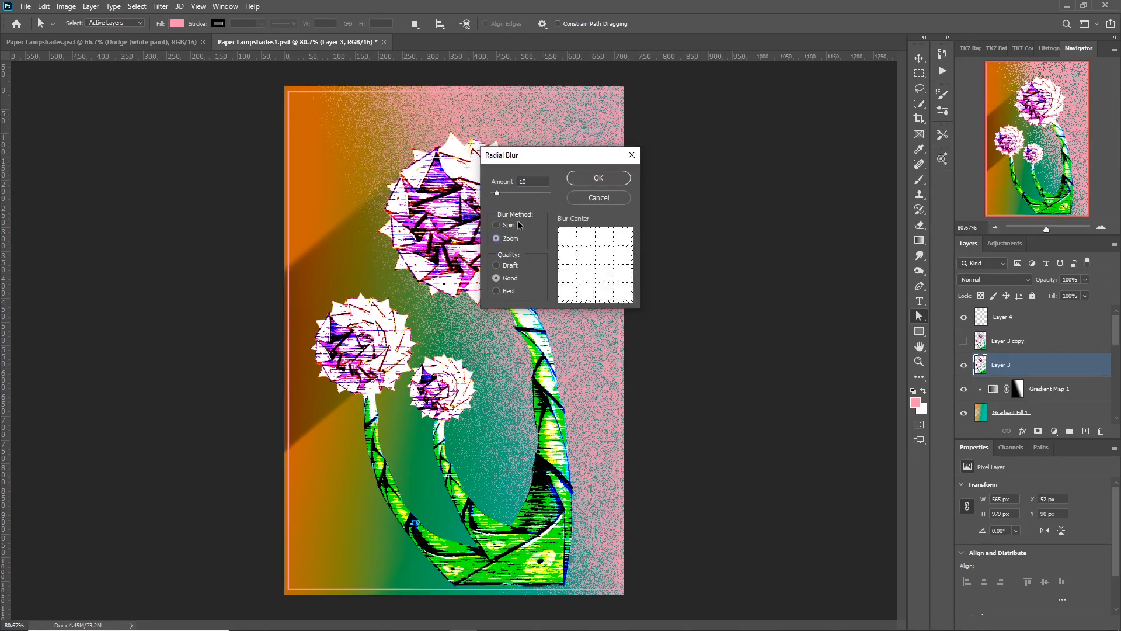
click(521, 193)
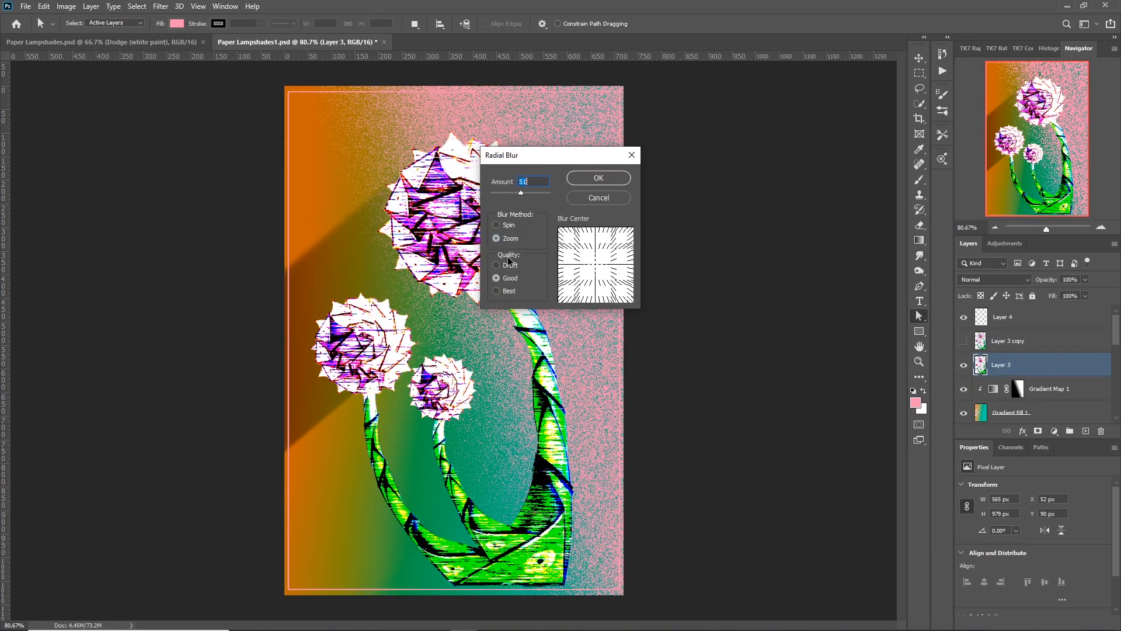
click(496, 290)
click(596, 180)
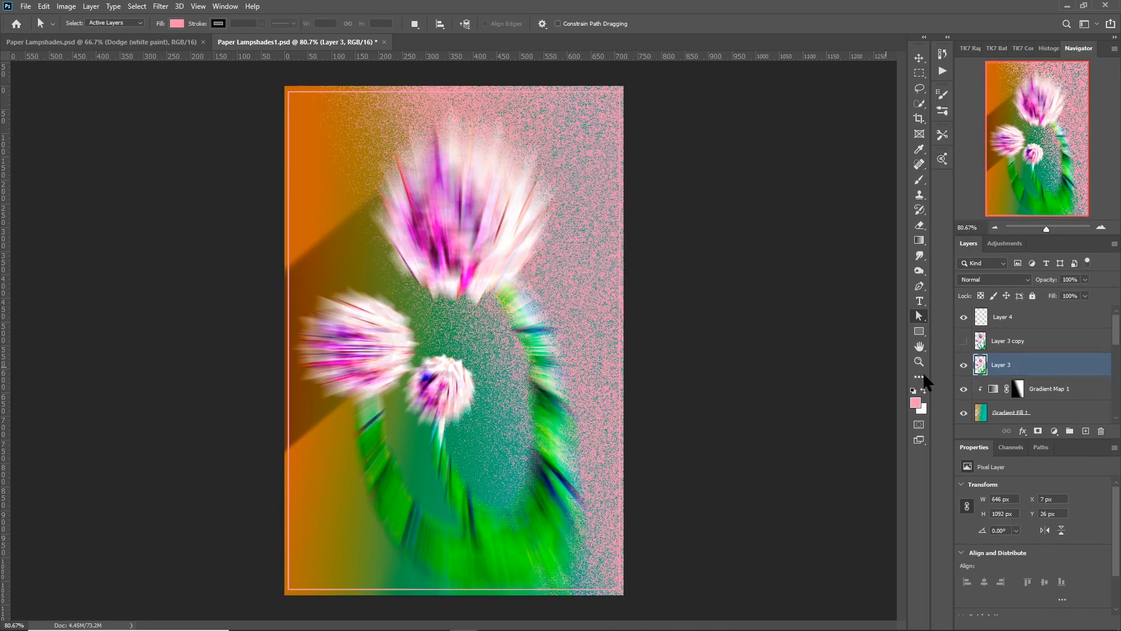
Show Layer 3 copy above the blurred flowers and apply the same Radial Blur to Layer 3 a second time.
click(964, 342)
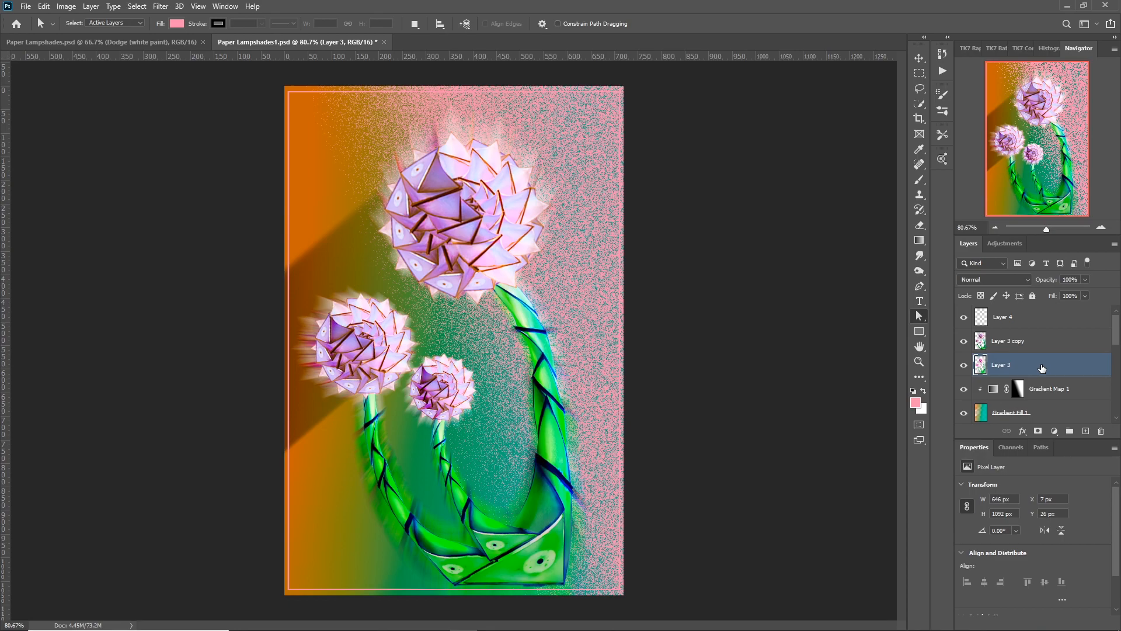
key(ctrl+j)
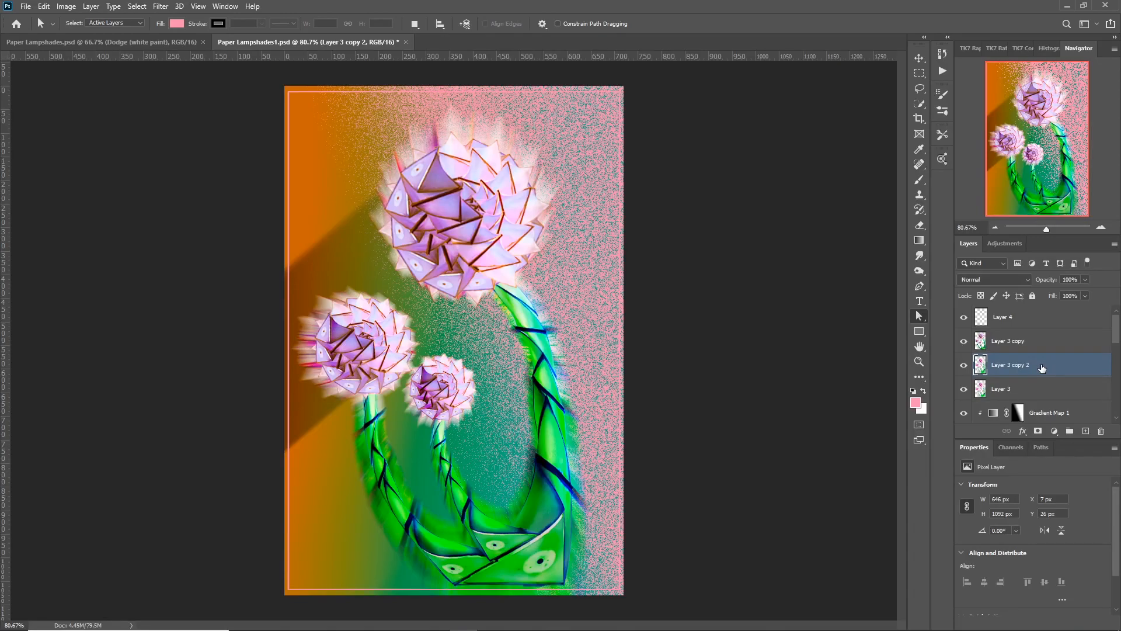
key(ctrl+z)
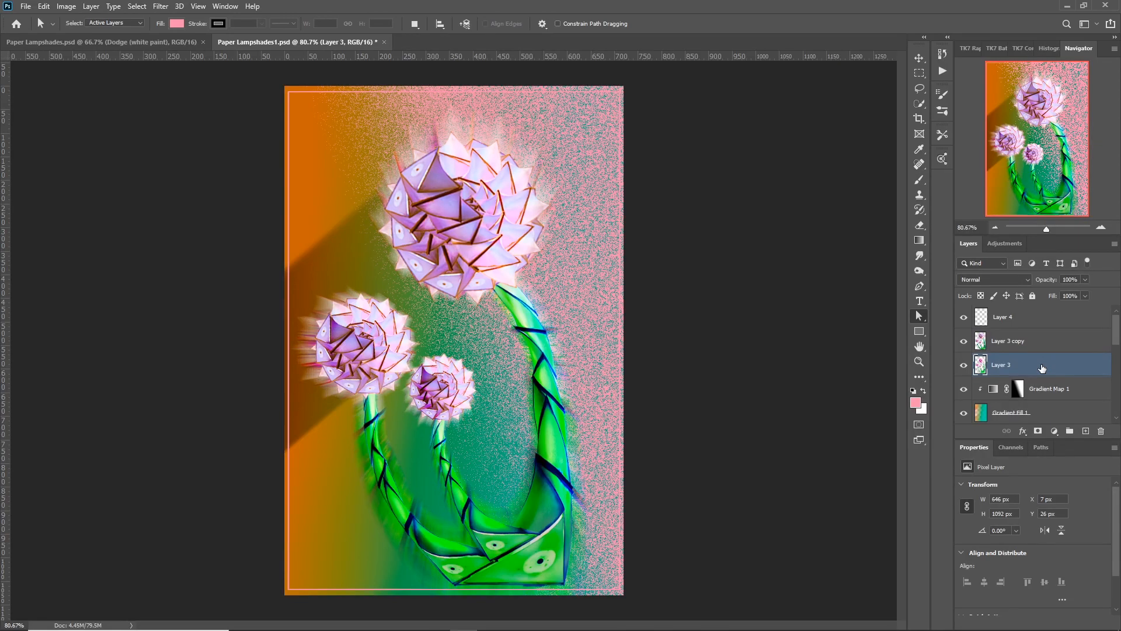
click(161, 7)
click(174, 18)
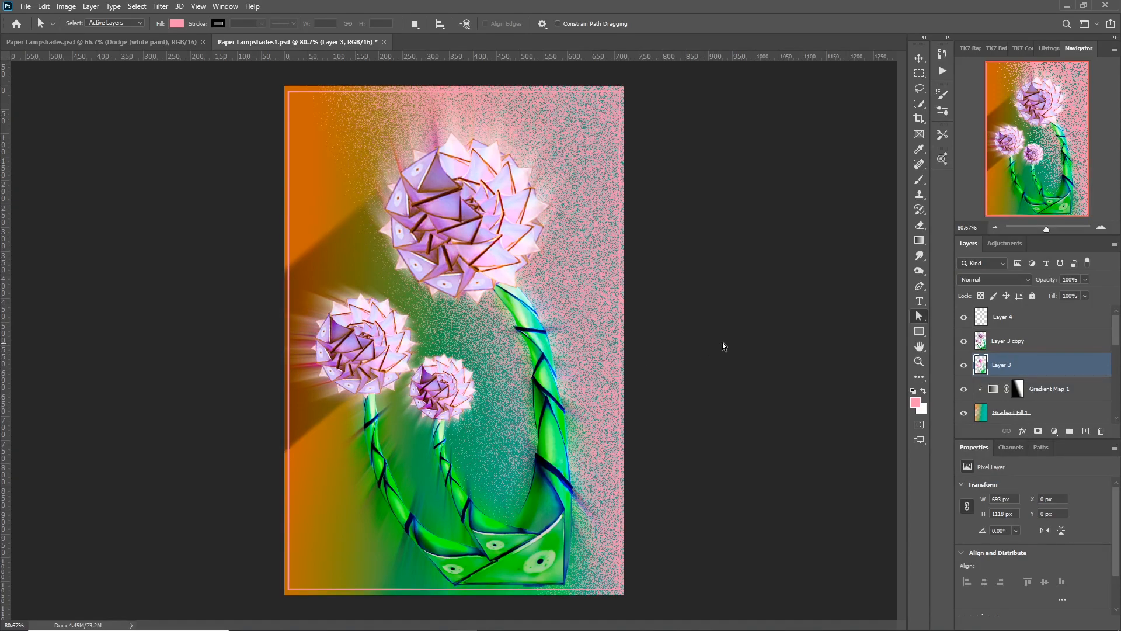
Stretch the blurred Layer 3 to about 103% width and 99.6% height so its glow extends around the flowers.
key(ctrl+t)
drag(612, 86, 634, 91)
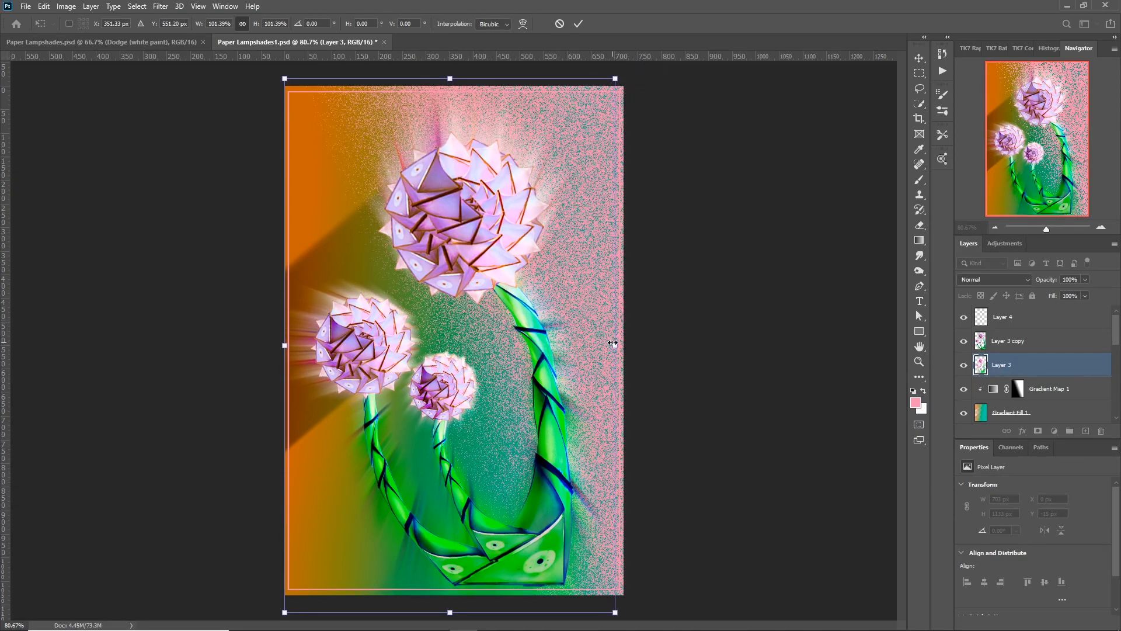
drag(616, 345, 620, 345)
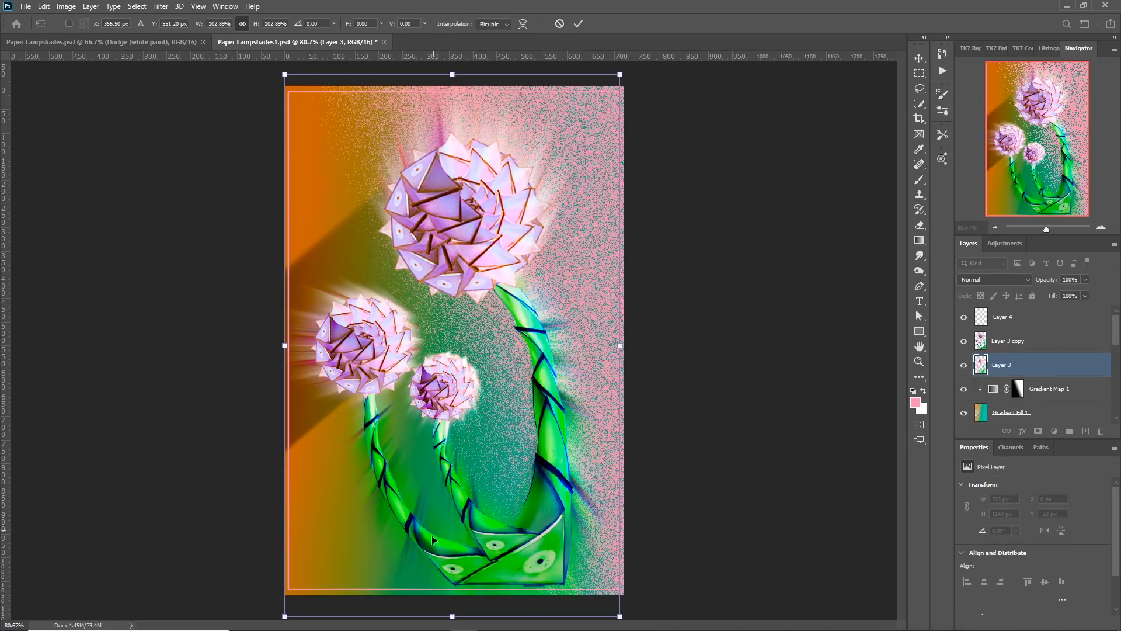
drag(451, 615, 454, 601)
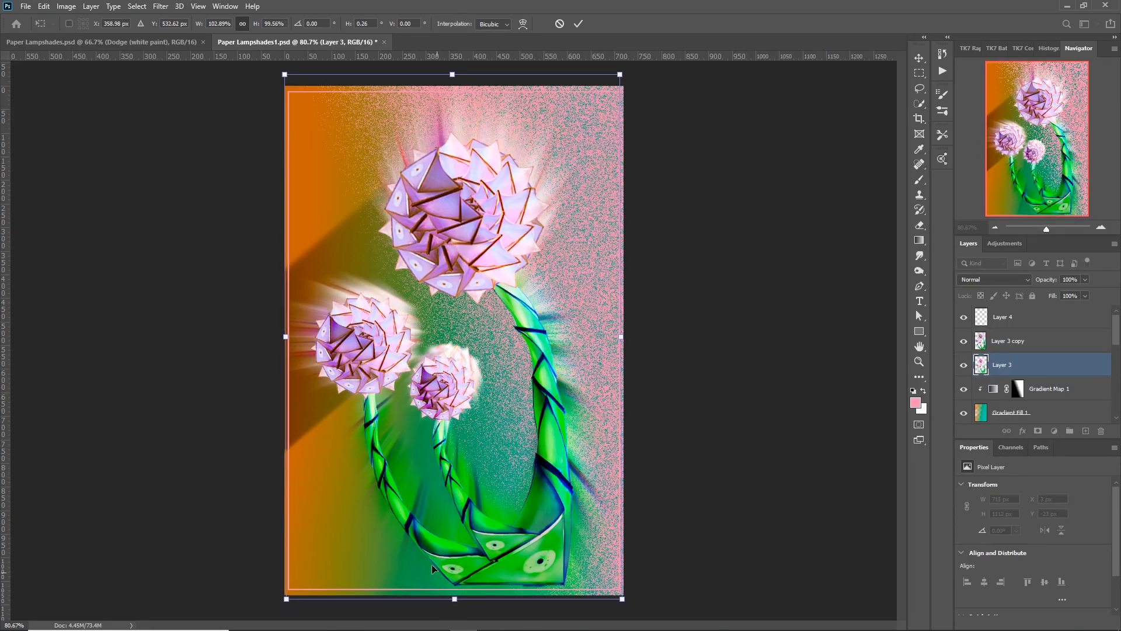
drag(286, 338, 288, 337)
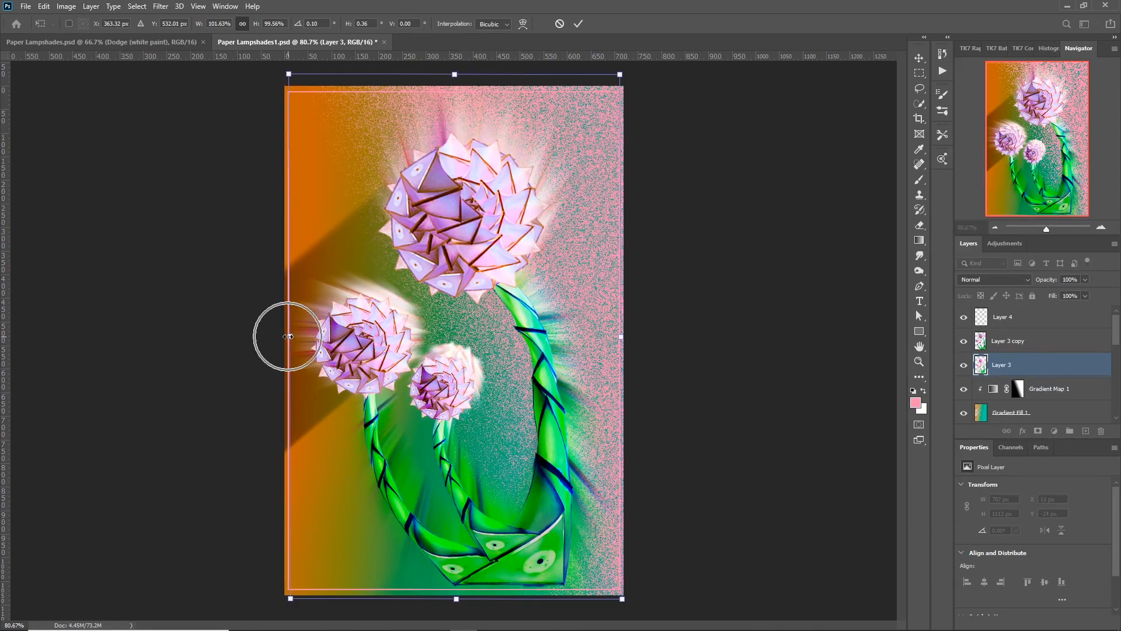
key(Return)
key(ctrl+z)
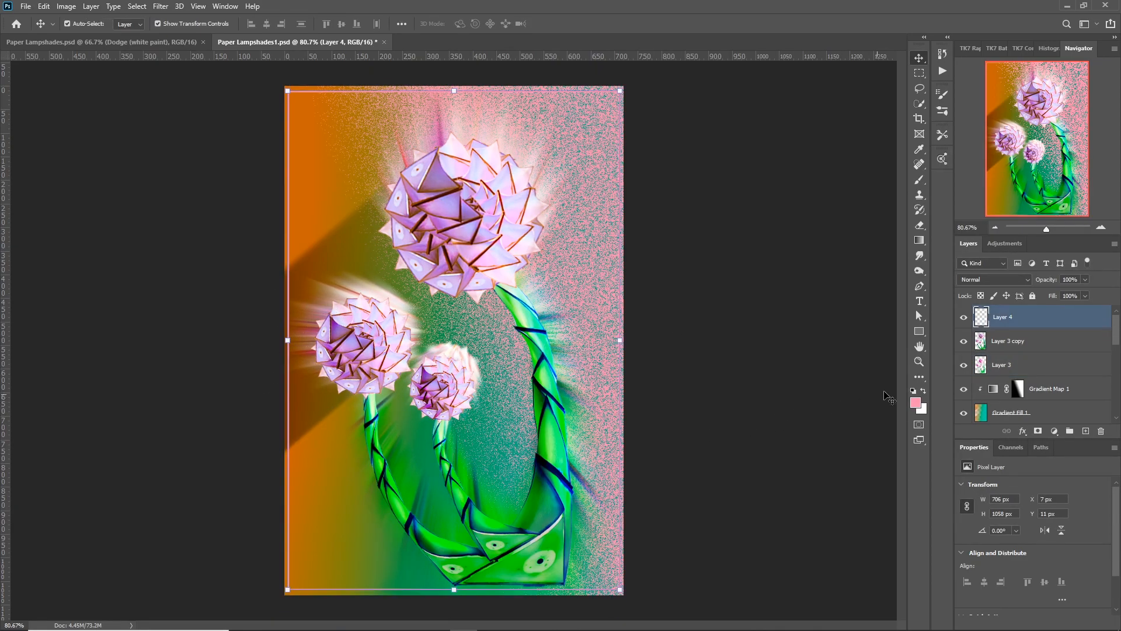
Stamp all visible layers into a new merged layer above Layer 4.
click(919, 315)
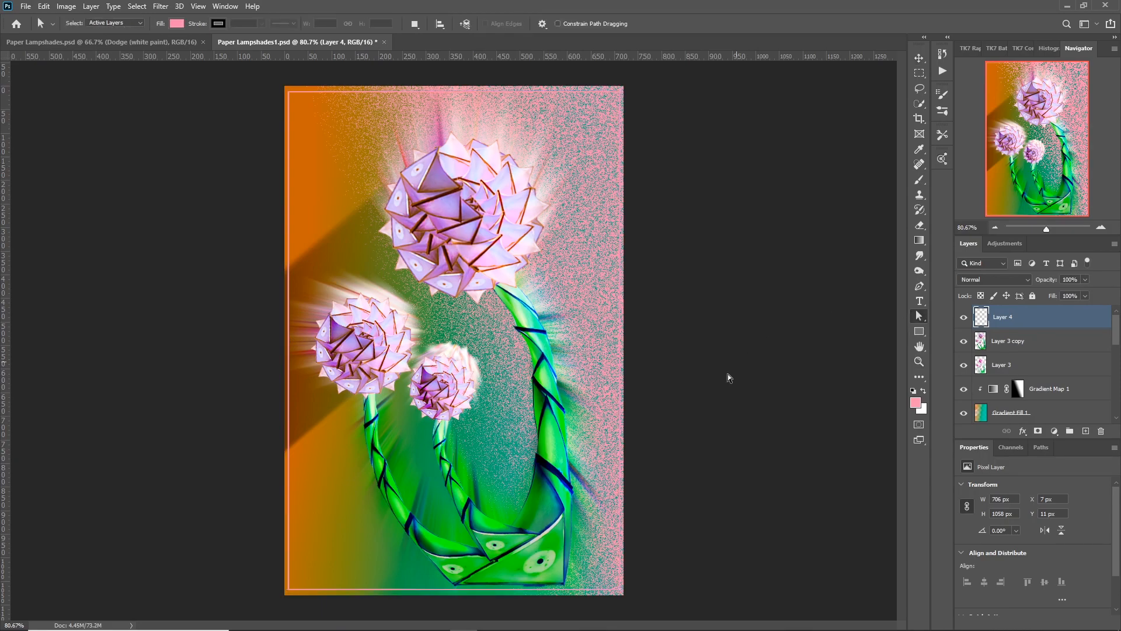
key(ctrl+minus)
key(ctrl+alt+shift+e)
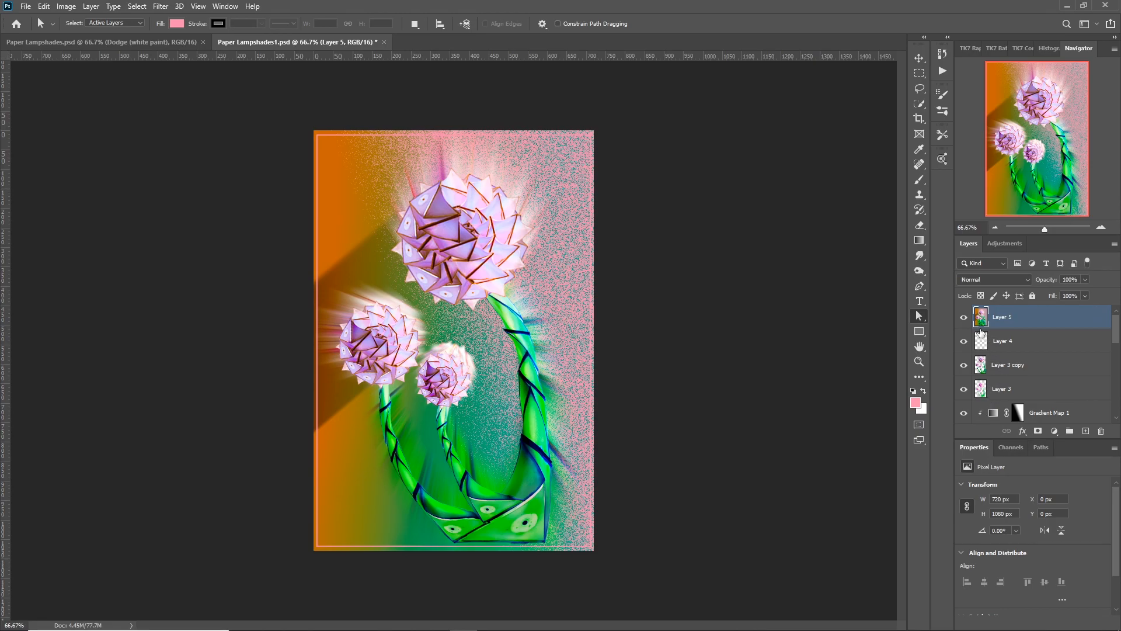
Hide all the layers beneath the merged Layer 5 and toggle its visibility to check that only it remains shown.
scroll(1040, 360, down, 8)
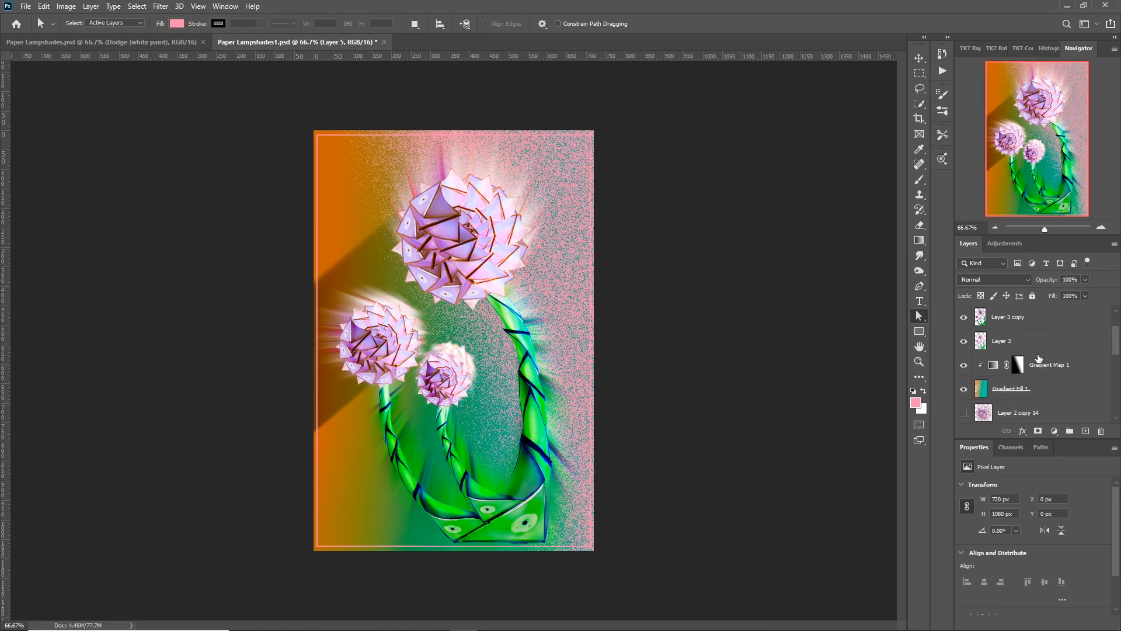
click(963, 388)
scroll(963, 385, up, 5)
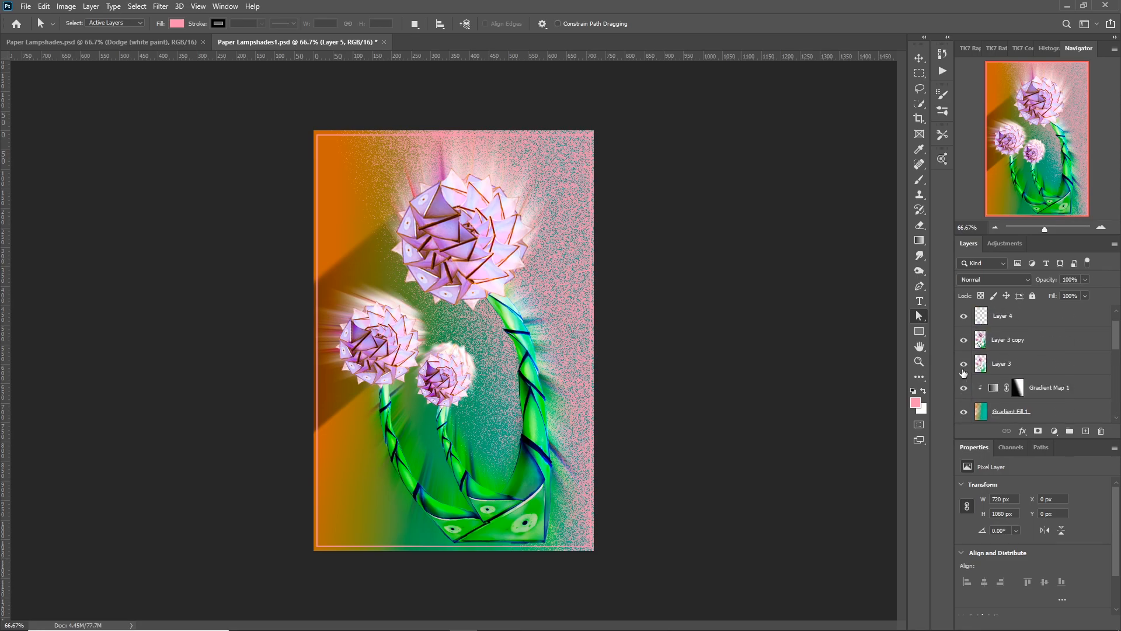
scroll(959, 423, down, 1)
scroll(963, 411, down, 3)
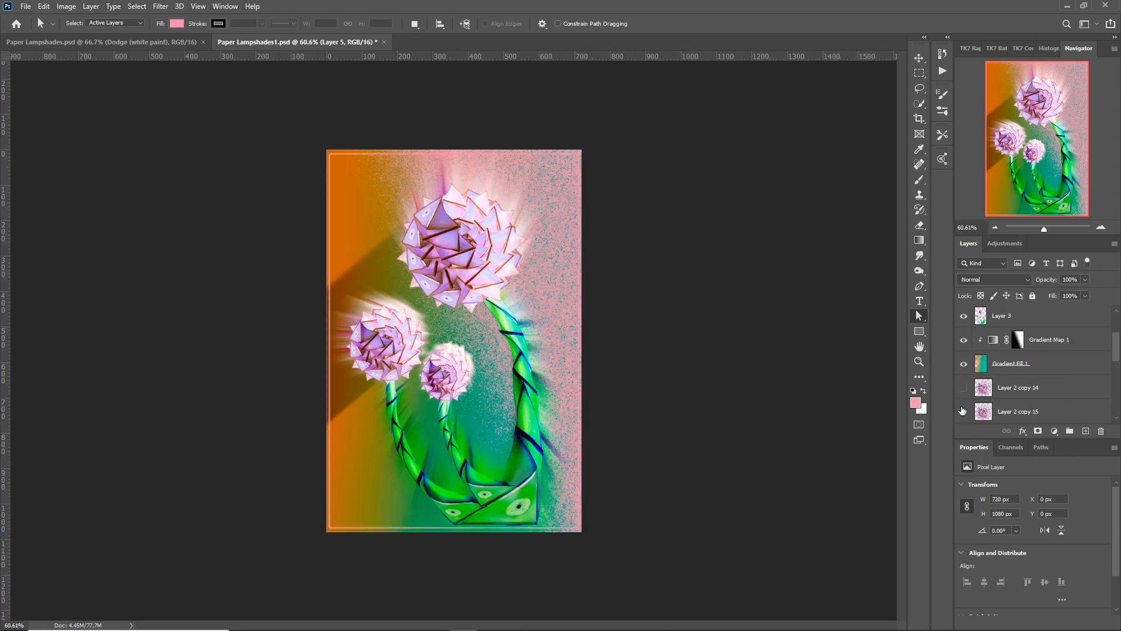
scroll(964, 375, up, 2)
click(964, 388)
drag(966, 363, 964, 296)
scroll(962, 300, up, 4)
scroll(962, 300, down, 2)
scroll(961, 299, down, 1)
scroll(968, 333, up, 2)
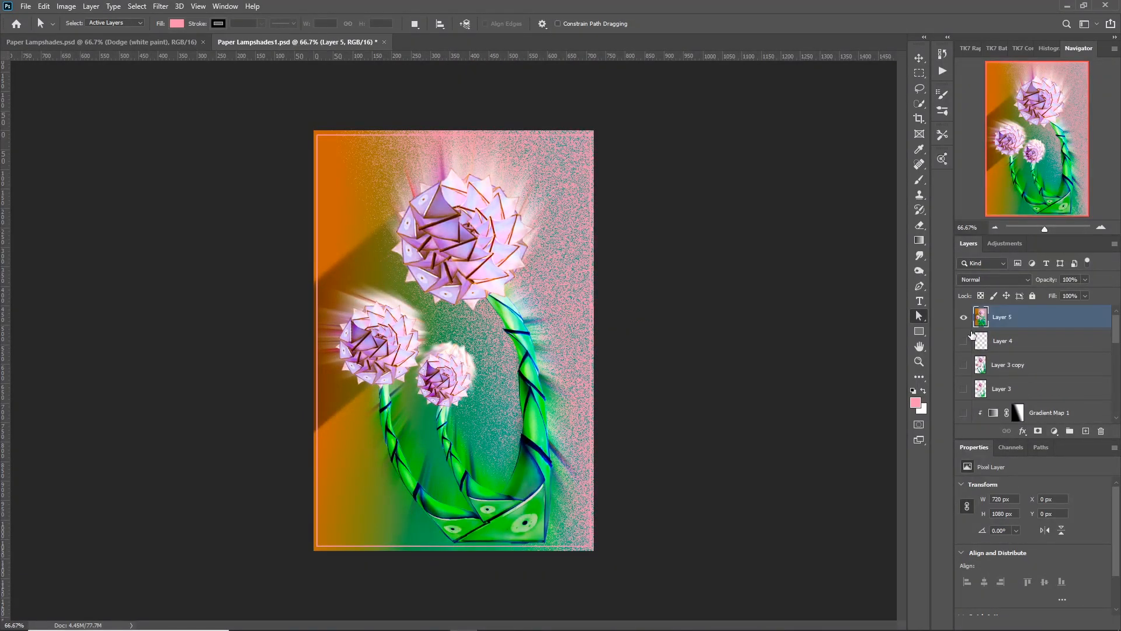
click(964, 319)
click(964, 318)
Open Layer 5 in Topaz Studio 2 and bring up its collection of looks.
click(160, 7)
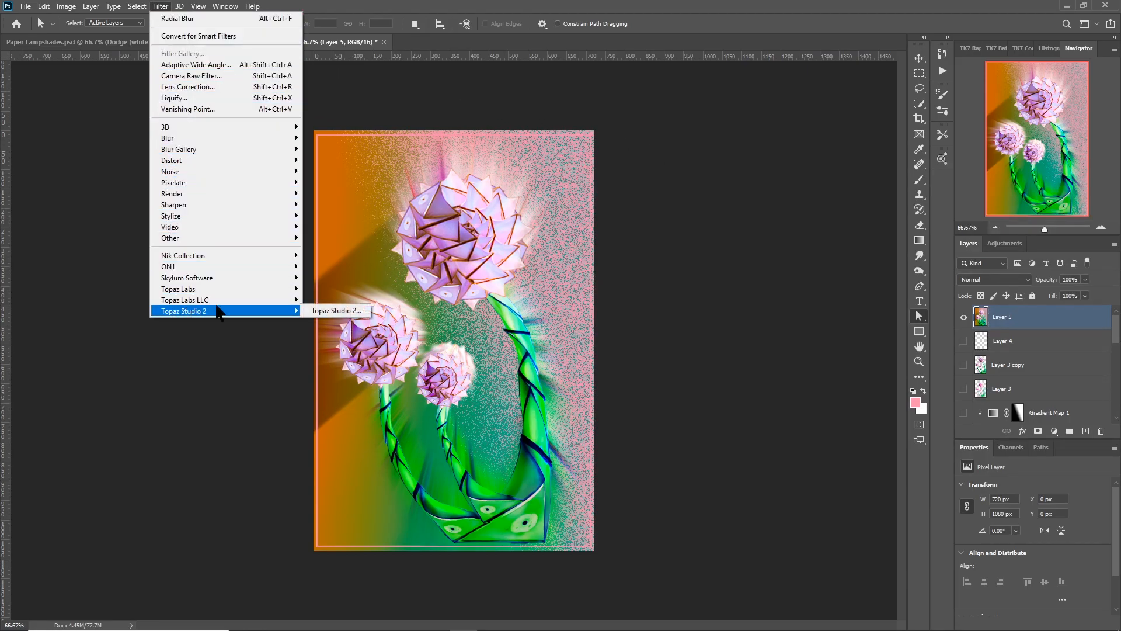
click(334, 312)
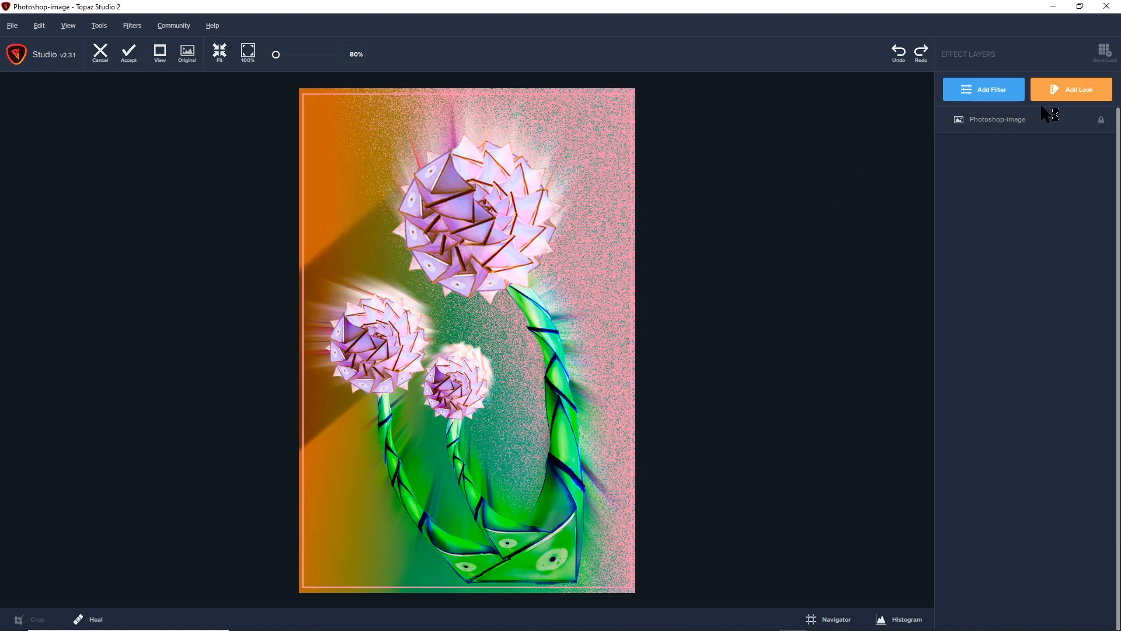
click(1072, 93)
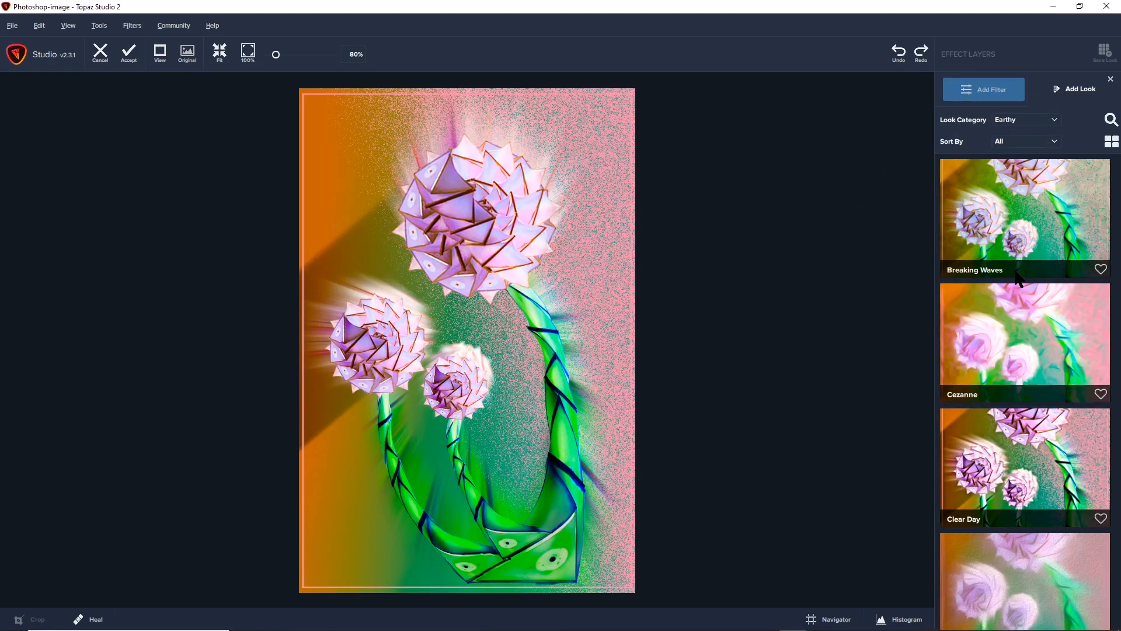
Preview the Clear Day, Cezanne and Cuddly Critter looks from the Earthy category on the image.
click(1007, 455)
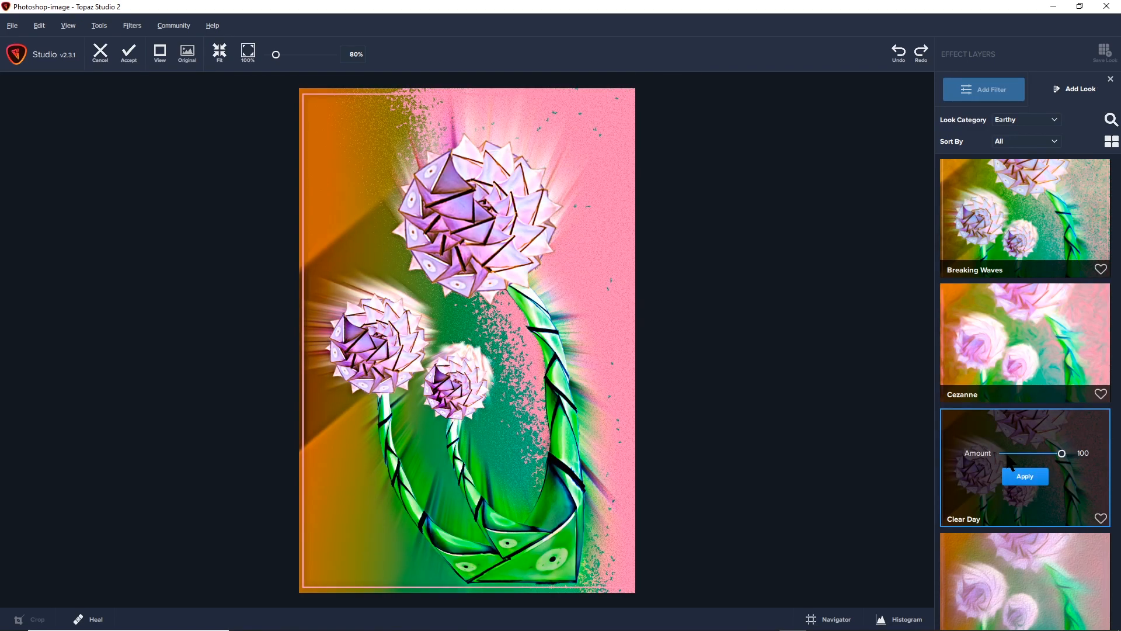
click(1000, 353)
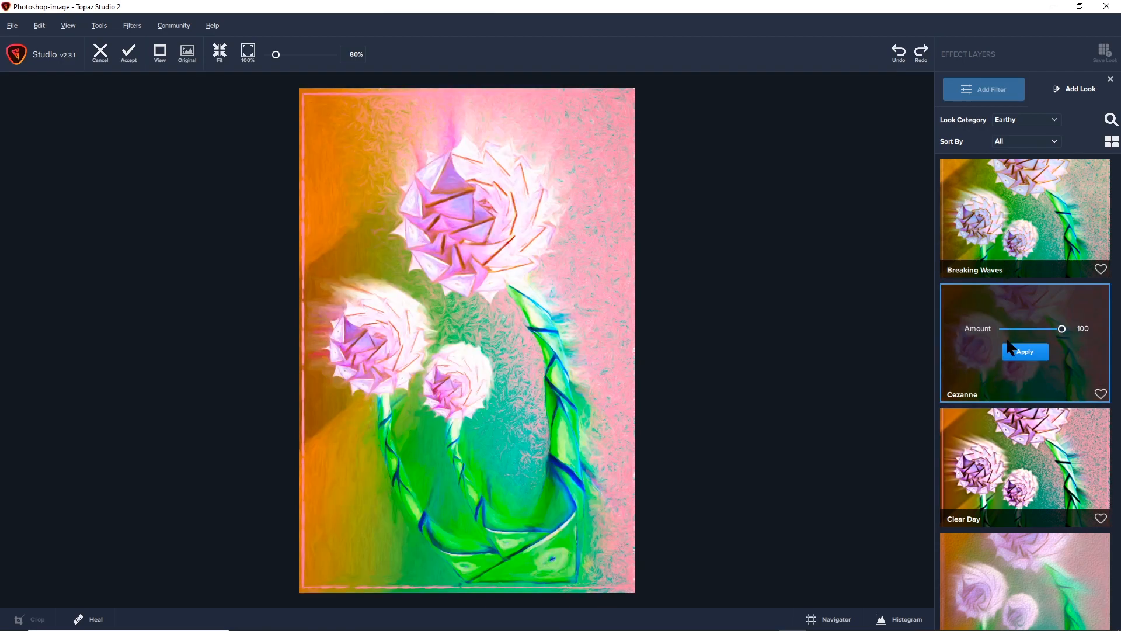
scroll(1005, 345, down, 5)
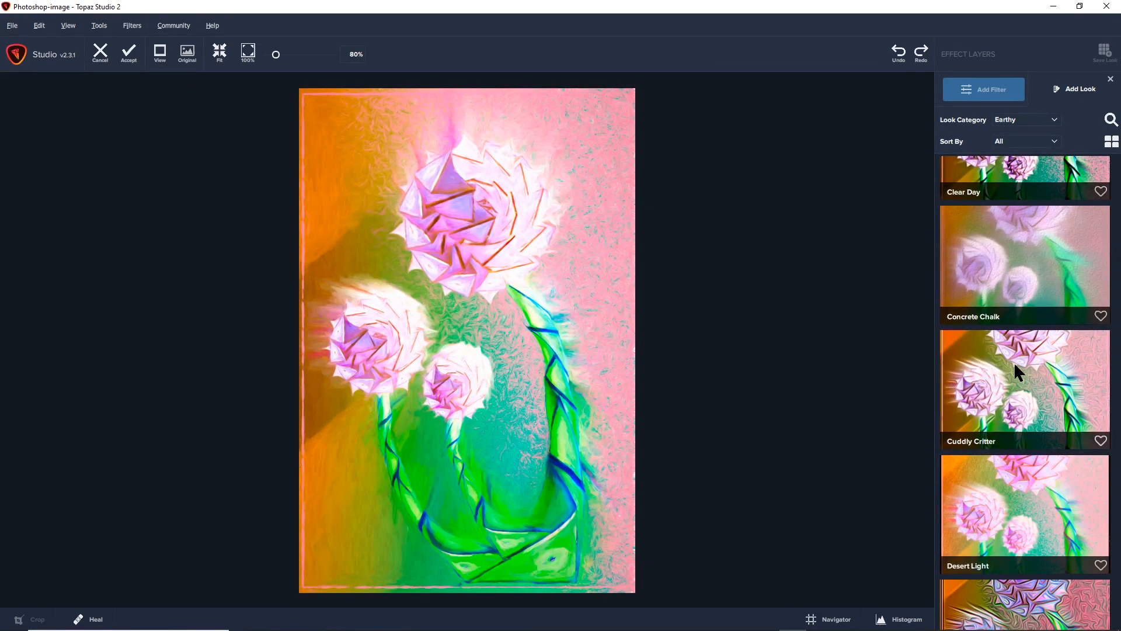
click(1014, 365)
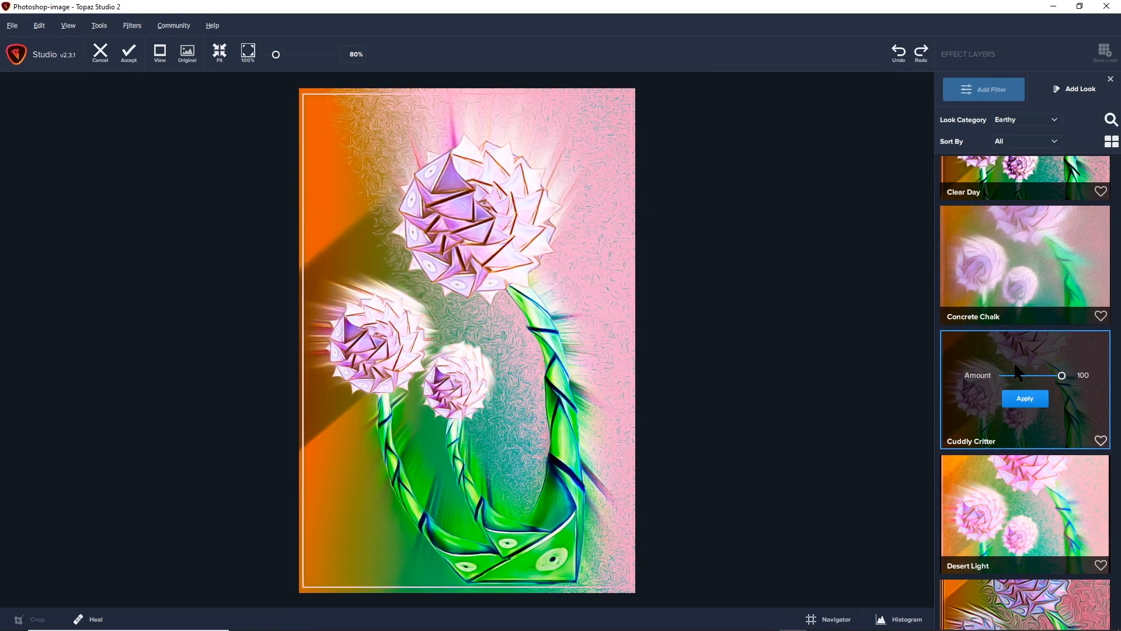
scroll(1016, 367, down, 4)
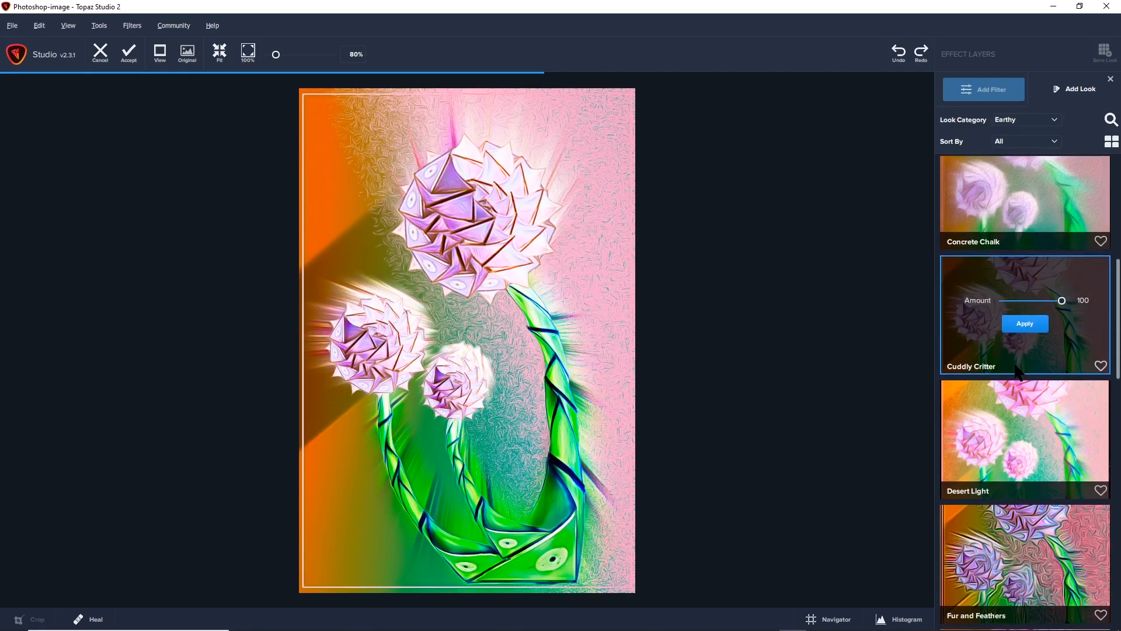
Apply the Fur and Feathers look at an amount of 43 and return the result to Photoshop.
click(1017, 392)
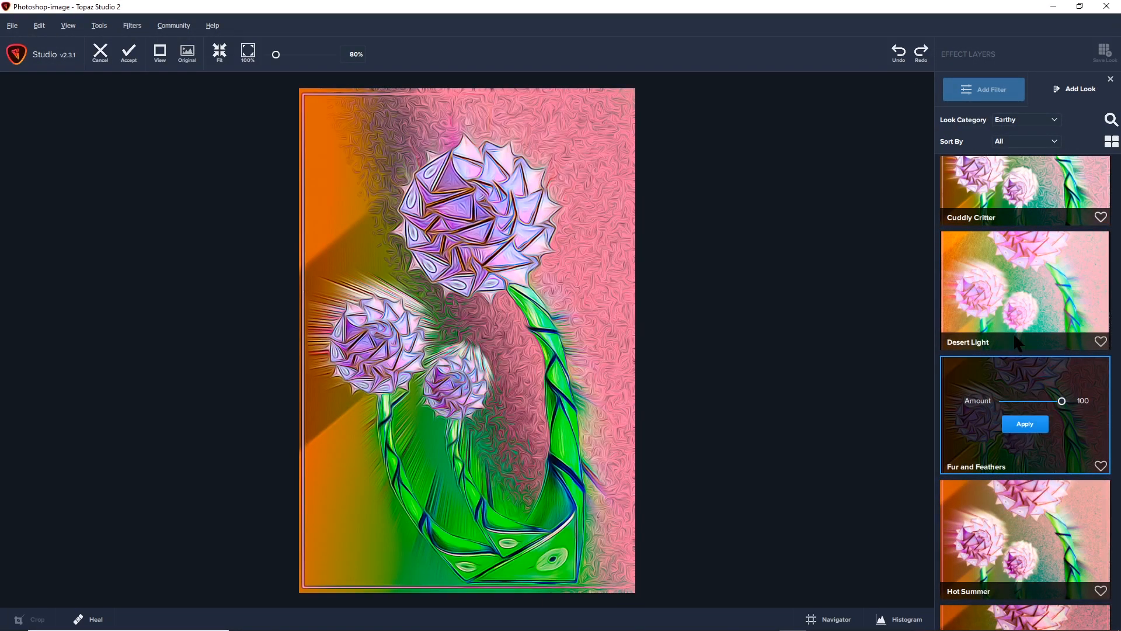
click(1031, 402)
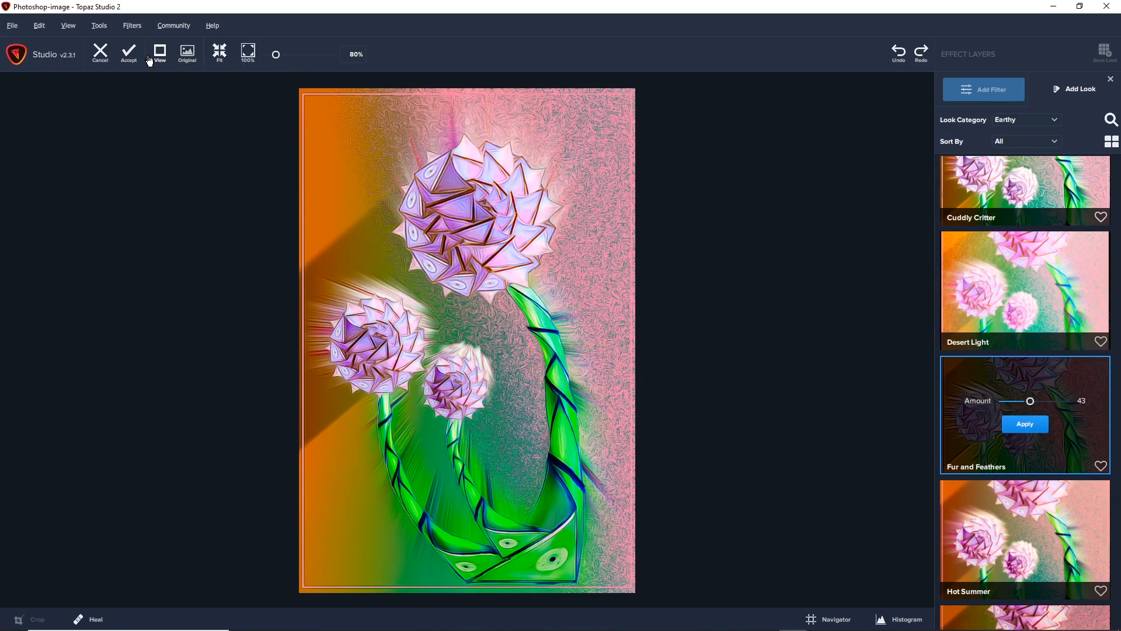
click(130, 55)
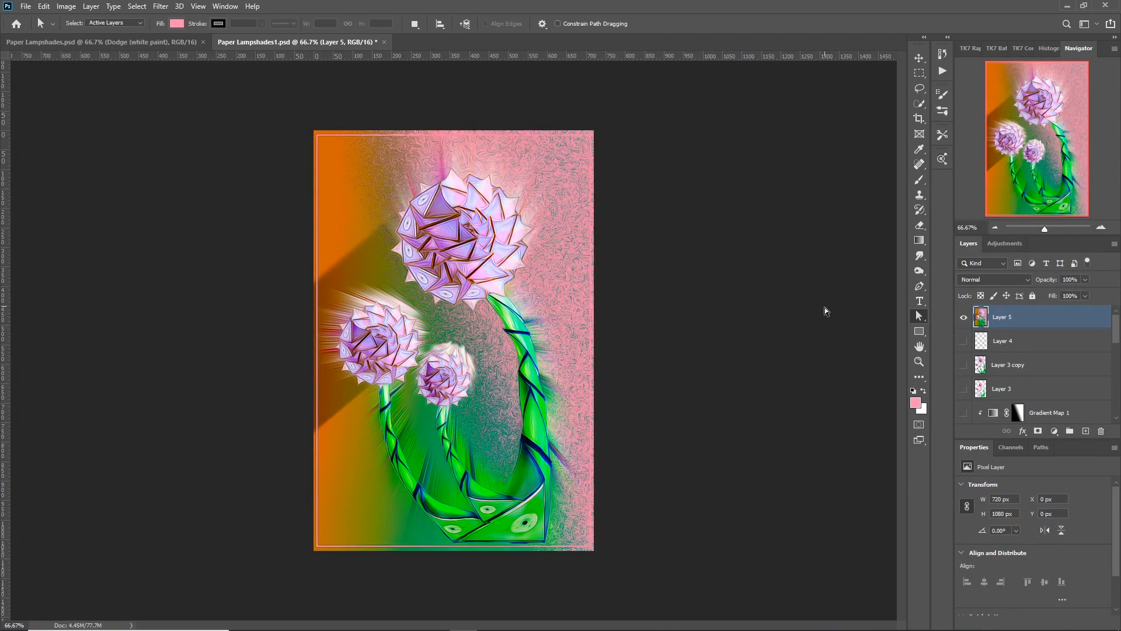
Add a horizontal text line reading "Creations by" followed by the artist's full name near the top of the image.
click(919, 301)
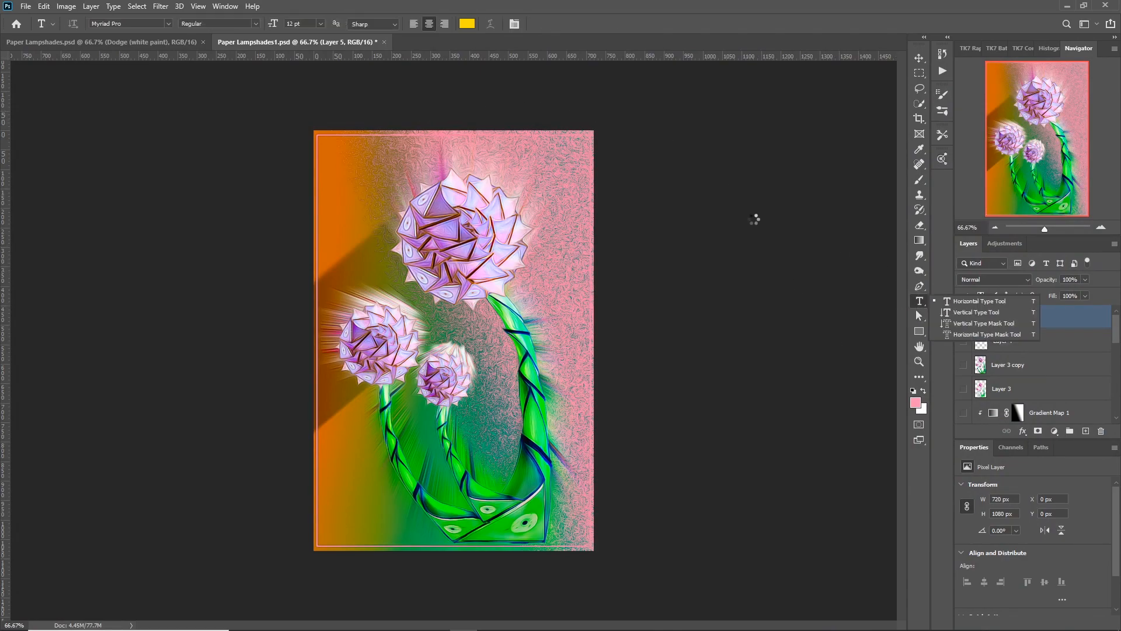
click(391, 158)
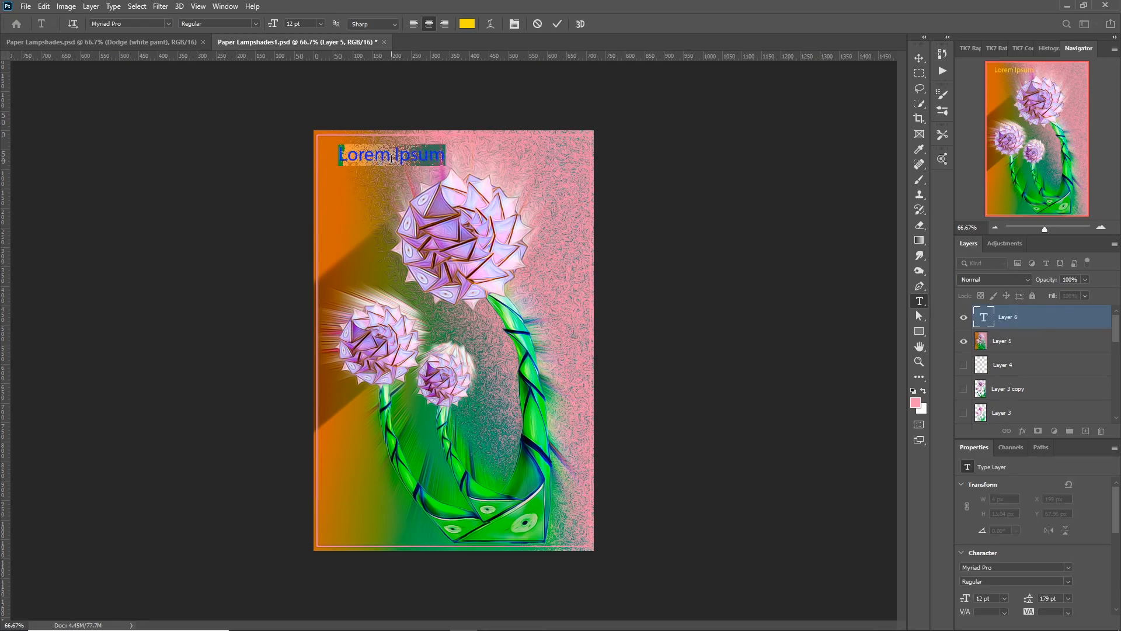
text(Cre)
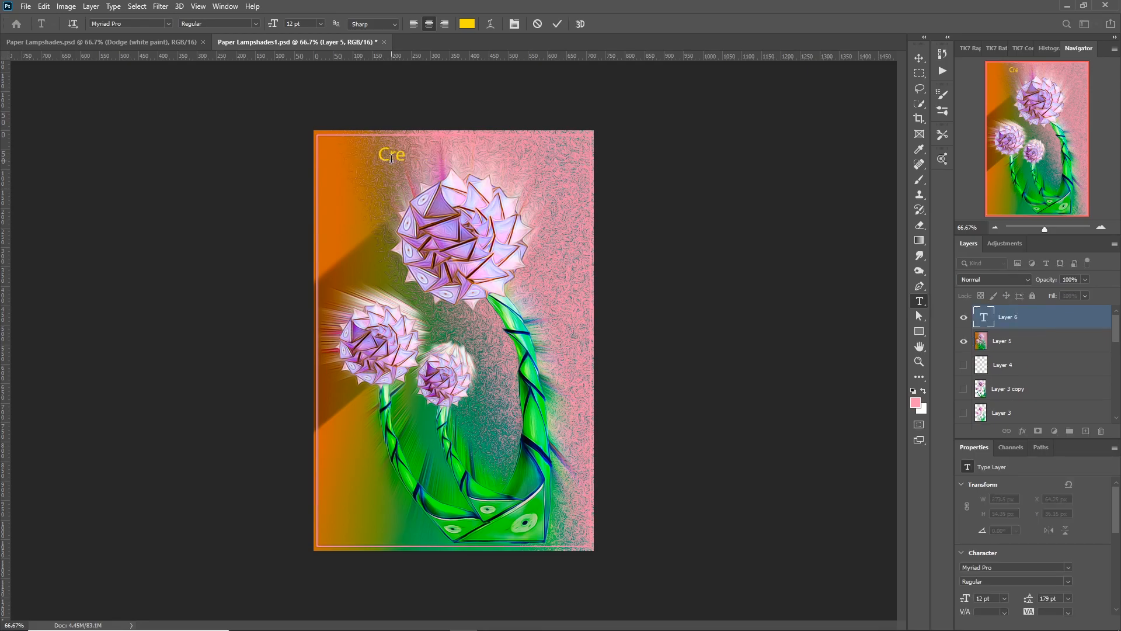
text(ations by Larry Mathew)
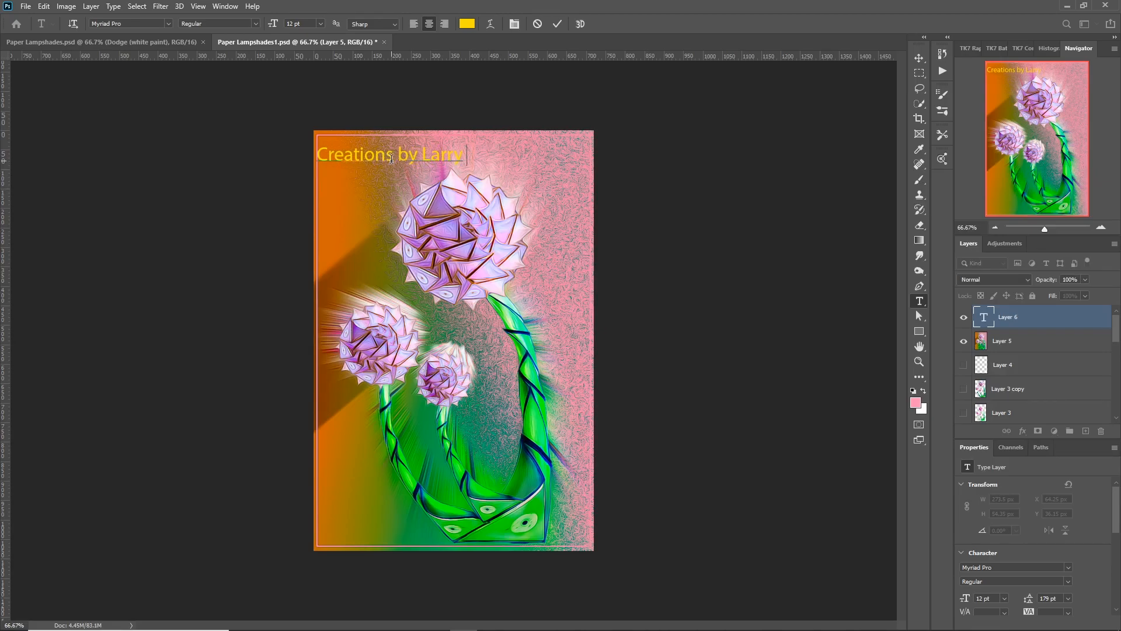
text(son)
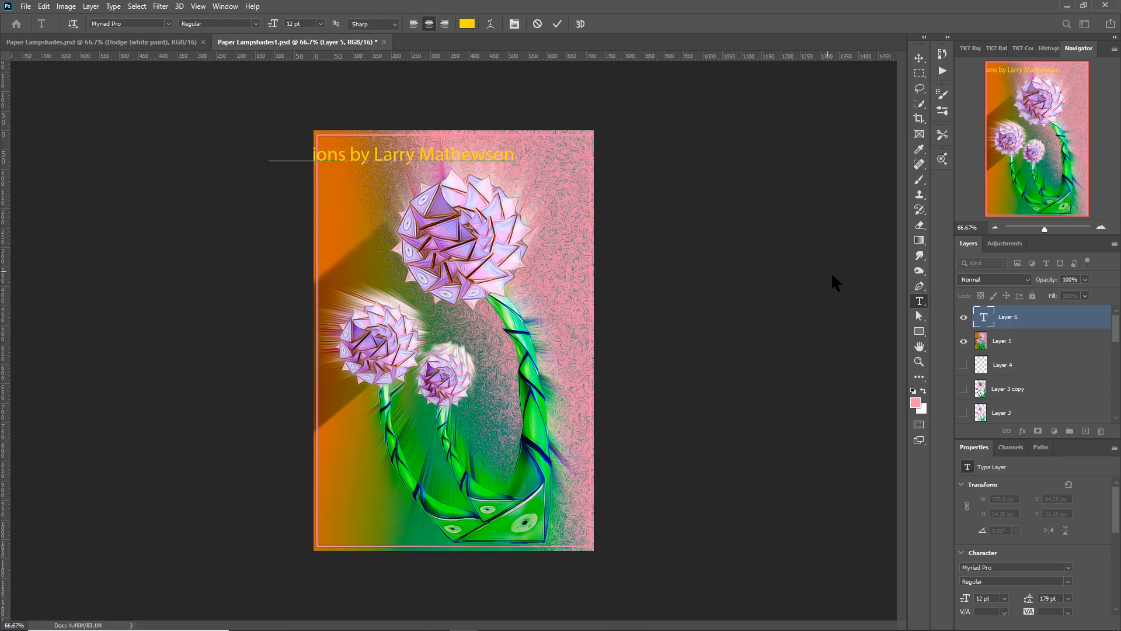
Scale the credit text to about 86% and position it within the image's width along the top edge.
click(921, 58)
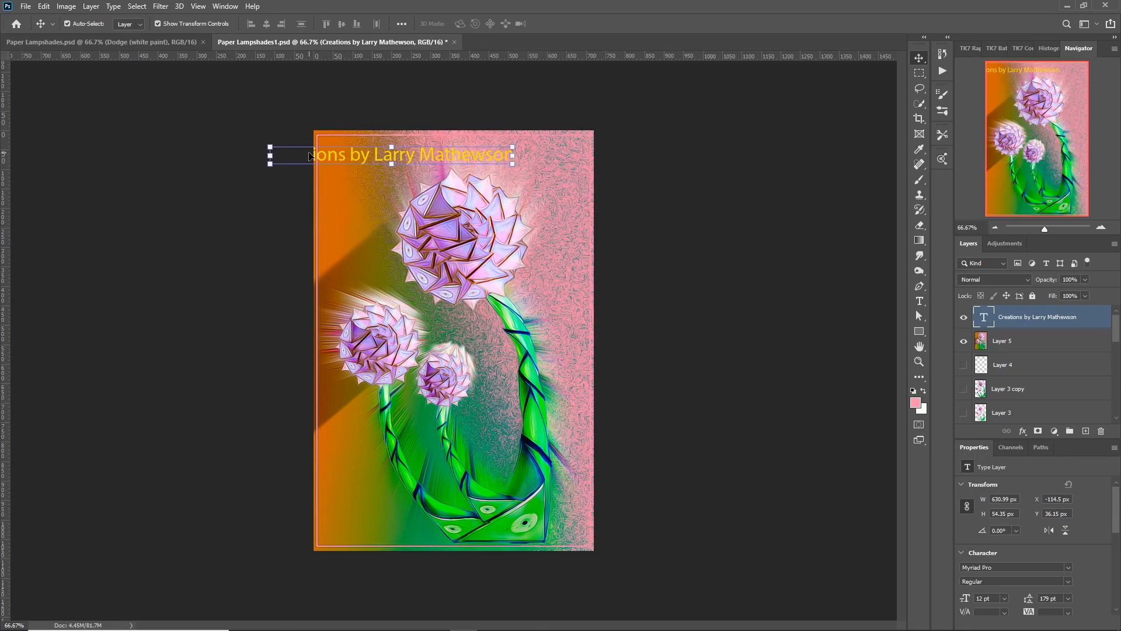
drag(271, 150, 387, 154)
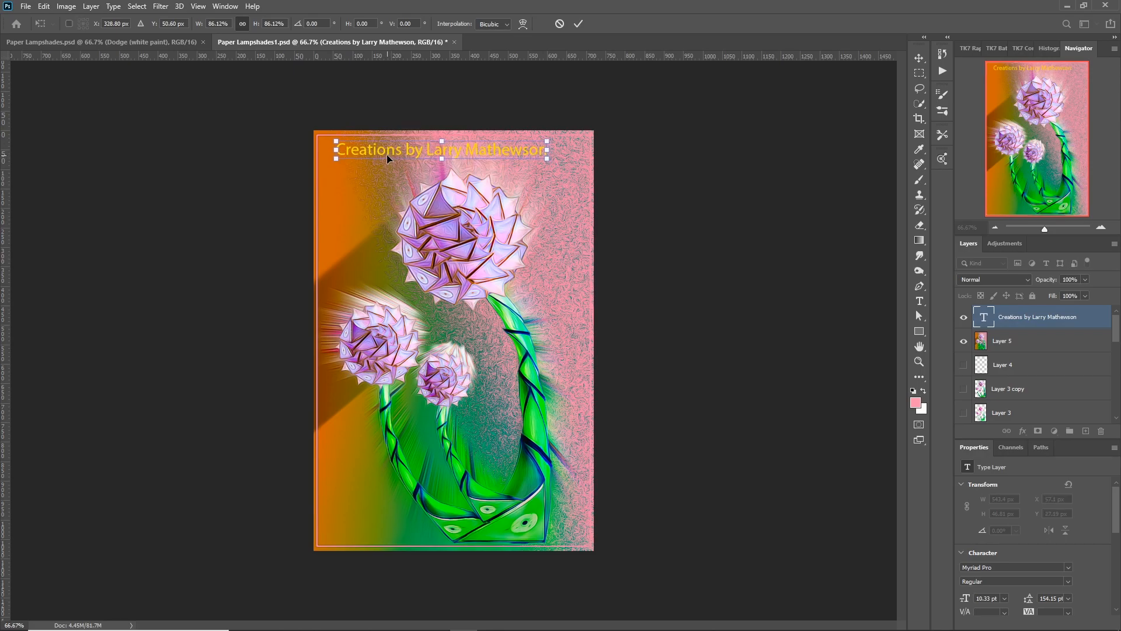
key(Return)
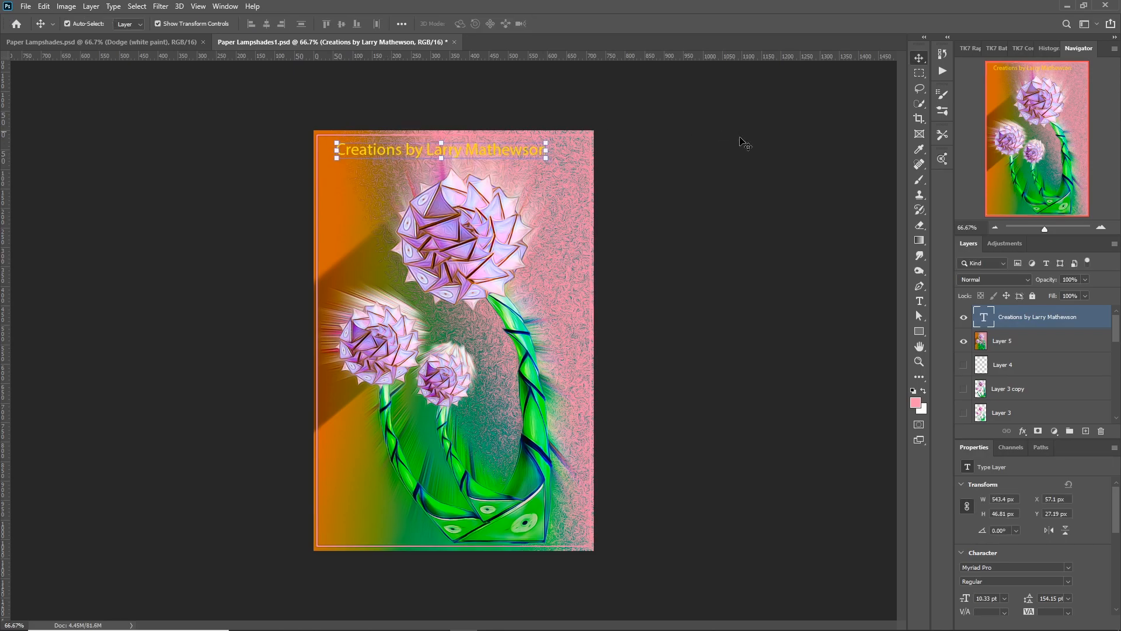
Set the foreground color to the dark shade 171113.
click(915, 402)
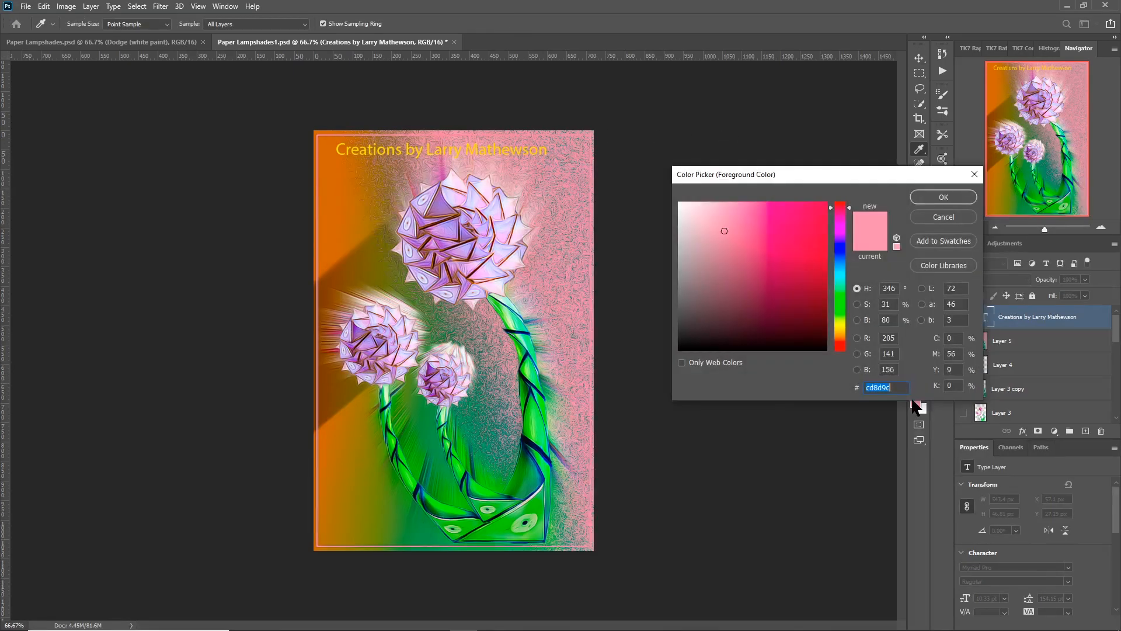
click(715, 337)
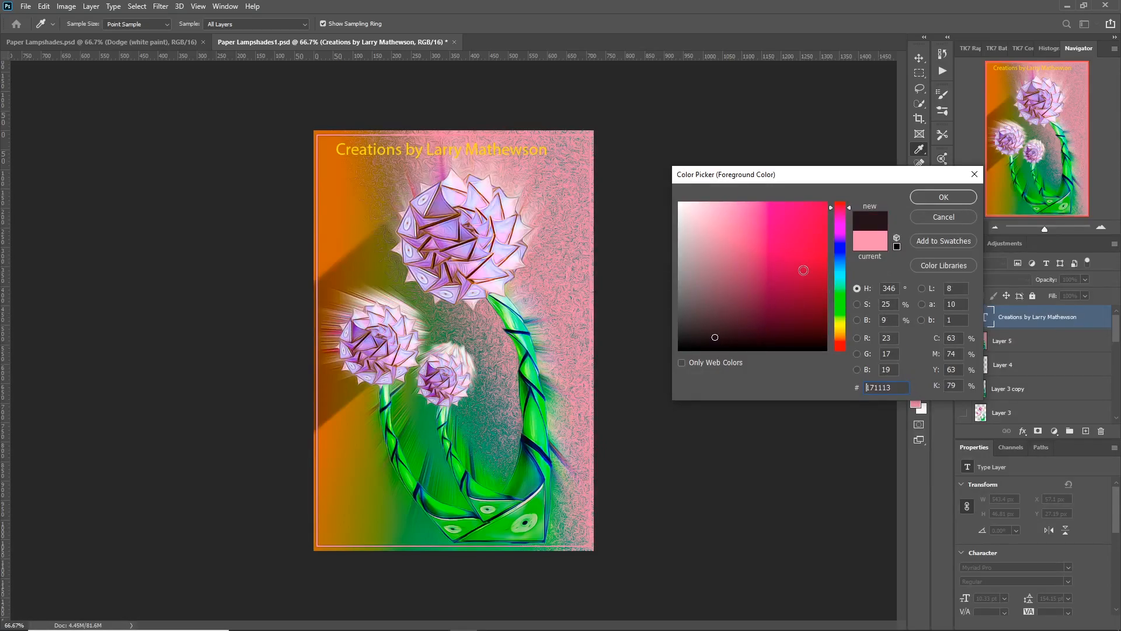
click(940, 197)
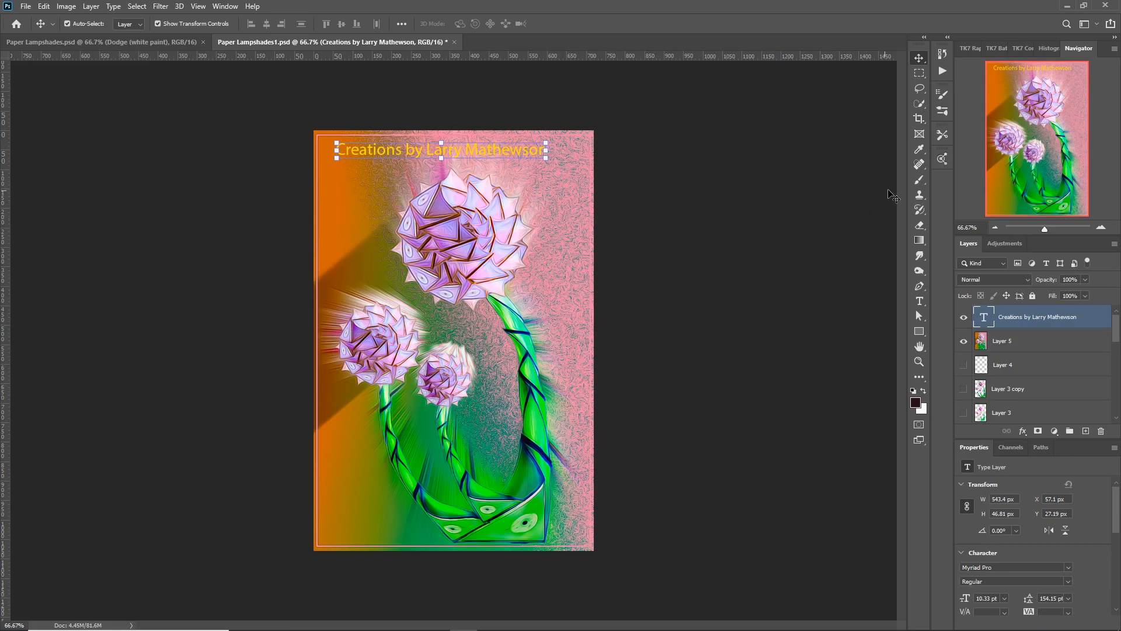
click(918, 181)
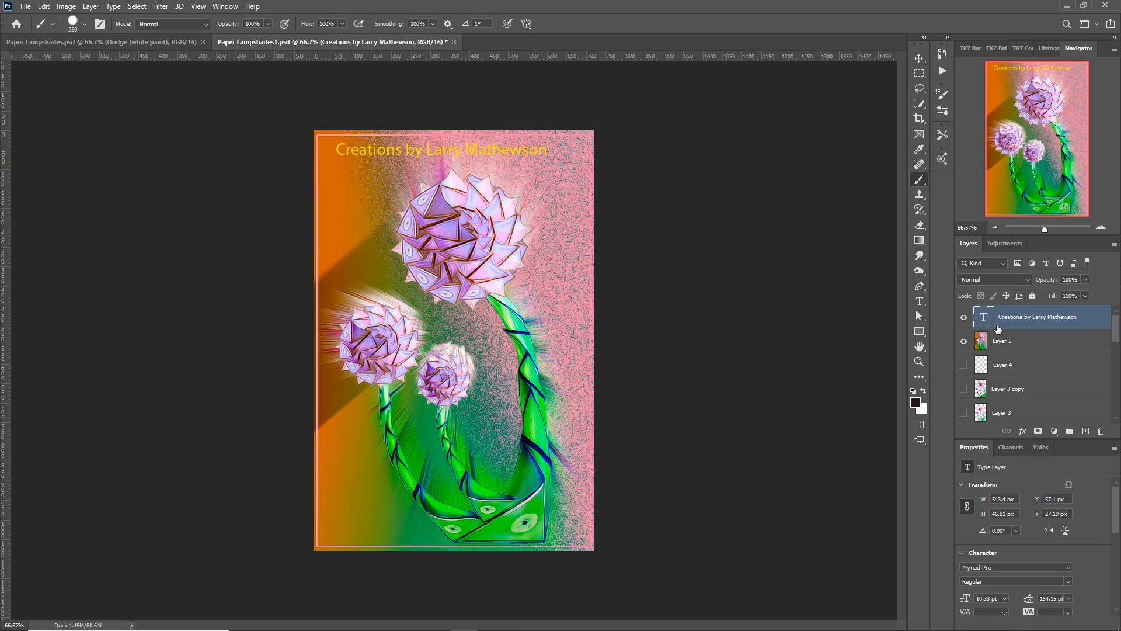
key(v)
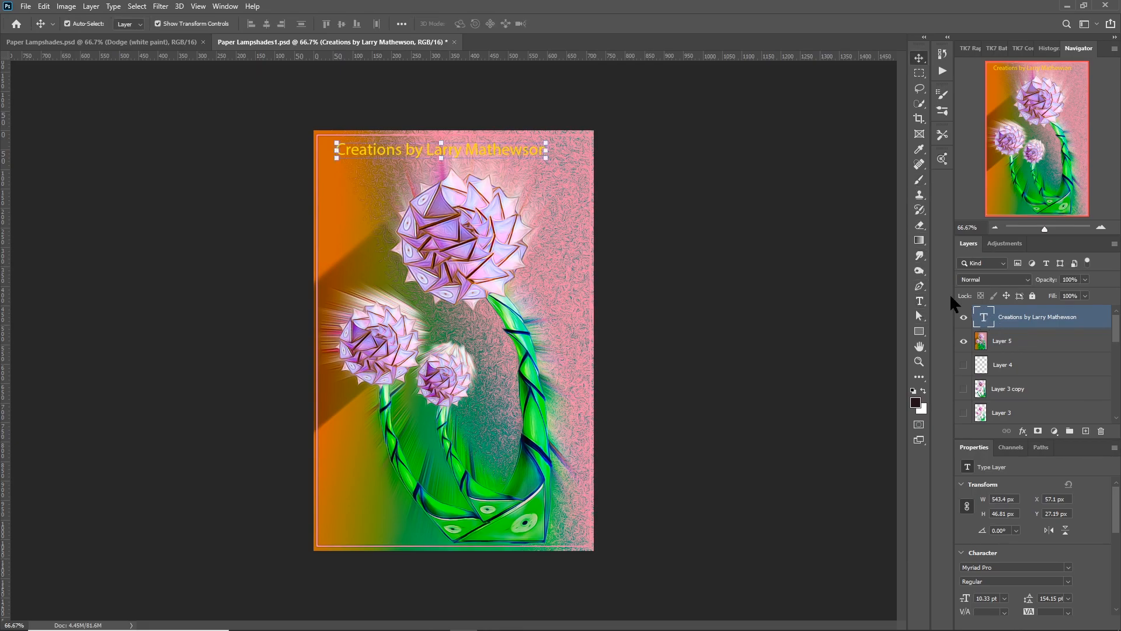
Select the whole credit text and recolor it to the near-black 100b0c.
click(919, 299)
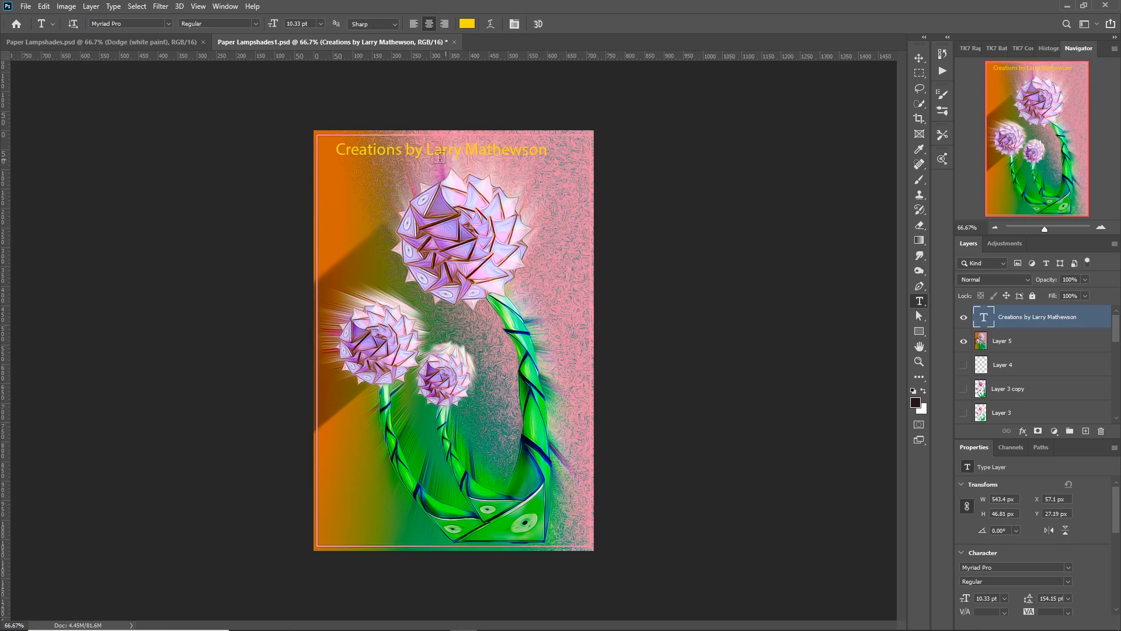
drag(340, 149, 567, 156)
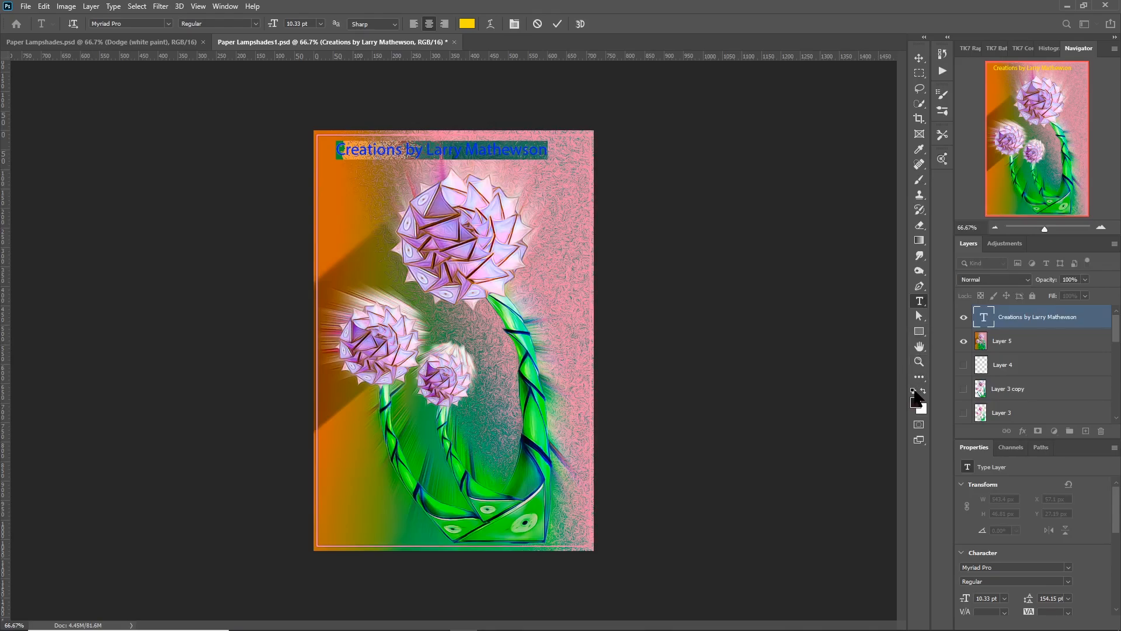
click(916, 404)
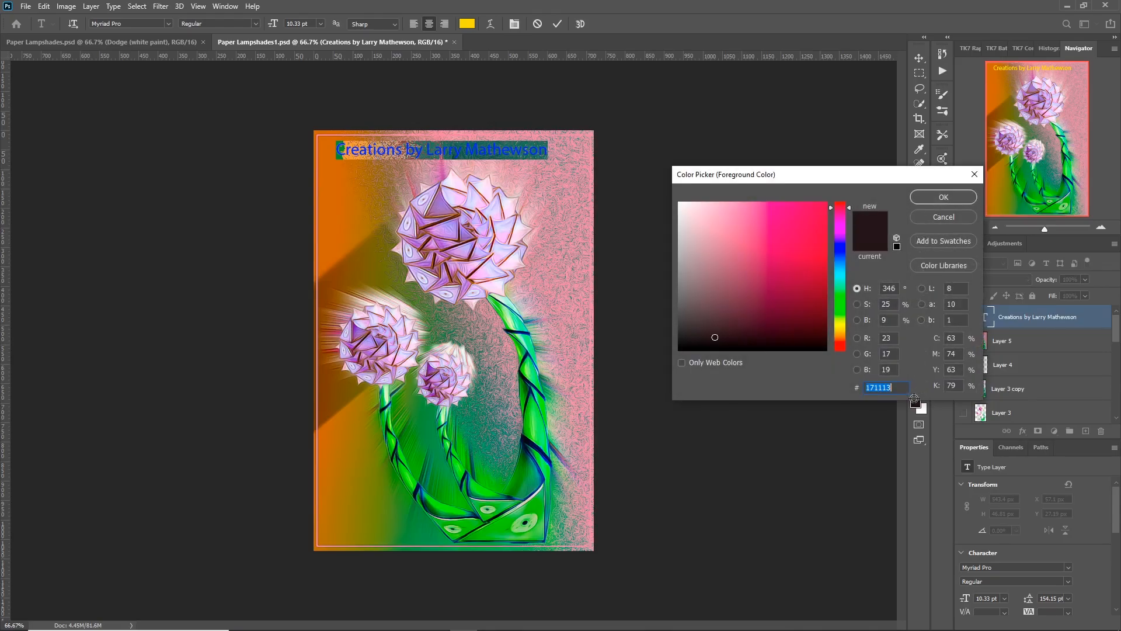
click(728, 341)
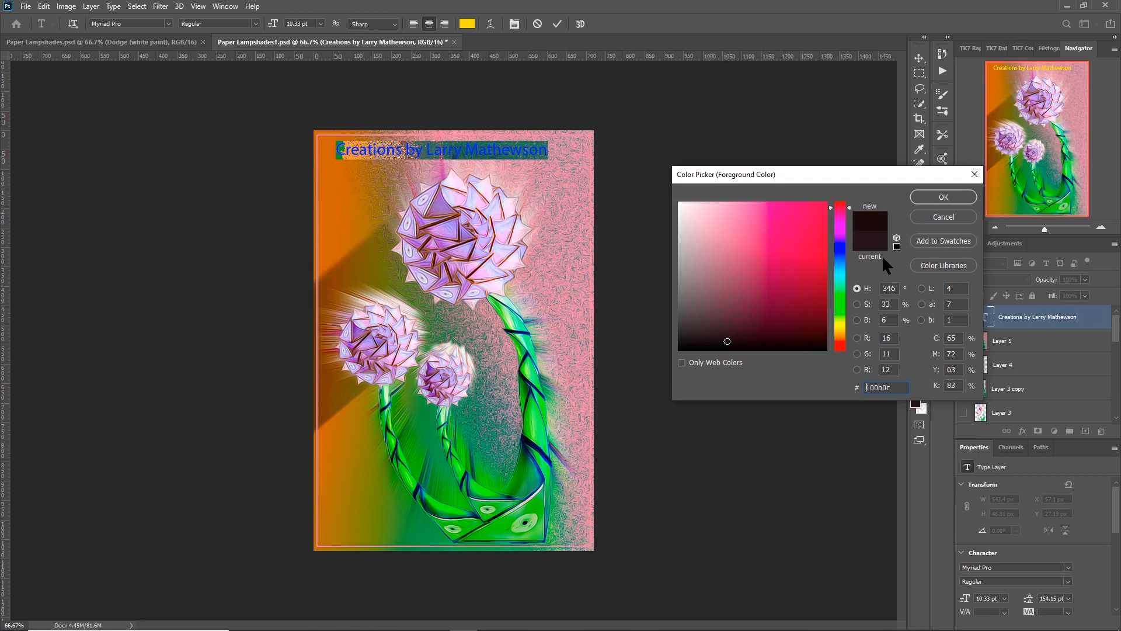
click(921, 201)
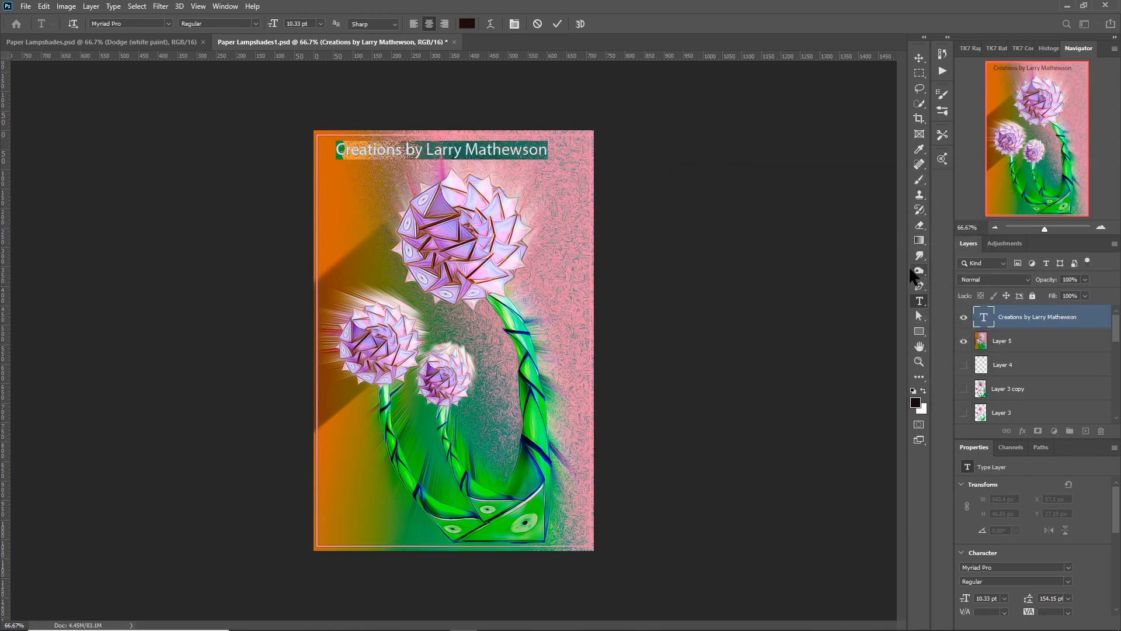
click(919, 316)
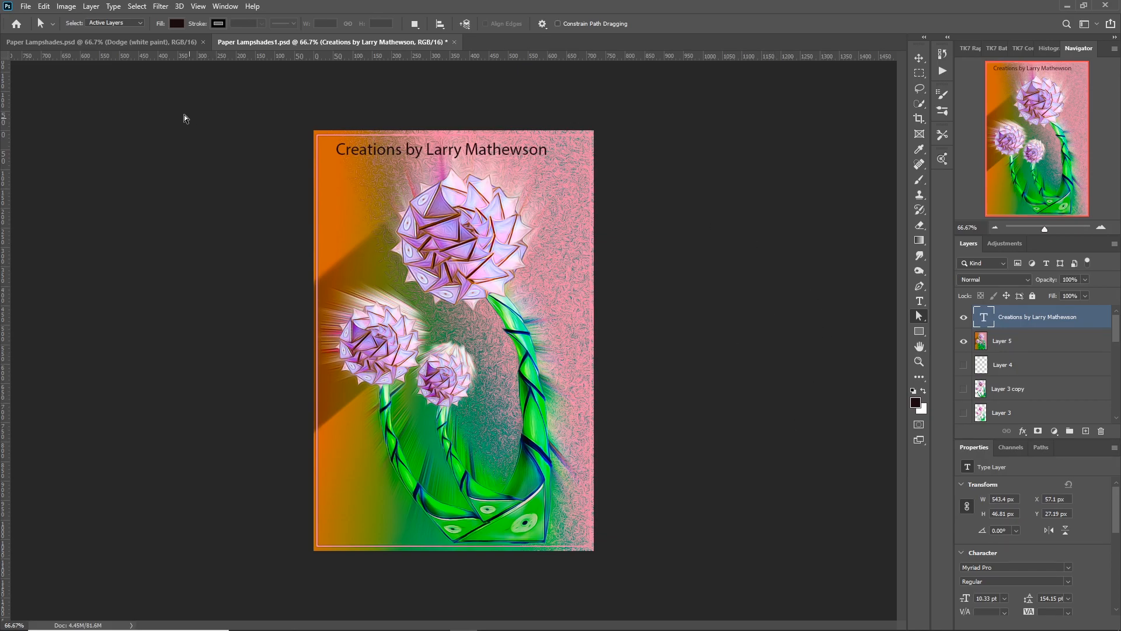
Check the image's pixel dimensions and resolution, leaving the size settings as they are.
click(45, 12)
mouse_move(58, 7)
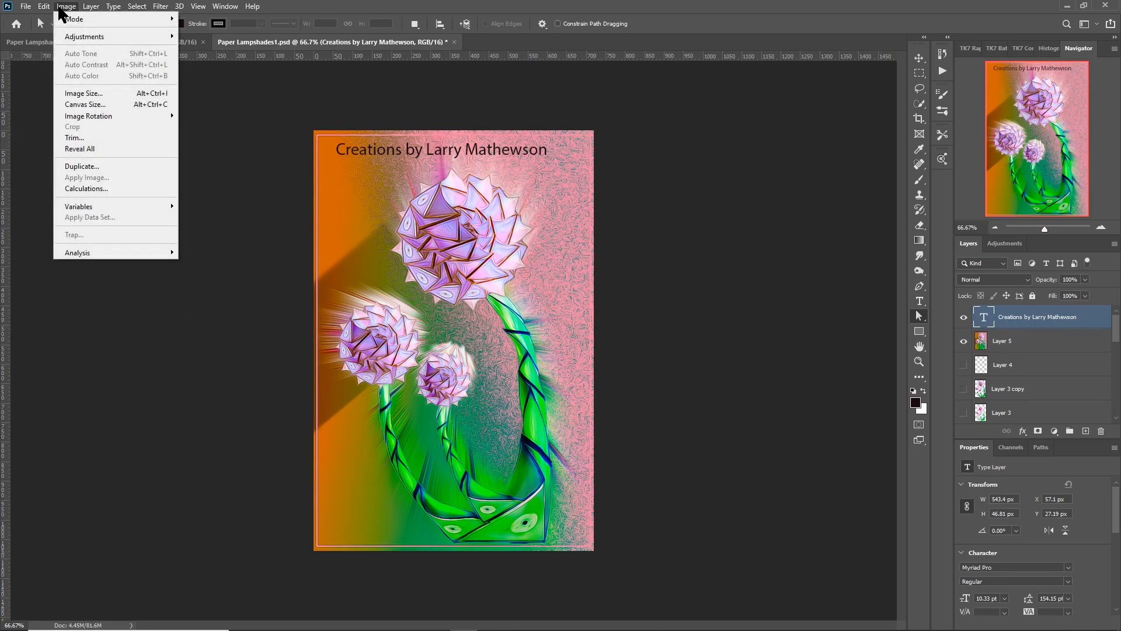
click(82, 94)
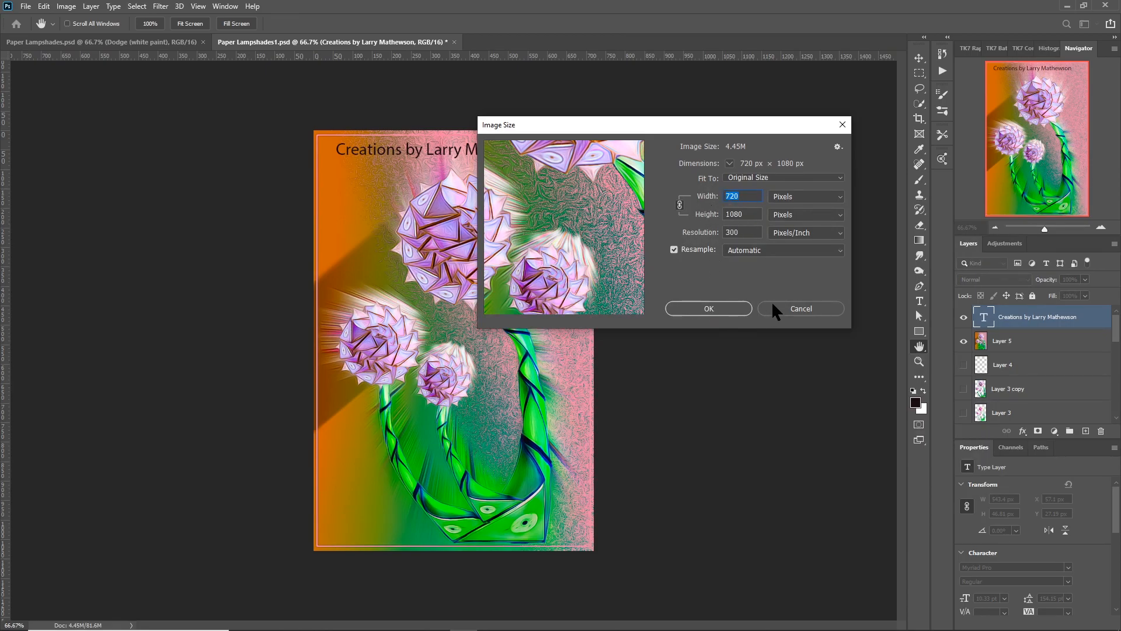
click(780, 309)
key(a)
Convert the document to the sRGB IEC61966-2.1 color profile, rasterizing its smart objects.
click(44, 7)
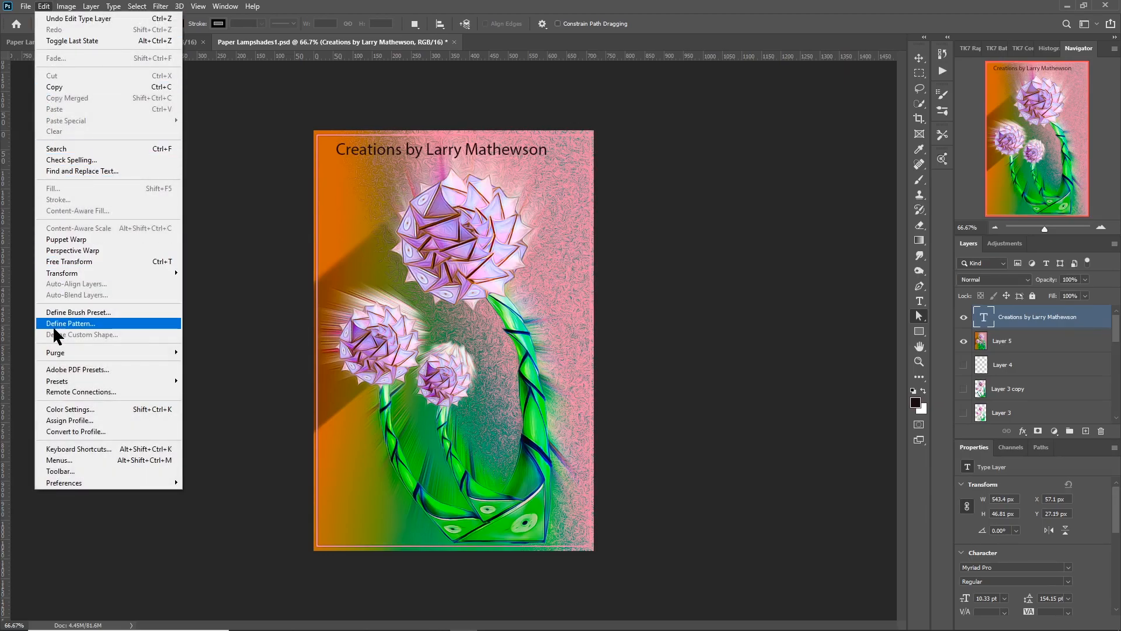
click(61, 431)
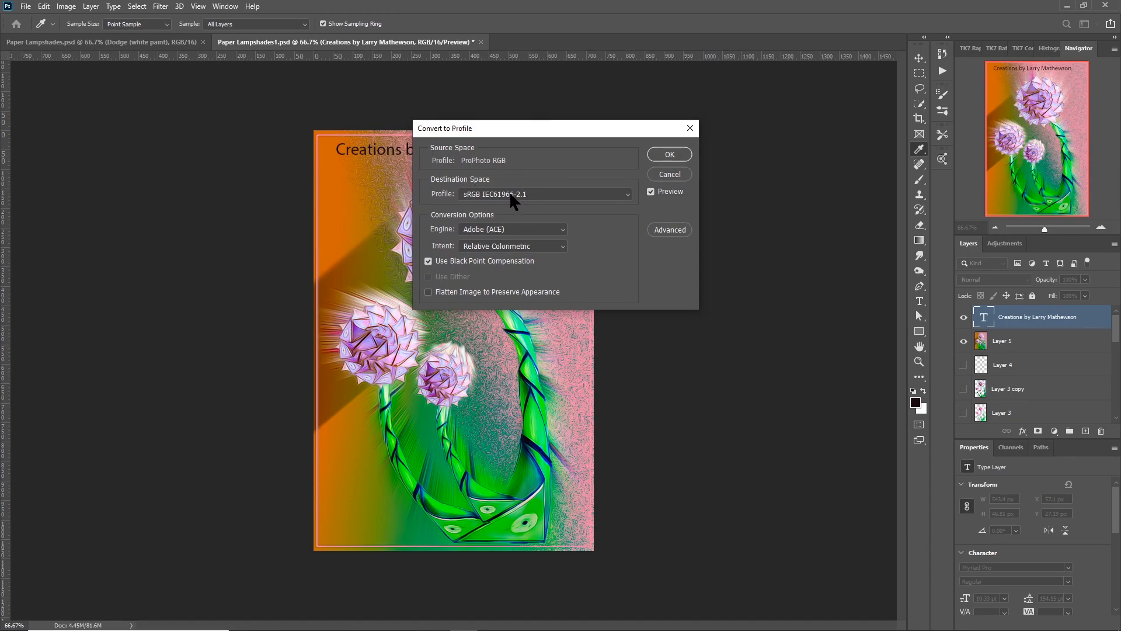
click(671, 152)
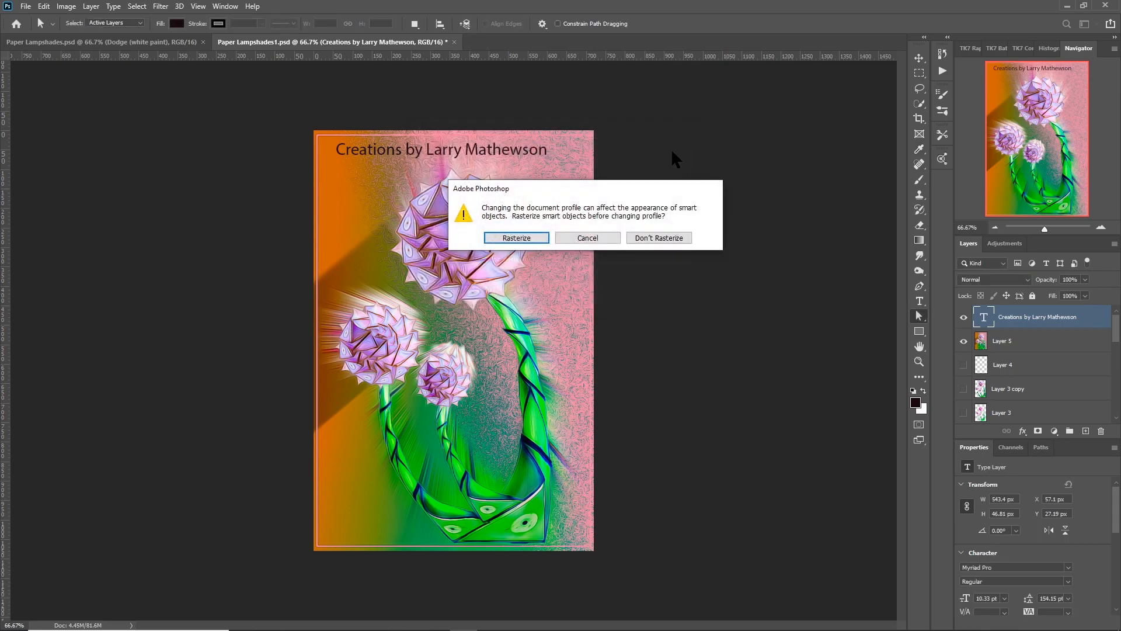
click(536, 235)
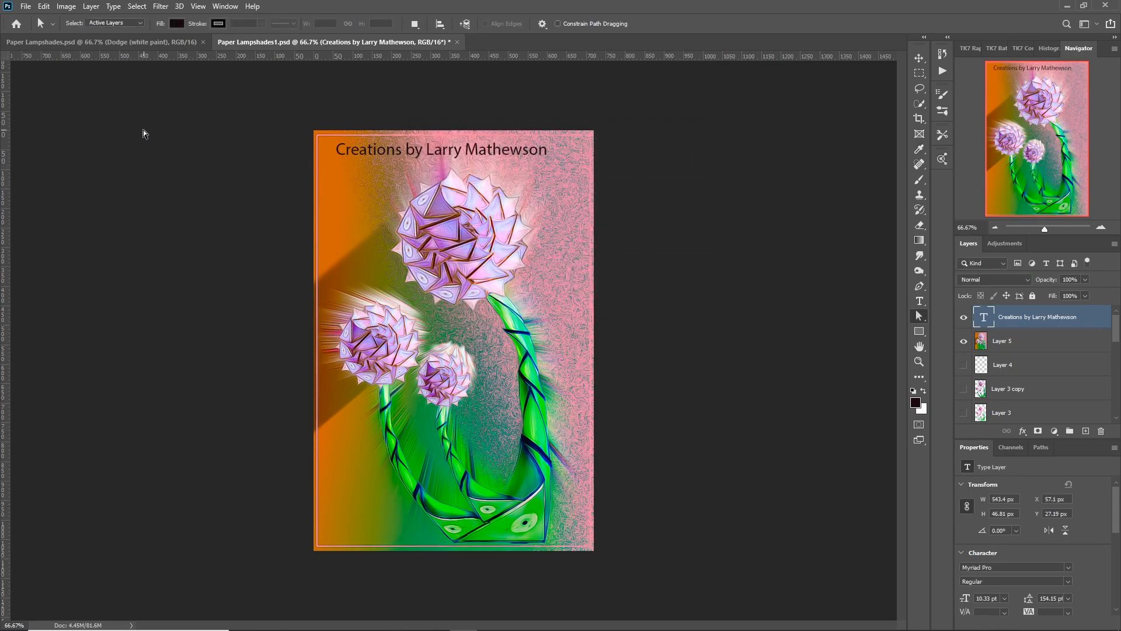
Save the image as the JPEG file Paper Lampshades2.jpg at Maximum quality 12 with the Baseline ("Standard") format option.
click(26, 7)
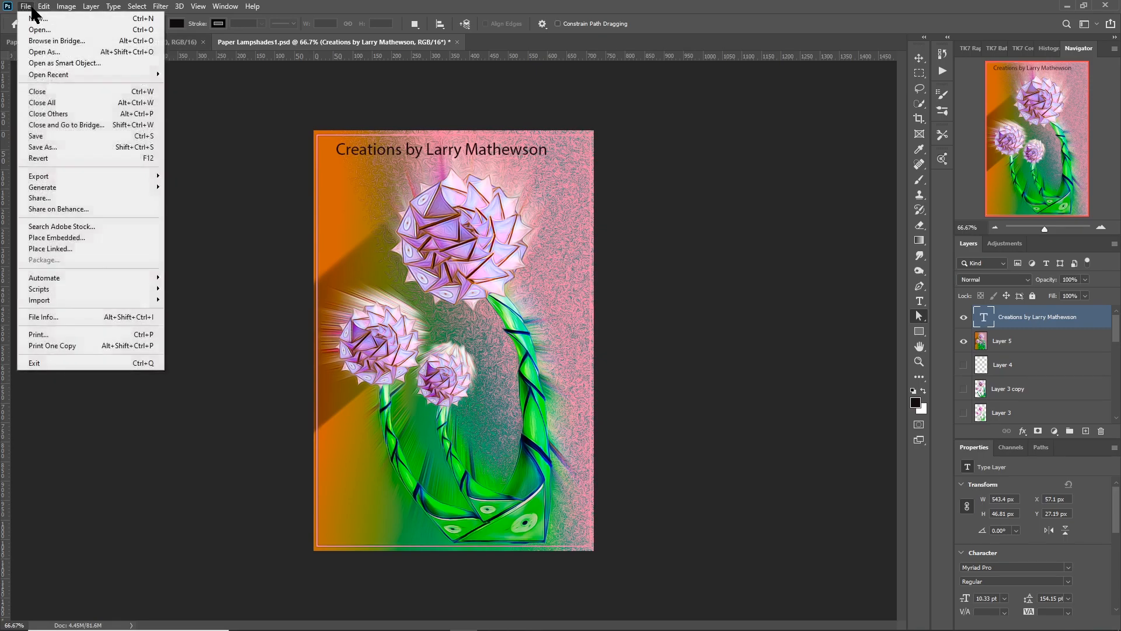
click(45, 147)
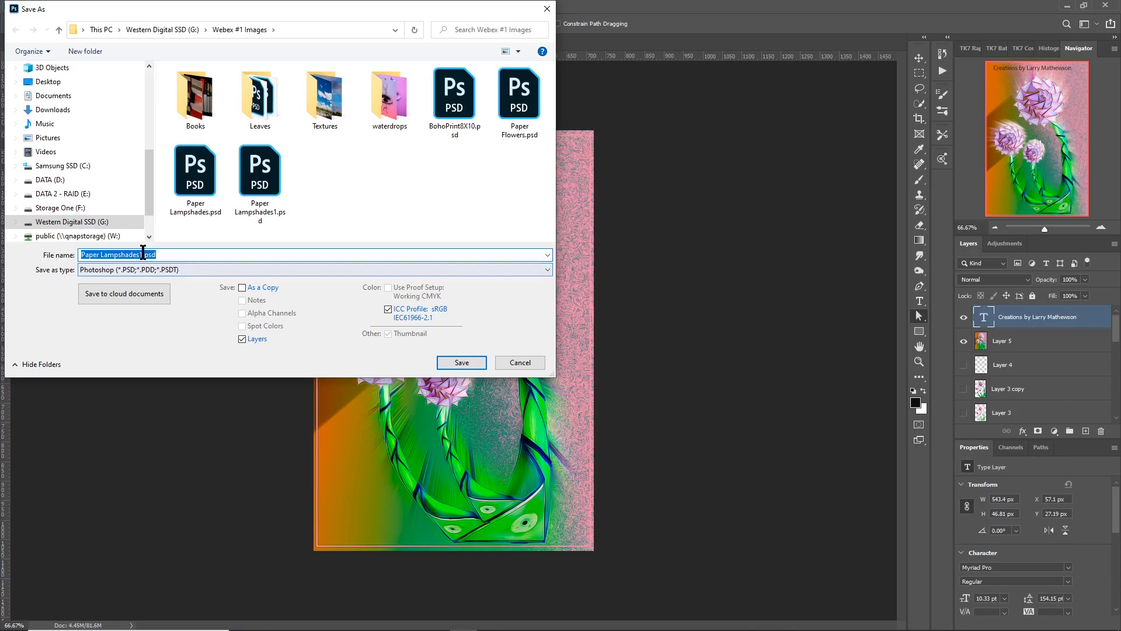
click(146, 254)
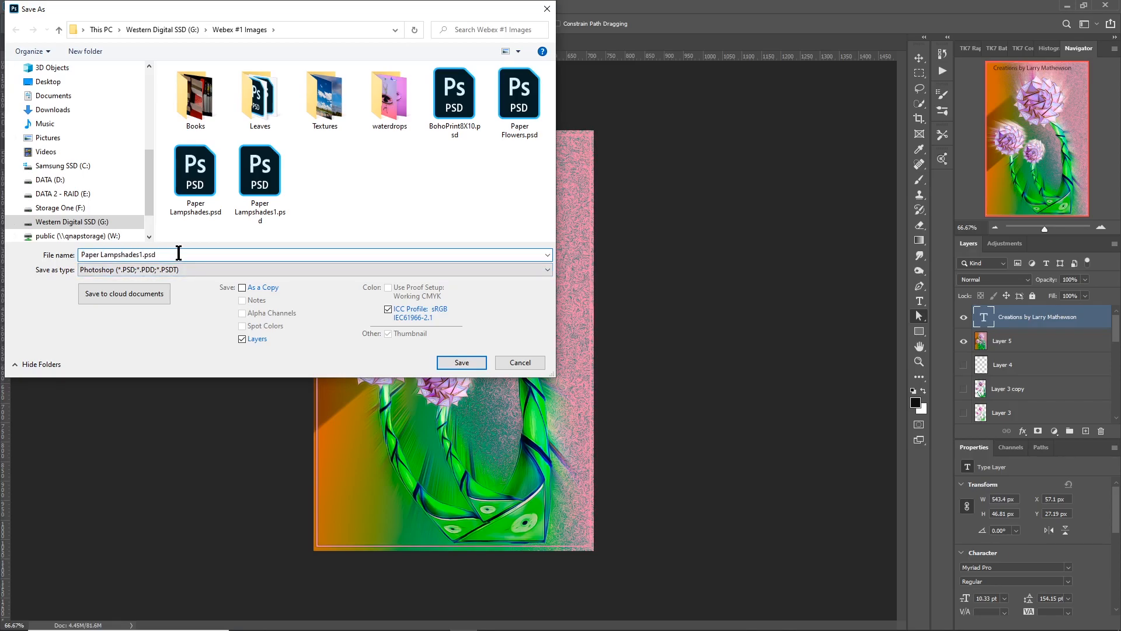
text(2)
click(180, 268)
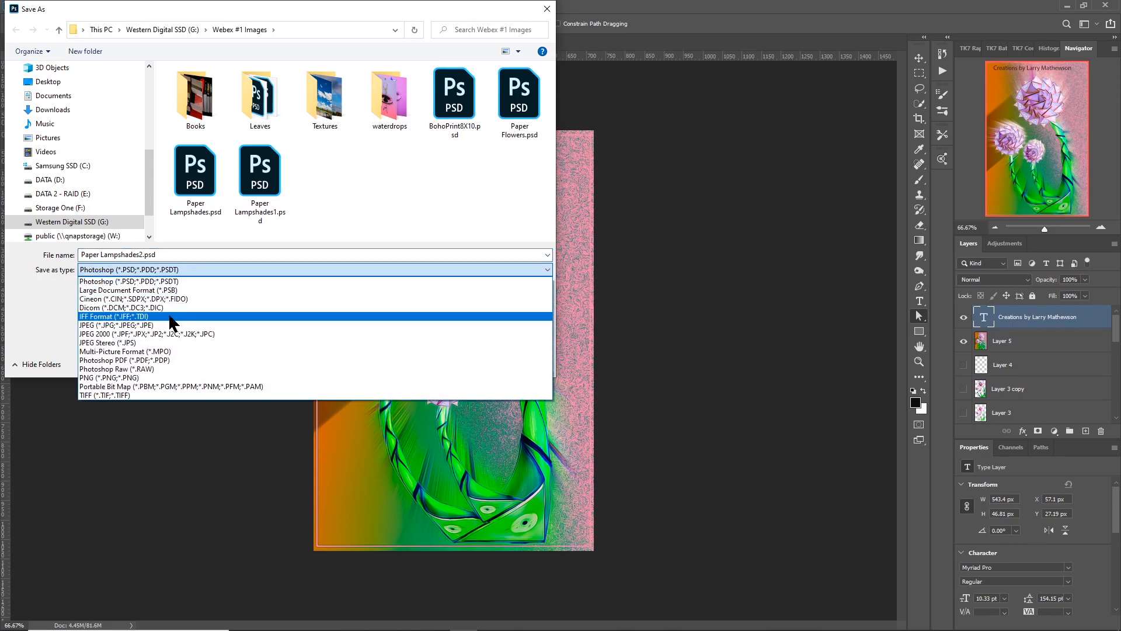
click(169, 325)
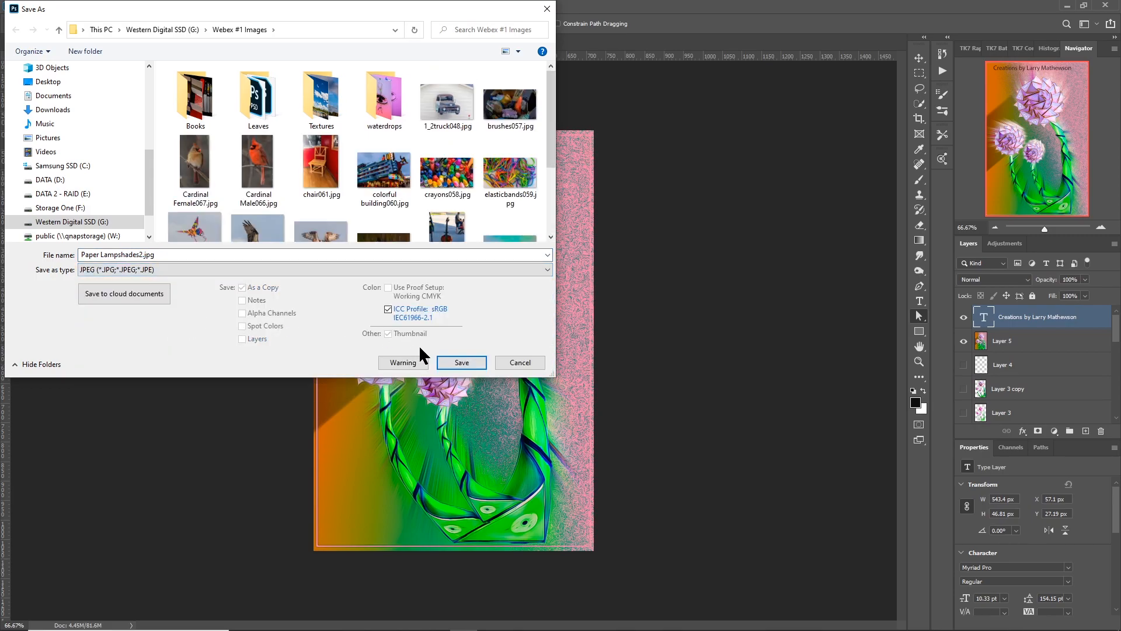
click(455, 361)
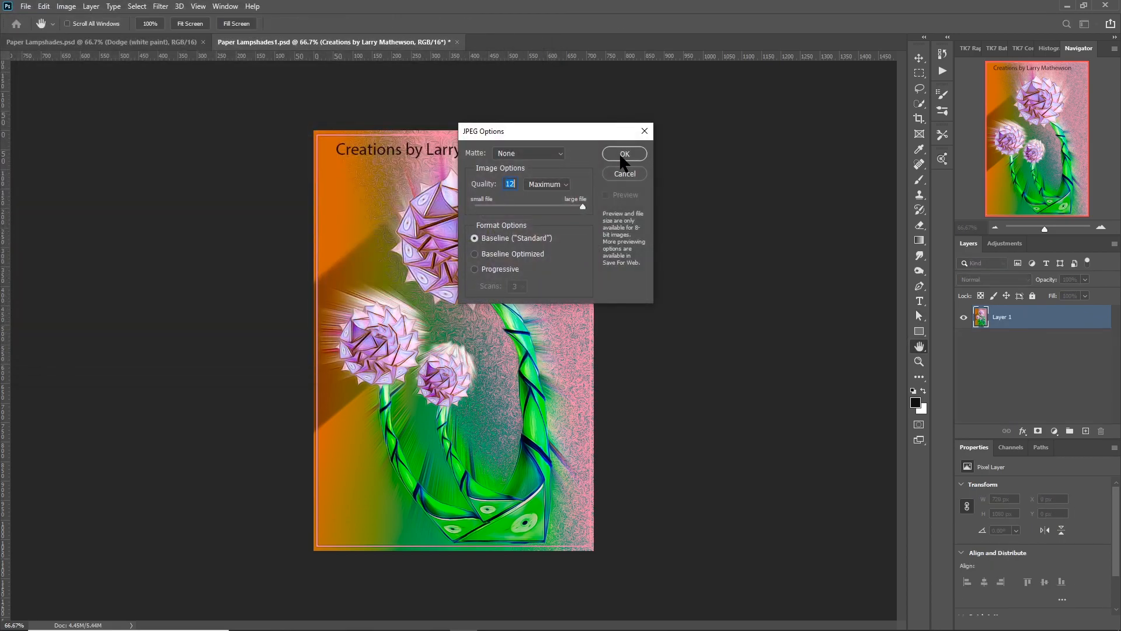
click(622, 154)
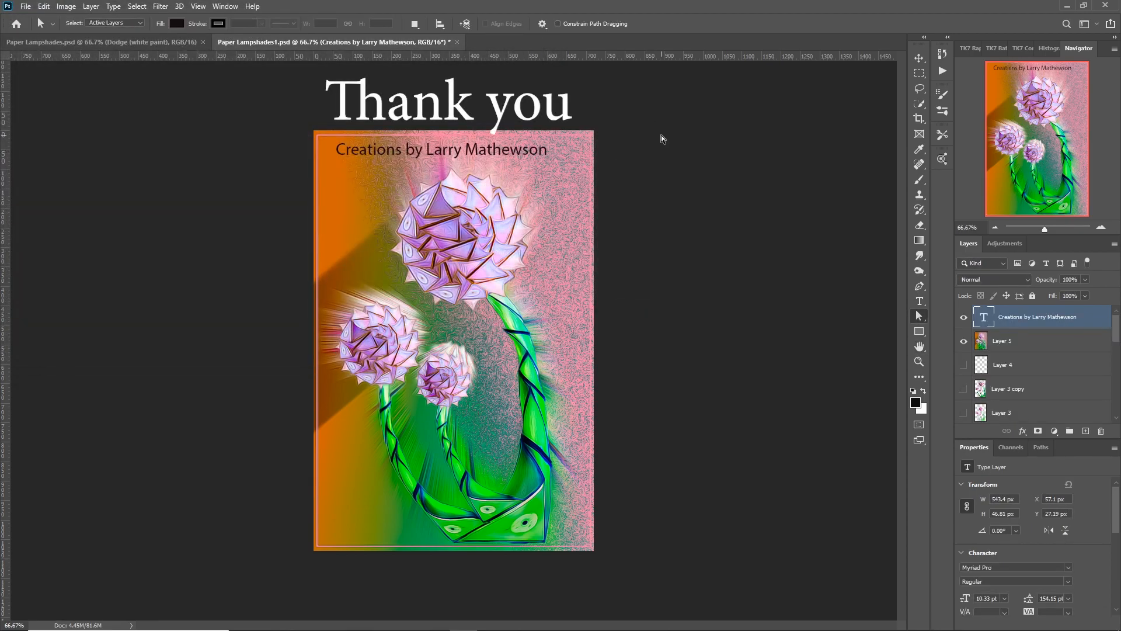